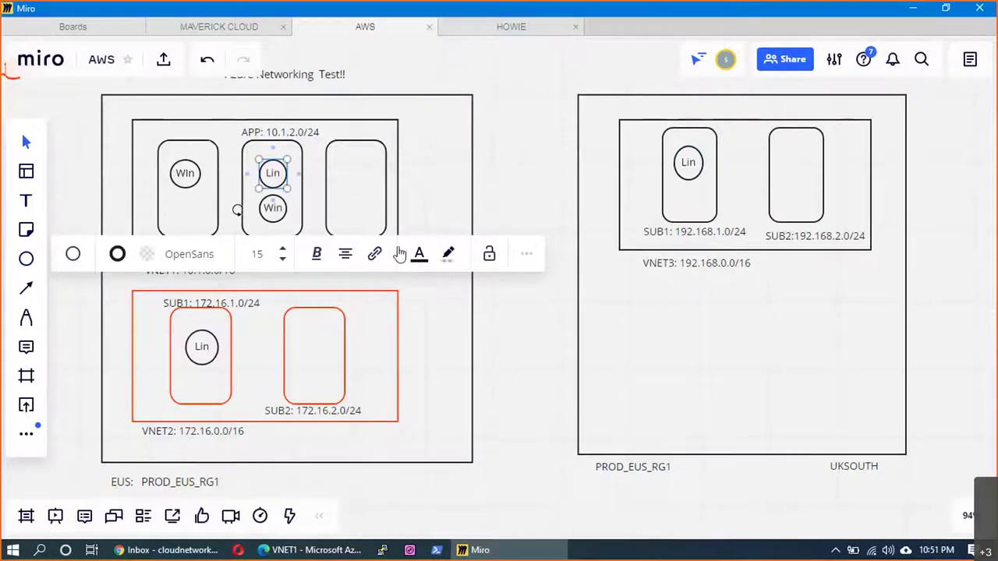
left_click(850, 467)
left_click(199, 482)
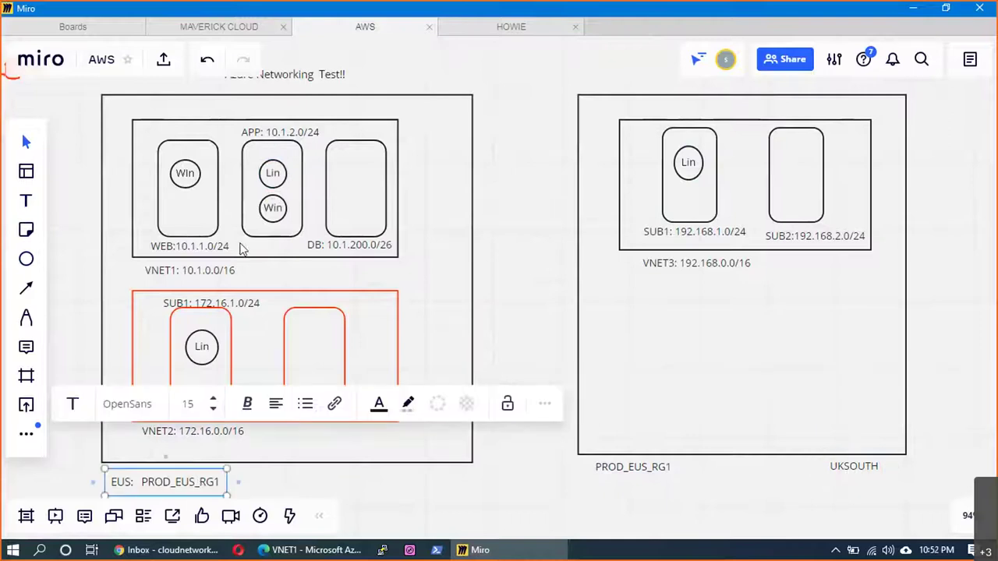
left_click(270, 184)
left_click(194, 485)
left_click(945, 395)
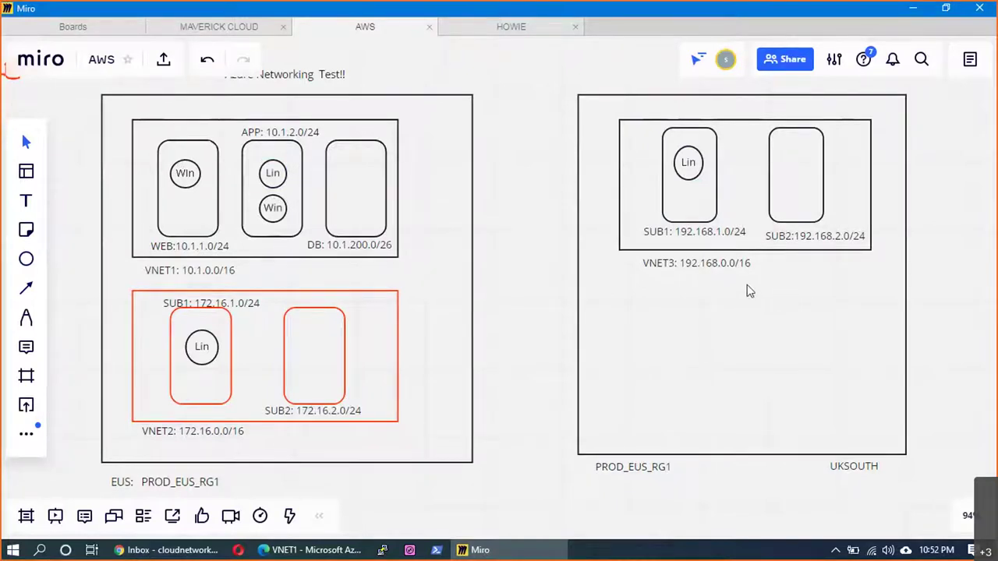
- Narrow the two large region frames in the diagram by pulling their facing edges inward, widening the gap between them
left_click(578, 237)
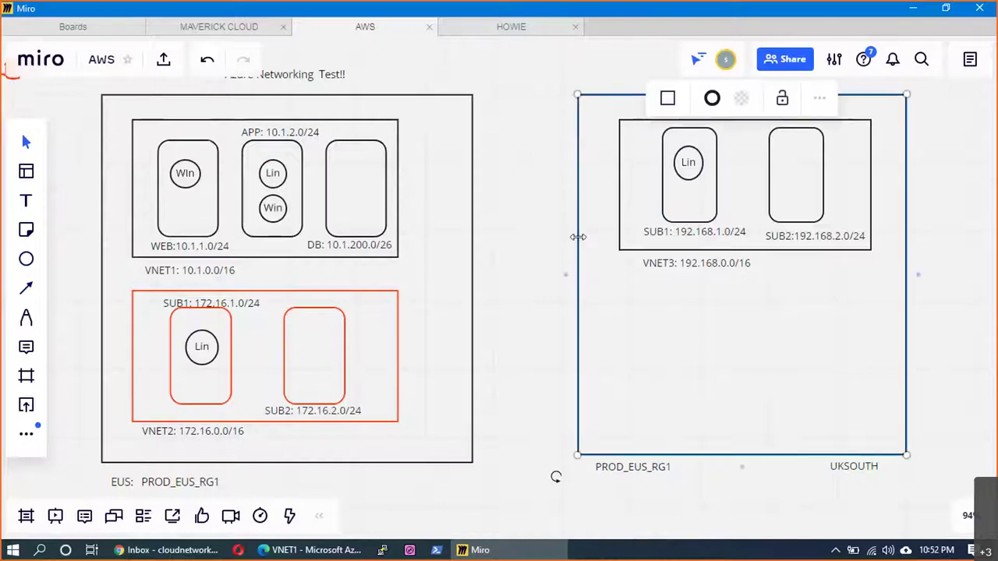
left_click_drag(580, 239, 597, 239)
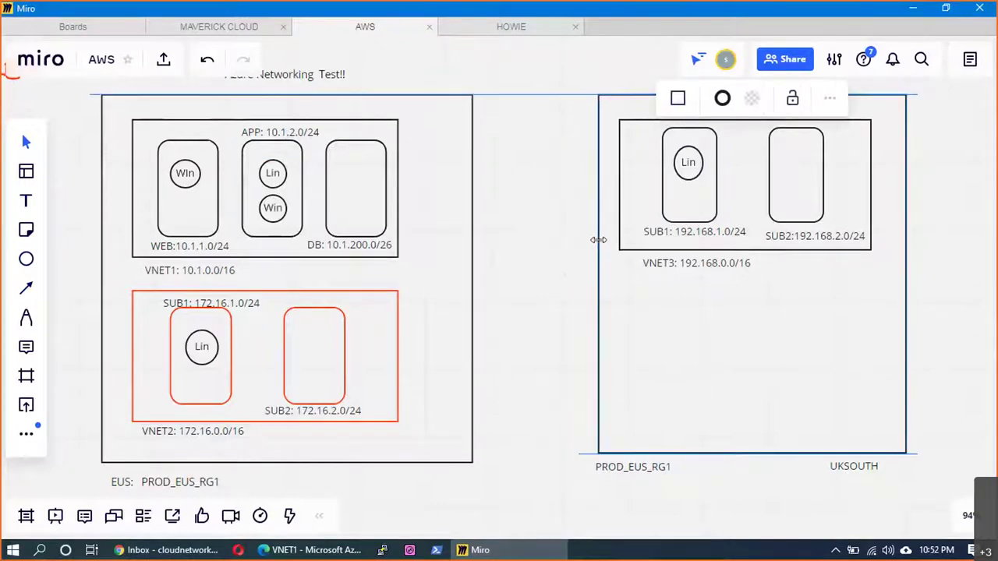
left_click(473, 226)
left_click_drag(473, 227, 442, 226)
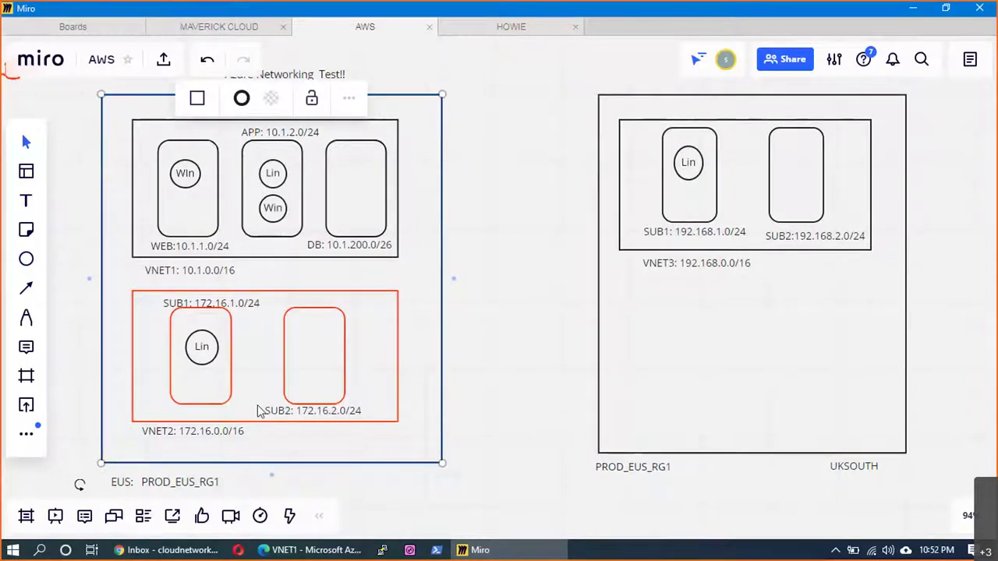
- Switch to the Azure portal and start a new virtual network named VNET2 in resource group Prod_EUS_RG1
left_click(287, 552)
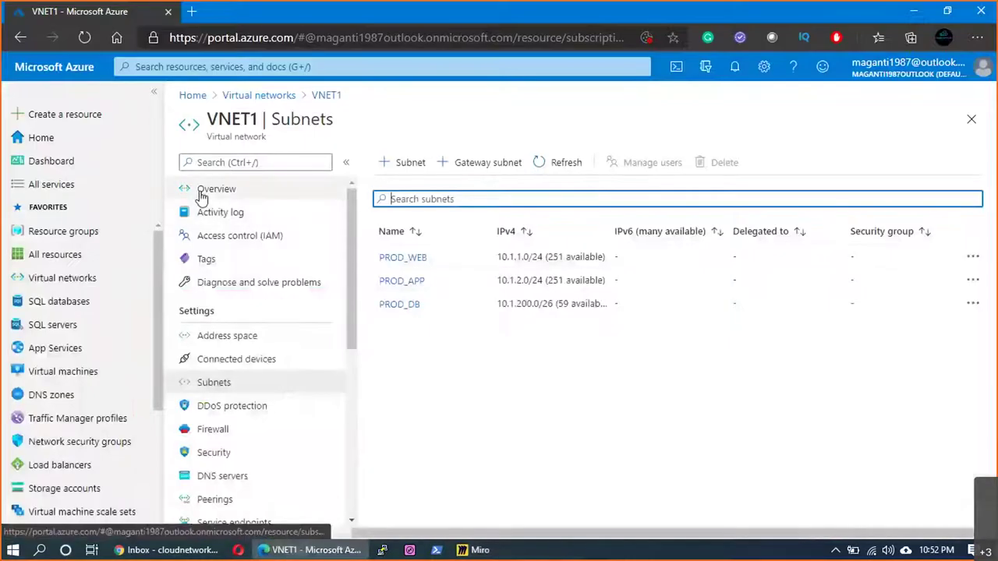
left_click(209, 190)
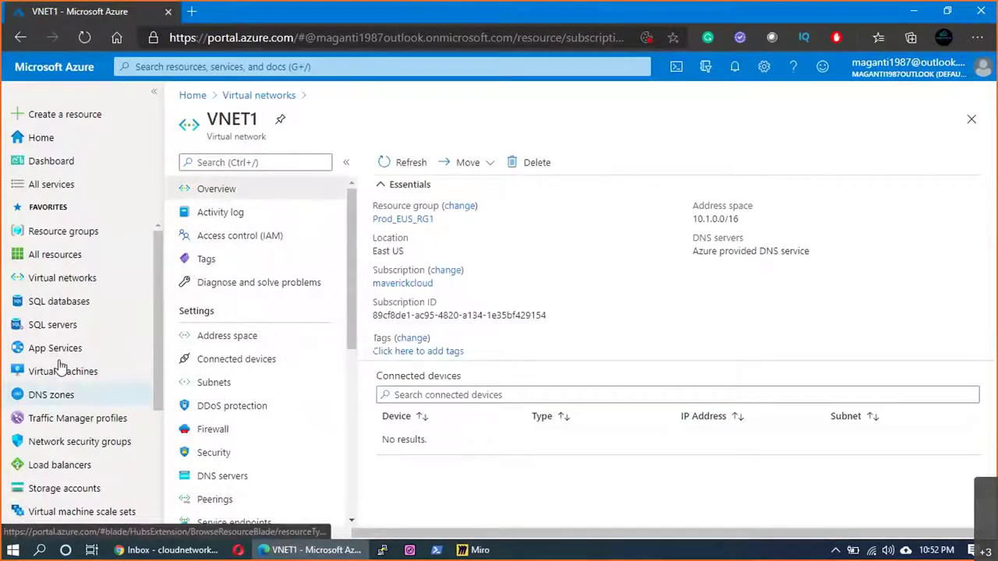
left_click(59, 280)
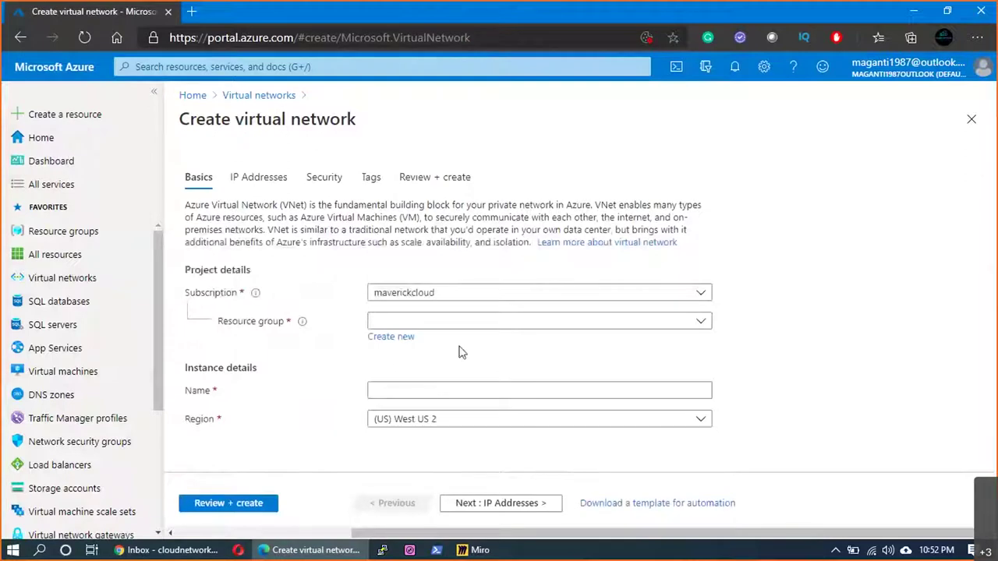
left_click(473, 323)
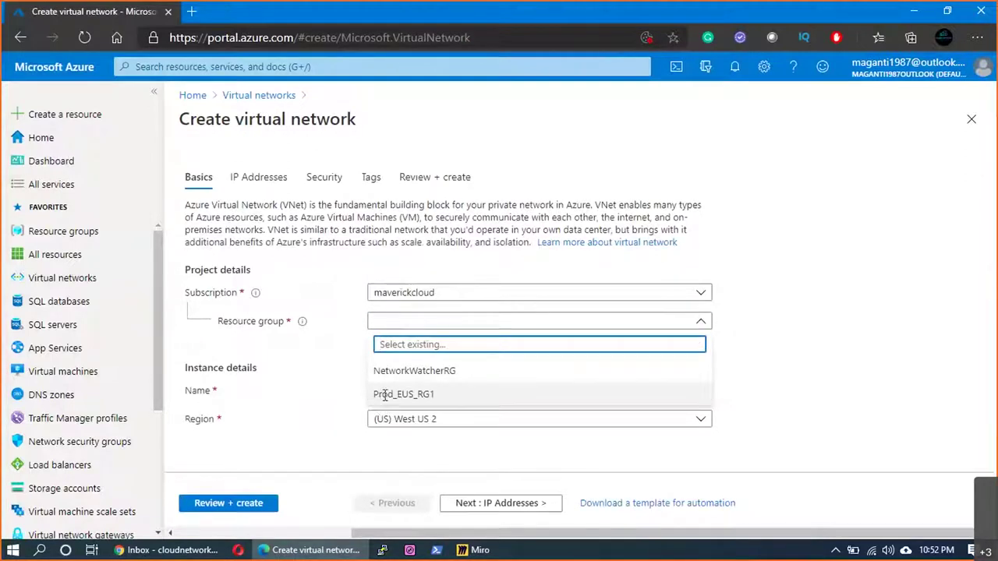
left_click(382, 398)
left_click(401, 392)
type("VNET2")
left_click(490, 369)
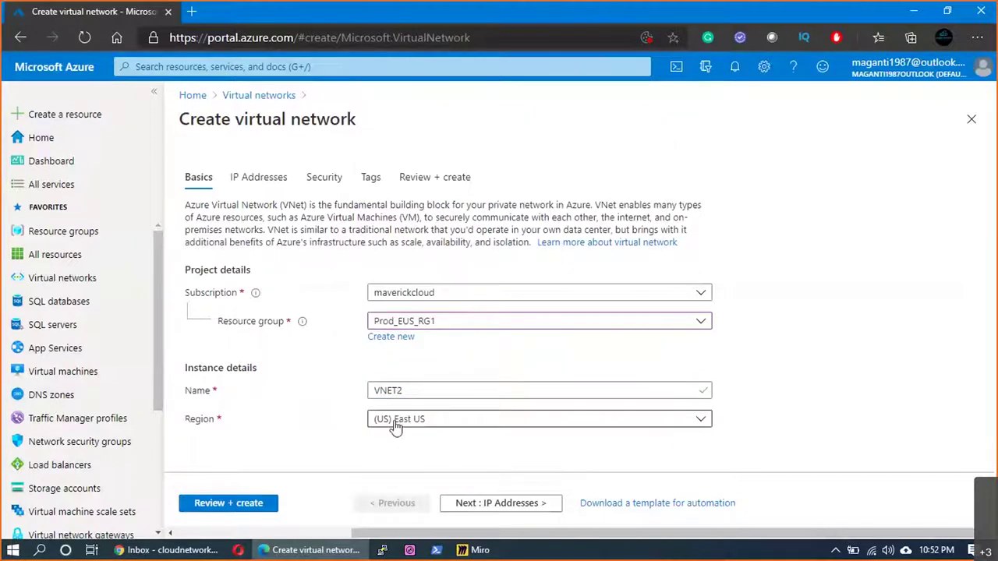
- Replace VNET2's default IPv4 address space with 172.16.0.0/16
left_click(499, 503)
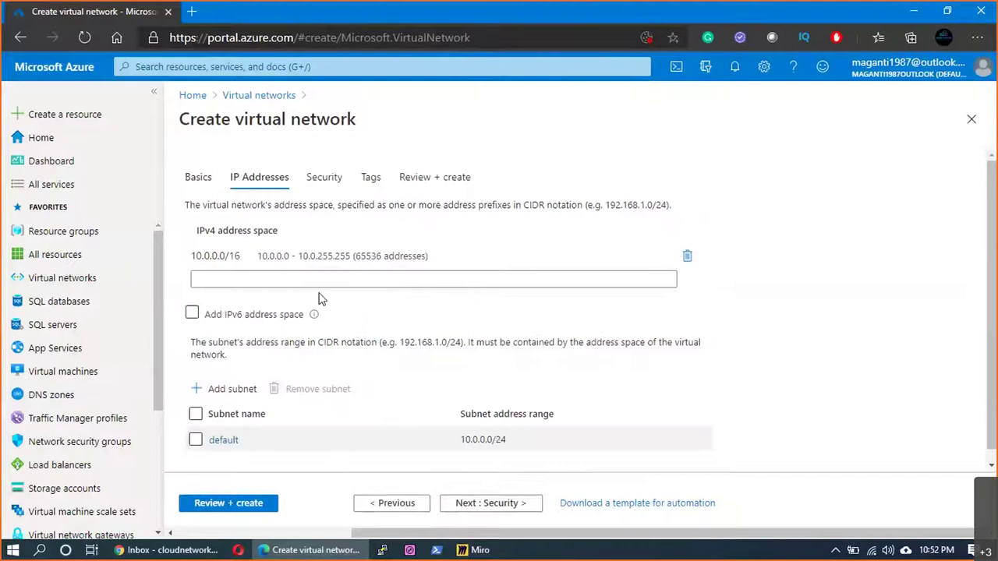
left_click(687, 256)
left_click(359, 257)
type("192")
key("BackSpace")
key("BackSpace")
type("172.16.0.0/")
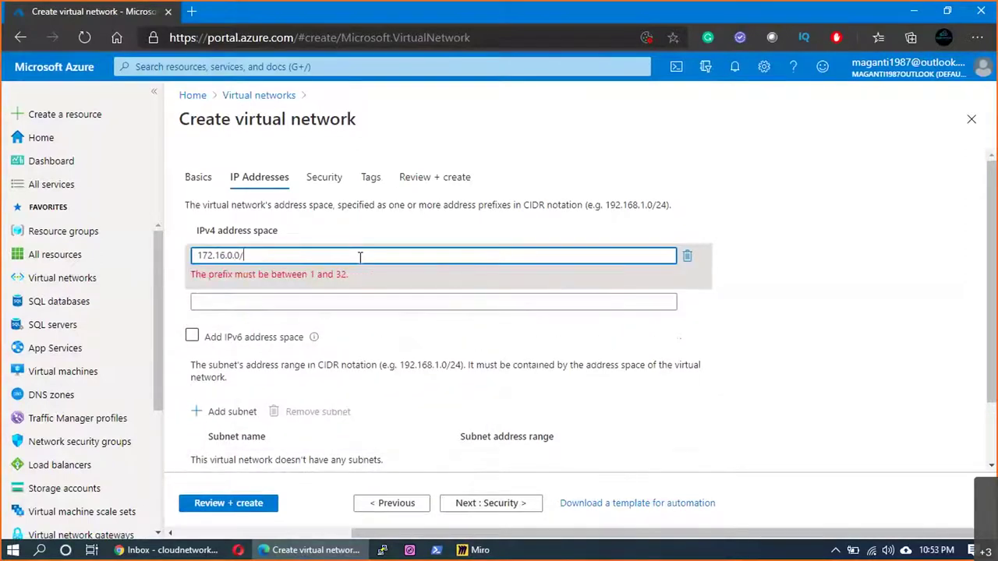
type("16")
left_click(806, 314)
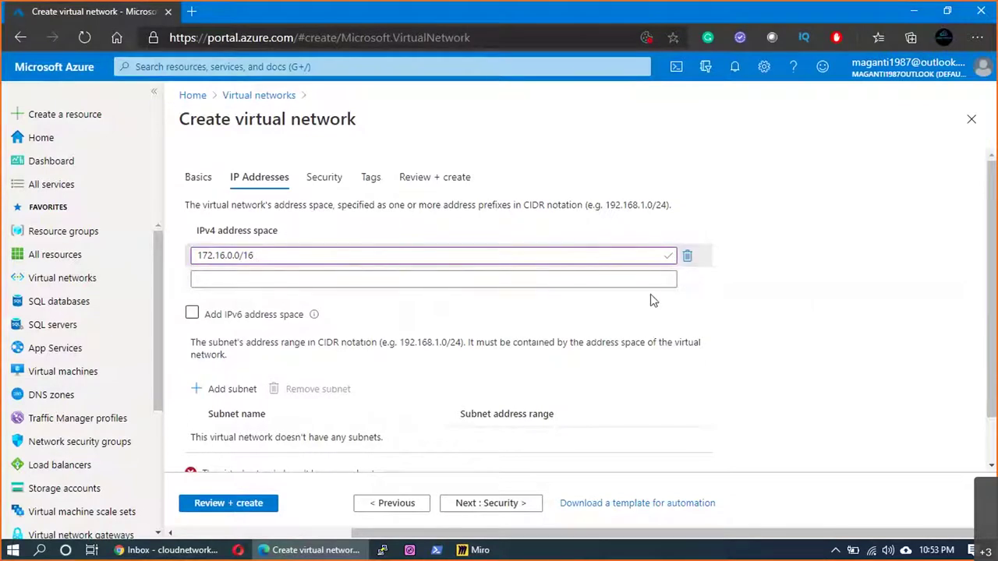
- Add a subnet named SUB1 with address range 172.16.1.0/24 and create the VNET2 virtual network
scroll(631, 312, "down", 1)
left_click(196, 340)
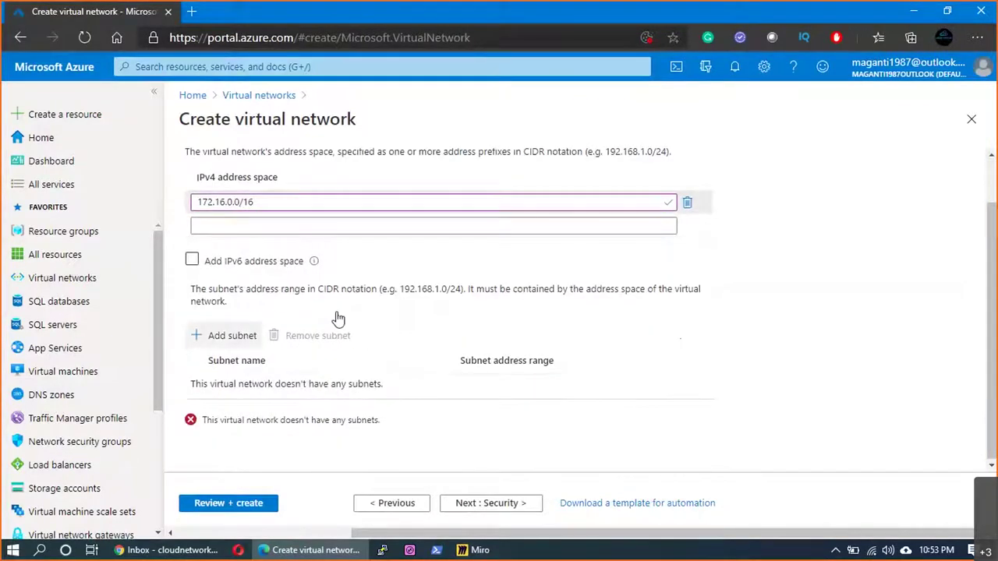
type("SUB1")
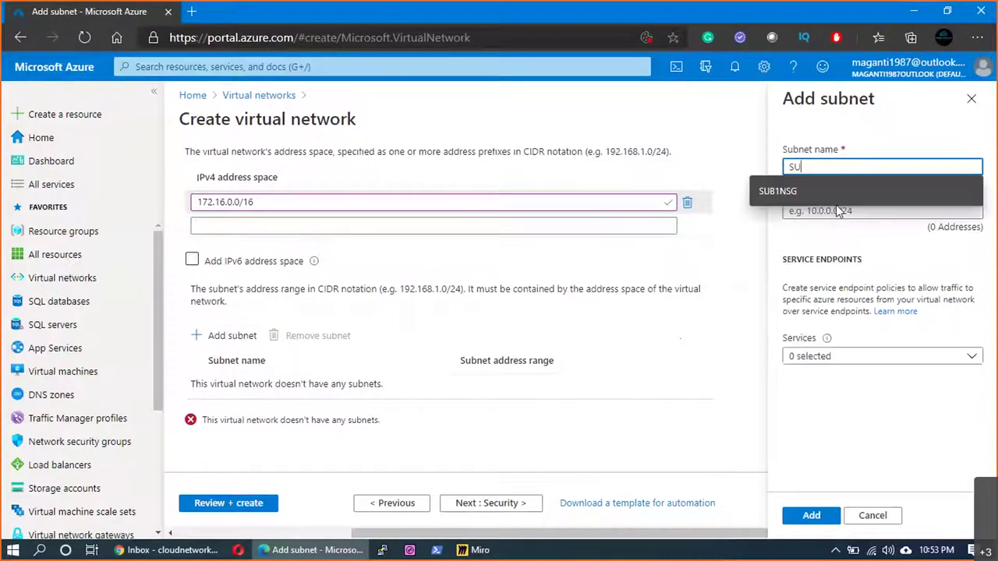
left_click(836, 207)
type("1")
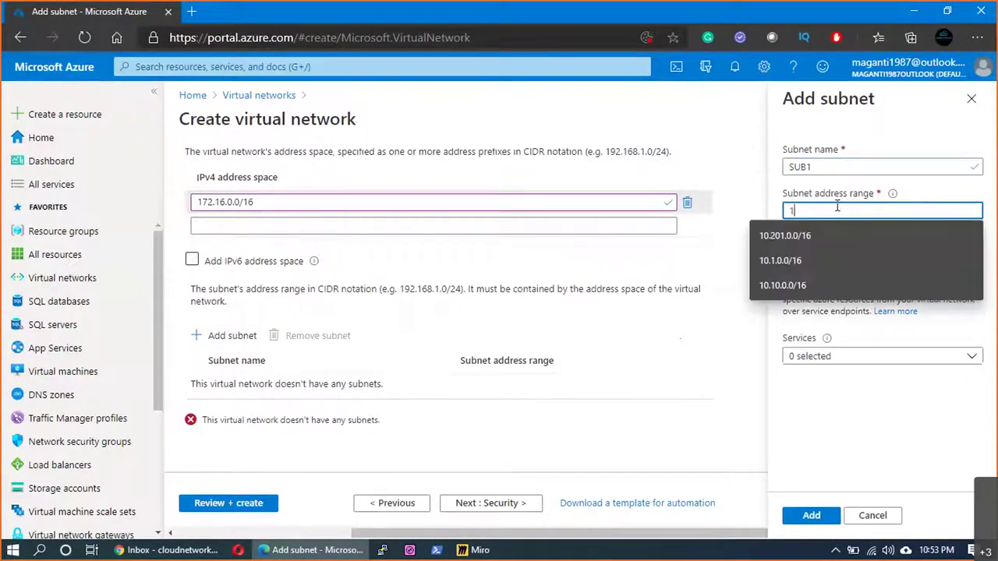
type("72.16.1.0/24")
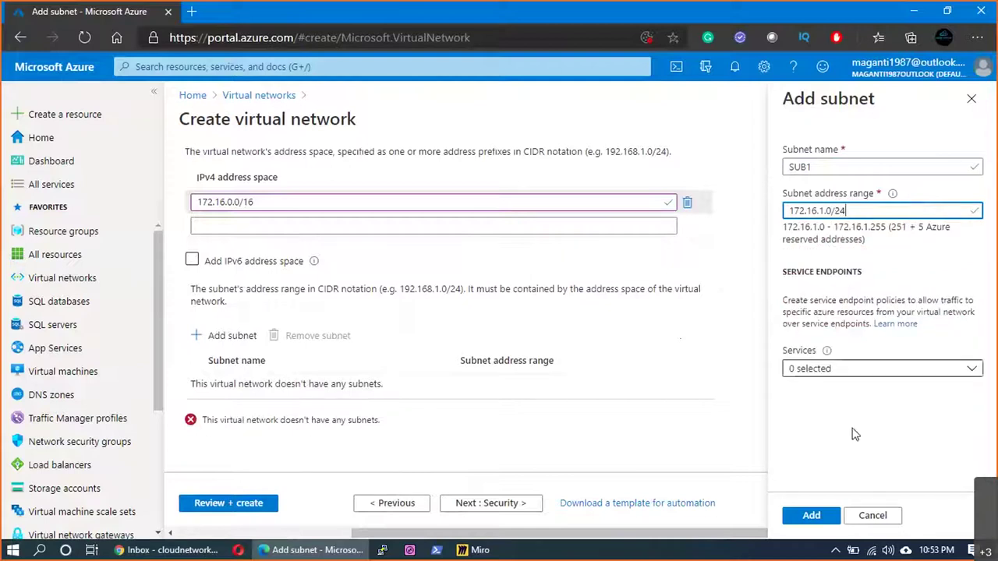
left_click(813, 515)
left_click(231, 510)
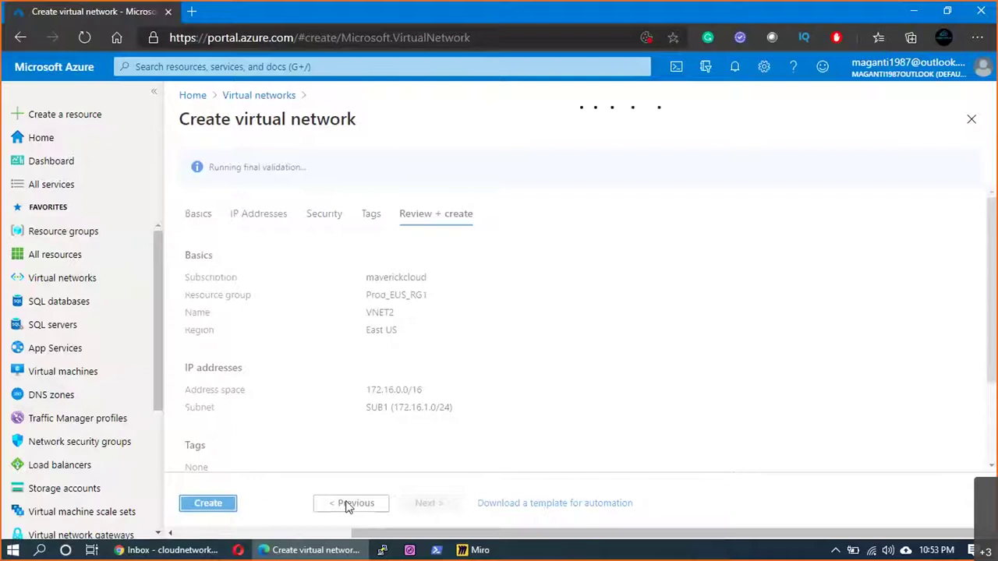
left_click(204, 504)
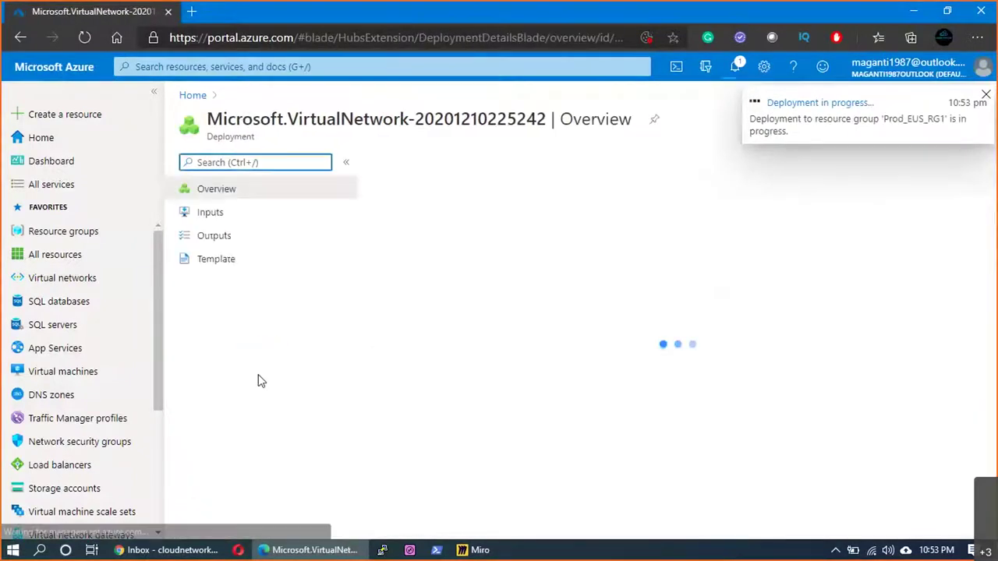
- Switch to the Miro board and add the text label 65536 beside the VNET2 address label
key("alt+Tab")
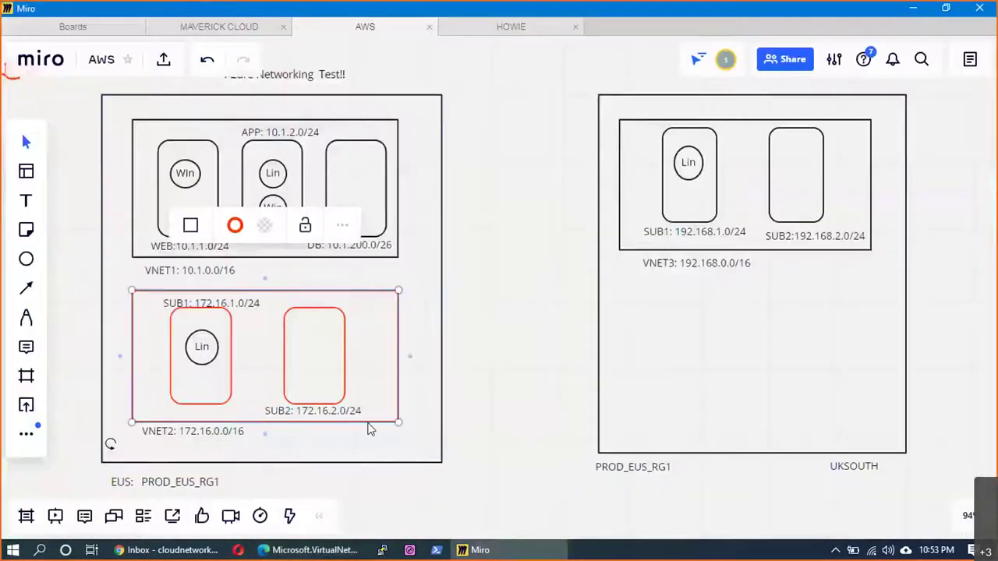
left_click(26, 200)
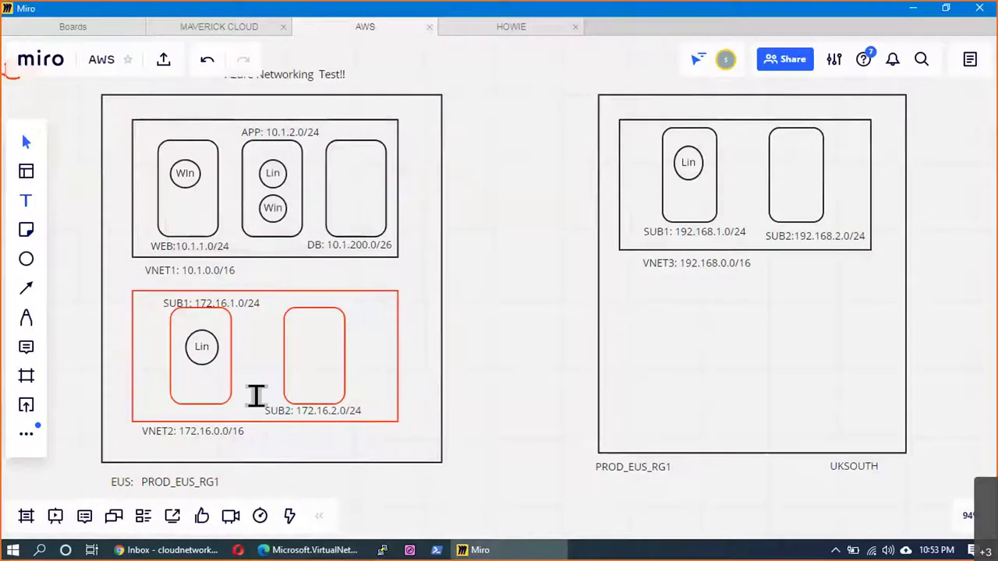
left_click(298, 438)
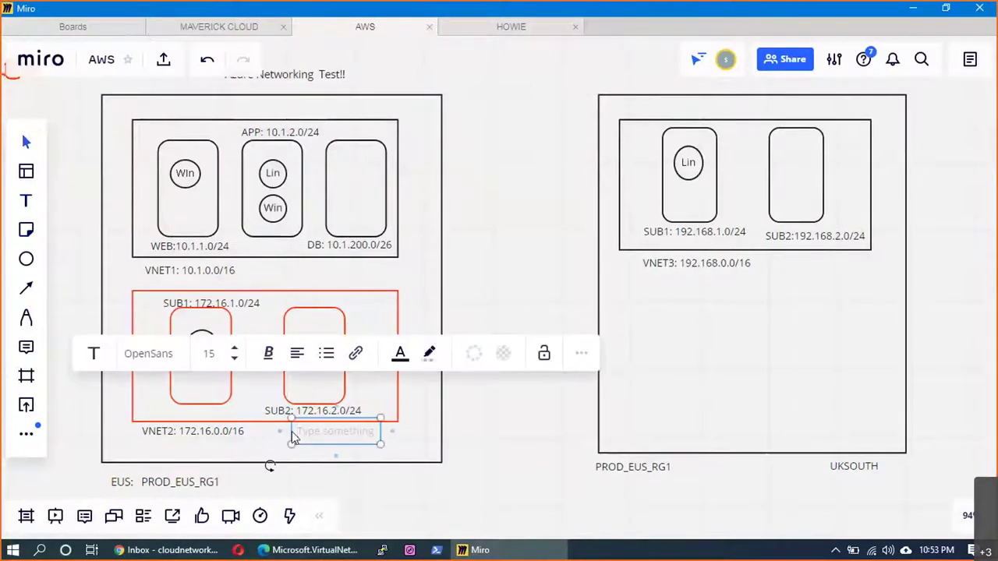
type("65536")
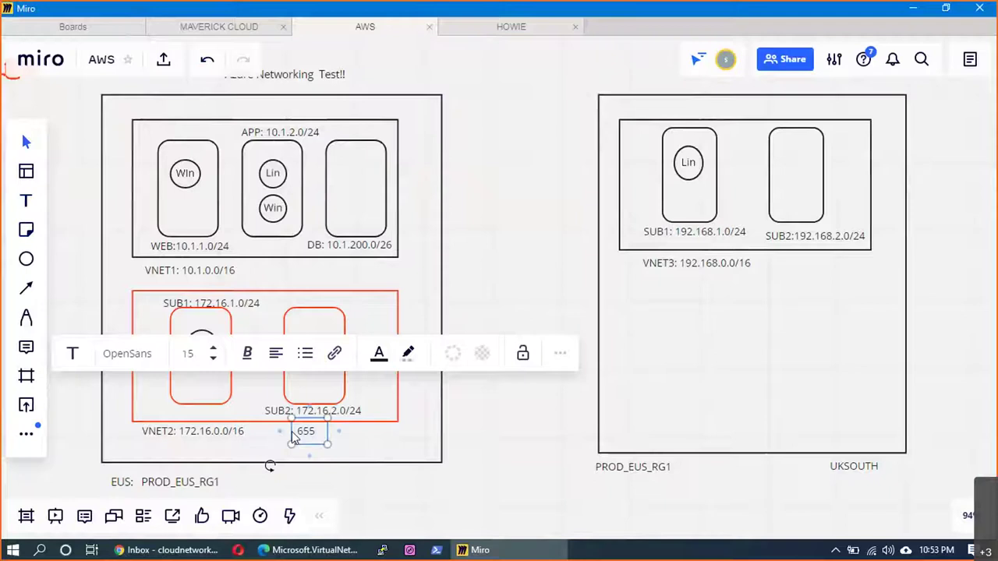
left_click(463, 428)
left_click_drag(305, 438, 273, 439)
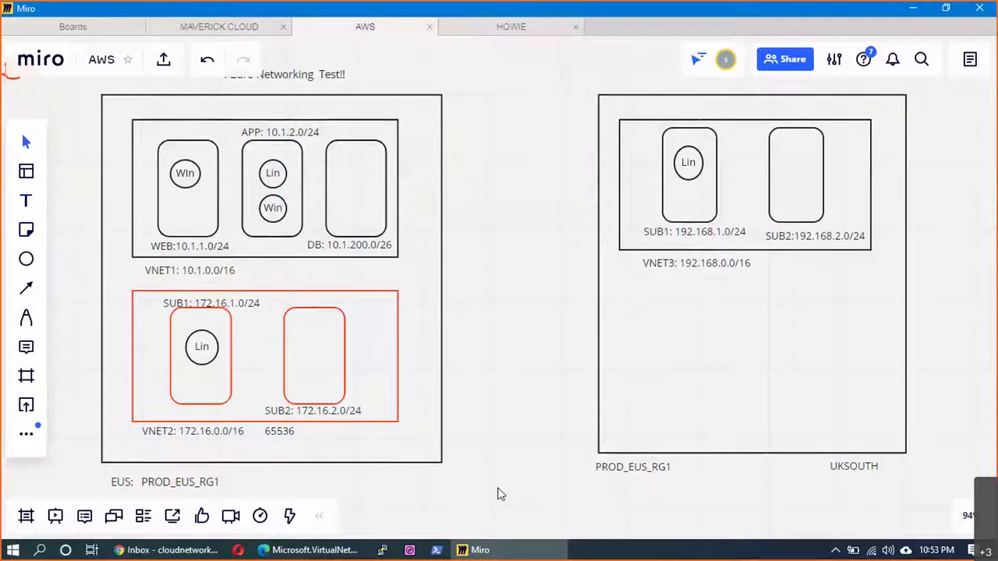
- Switch back to the Azure portal and start virtual network VNET3 in resource group Prod_EUS_RG1, region (Europe) UK South
key("alt+Tab")
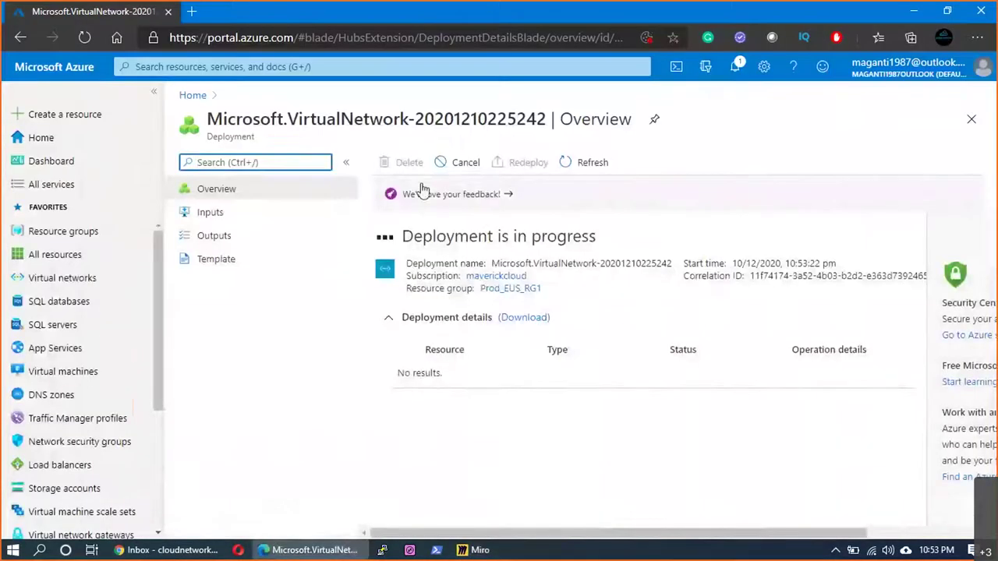
left_click(64, 279)
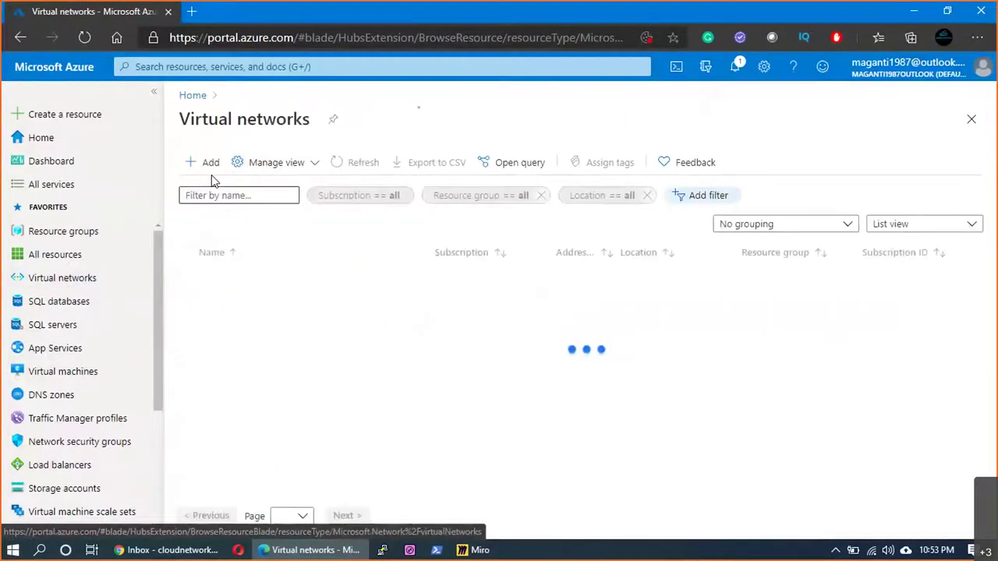
left_click(209, 164)
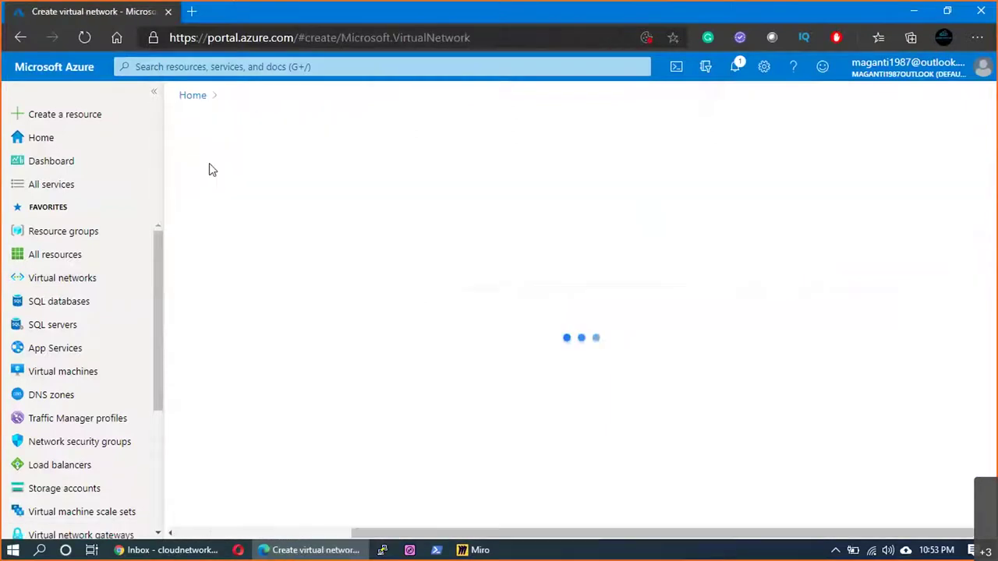
left_click(447, 323)
left_click(421, 386)
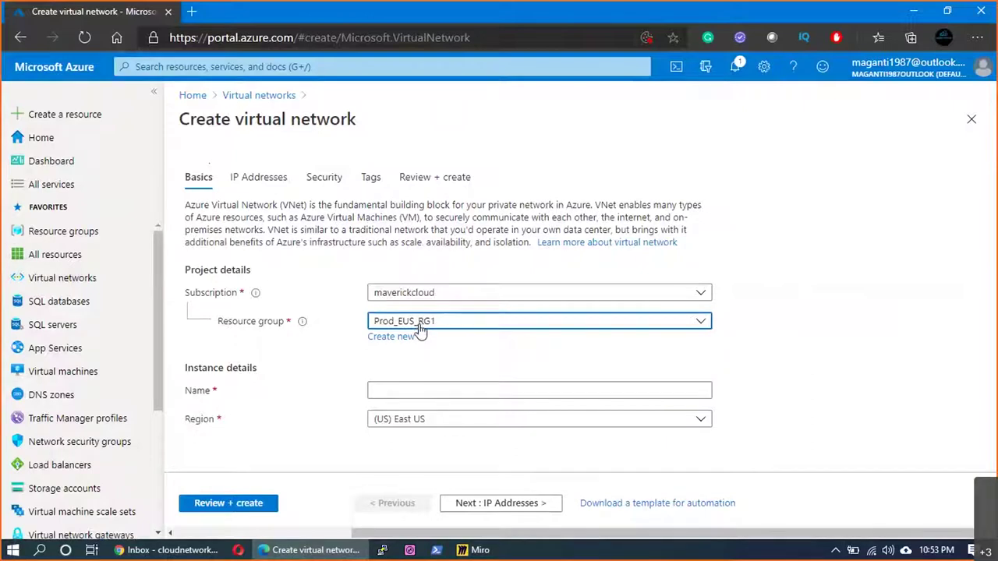
left_click(421, 388)
type("VNET2")
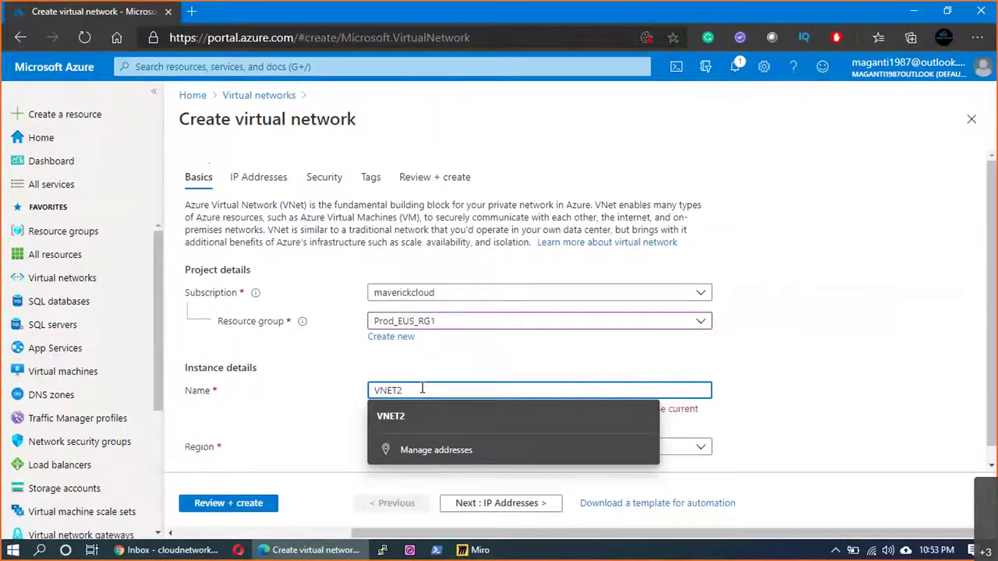
key("BackSpace")
type("3")
left_click(488, 422)
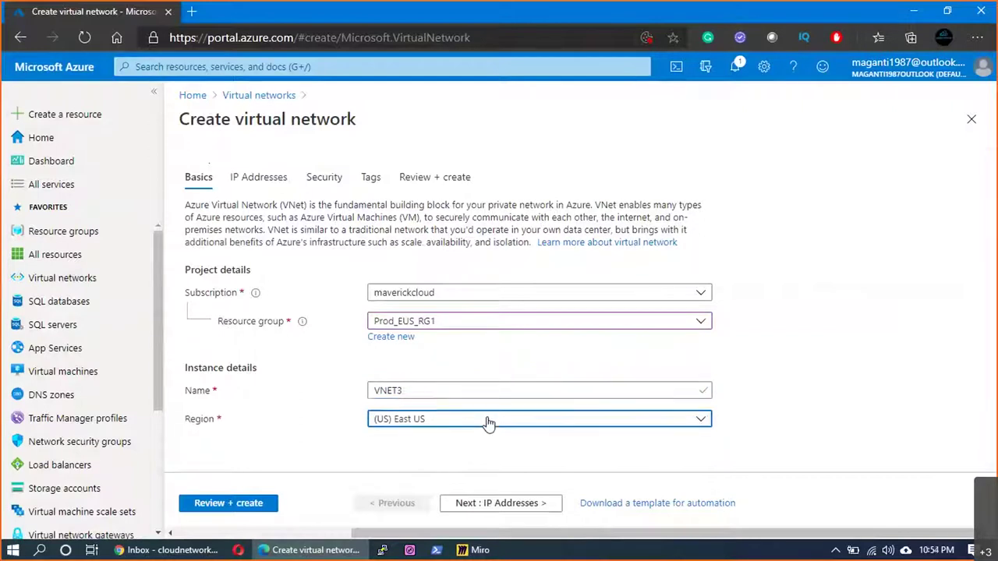
left_click(487, 422)
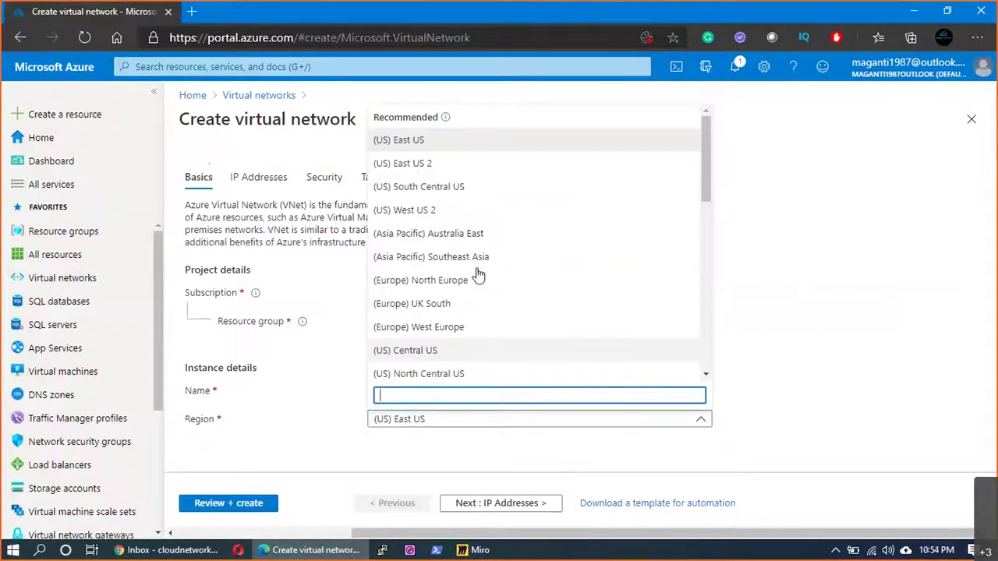
left_click(400, 308)
- Replace VNET3's default IPv4 address space with 192.168.0.0/24
left_click(528, 507)
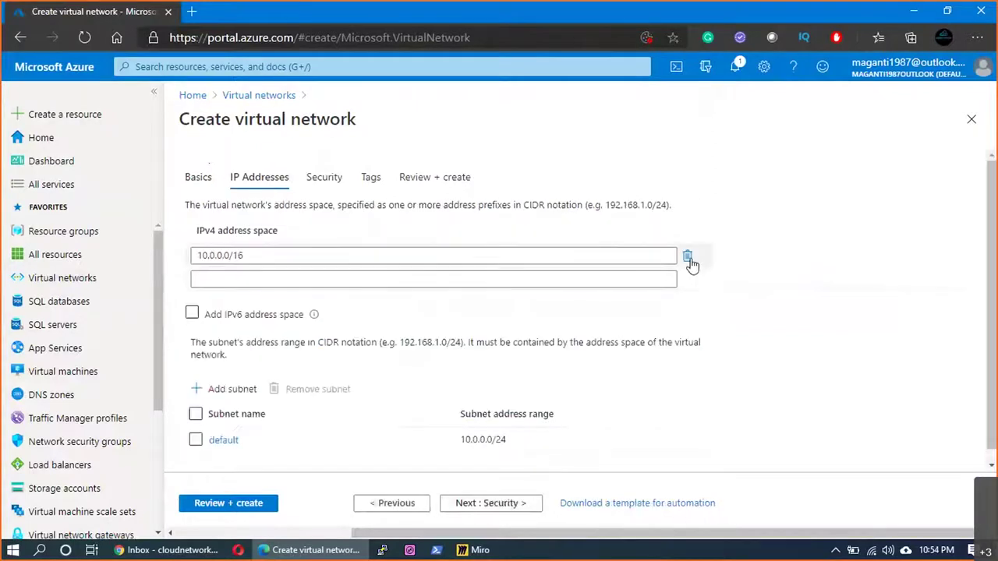
left_click(688, 257)
left_click(385, 262)
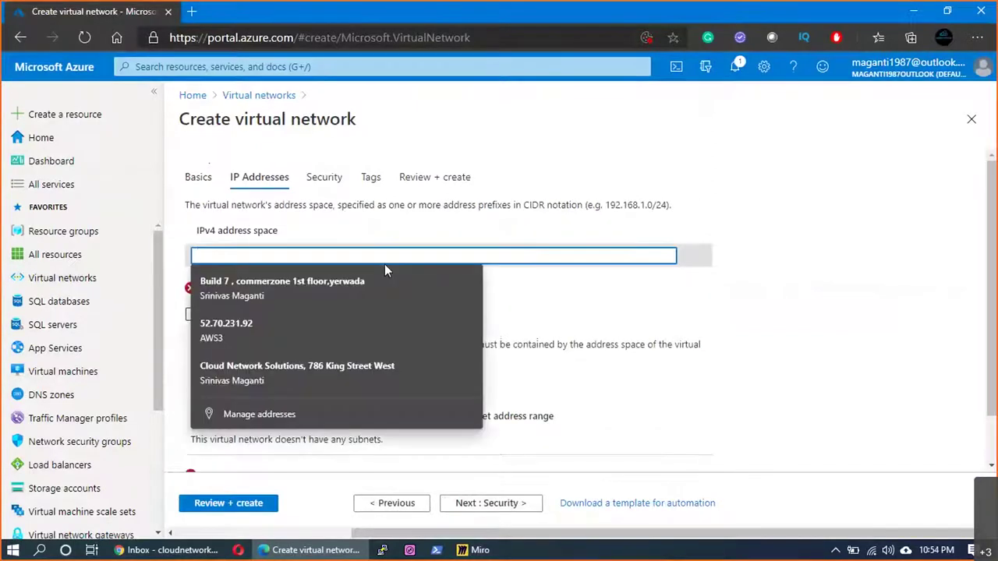
type("192.168.0.0/16")
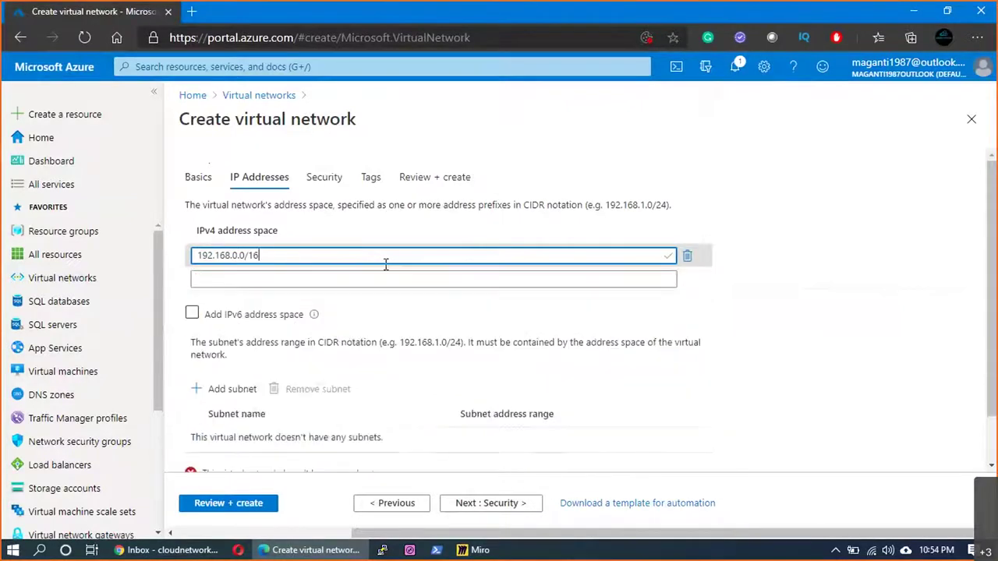
key("BackSpace")
key("BackSpace")
type("24")
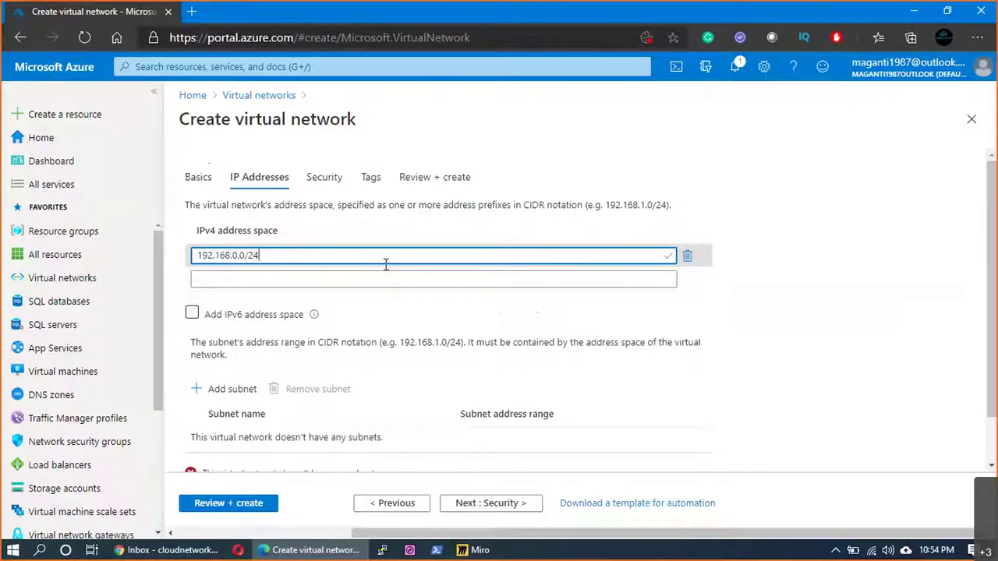
- Change VNET3's IPv4 address space to 192.168.0.0/16
key("BackSpace")
key("BackSpace")
type("16")
- Add a subnet named SUB1 with address range 192.168.1.0/24 to VNET3
scroll(386, 273, "down", 1)
left_click(222, 335)
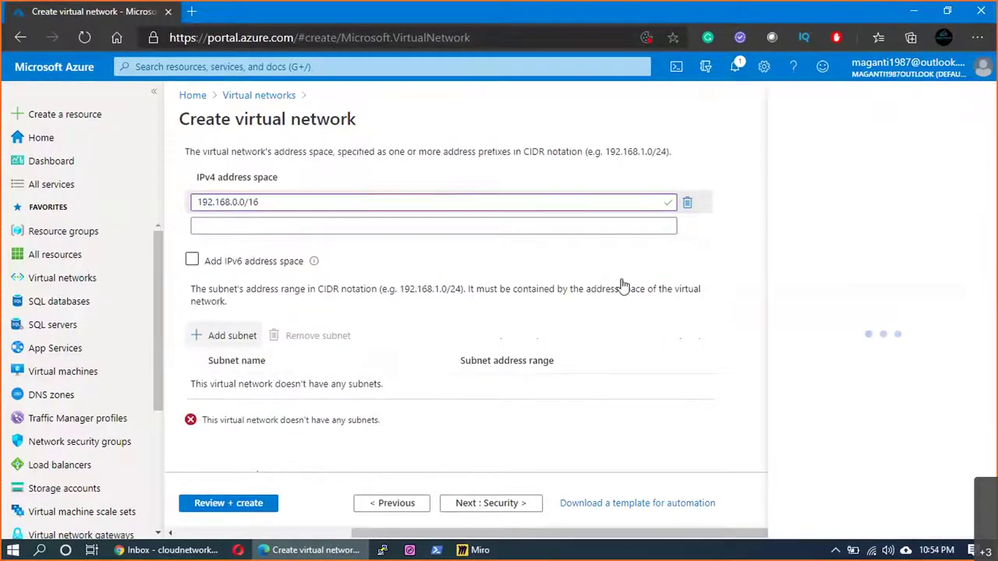
type("SUB1")
key("Tab")
type("192.168.0")
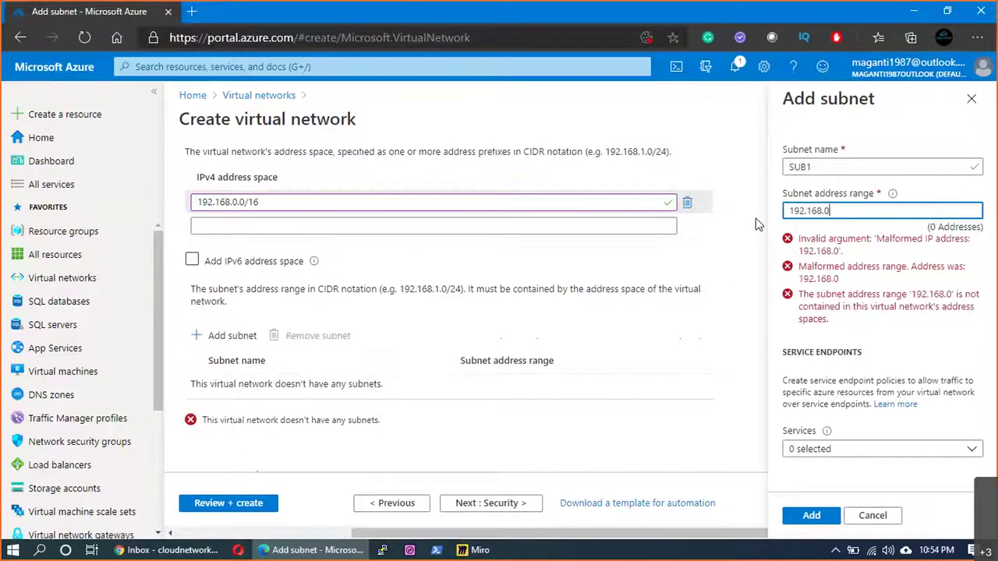
key("BackSpace")
type("1.0/24")
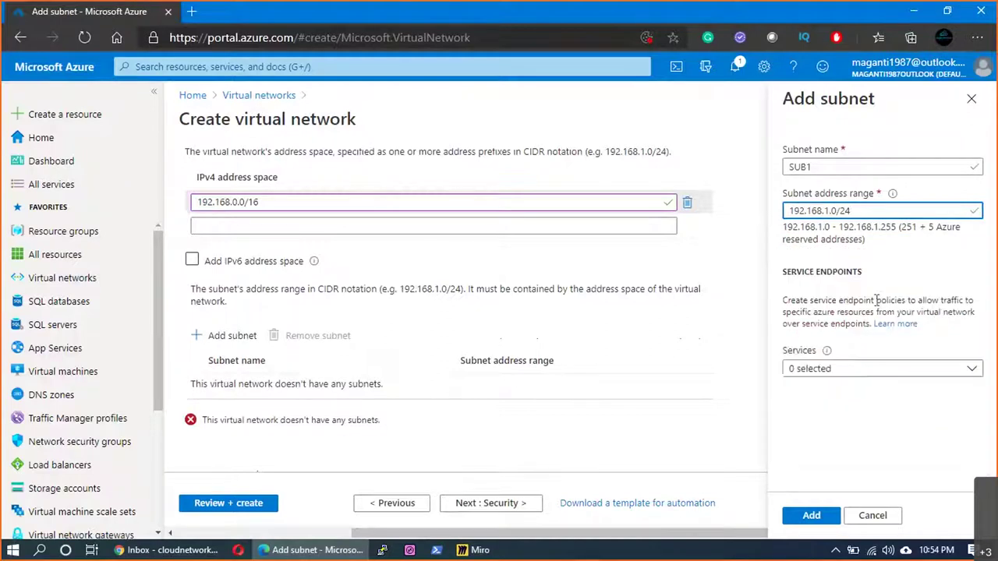
left_click(812, 515)
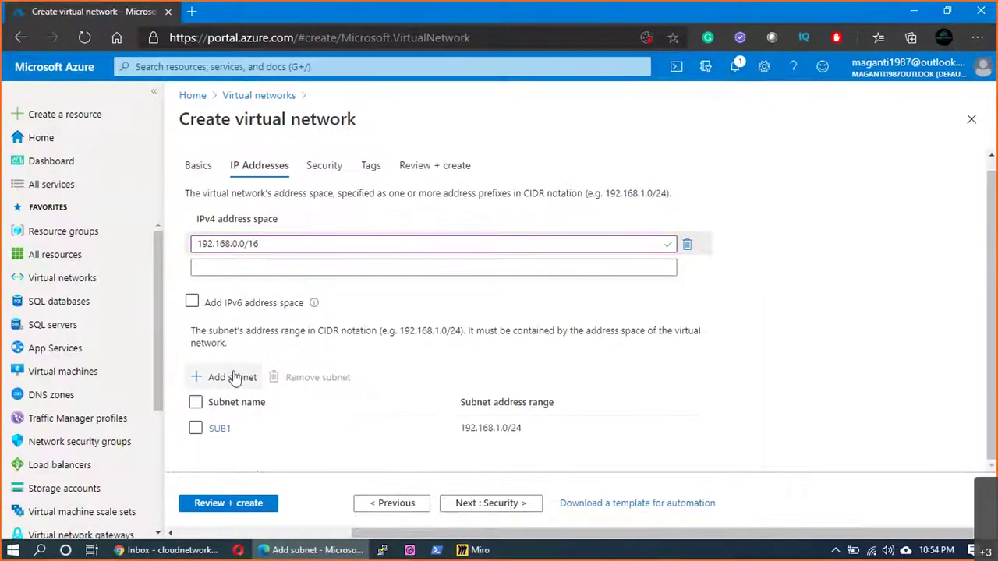
- Add a subnet named SUB2 with address range 192.168.2.0/24 and create the VNET3 virtual network
left_click(233, 378)
type("SUB2:")
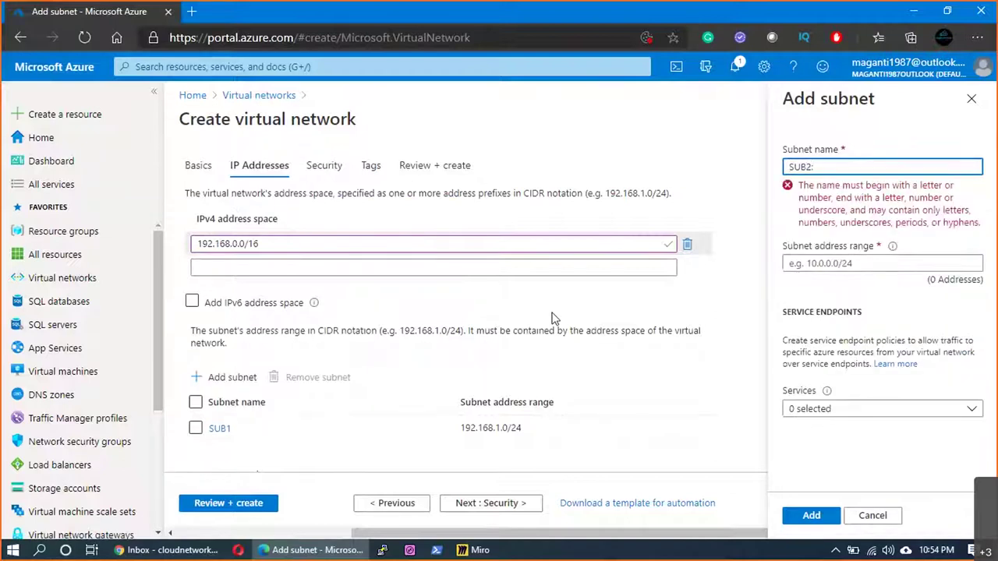
key("BackSpace")
key("Tab")
type("192.168.2.0/24")
left_click(814, 521)
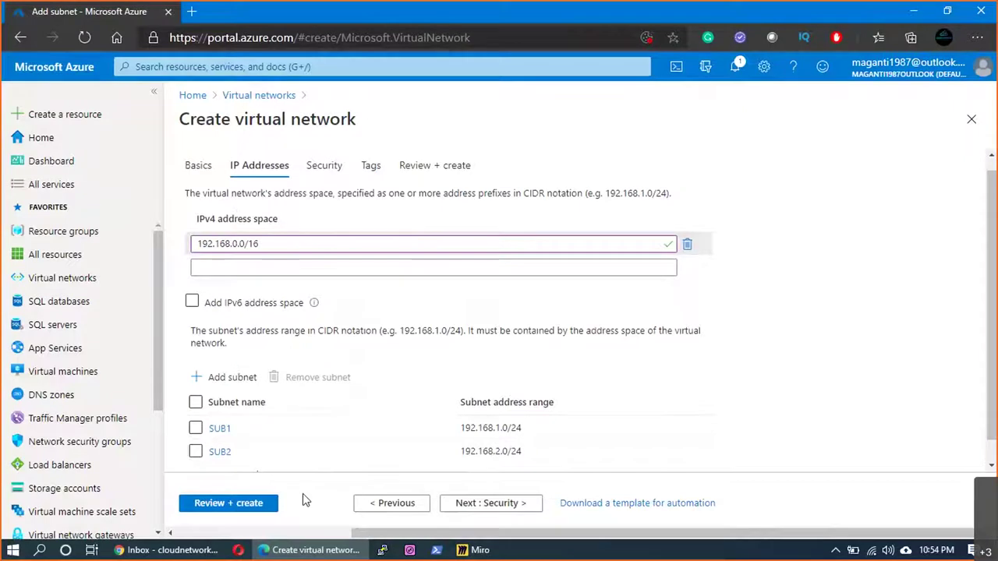
left_click(256, 503)
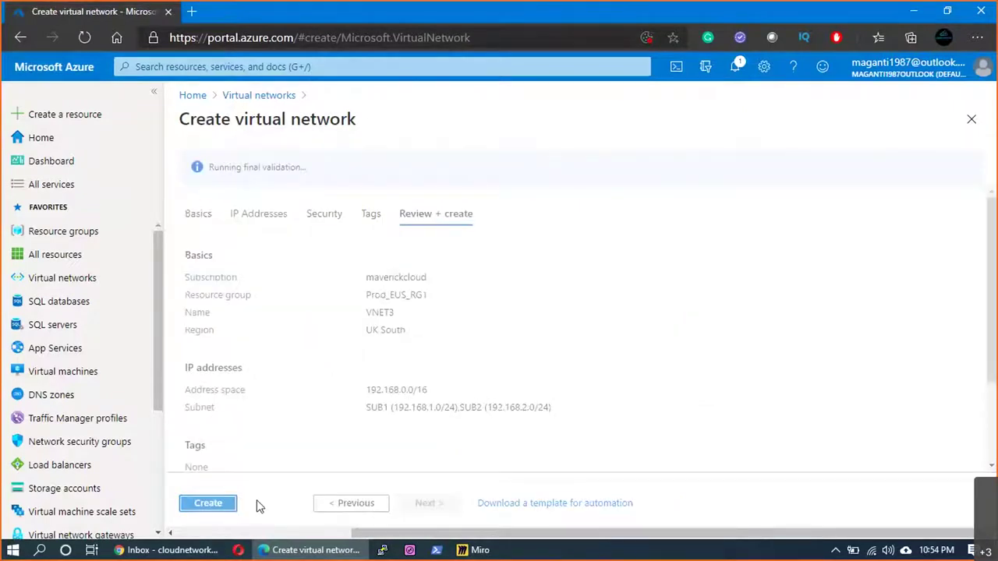
left_click(226, 502)
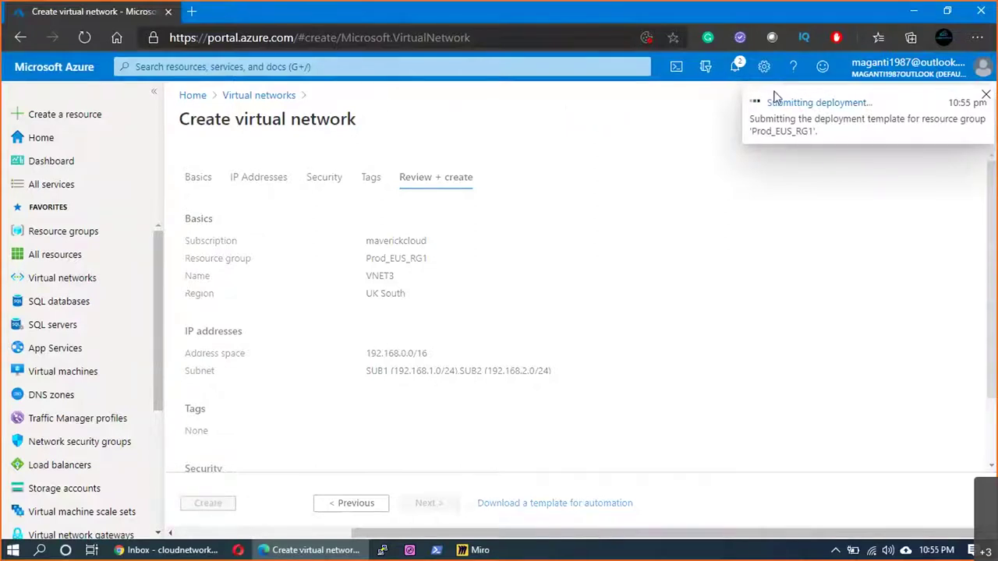
- Add a subnet named SUB2 with address range 172.16.2.0/24 to the existing VNET2 virtual network
left_click(50, 281)
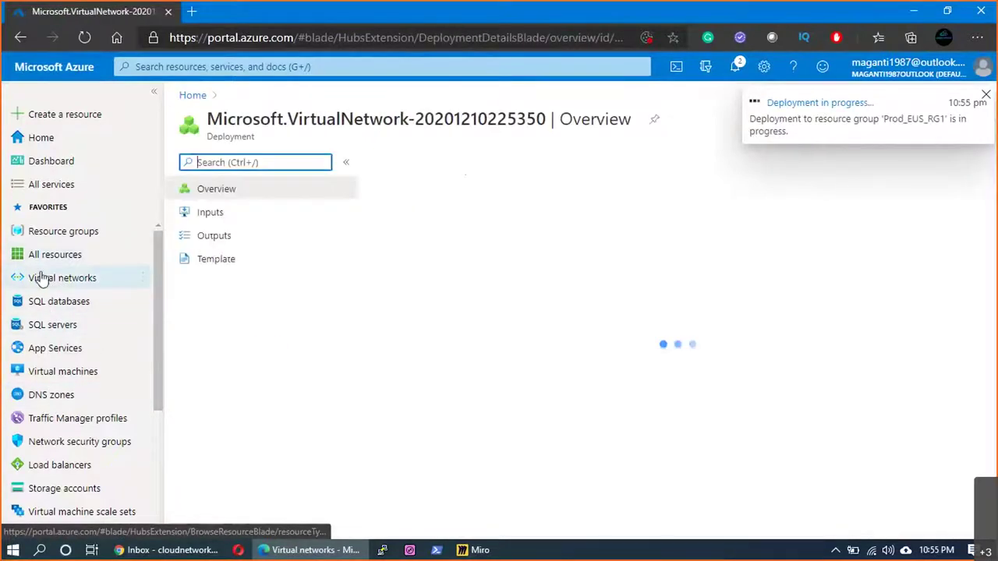
left_click(41, 279)
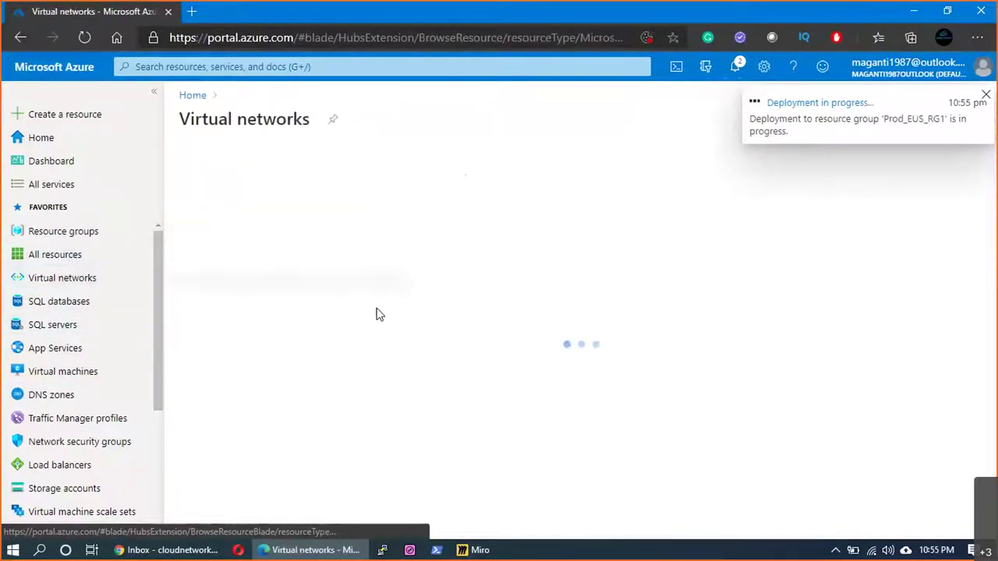
left_click(234, 308)
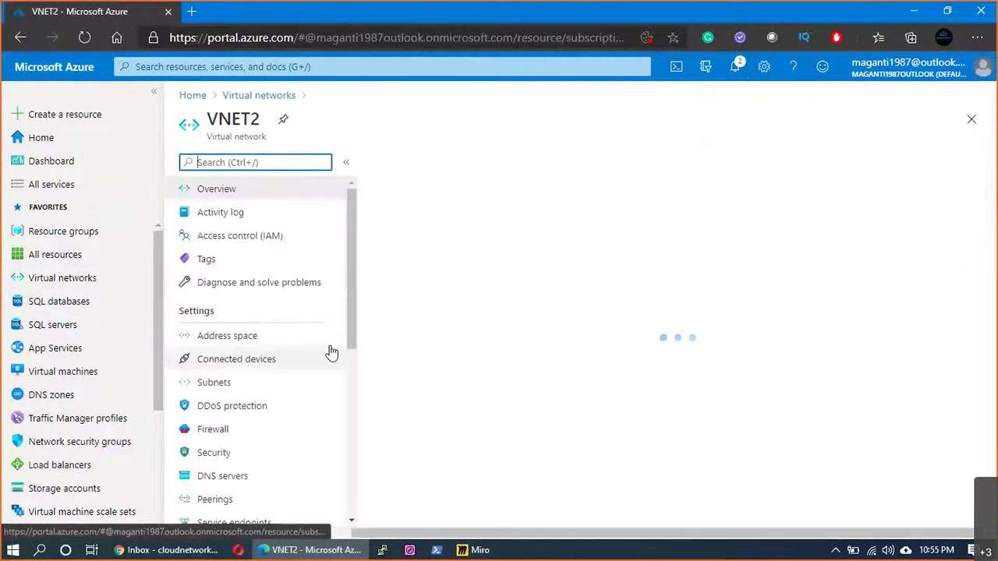
left_click(257, 386)
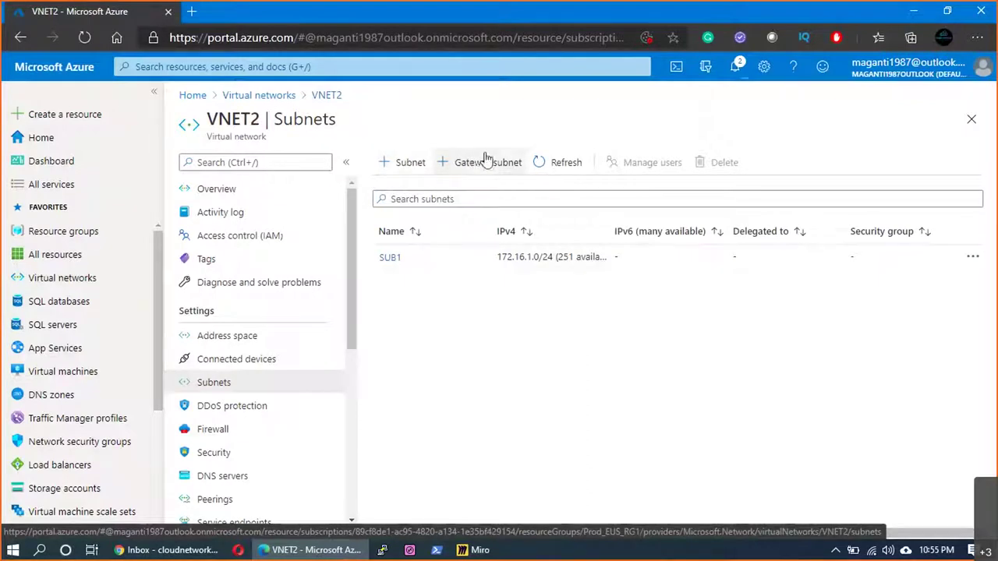
left_click(399, 164)
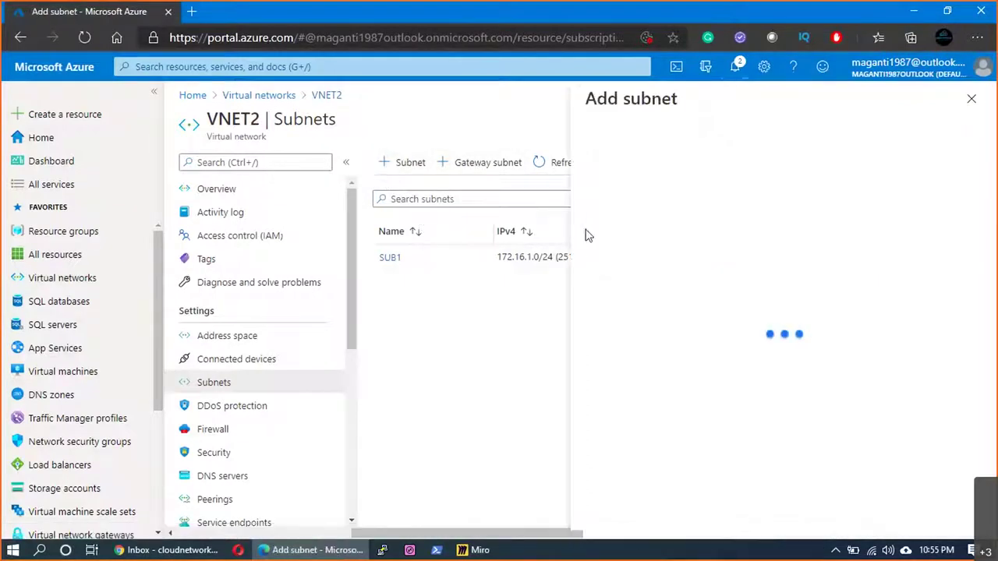
type("SUB2")
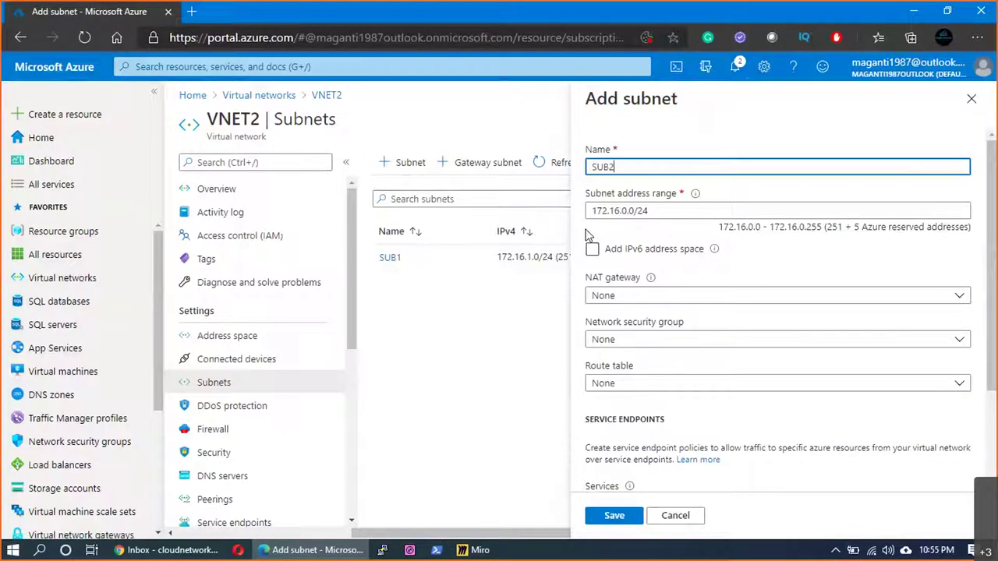
left_click(631, 210)
key("BackSpace")
key("BackSpace")
type("2.")
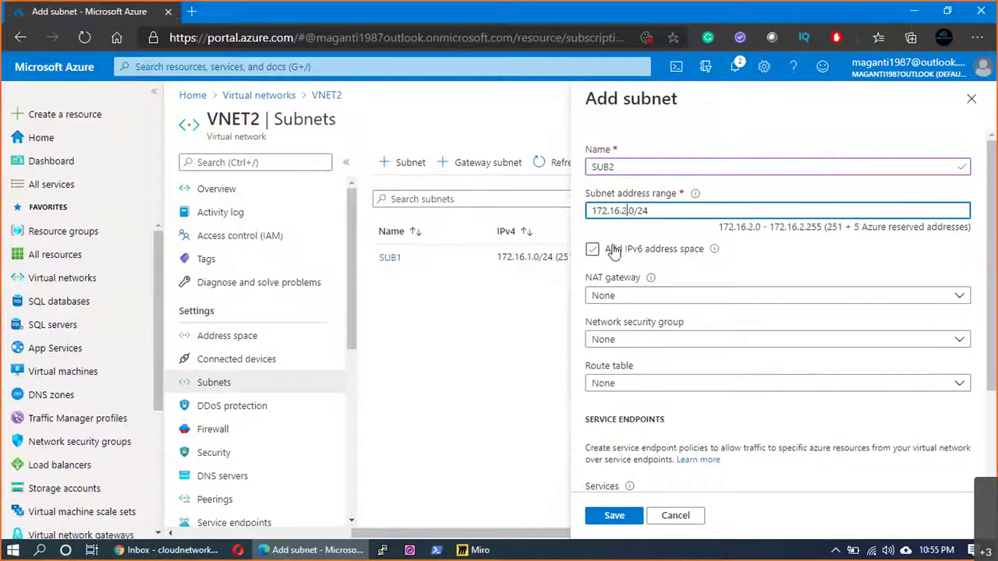
left_click(622, 519)
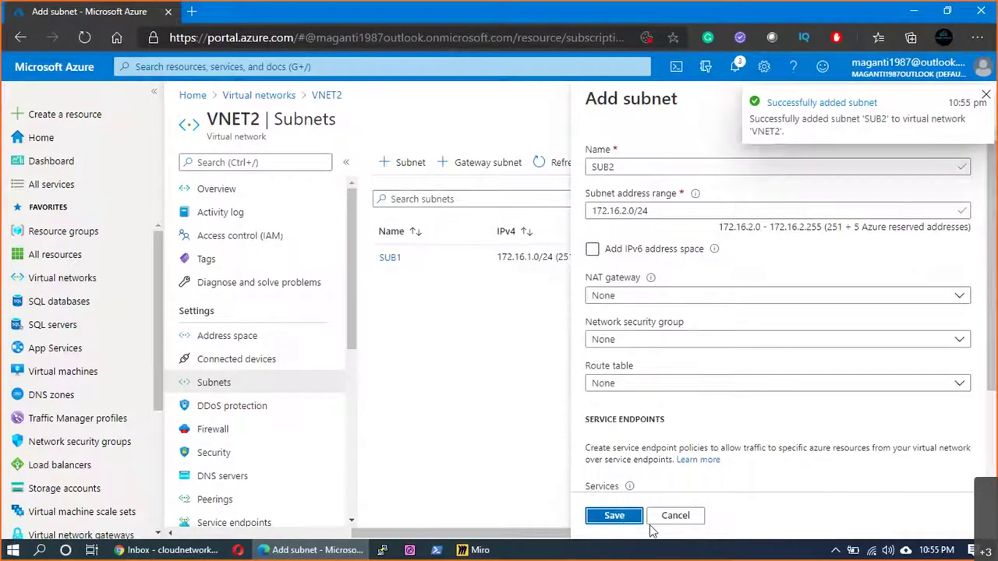
left_click(675, 516)
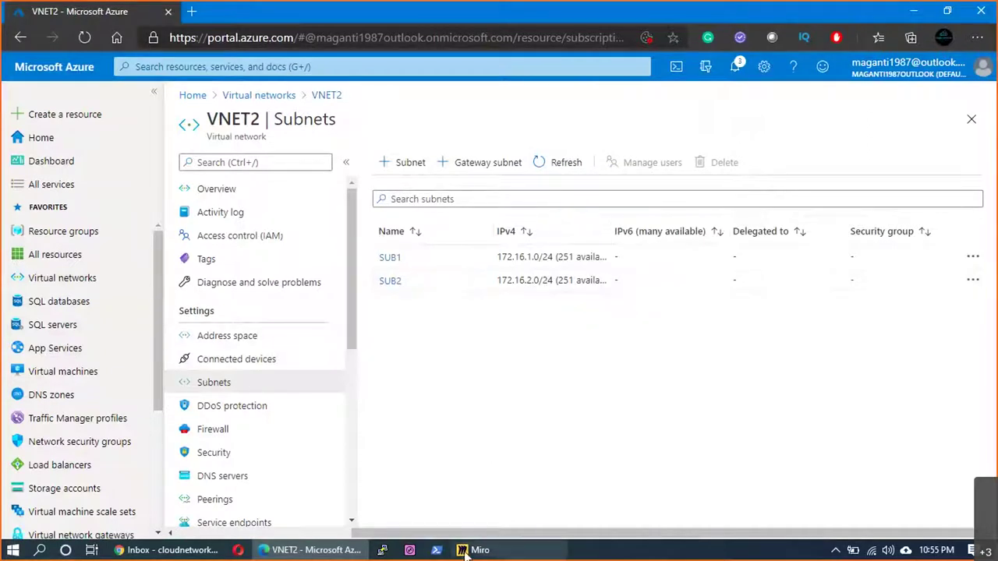
- Enter 10.0.0.0/16 as an additional address range in VNET2's address space settings
left_click(227, 343)
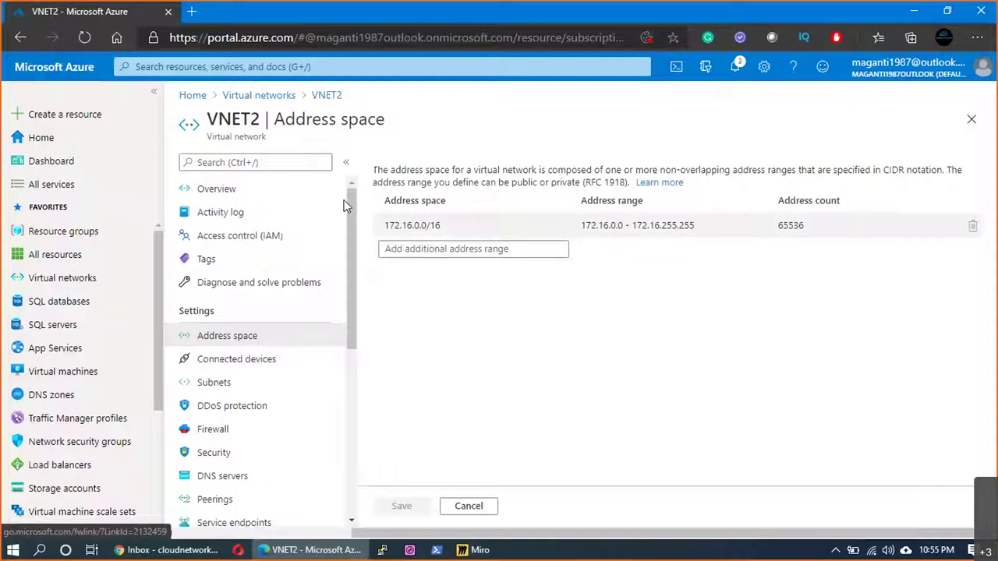
left_click_drag(262, 121, 209, 112)
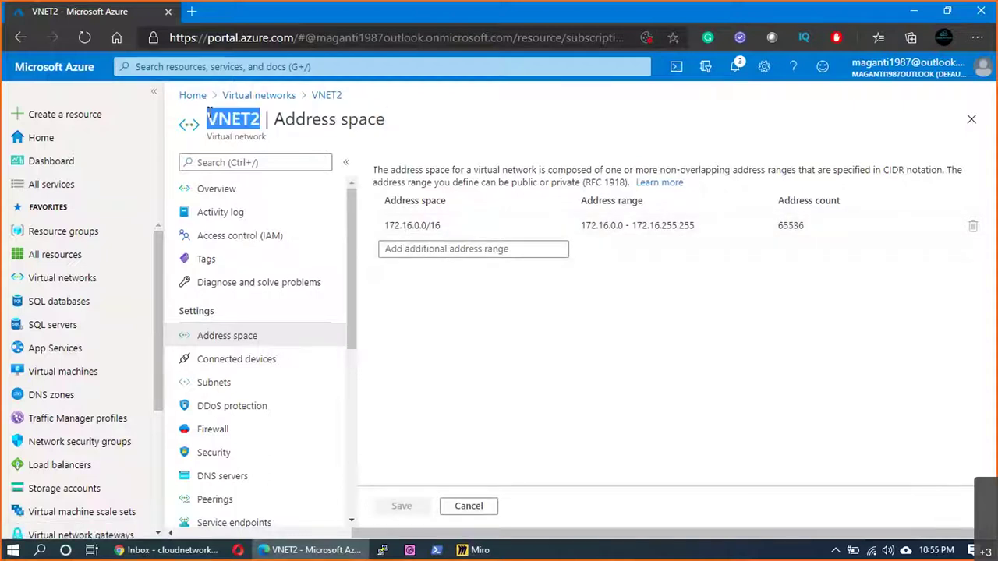
left_click(422, 248)
type("10")
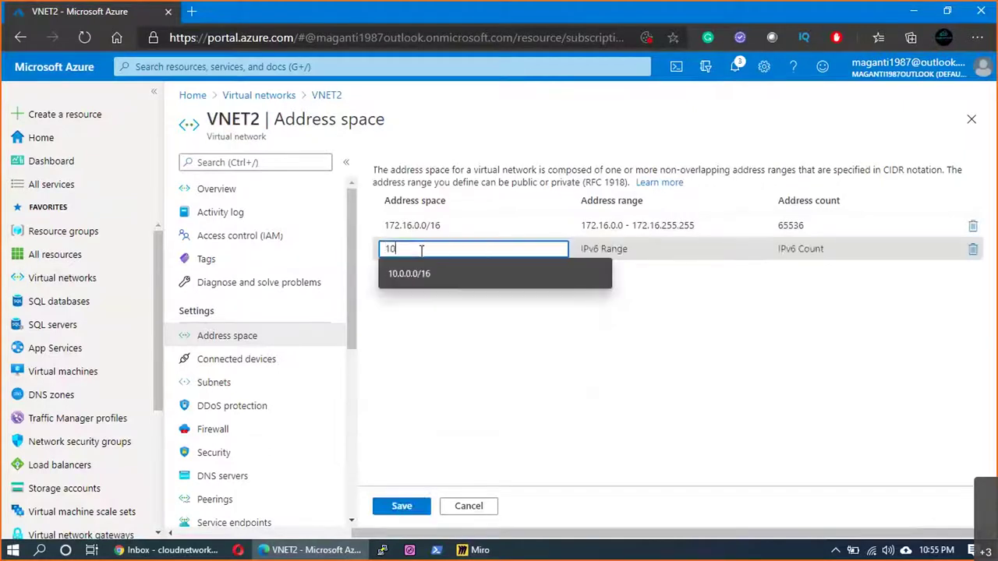
type(".0.0")
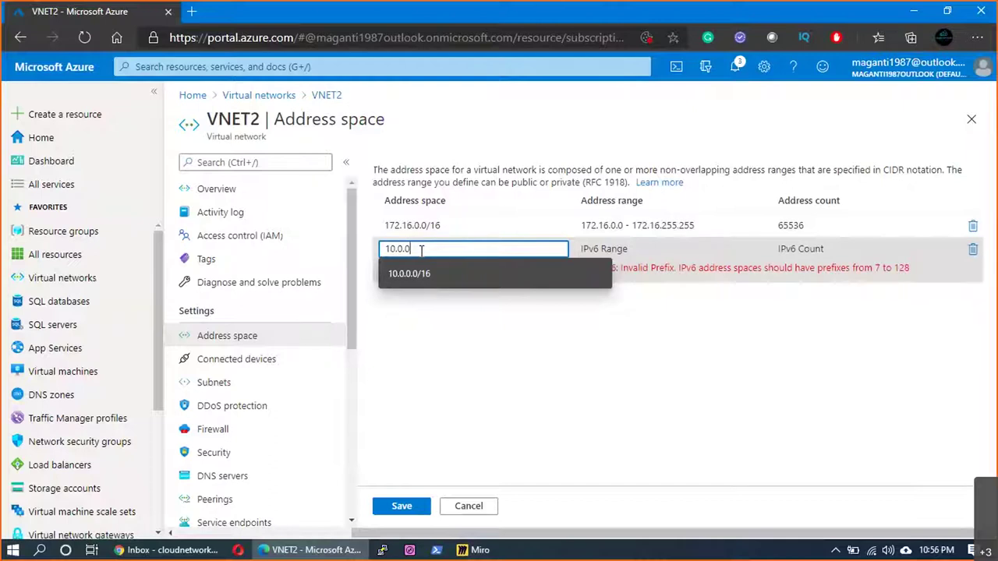
type(".0/16")
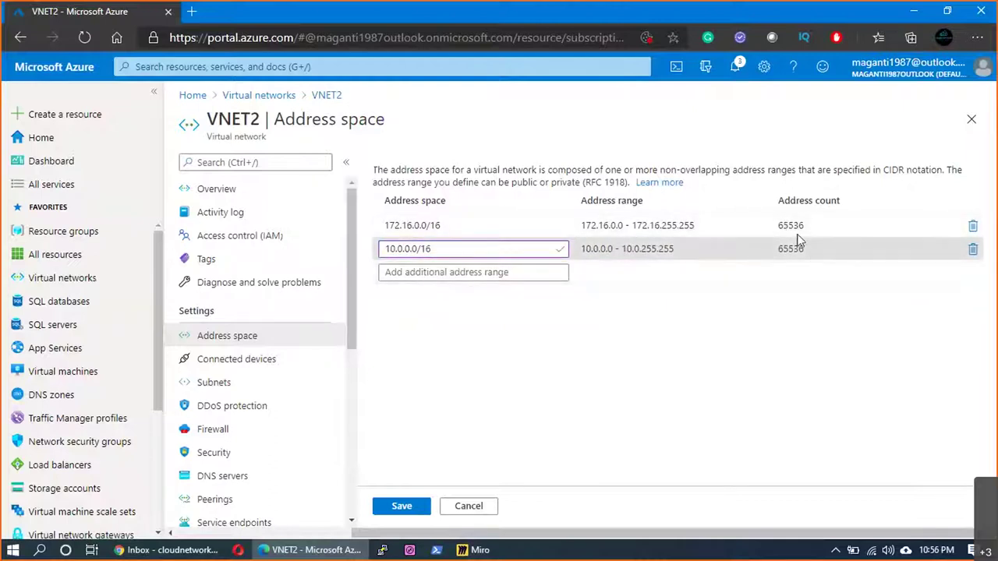
- Switch to the Miro board with the network diagram
key("alt+Tab")
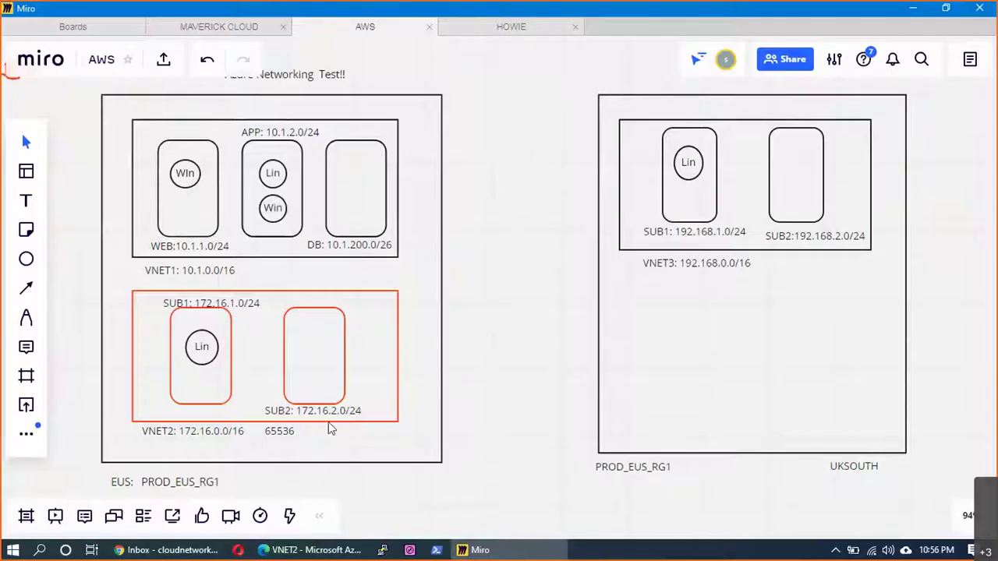
- Widen the red VNET2 rectangle beyond the EUS box and try a vertical dividing line beside its SUB2 subnet
left_click(331, 423)
left_click_drag(398, 357, 545, 359)
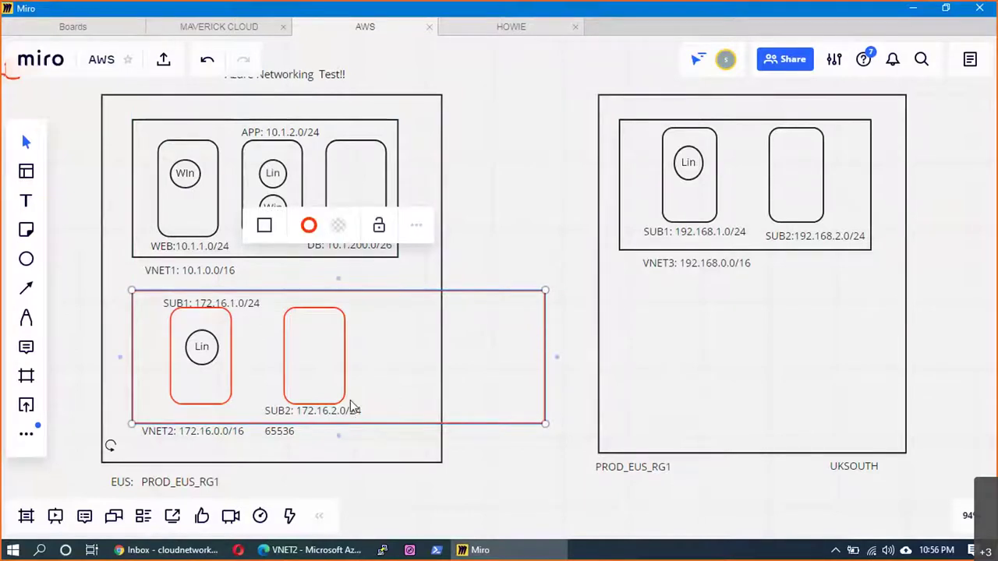
left_click(26, 288)
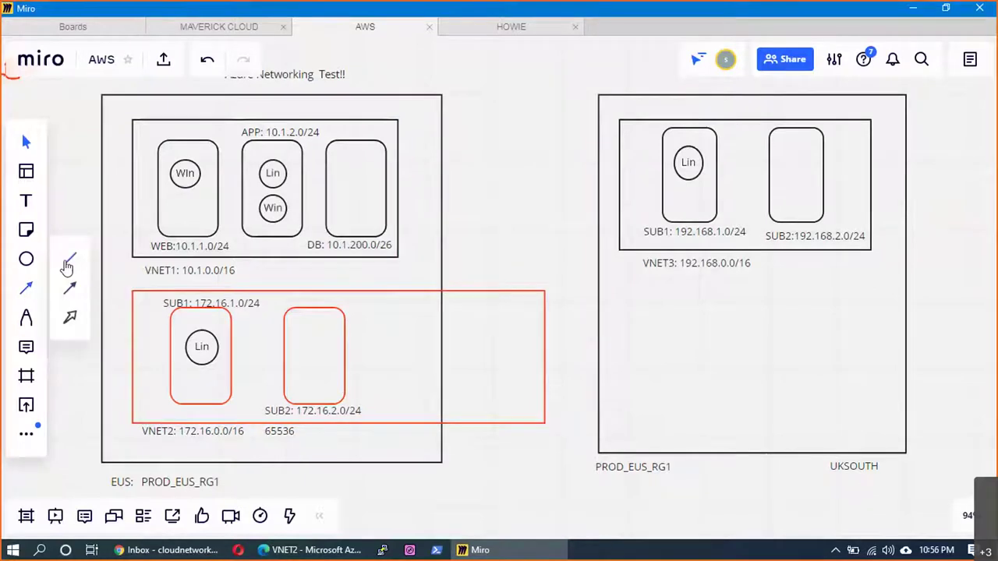
left_click_drag(364, 279, 366, 471)
left_click(372, 469)
key("ctrl+z")
- Sketch with the yellow pen a divider beside VNET2's SUB2, arrows to both sides, and an extra subnet box in the widened area
left_click(25, 317)
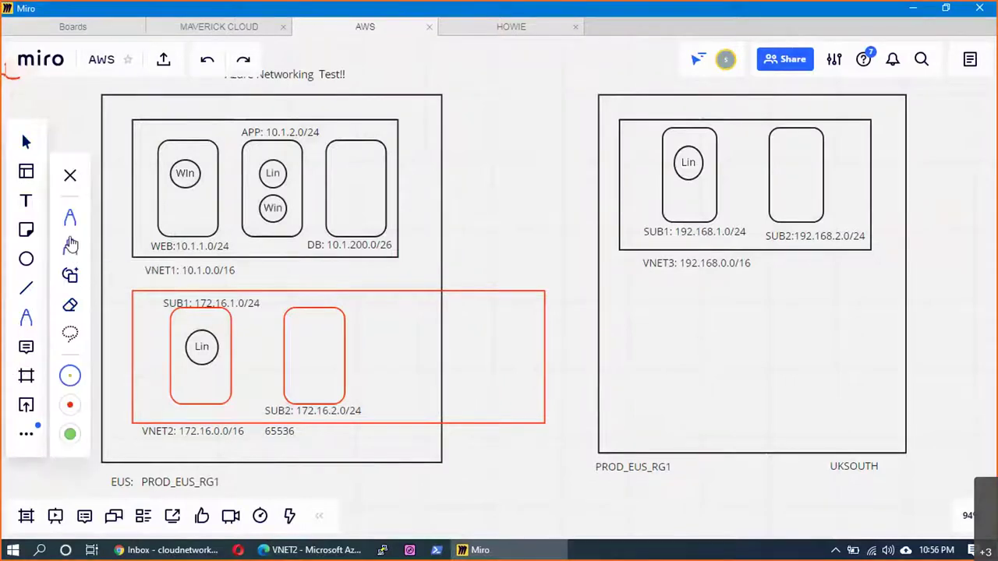
left_click_drag(364, 304, 363, 466)
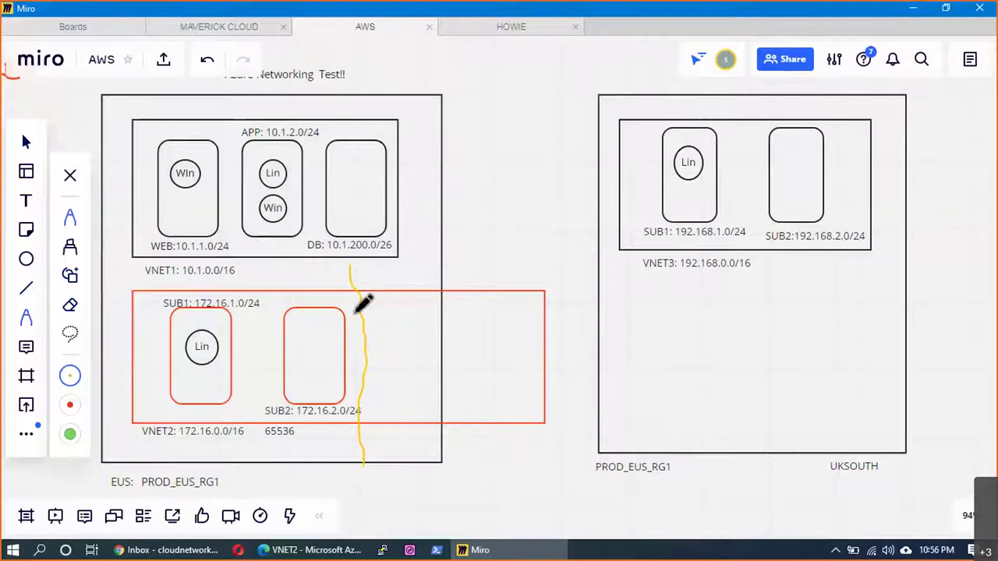
left_click_drag(340, 301, 337, 309)
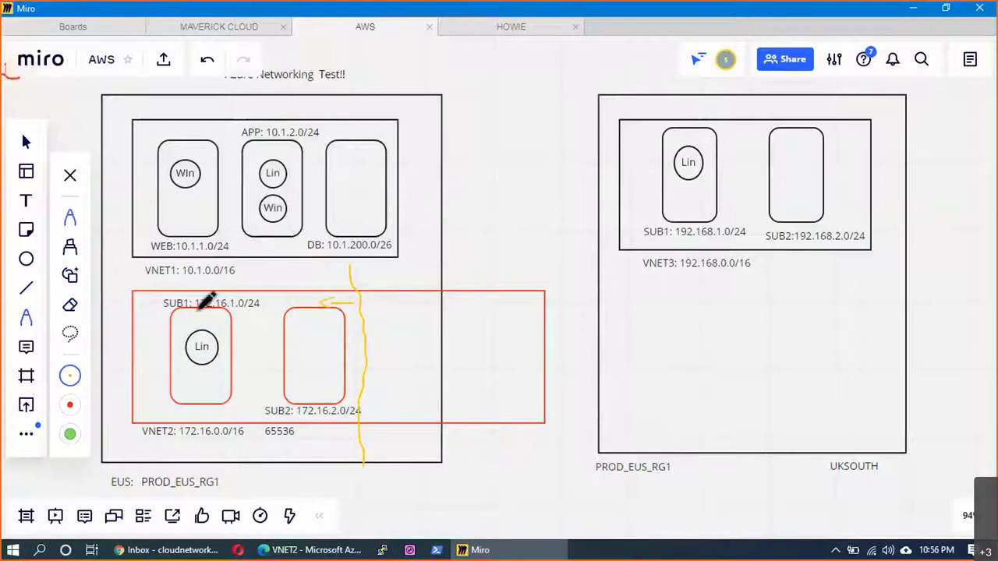
mouse_move(367, 305)
left_mouse_down()
mouse_move(381, 304)
mouse_move(376, 279)
left_mouse_up()
mouse_move(389, 320)
left_mouse_down()
mouse_move(390, 389)
mouse_move(425, 399)
mouse_move(425, 322)
mouse_move(390, 323)
left_mouse_up()
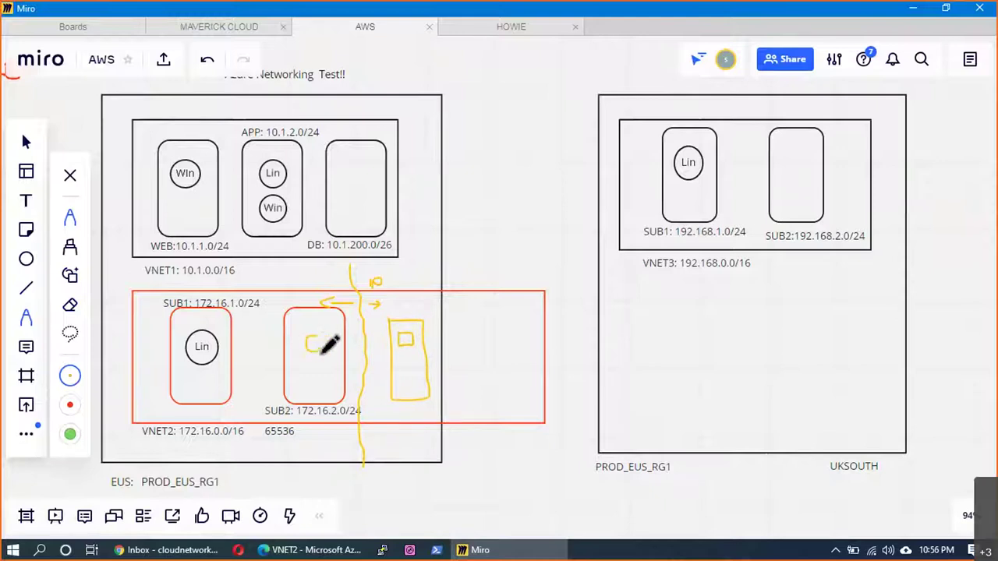
left_click_drag(320, 341, 401, 347)
- Undo the yellow pen sketches and the widening of the VNET2 rectangle
key("ctrl+z")
key("ctrl+z")
key("ctrl+z")
key("ctrl+z")
key("ctrl+z")
key("ctrl+z")
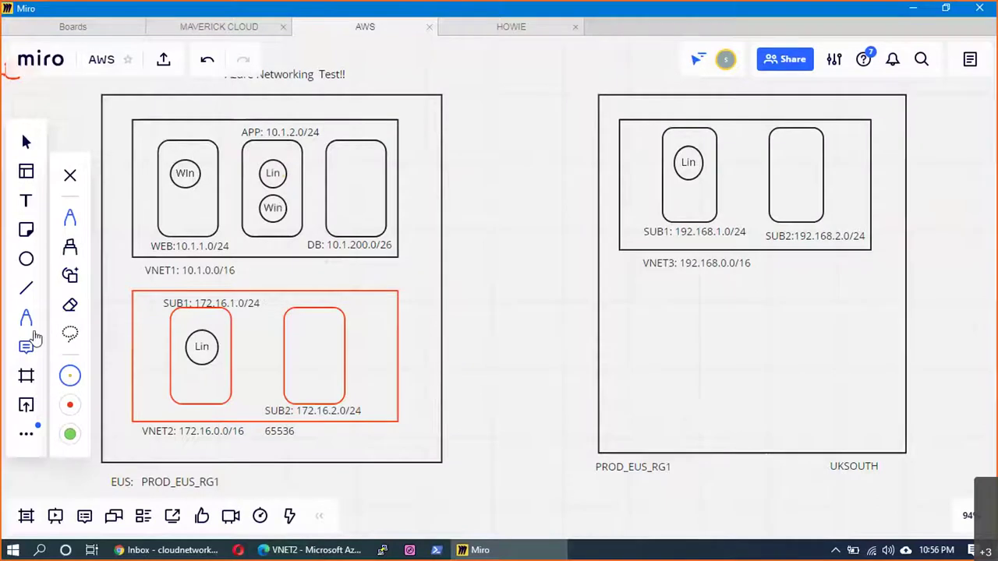
- Draw green double-headed arrows linking APP's Lin to APP's Win and to WEB's Win, and tick the VNET1 address label
left_click(70, 376)
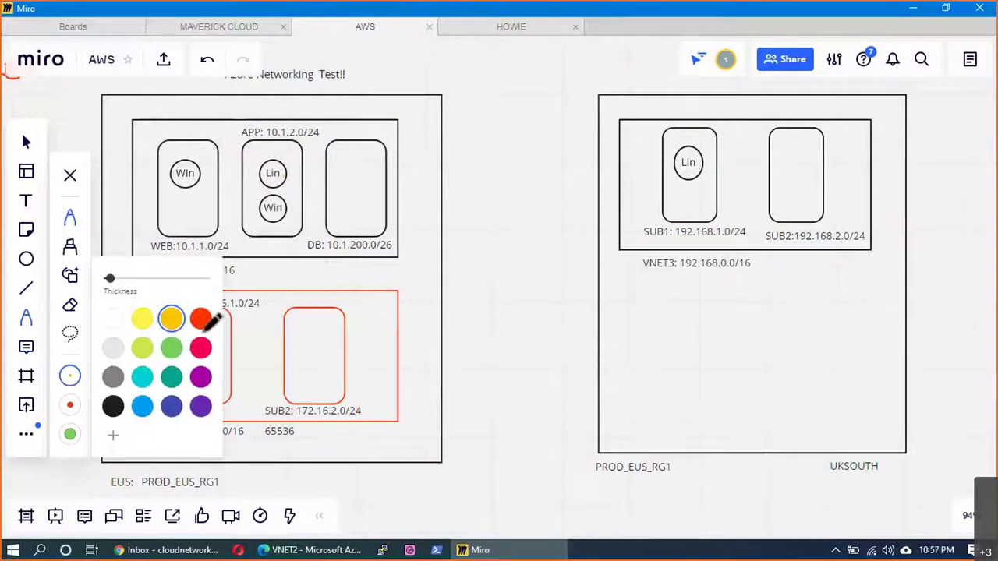
mouse_move(288, 178)
left_mouse_down()
mouse_move(294, 209)
mouse_move(296, 183)
left_mouse_up()
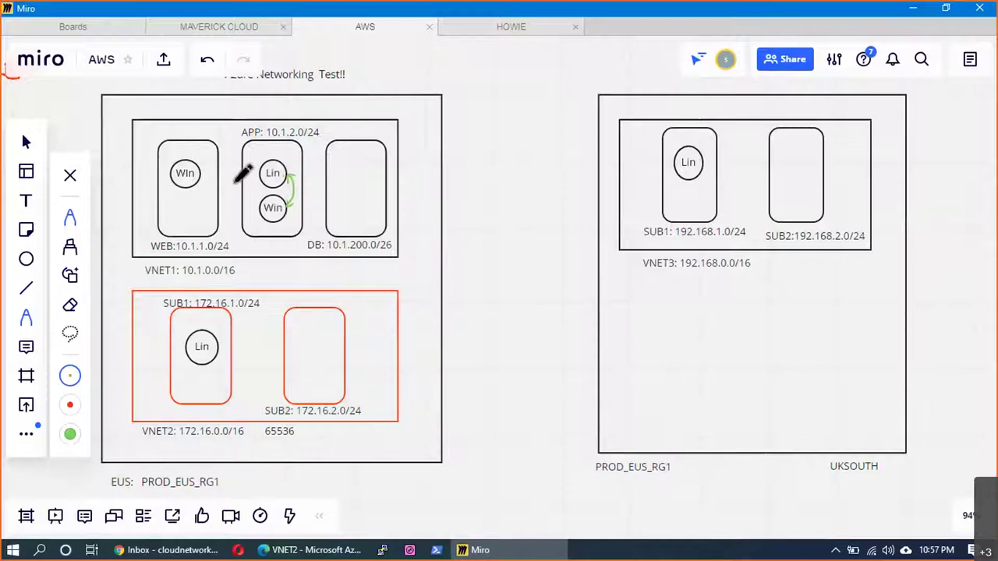
mouse_move(203, 171)
left_mouse_down()
mouse_move(232, 162)
mouse_move(267, 173)
left_mouse_up()
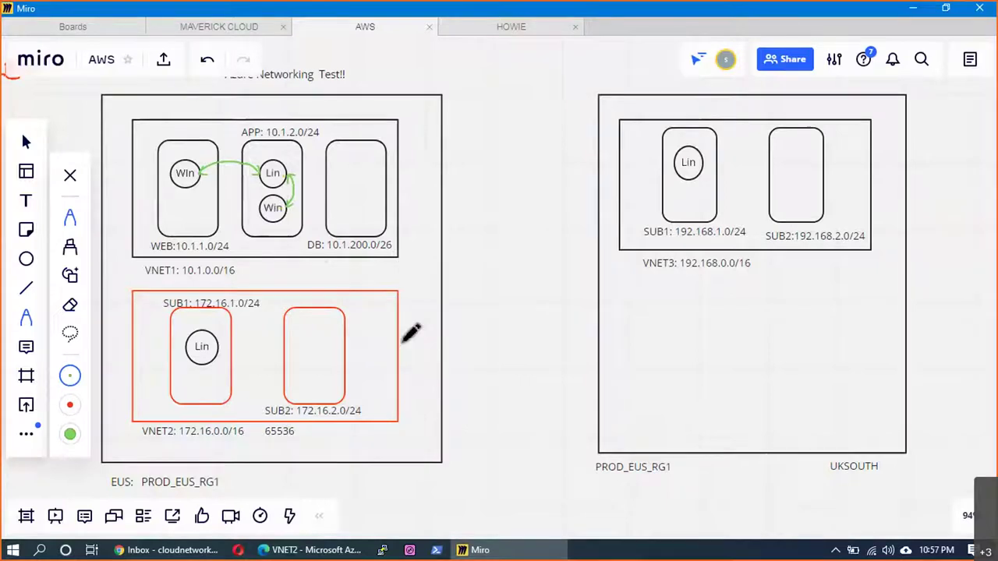
left_click_drag(239, 270, 253, 265)
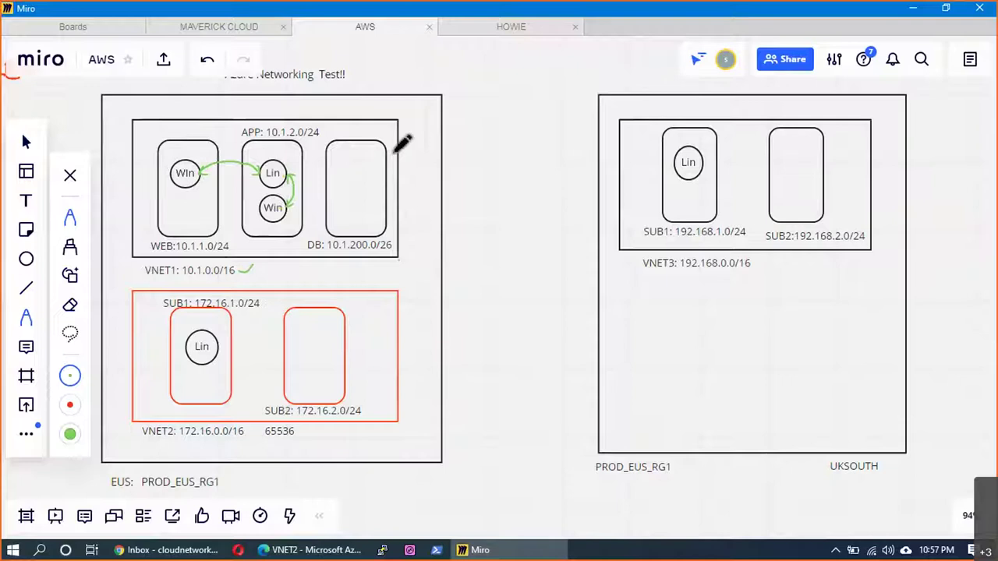
left_click_drag(392, 145, 416, 147)
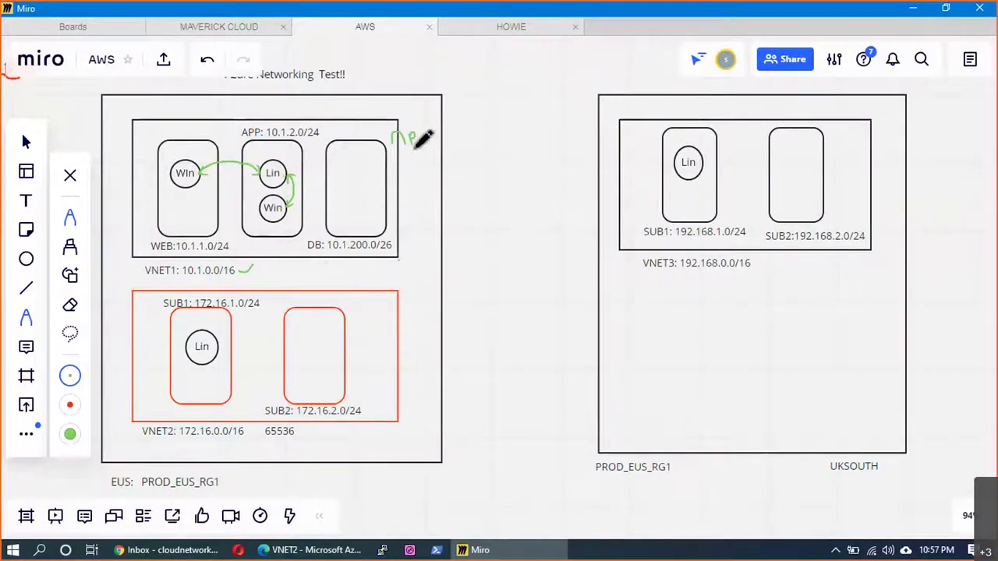
key("ctrl+z")
key("ctrl+z")
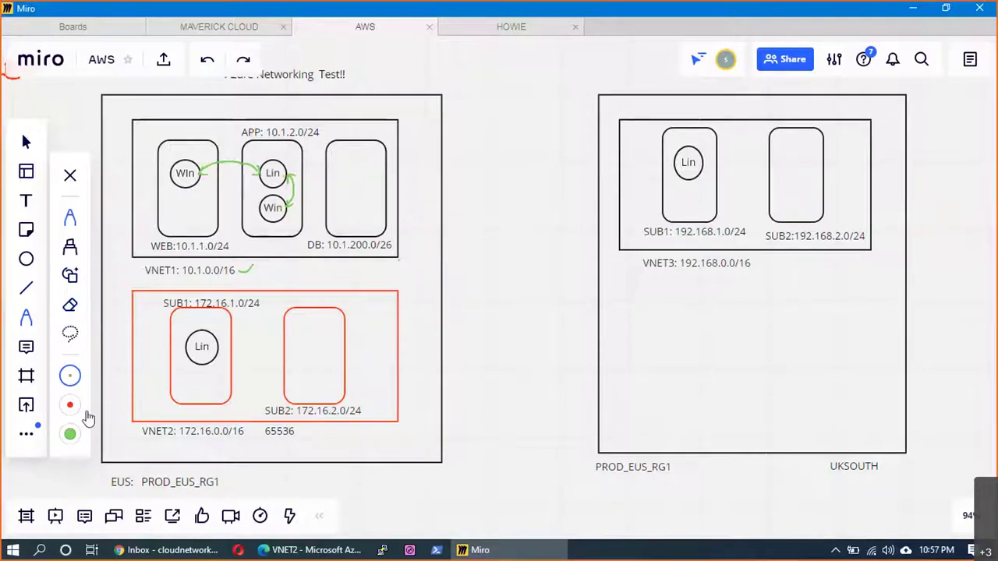
left_click(70, 377)
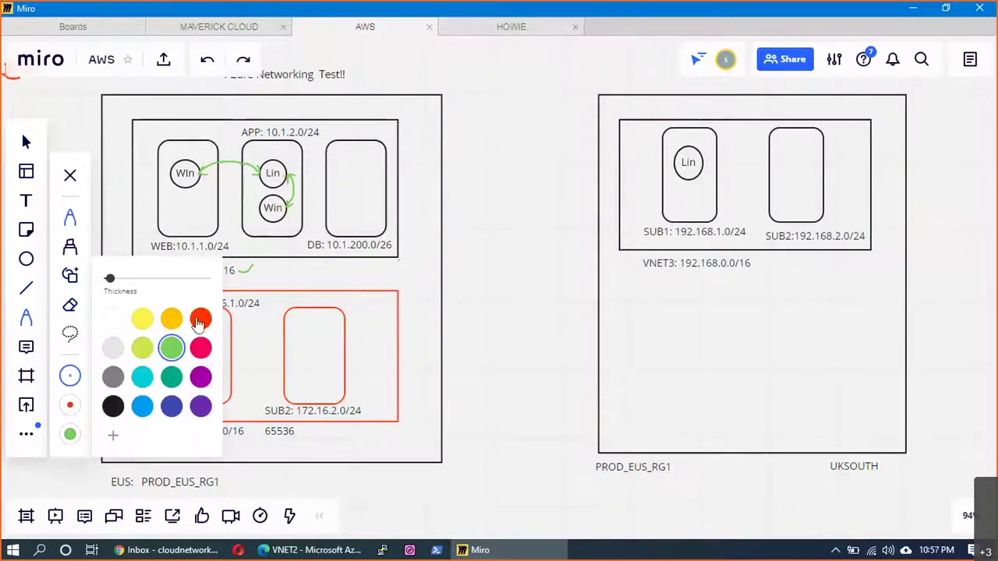
- Add a text label "Public IPs" just outside the VNET1 box, beside the upper part of its DB subnet
key("t")
left_click(418, 145)
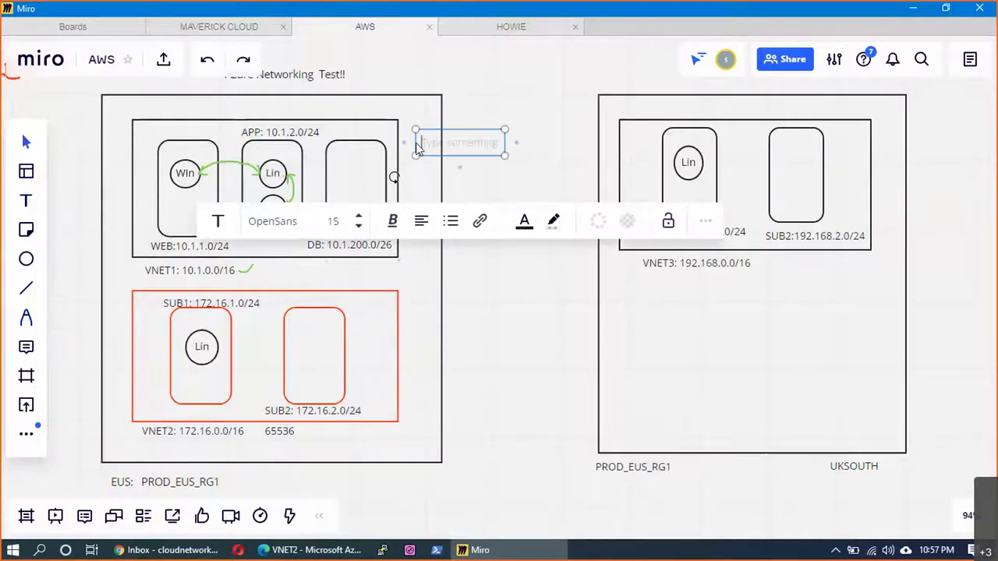
type("Public IPs")
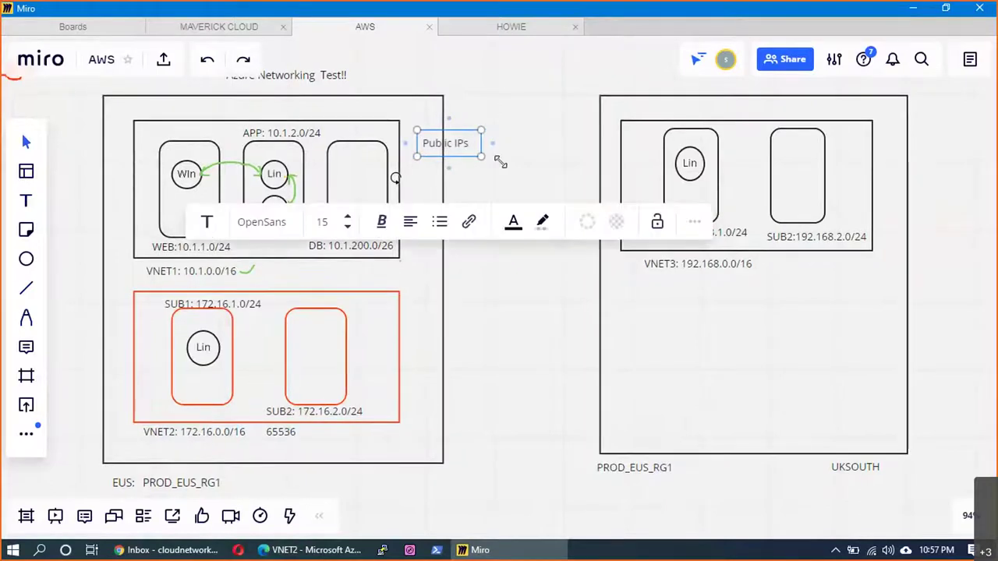
left_click_drag(418, 156, 421, 150)
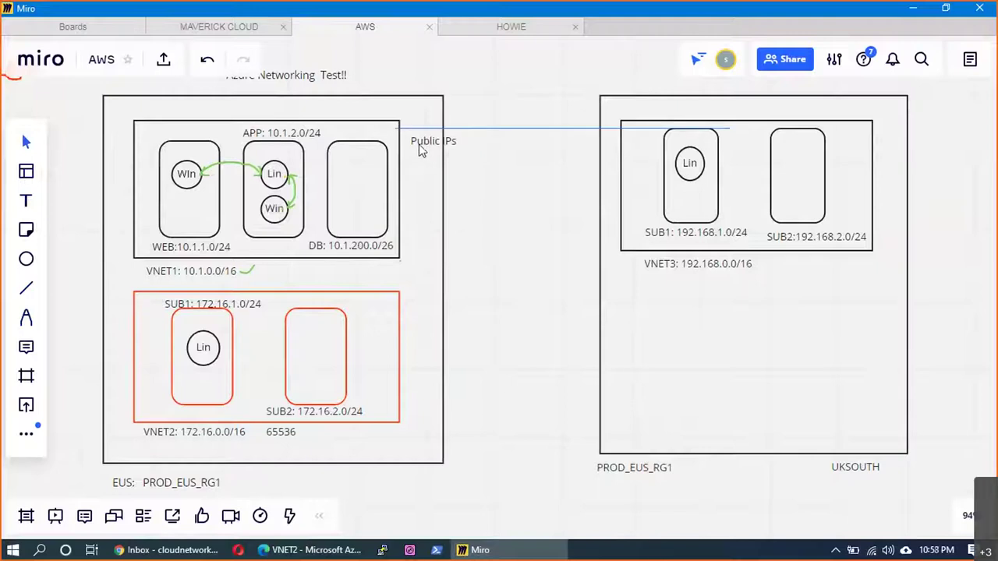
- Draw three small circles stacked vertically beneath the Public IPs label, along the edge of the VNET1 box
left_click(27, 261)
mouse_move(403, 159)
left_mouse_down()
mouse_move(448, 190)
mouse_move(410, 190)
mouse_move(408, 212)
left_mouse_up()
left_click(471, 182)
left_click(465, 194)
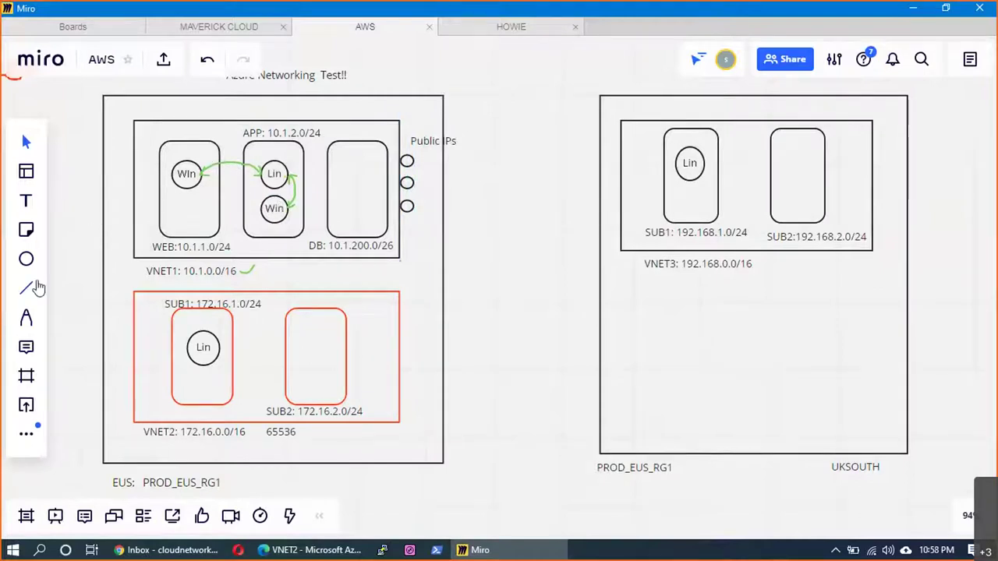
- Connect APP's Lin to the upper public IP circle, APP's Win to the lower one, and WEB's Win to the middle one
key("l")
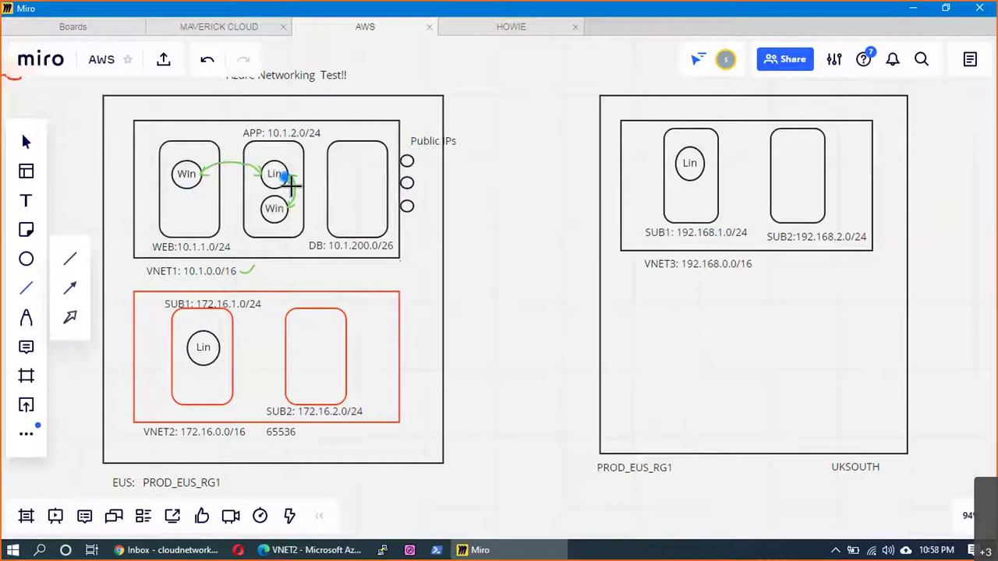
left_click_drag(284, 176, 407, 161)
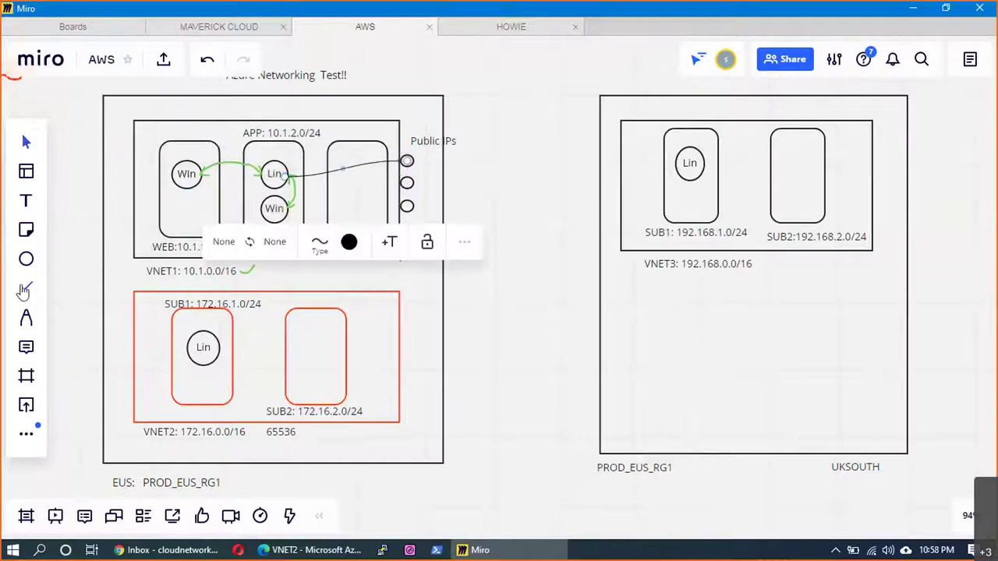
key("l")
left_click_drag(287, 208, 405, 209)
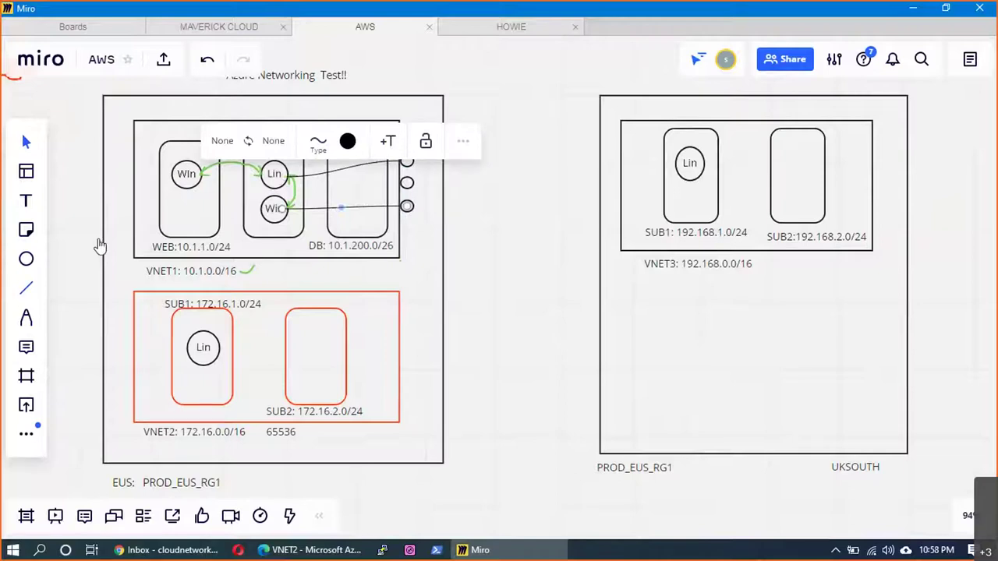
key("l")
left_click_drag(207, 172, 407, 183)
left_click(507, 251)
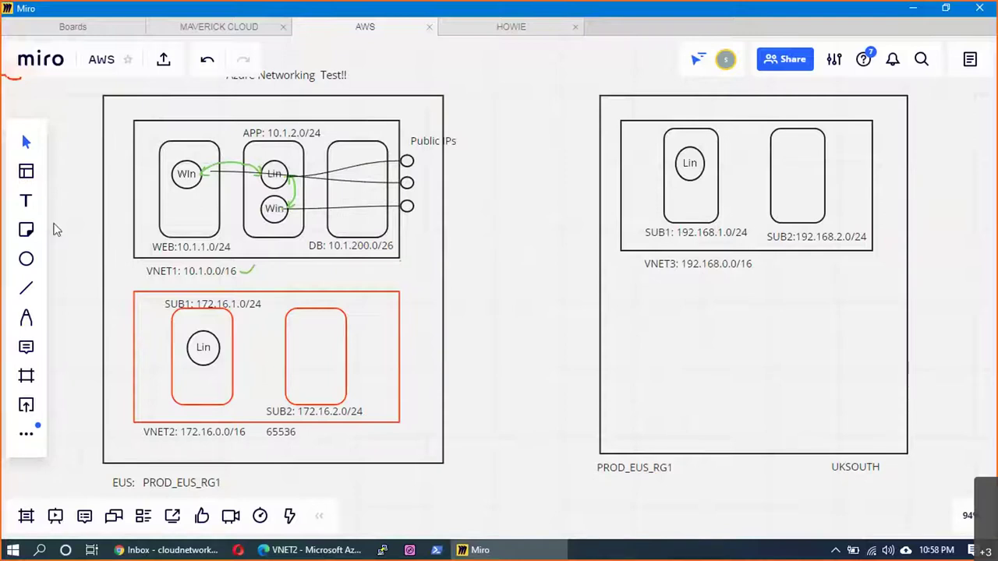
- Delete the lowest public IP circle together with the line linking it to APP's Win
left_click(28, 317)
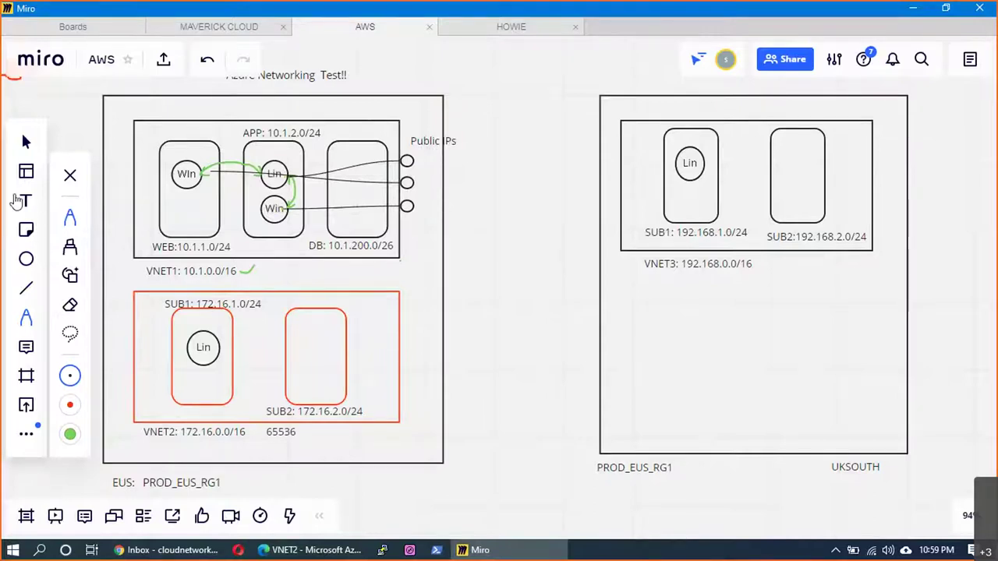
left_click(26, 142)
left_click(275, 179)
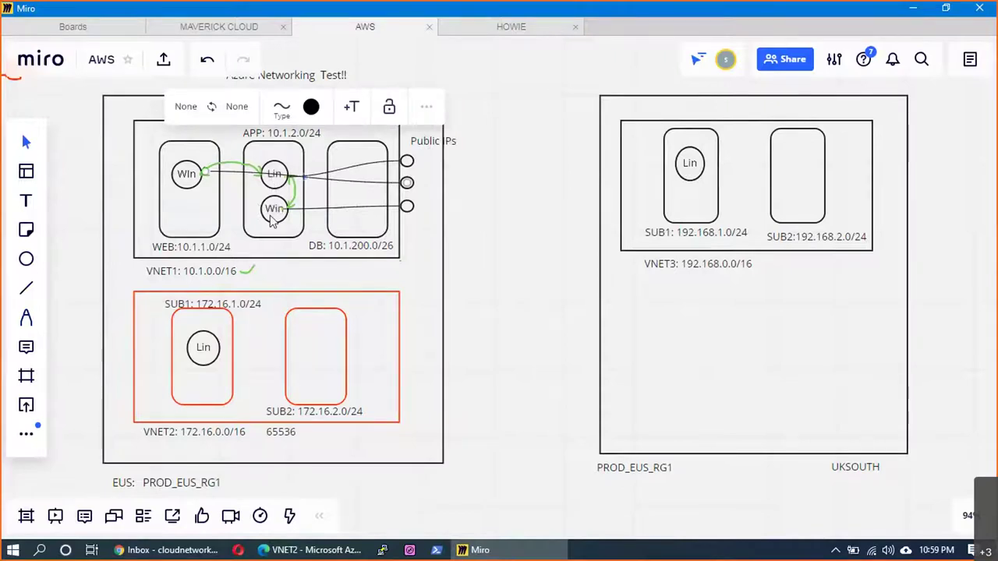
left_click(274, 212)
left_click(406, 208)
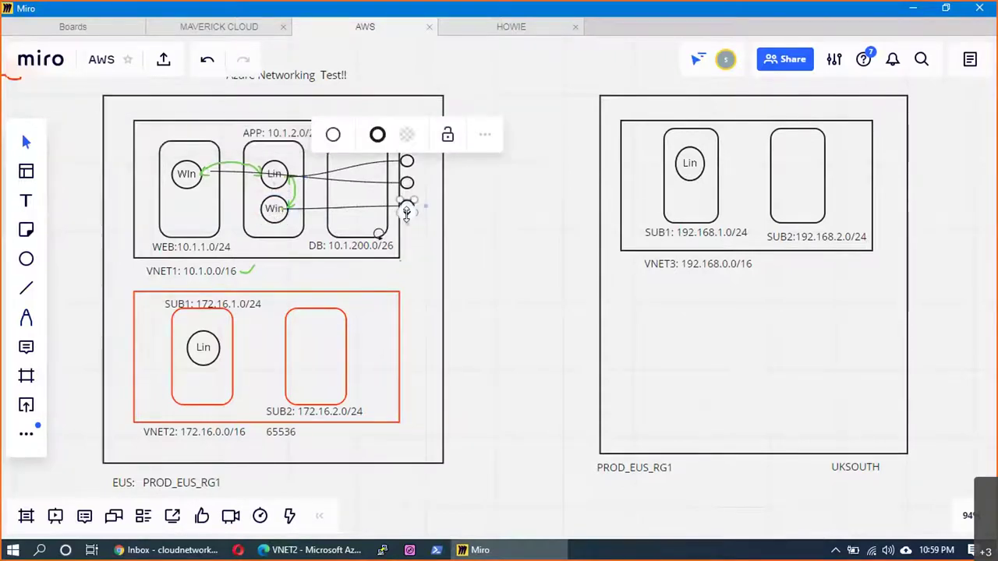
key("Delete")
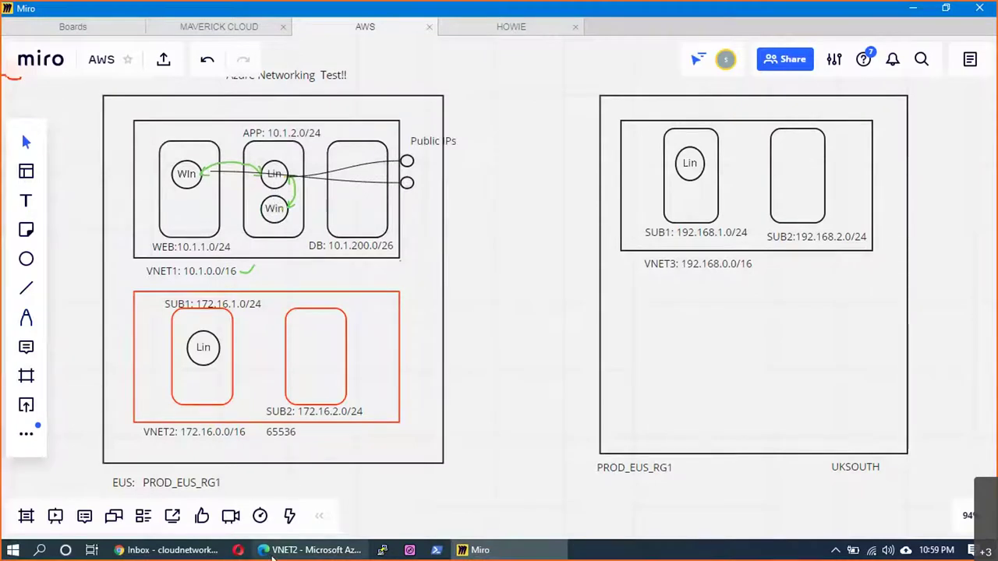
- Switch to the Azure portal and start creating a virtual machine in the resource group Prod_EUS_RG1
left_click(299, 550)
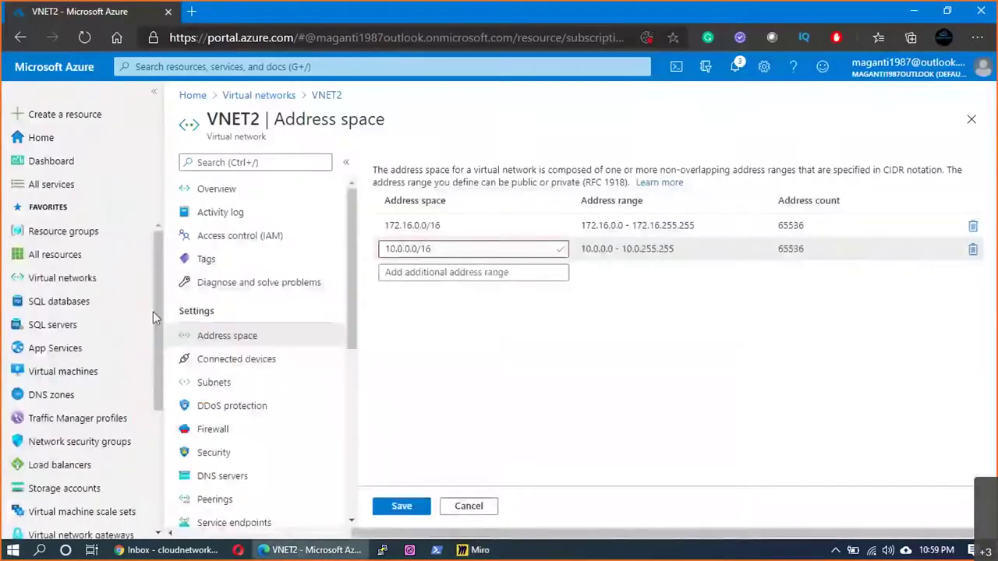
left_click(67, 374)
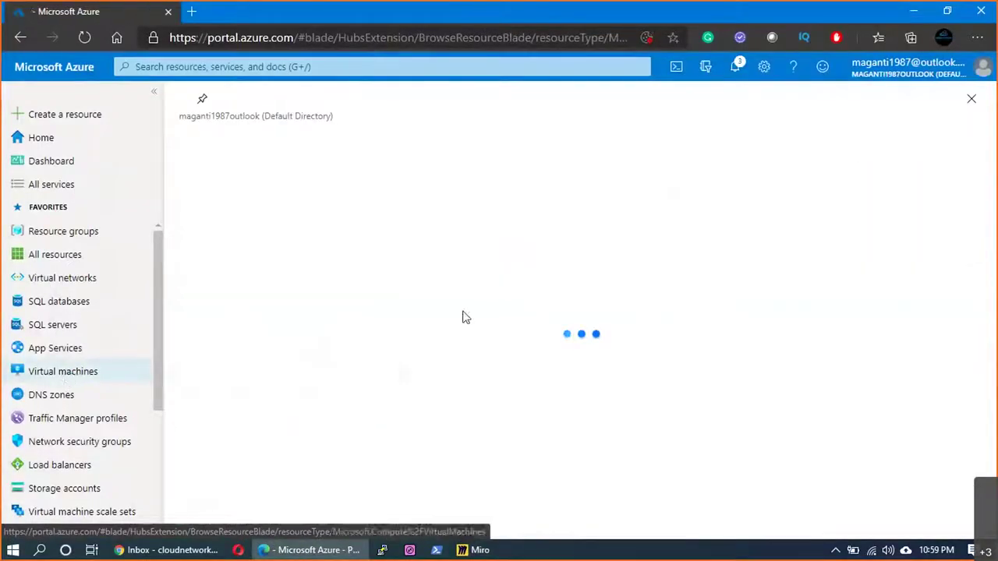
left_click(206, 162)
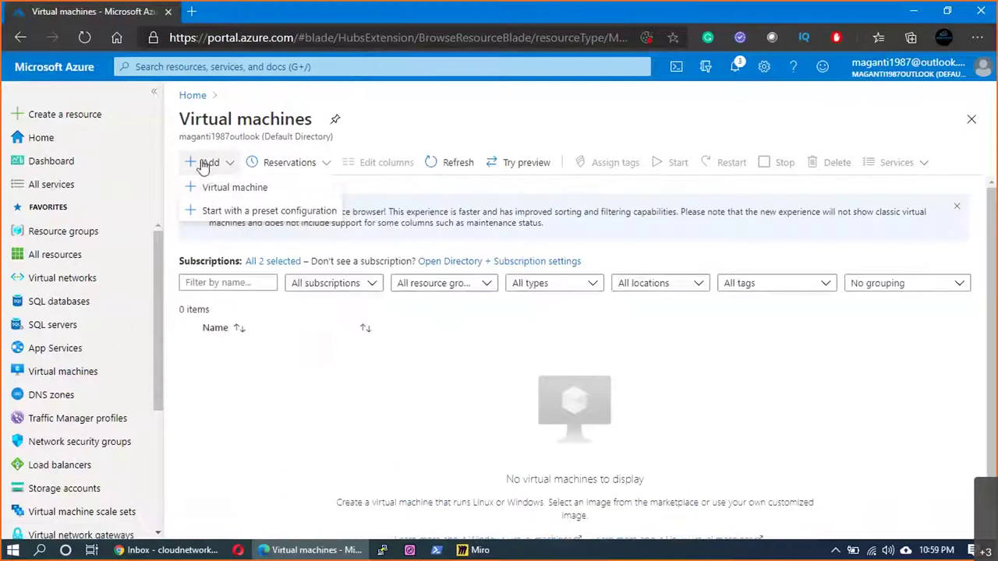
left_click(209, 190)
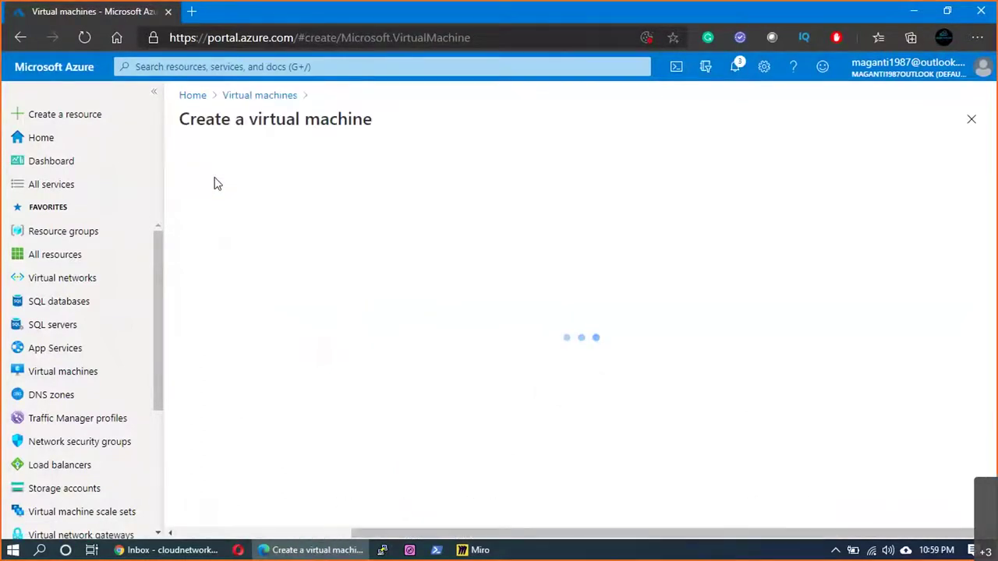
left_click(428, 348)
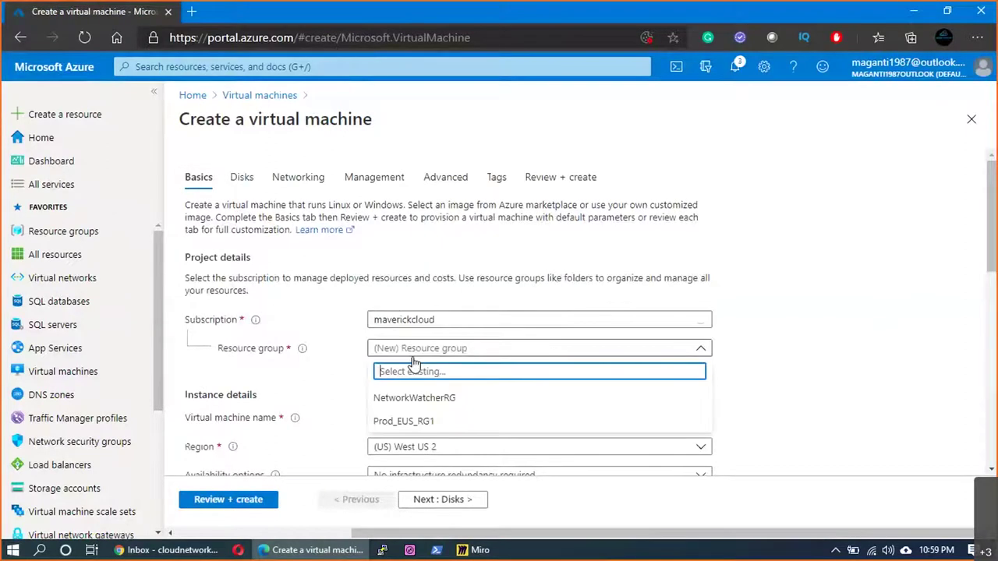
left_click(391, 425)
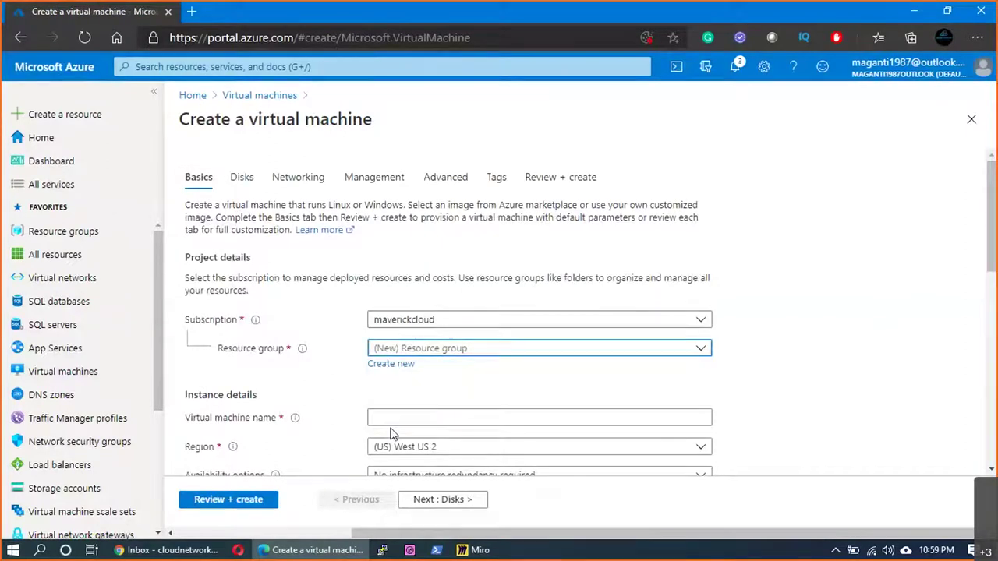
- Try to name the virtual machine Web_Win_VM1
scroll(411, 353, "down", 1)
left_click(409, 368)
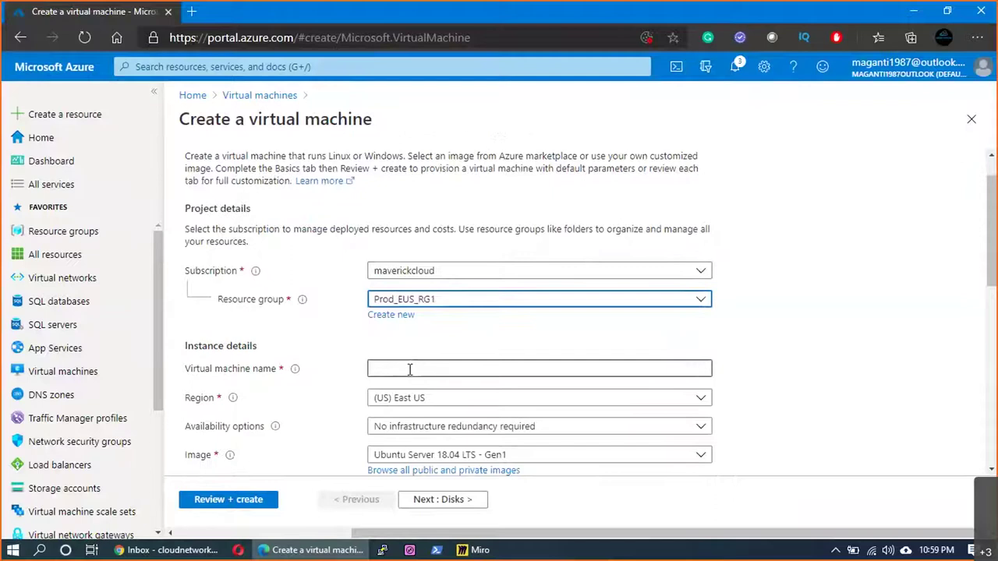
type("Win")
key("BackSpace")
key("BackSpace")
type("eb")
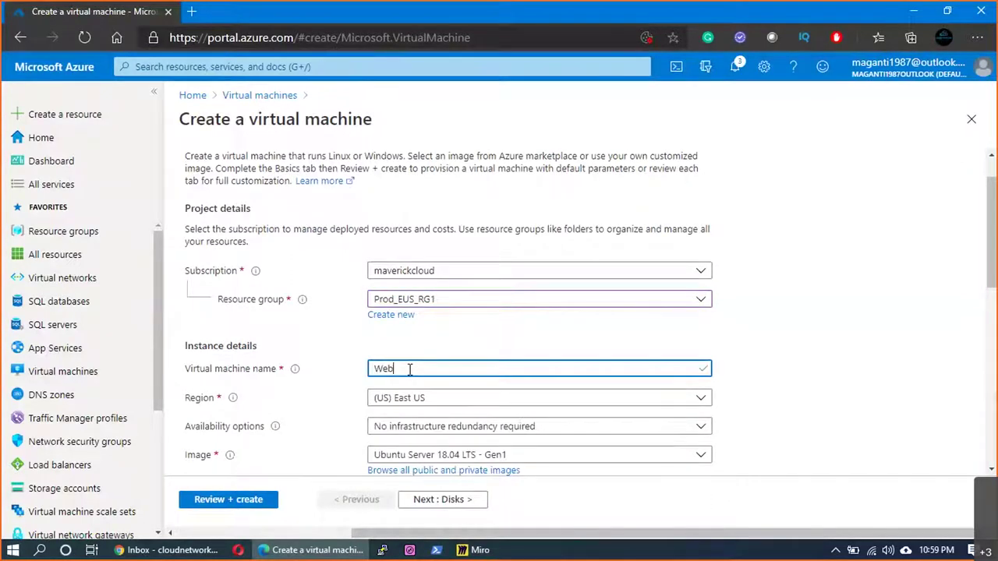
type("_Win_VM1")
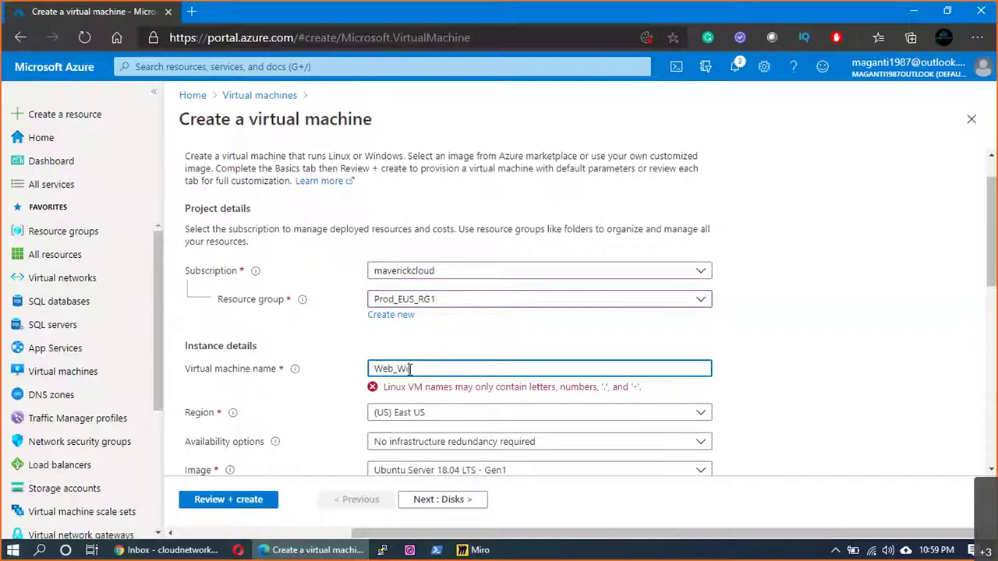
- Replace the virtual machine name with webwinvm1 and check it against the WEB subnet in the Miro diagram
key("BackSpace")
key("BackSpace")
key("BackSpace")
key("BackSpace")
key("BackSpace")
key("BackSpace")
key("BackSpace")
key("BackSpace")
key("BackSpace")
key("BackSpace")
key("BackSpace")
type("webwinvm1")
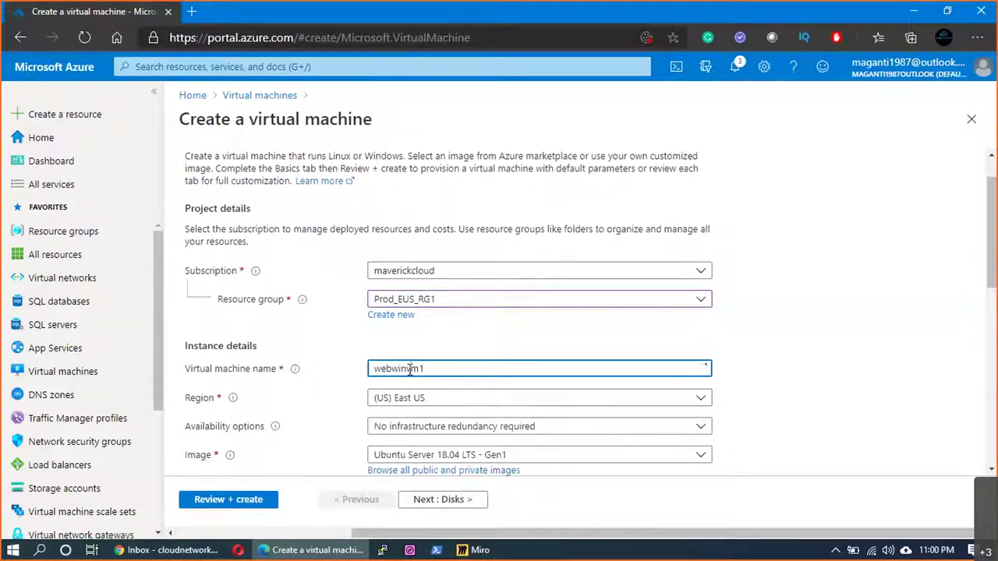
key("alt+Tab")
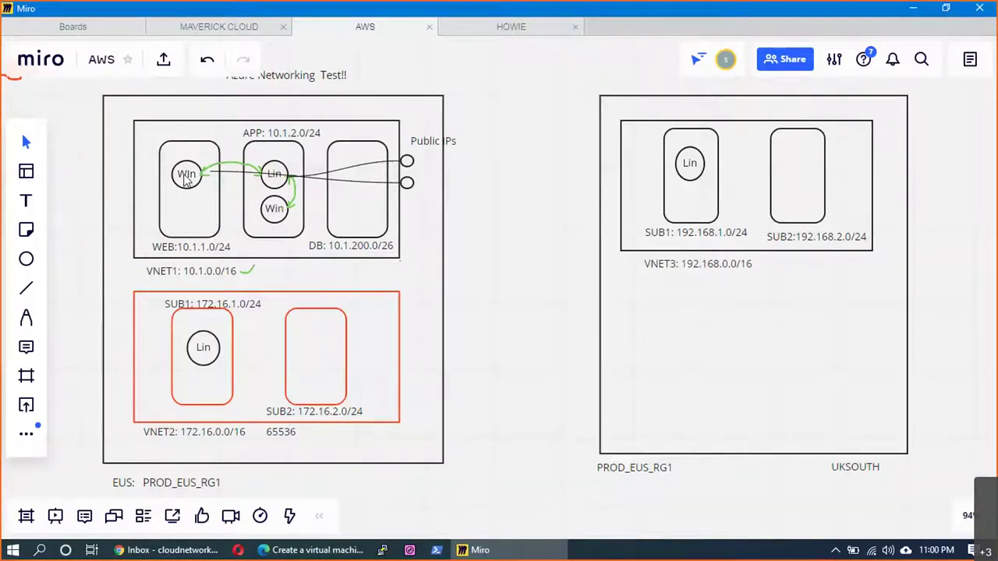
key("alt+Tab")
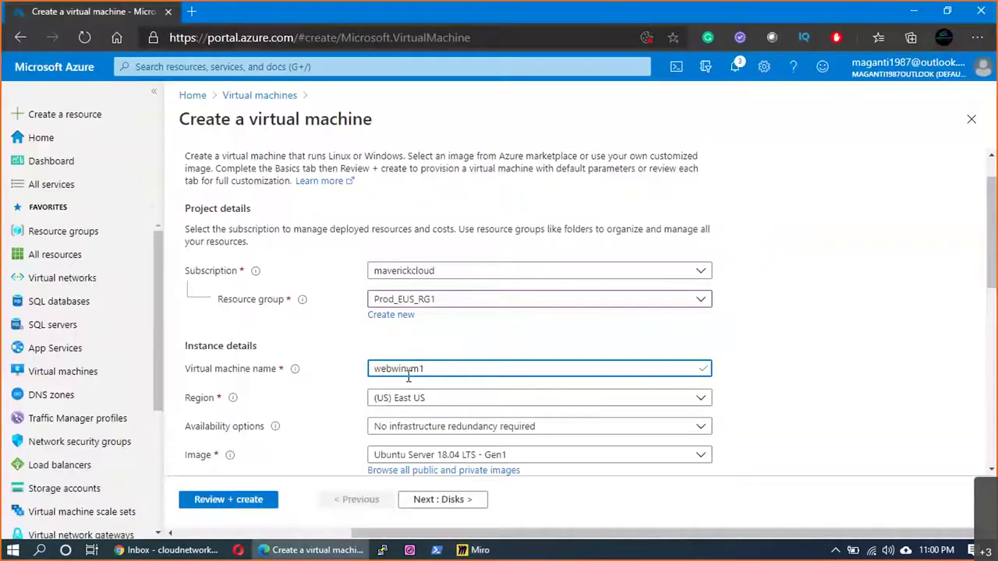
- Choose the Windows Server 2019 Datacenter - Gen1 image and the Standard_D2s_v4 size for the virtual machine
scroll(406, 308, "down", 2)
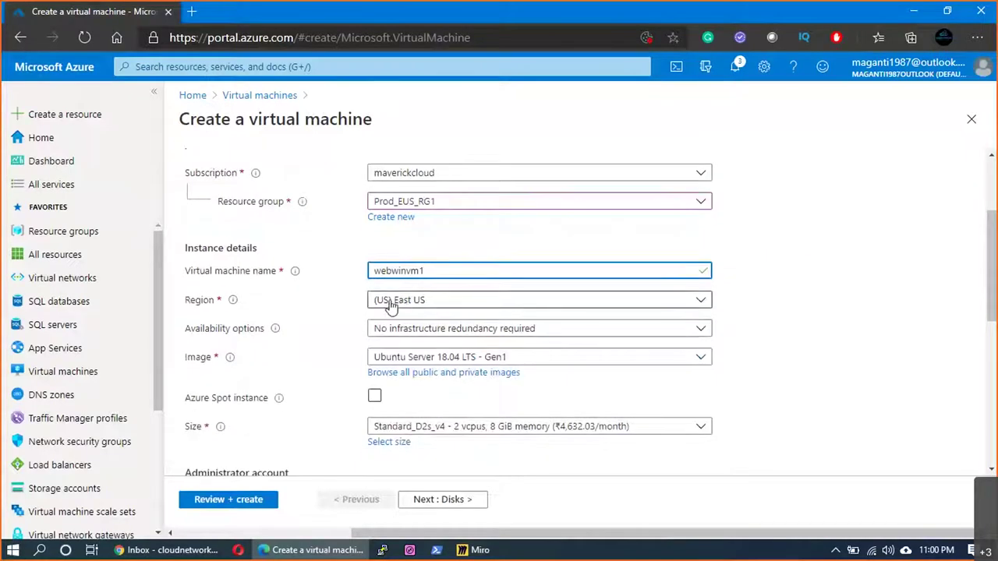
scroll(421, 308, "down", 1)
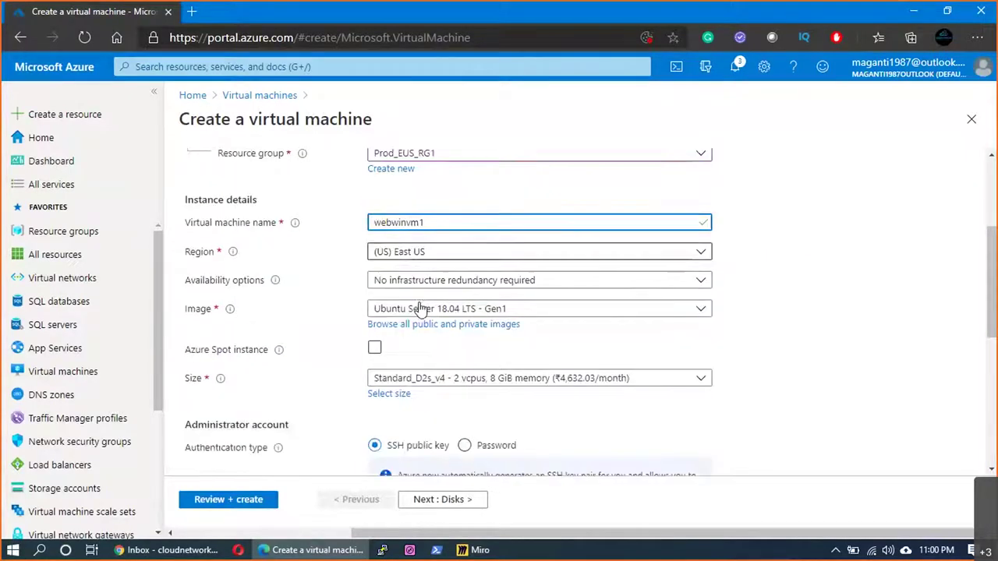
left_click(392, 286)
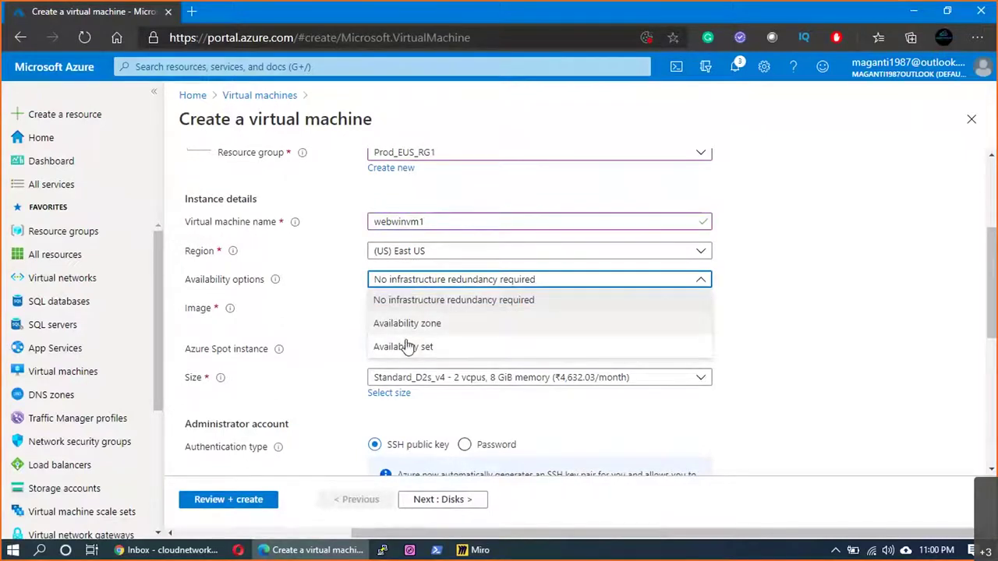
left_click(809, 325)
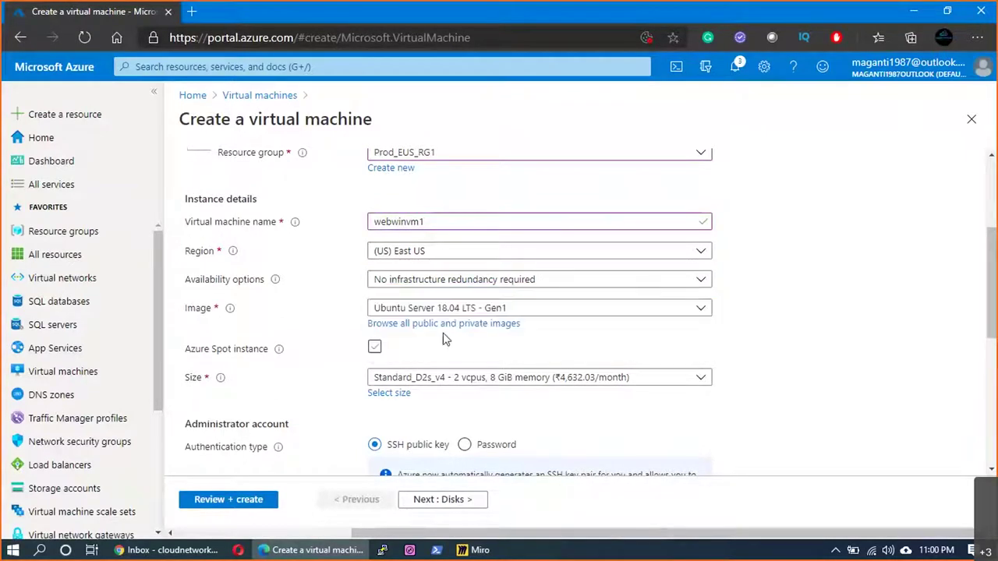
left_click(421, 309)
scroll(446, 274, "down", 2)
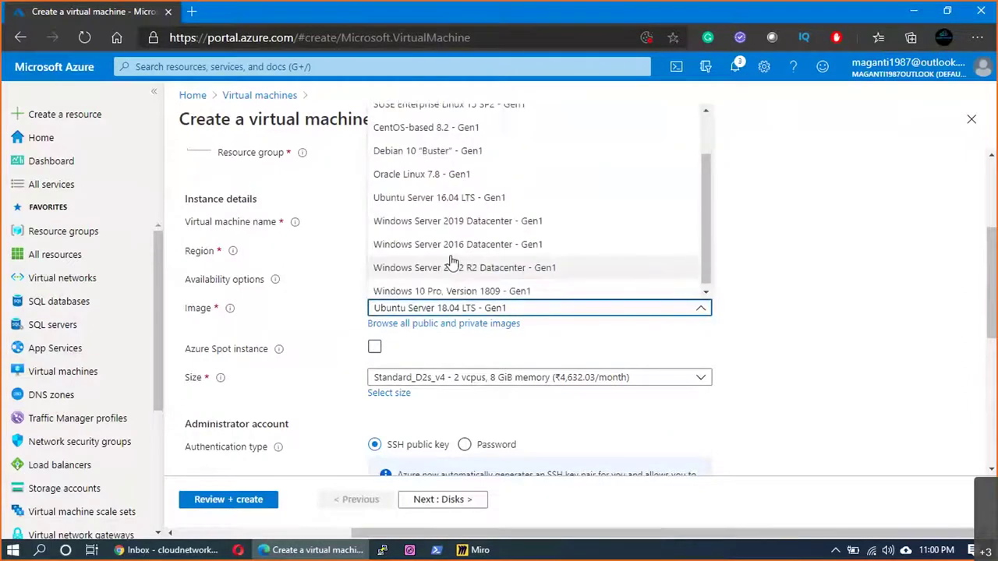
left_click(525, 222)
scroll(438, 364, "down", 2)
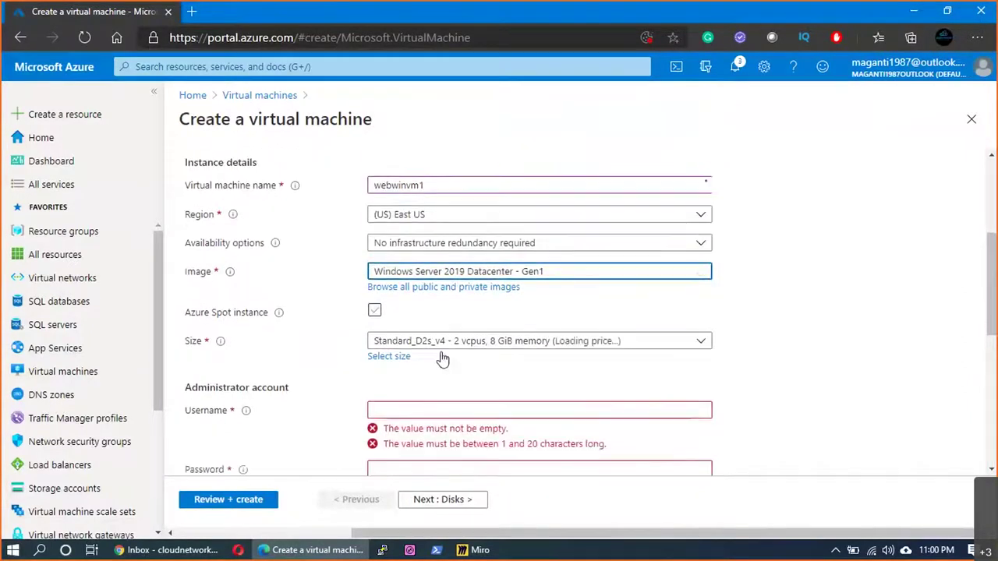
left_click(449, 280)
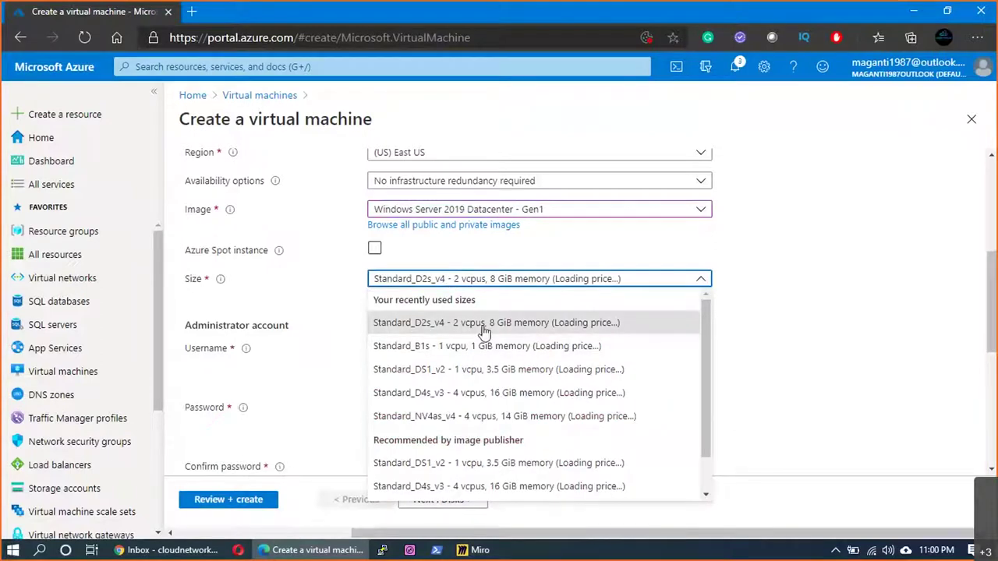
left_click(484, 331)
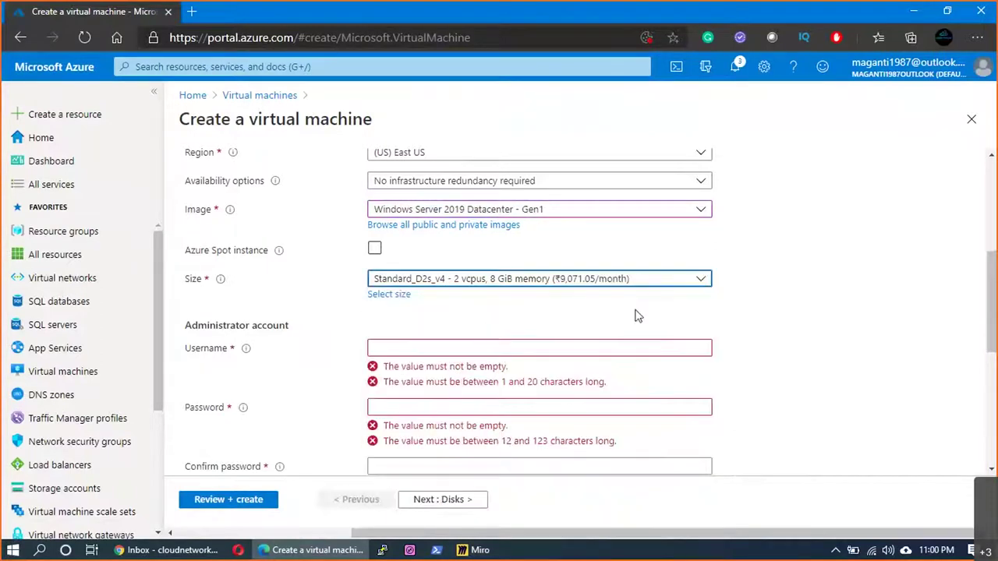
- Make the virtual machine an Azure Spot instance and set its size to Standard_NV4as_v4
left_click(373, 250)
left_click(373, 250)
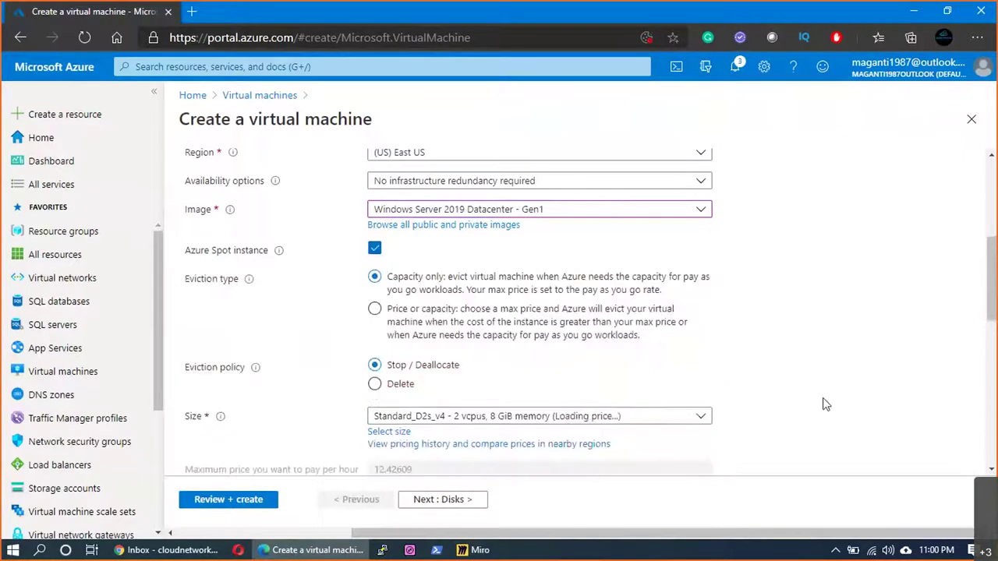
scroll(789, 384, "down", 2)
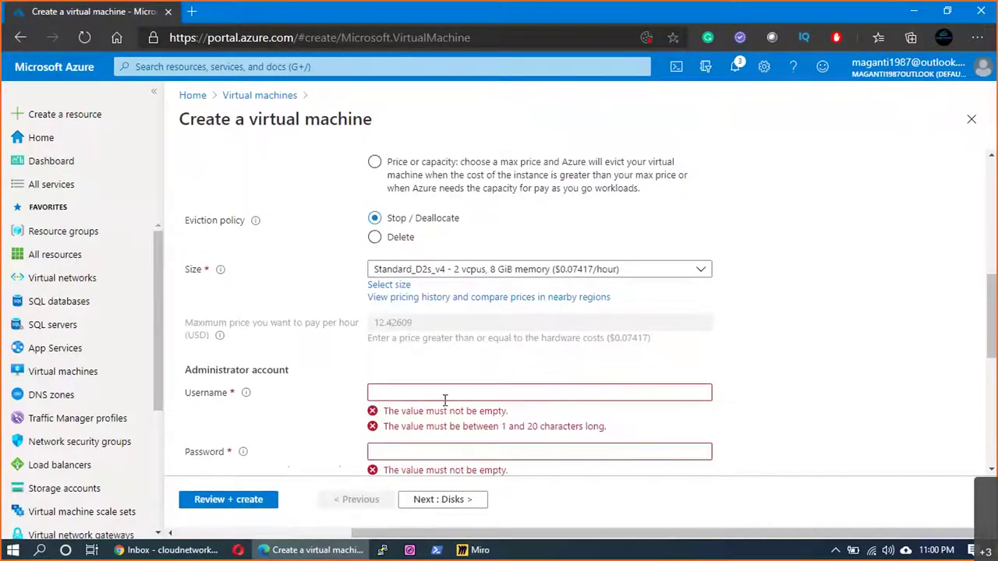
left_click(429, 270)
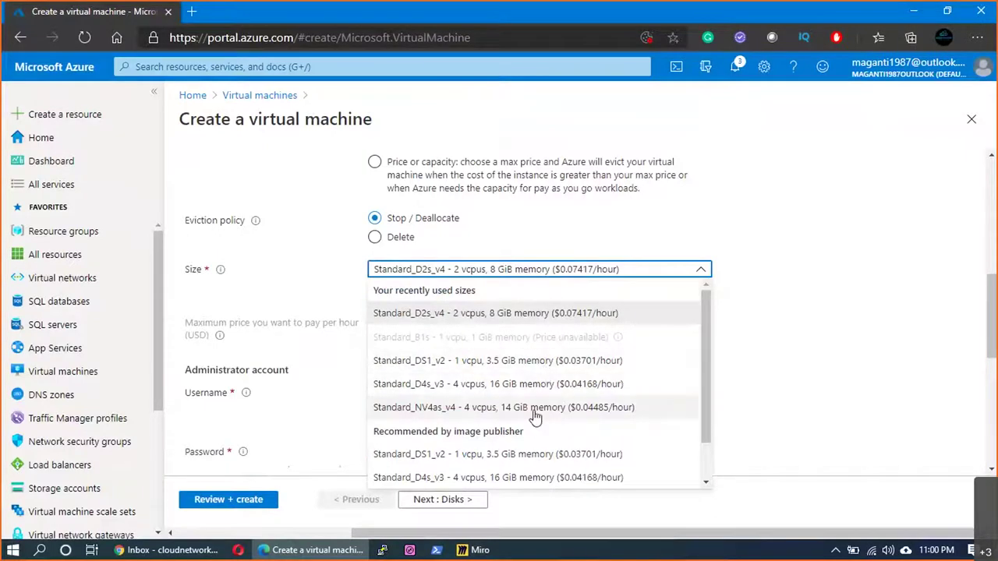
left_click(601, 416)
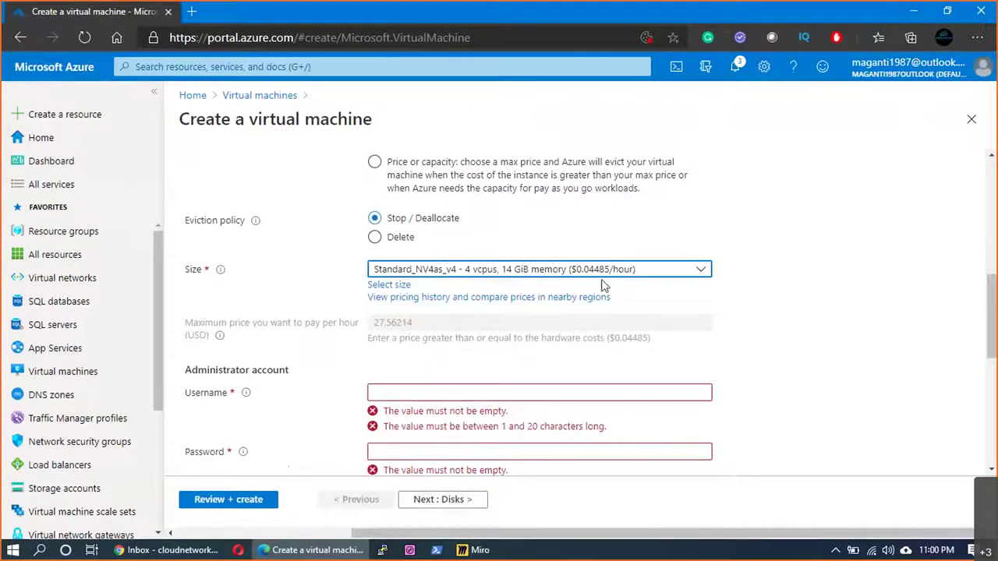
- Fill in the administrator account's username and password, and confirm the password
type("sree")
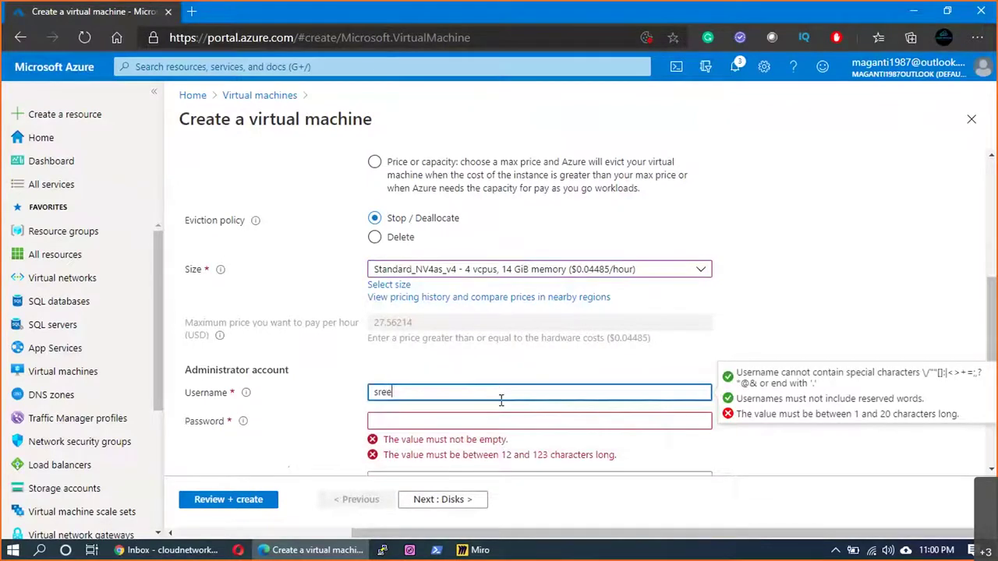
key("Tab")
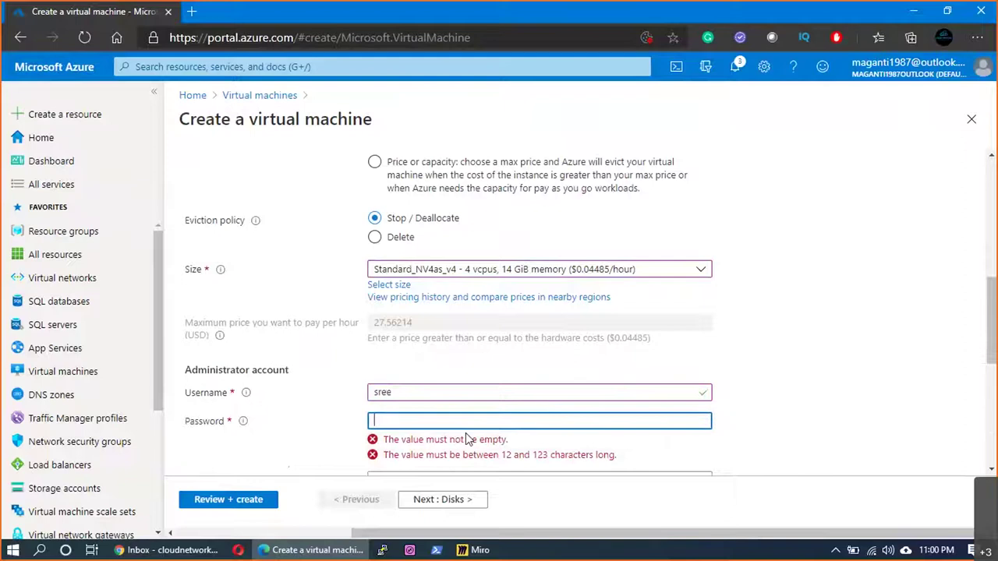
type("••••••••••••••")
key("Tab")
type("••••••••")
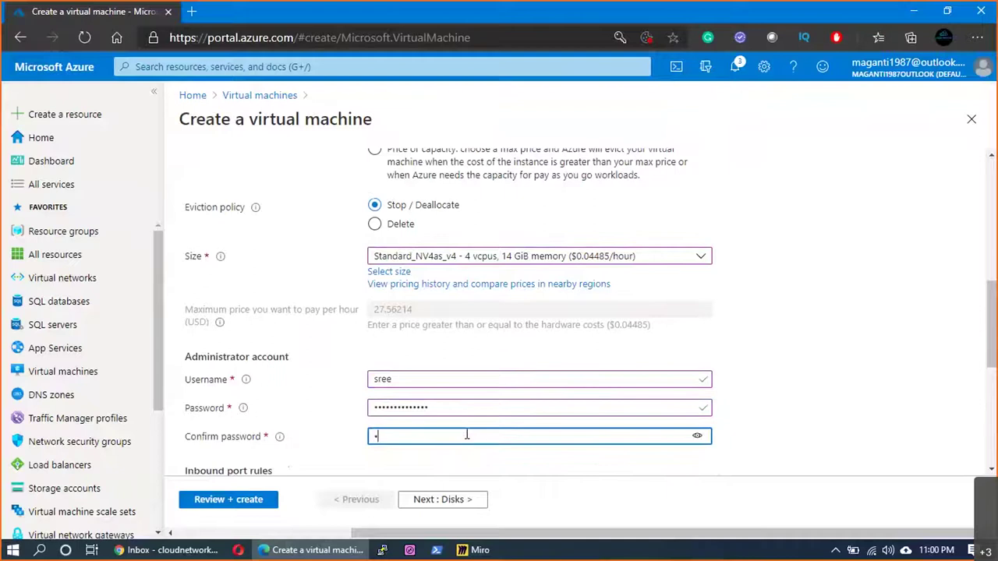
type("••••••")
scroll(675, 370, "down", 2)
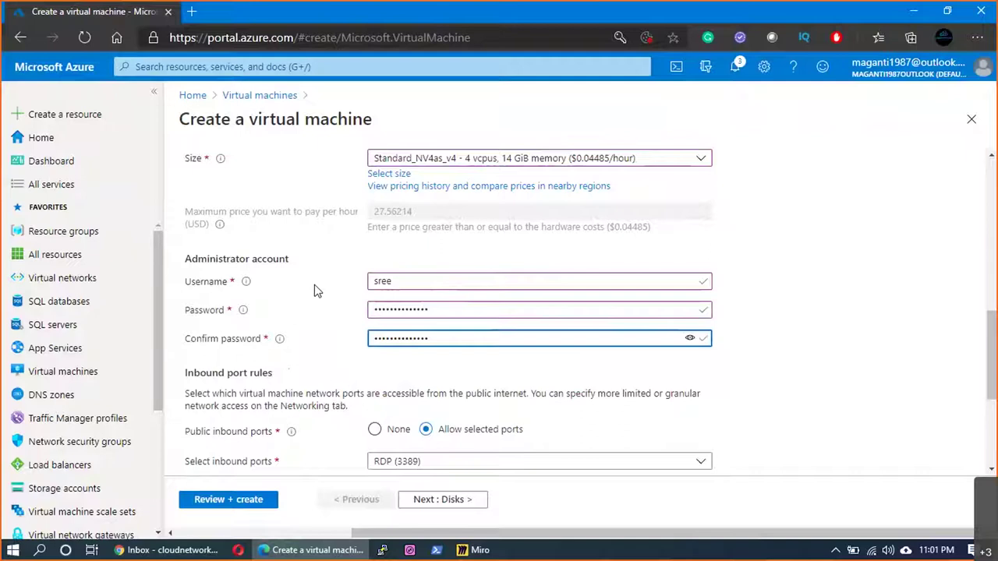
scroll(640, 375, "down", 2)
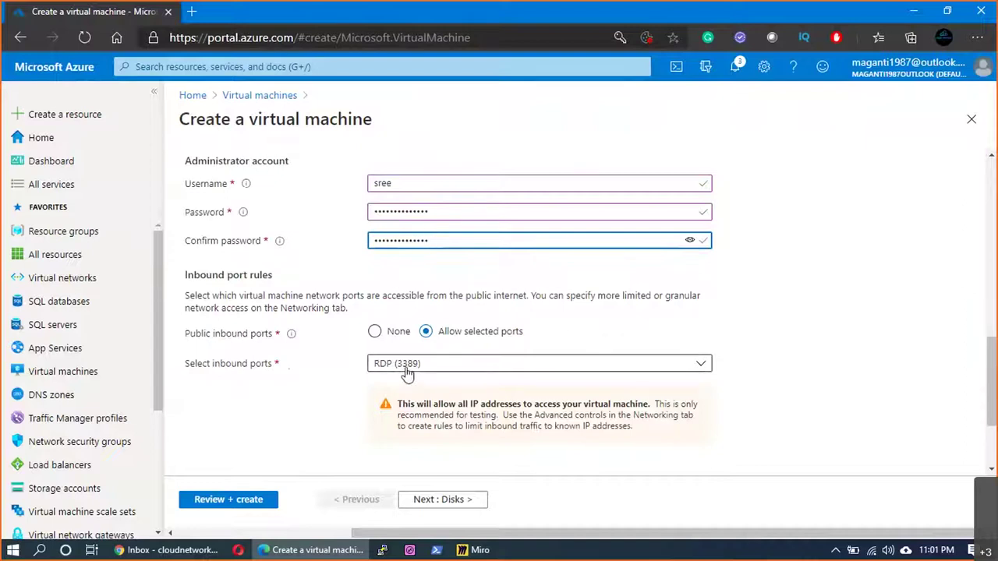
- Keep the default disk options and assign the network interface to the PROD_WEB (10.1.1.0/24) subnet of VNET1
left_click(444, 500)
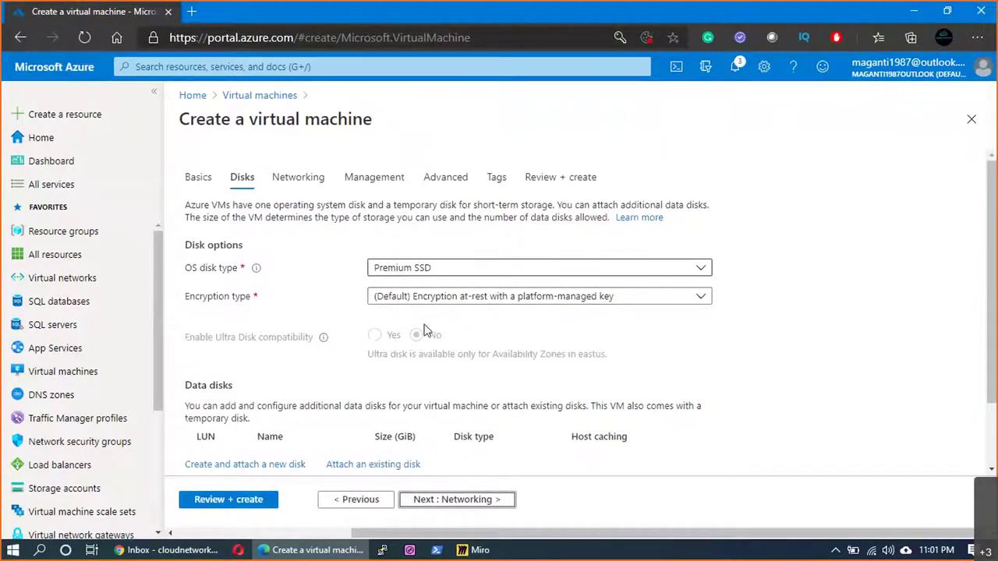
left_click(445, 500)
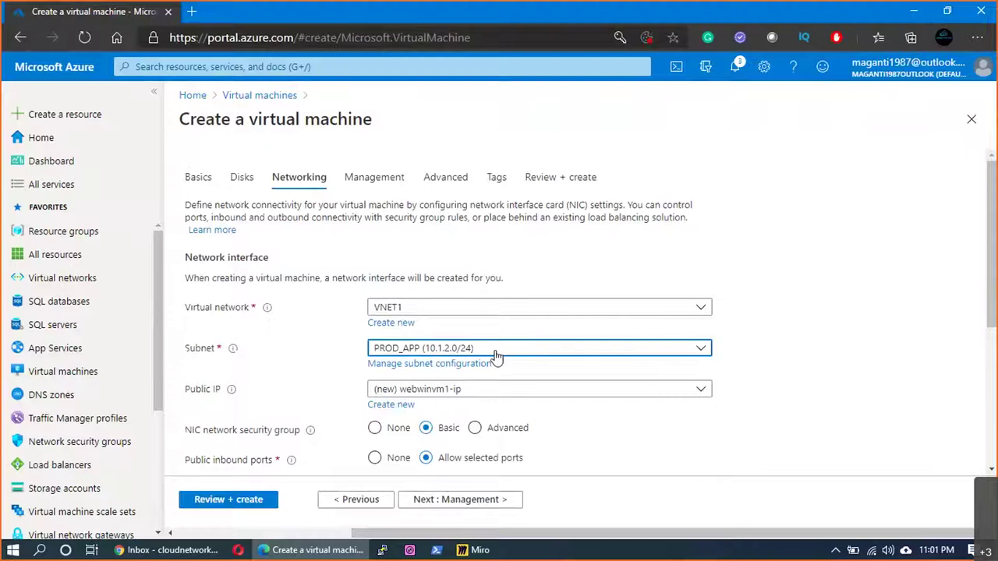
left_click(496, 356)
left_click(419, 443)
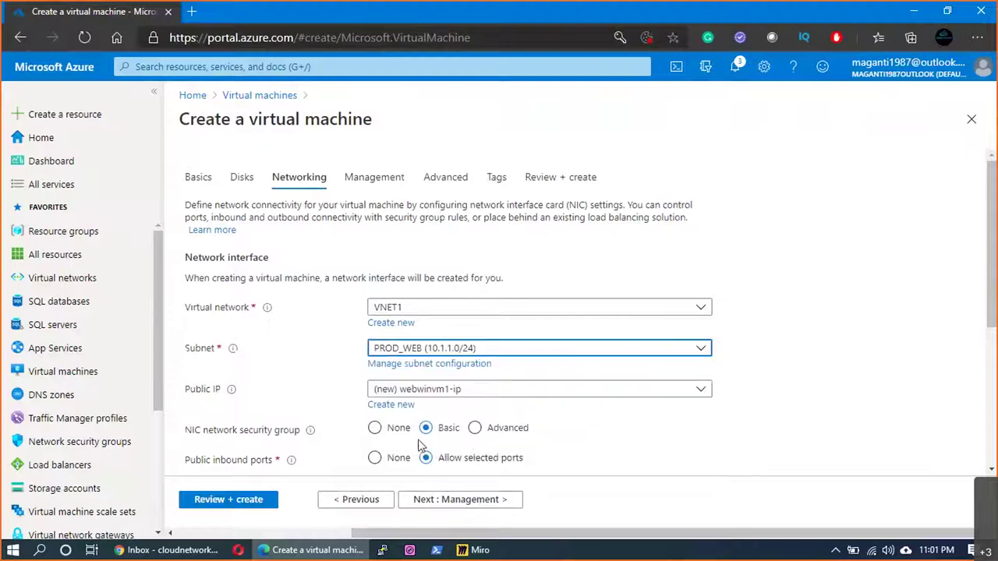
left_click(485, 349)
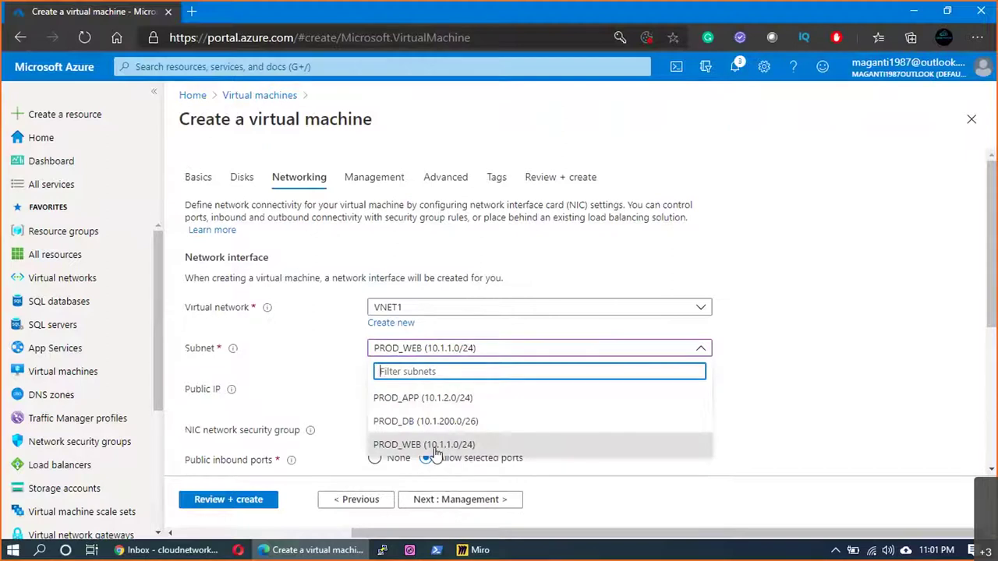
left_click(434, 451)
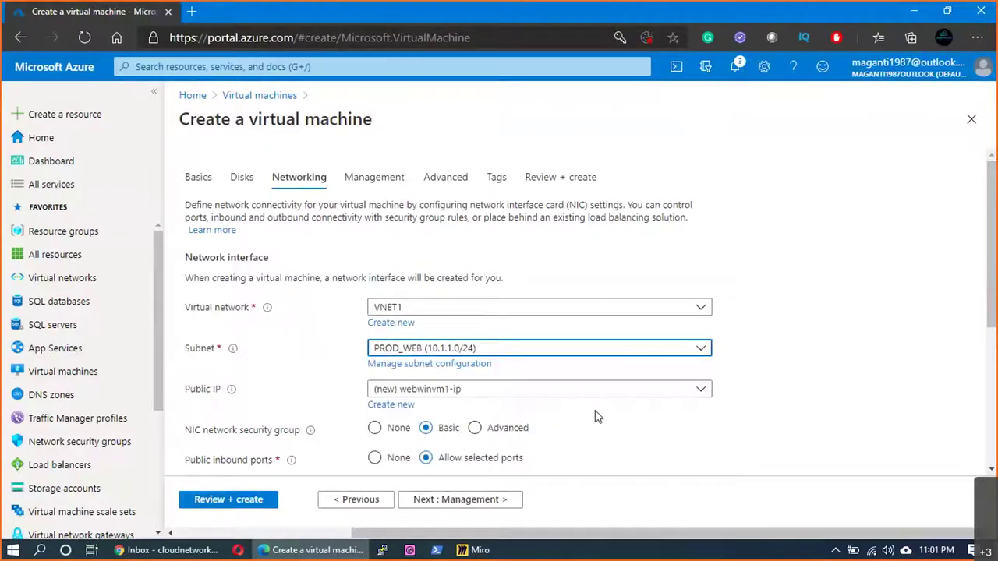
mouse_move(234, 396)
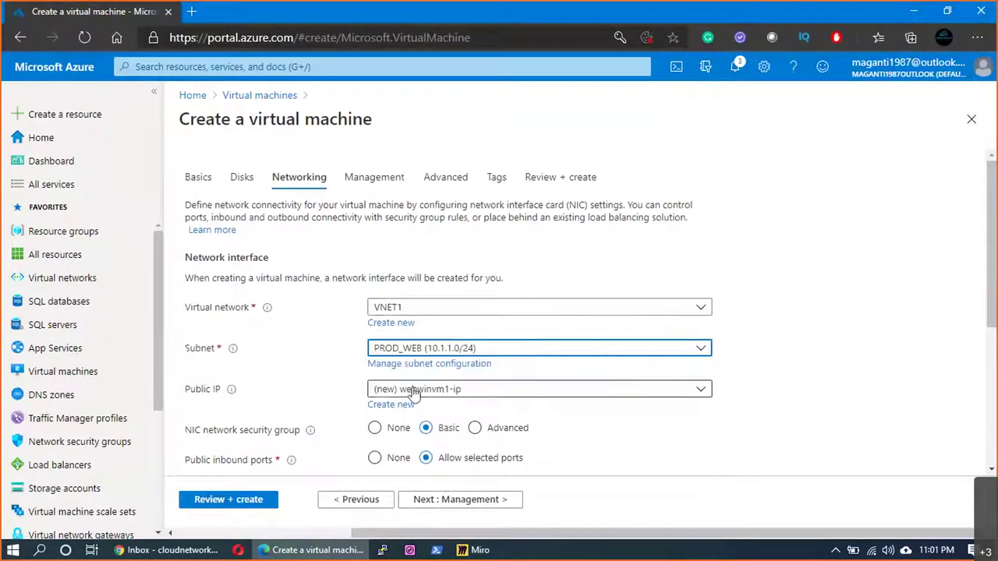
- Disable boot diagnostics, then validate the configuration and create the virtual machine webwinvm1
left_click(460, 500)
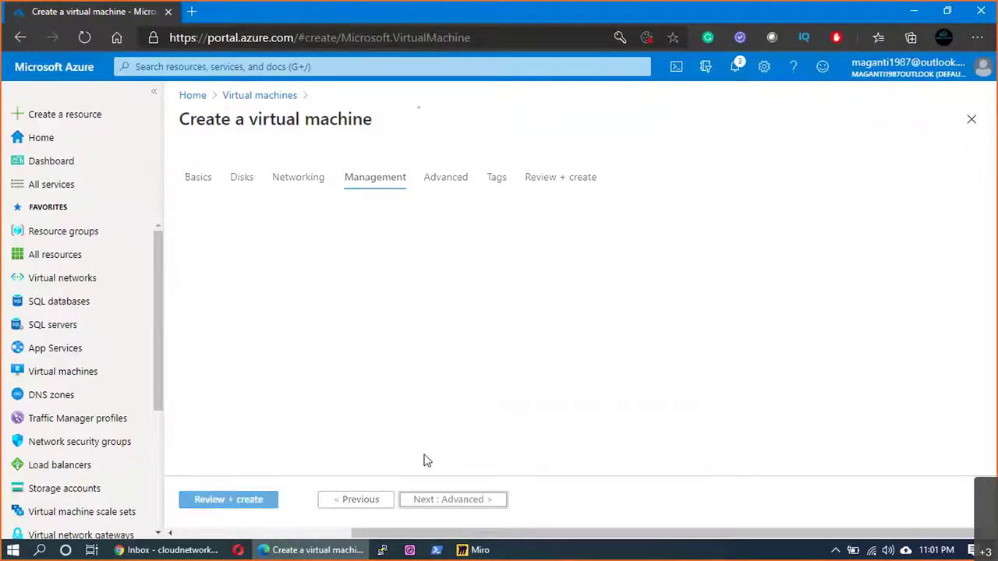
left_click(375, 400)
left_click(449, 499)
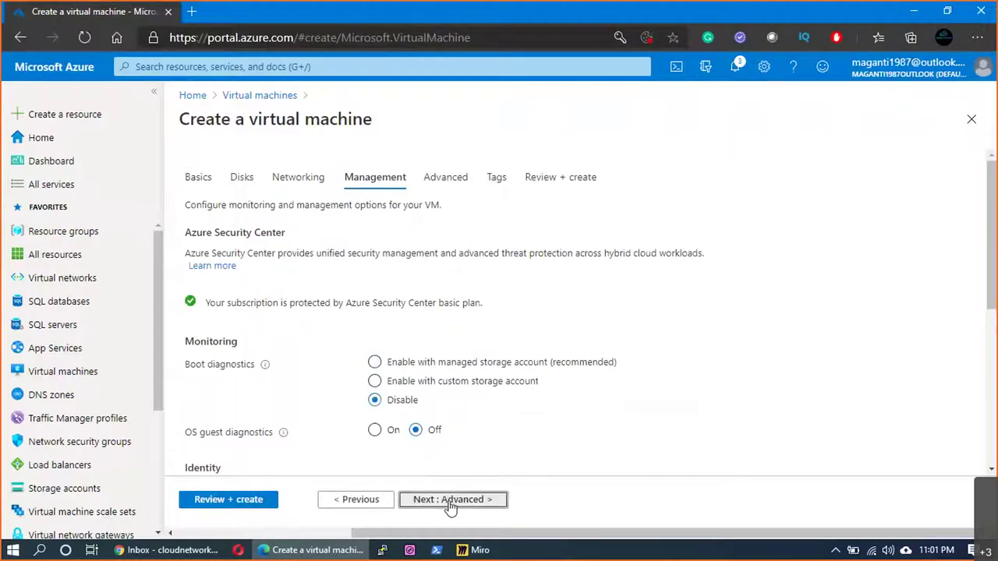
left_click(230, 501)
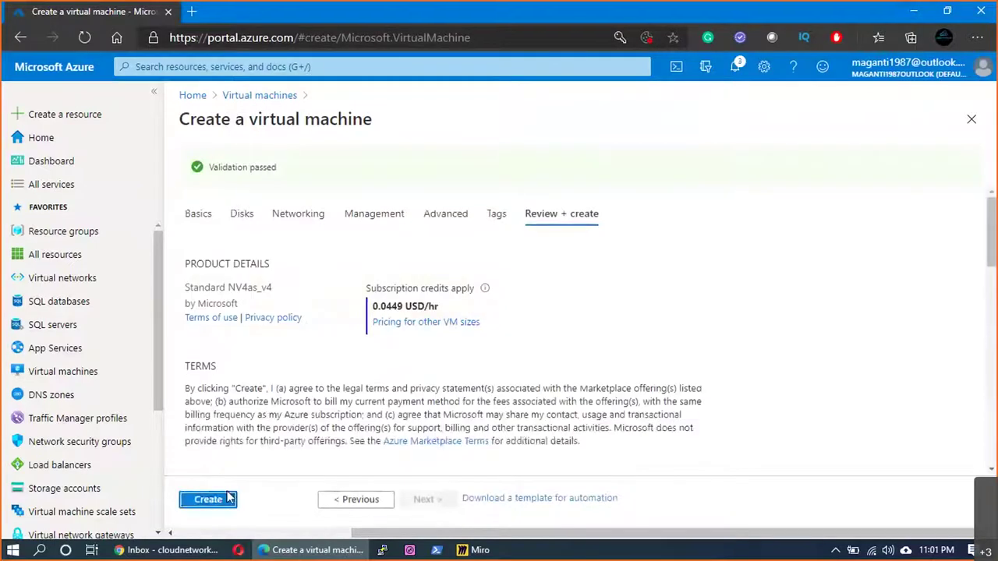
left_click(204, 503)
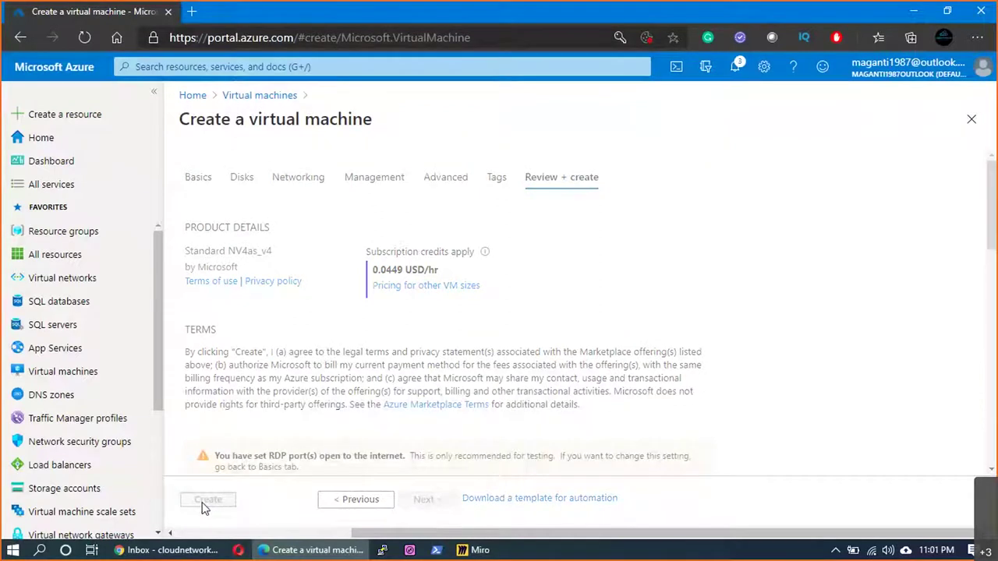
left_click(206, 502)
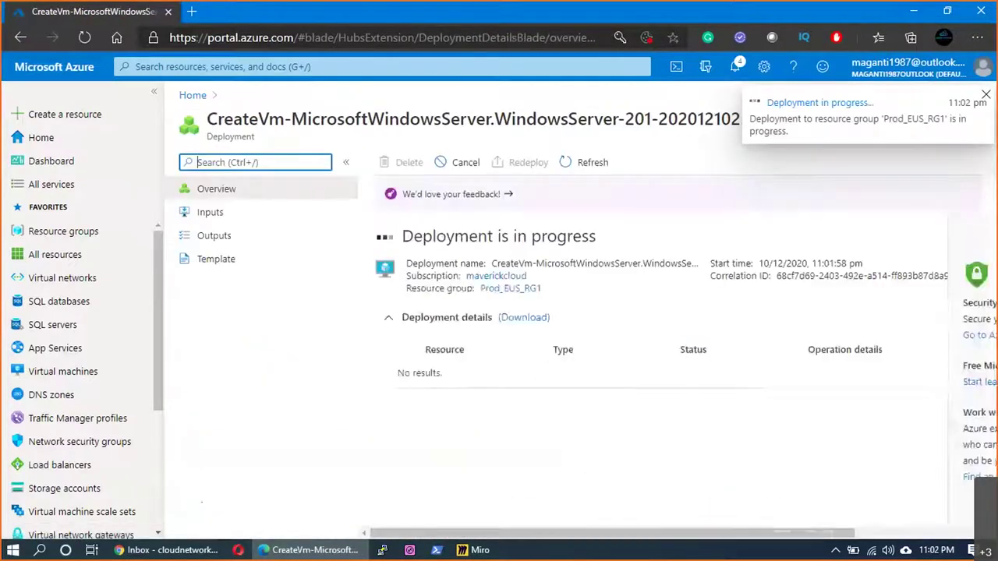
- Start another virtual machine in the resource group Prod_EUS_RG1 and name it Appwinvm1
left_click(65, 371)
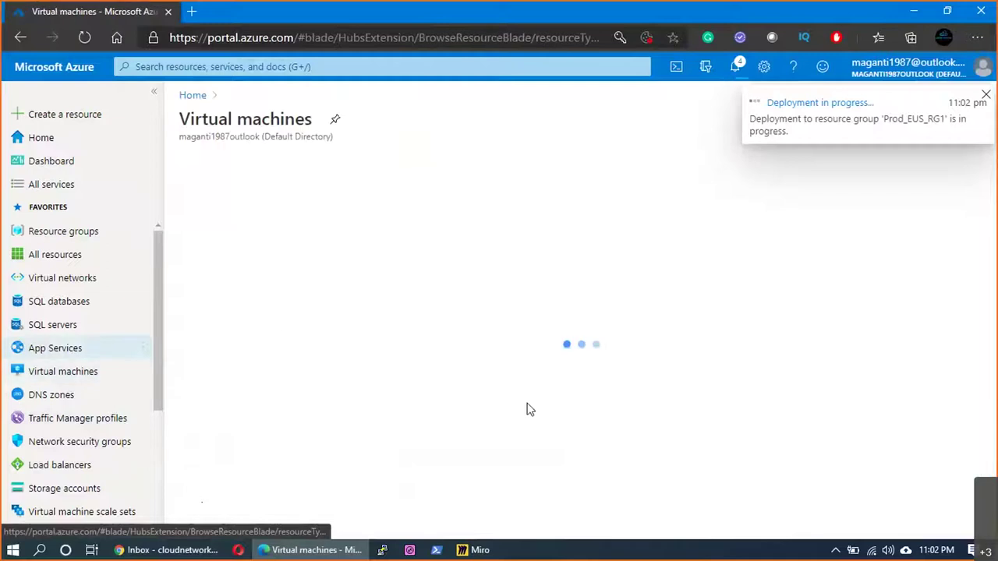
left_click(207, 162)
left_click(222, 188)
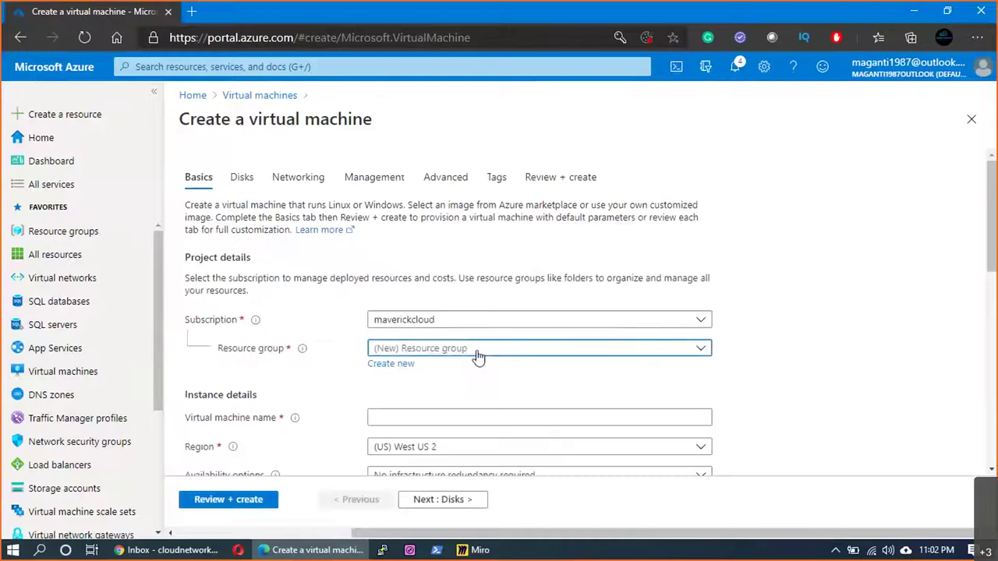
left_click(473, 353)
left_click(450, 421)
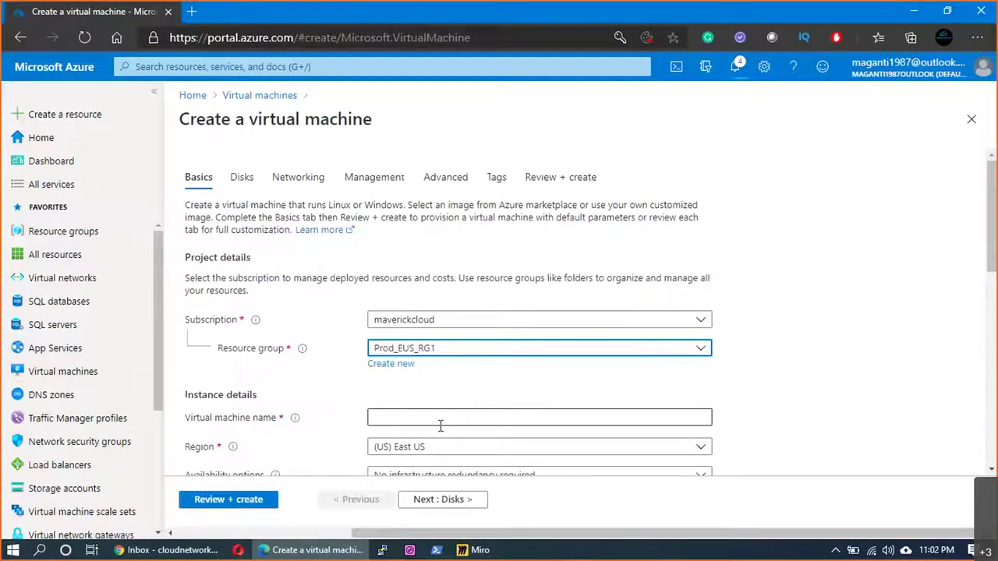
left_click(441, 419)
type("A")
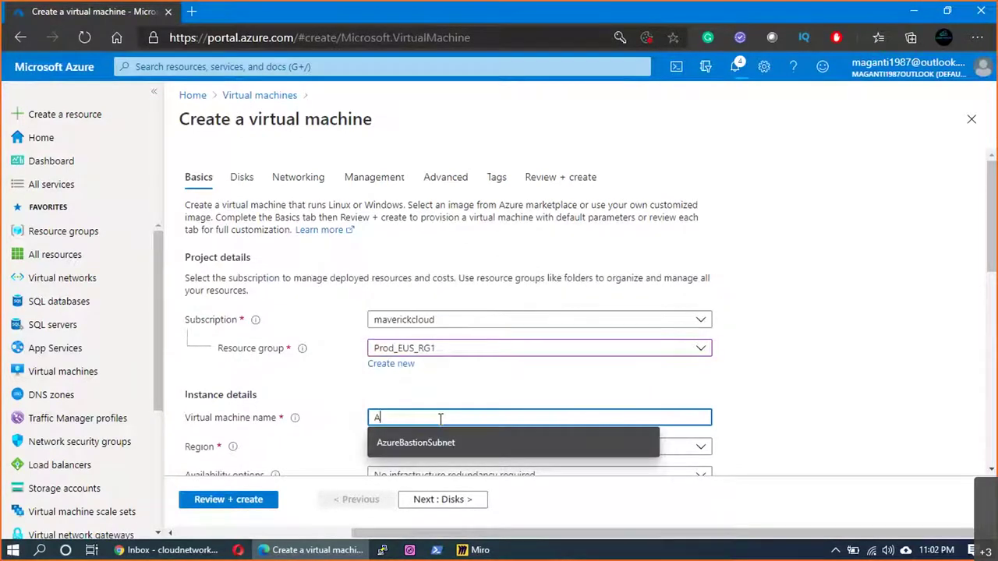
type("ppwinvm1")
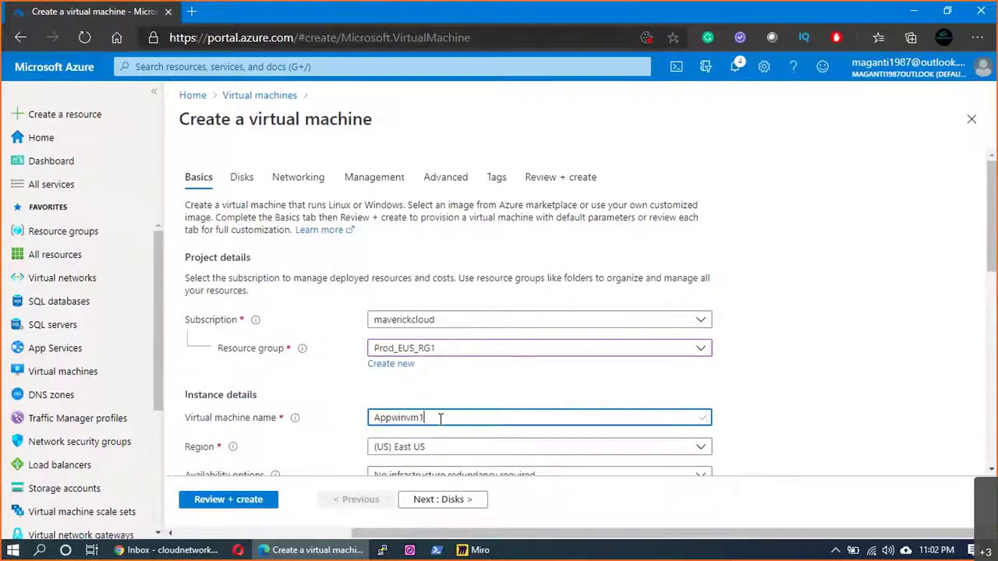
- Make Appwinvm1 an Azure Spot instance with the Windows Server 2019 Datacenter - Gen1 image
scroll(441, 418, "down", 2)
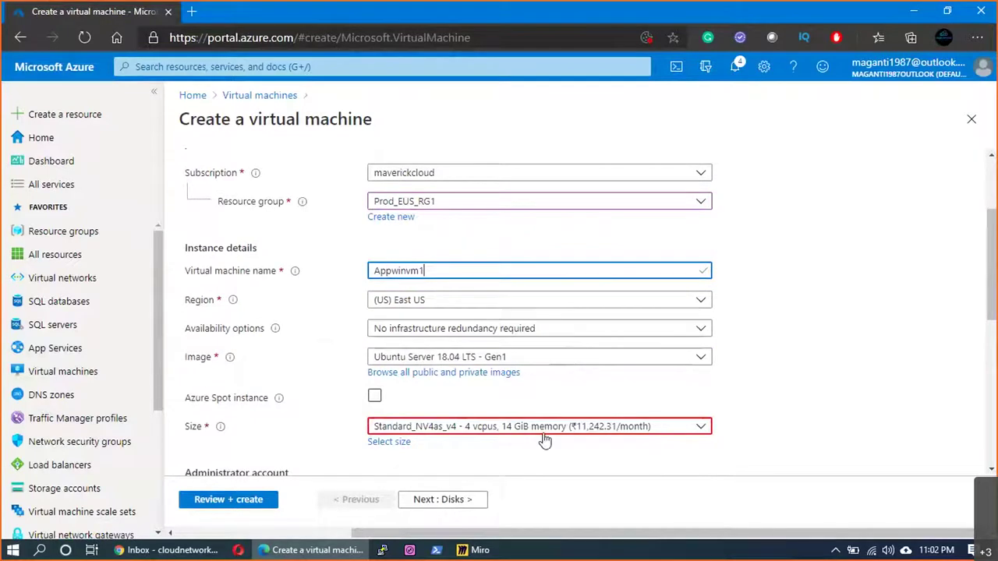
left_click(375, 397)
left_click(559, 359)
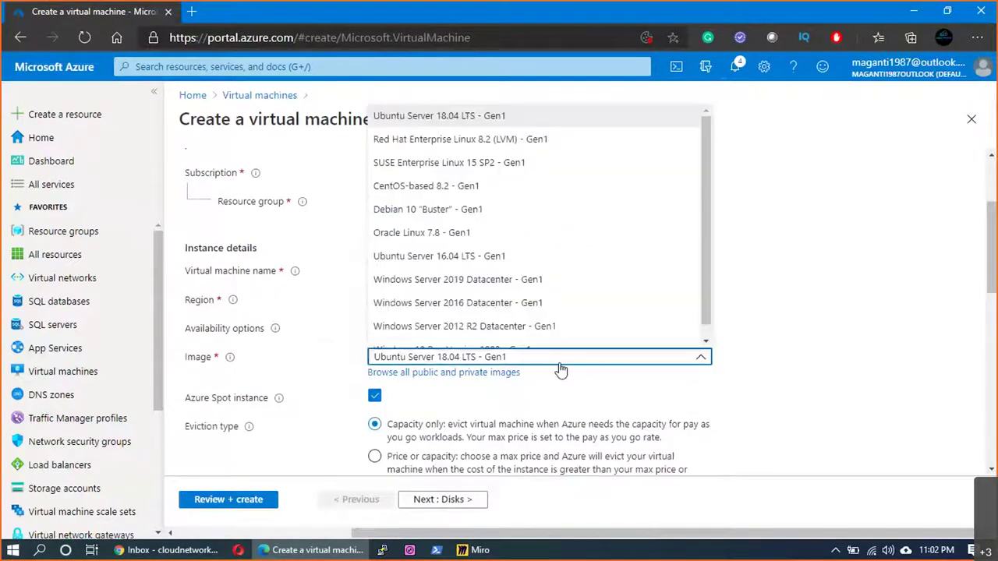
left_click(505, 281)
scroll(525, 379, "down", 4)
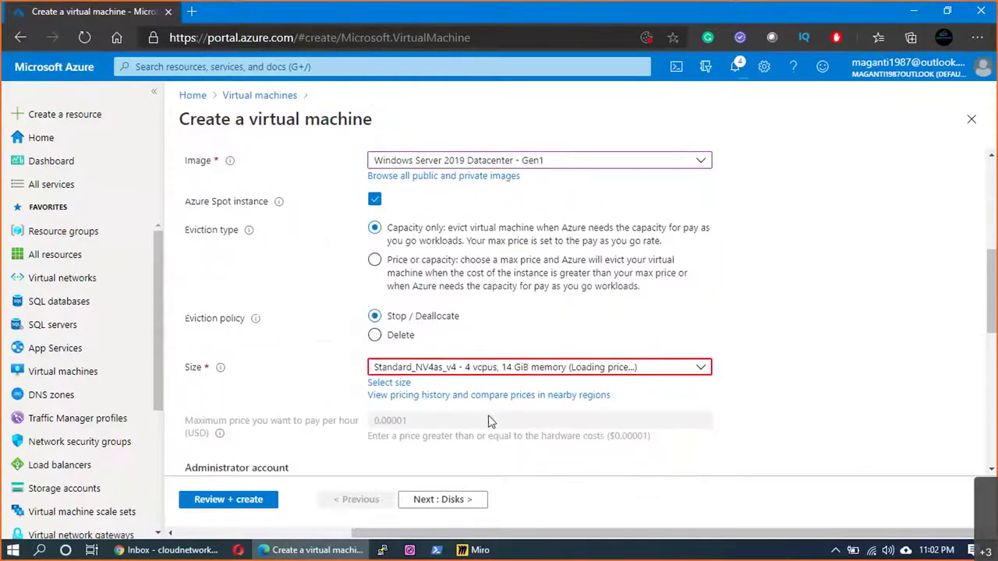
- Enter the administrator username and password for Appwinvm1, and confirm the password
left_click(449, 392)
type("sree")
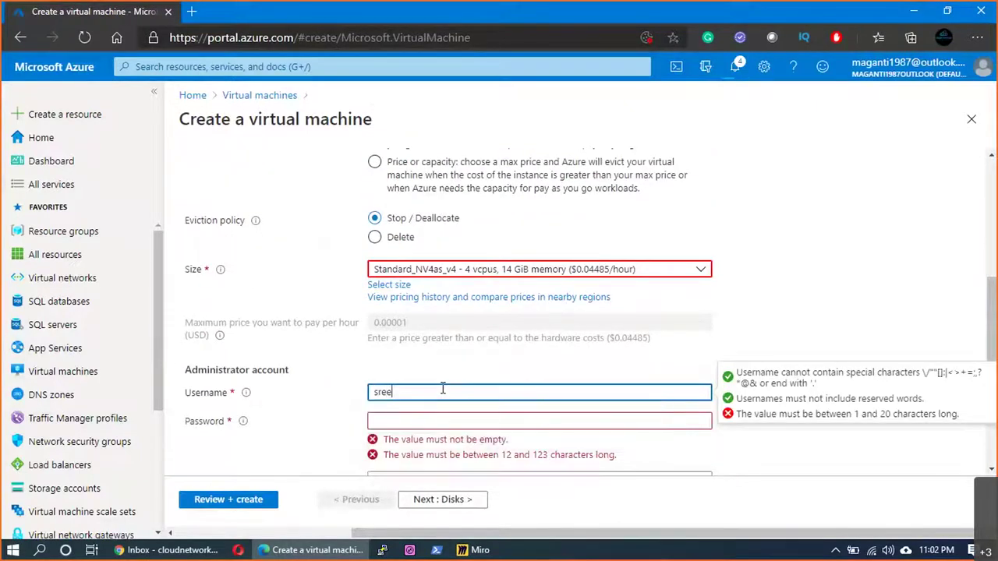
key("Tab")
type("******")
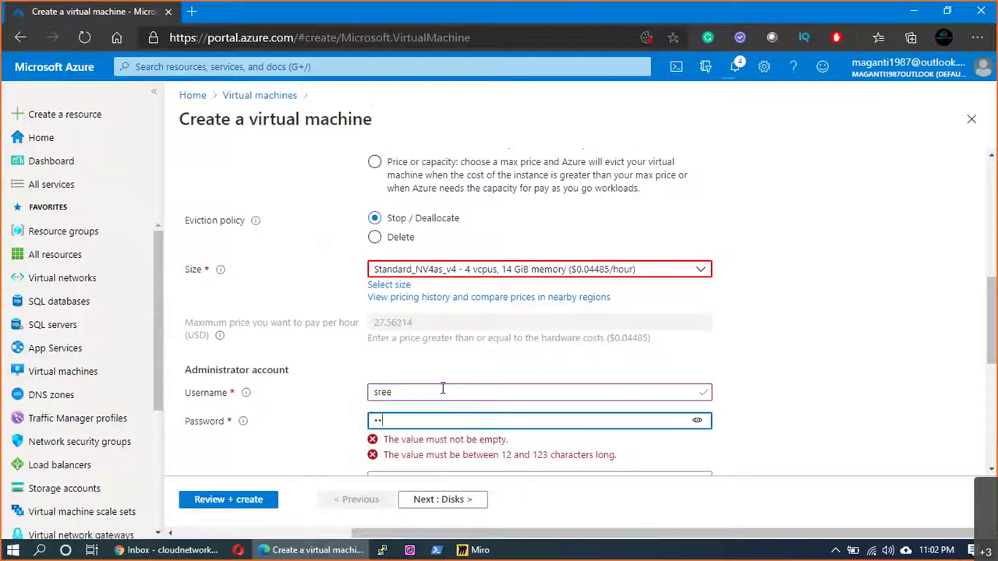
type("********")
key("Tab")
type("************")
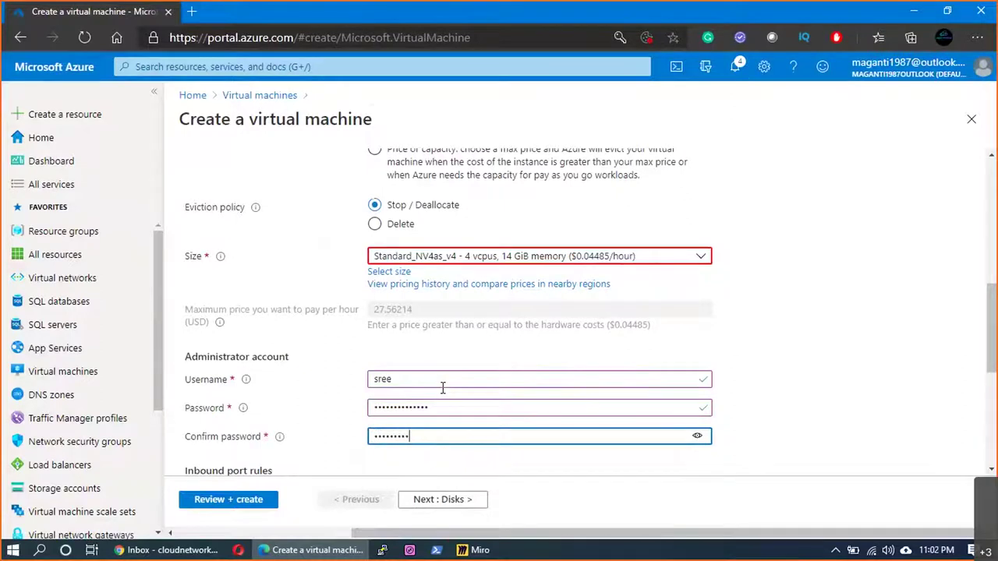
type("**")
scroll(442, 387, "down", 1)
scroll(491, 352, "down", 2)
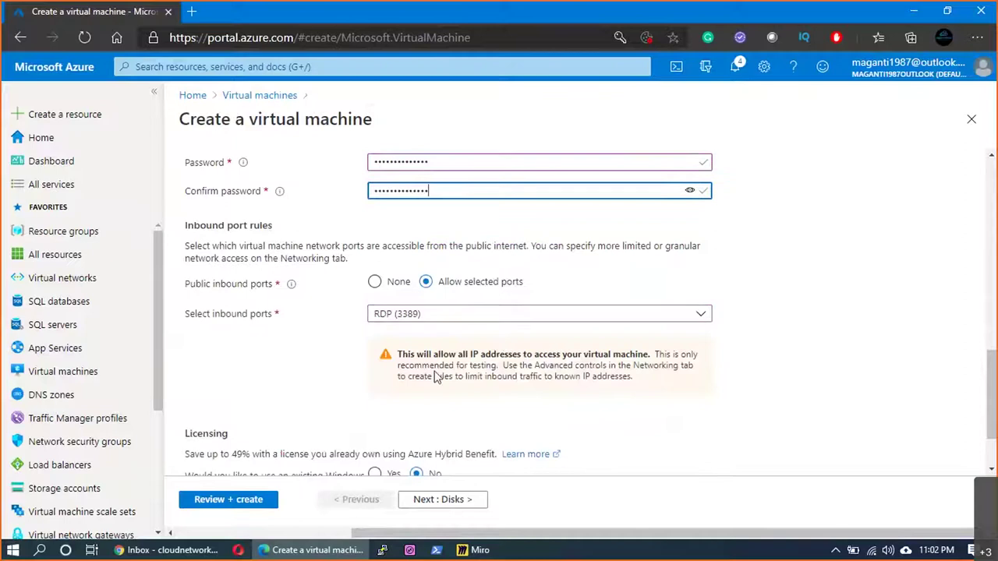
- Keep the default disk options for Appwinvm1 and place it in the PROD_APP (10.1.2.0/24) subnet of VNET1
scroll(437, 367, "down", 1)
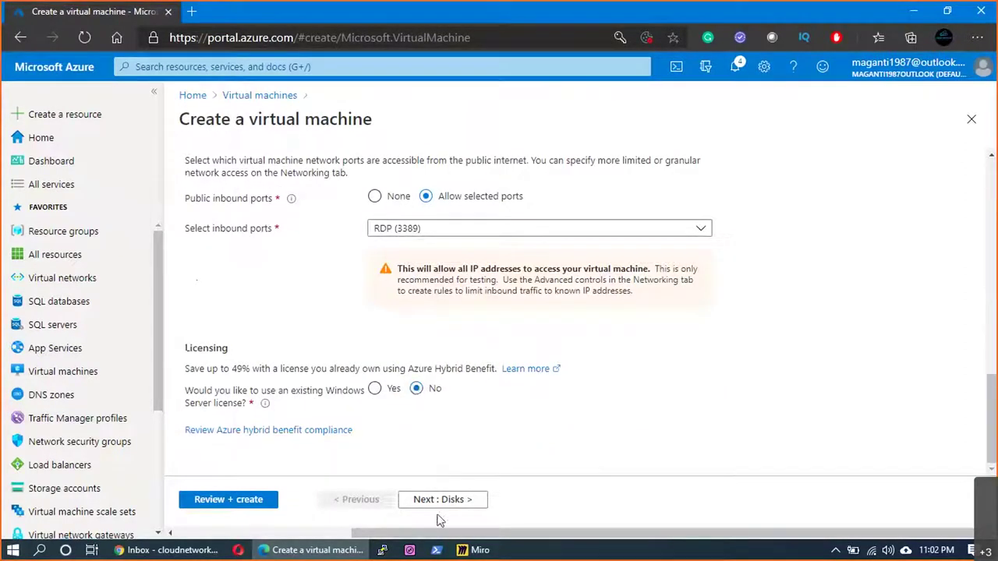
left_click(462, 500)
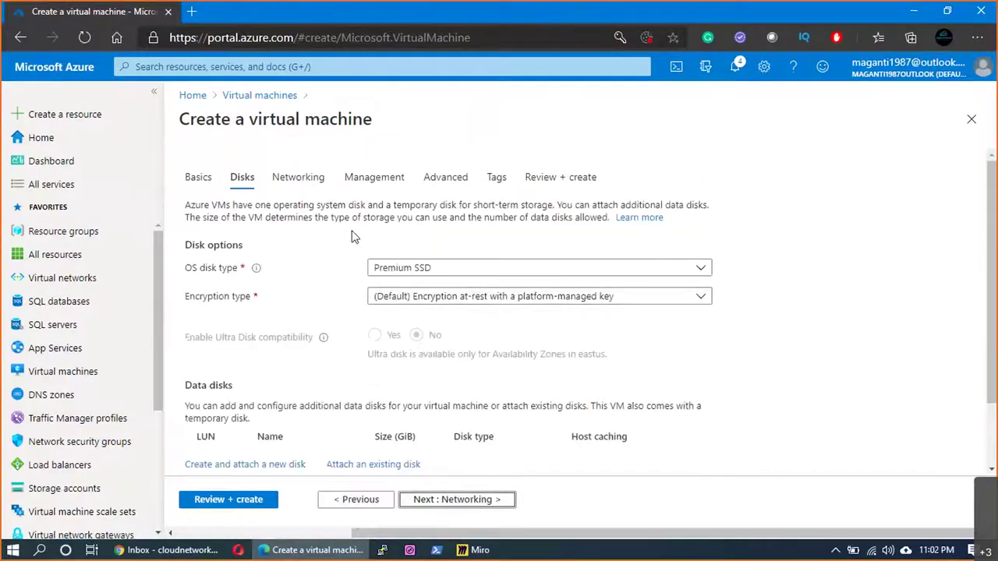
left_click(439, 499)
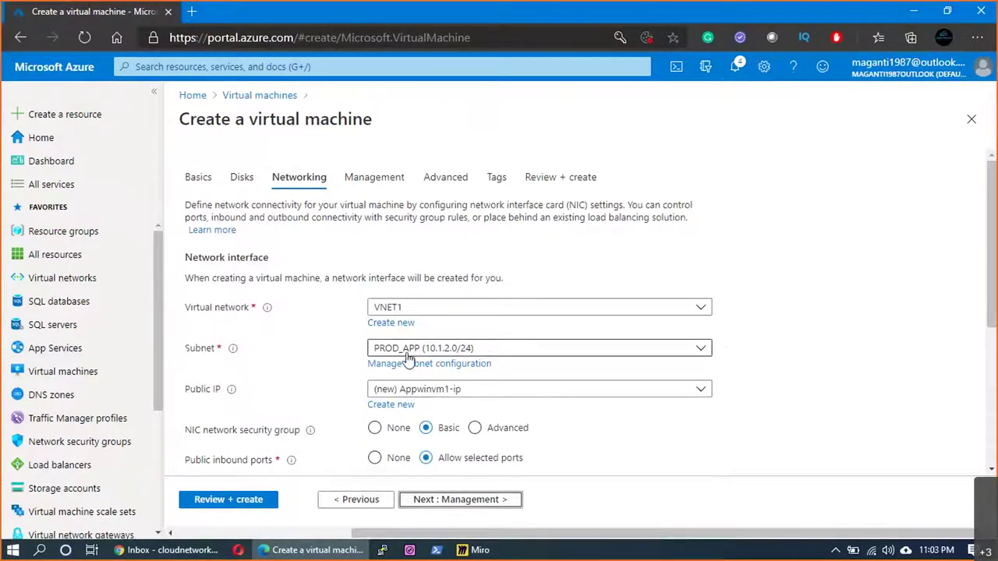
left_click(472, 352)
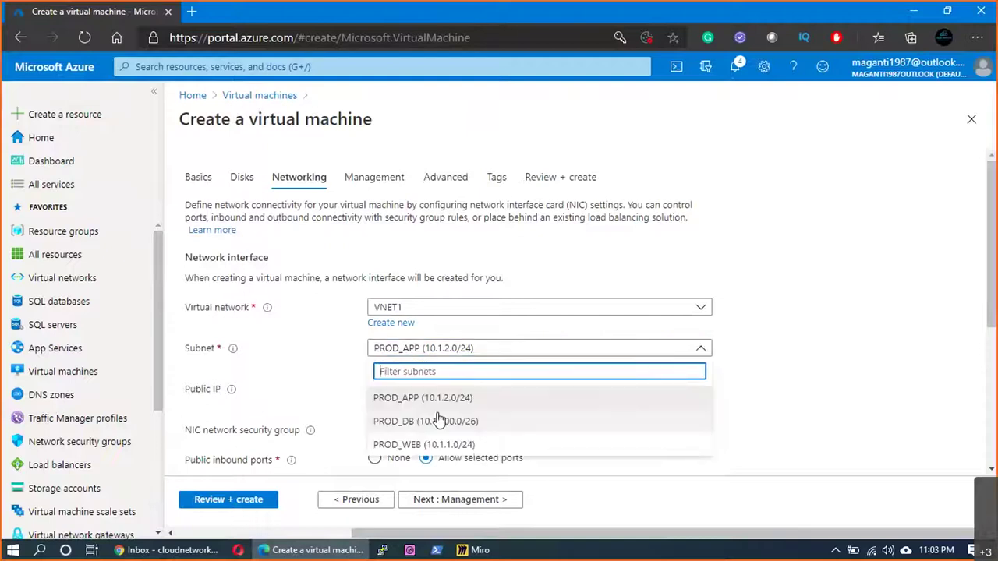
left_click(437, 399)
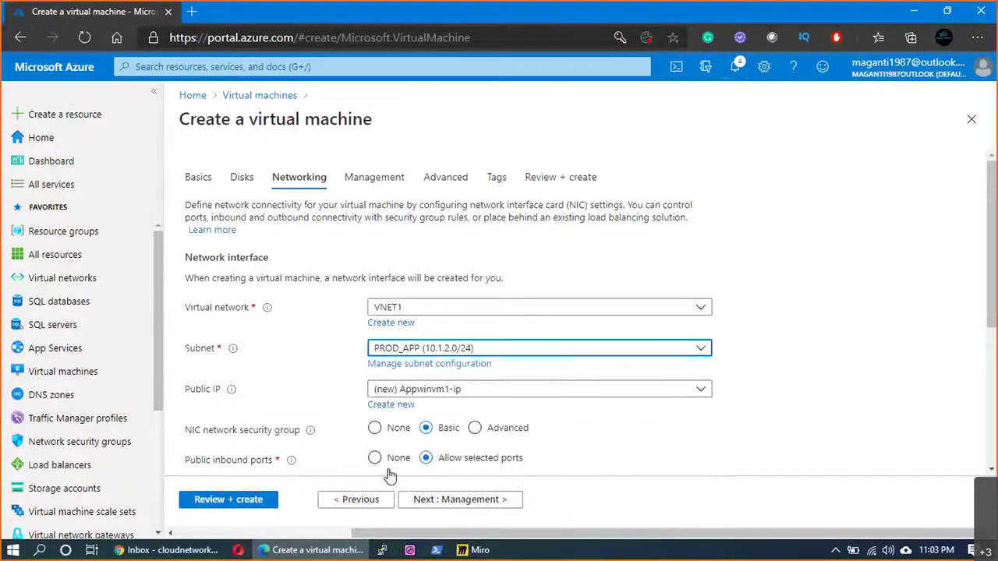
- Check the APP subnet's Windows machine in the Miro diagram and set the public IP of Appwinvm1 to None
left_click(477, 550)
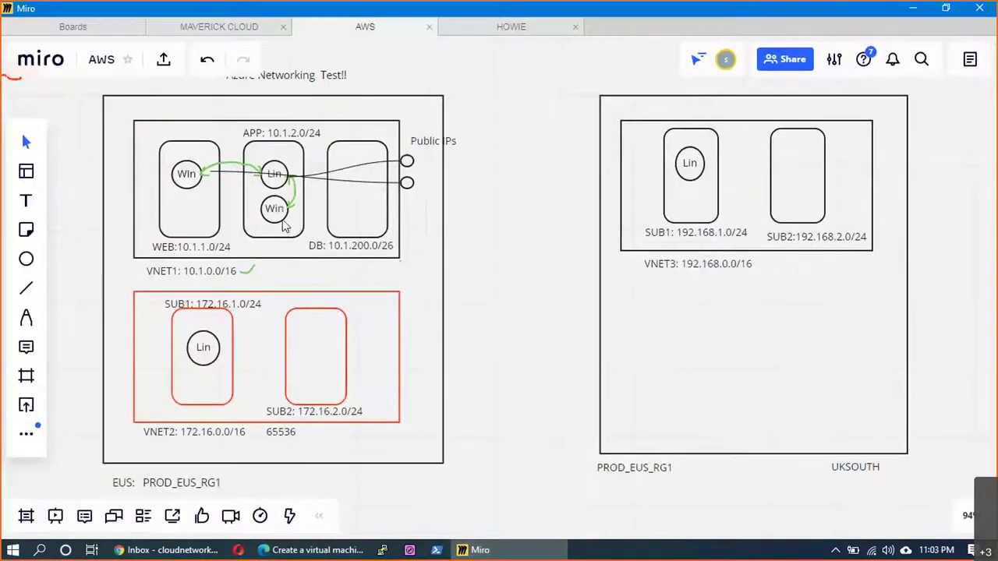
left_click(286, 222)
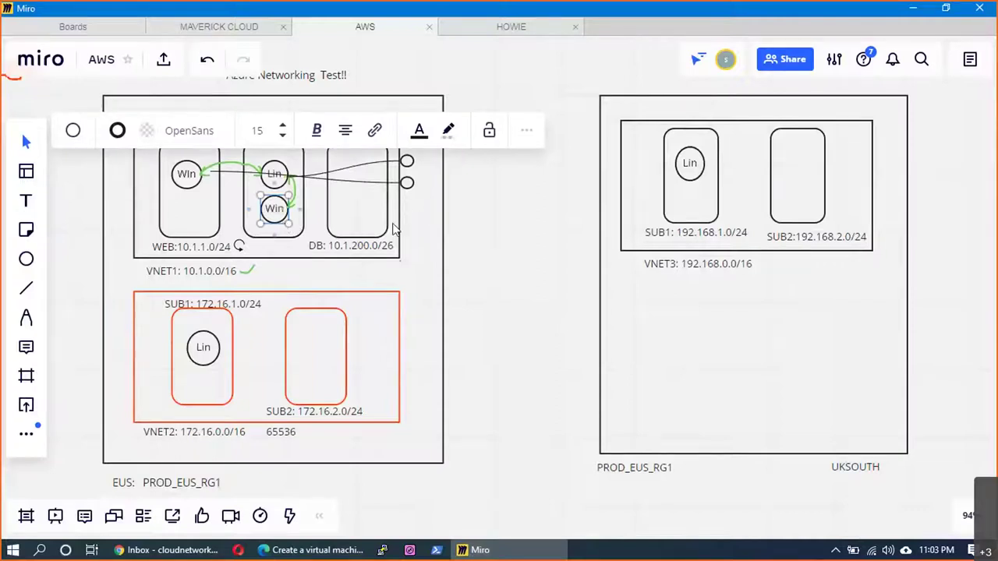
left_click(913, 8)
left_click(538, 389)
left_click(390, 430)
scroll(788, 463, "down", 3)
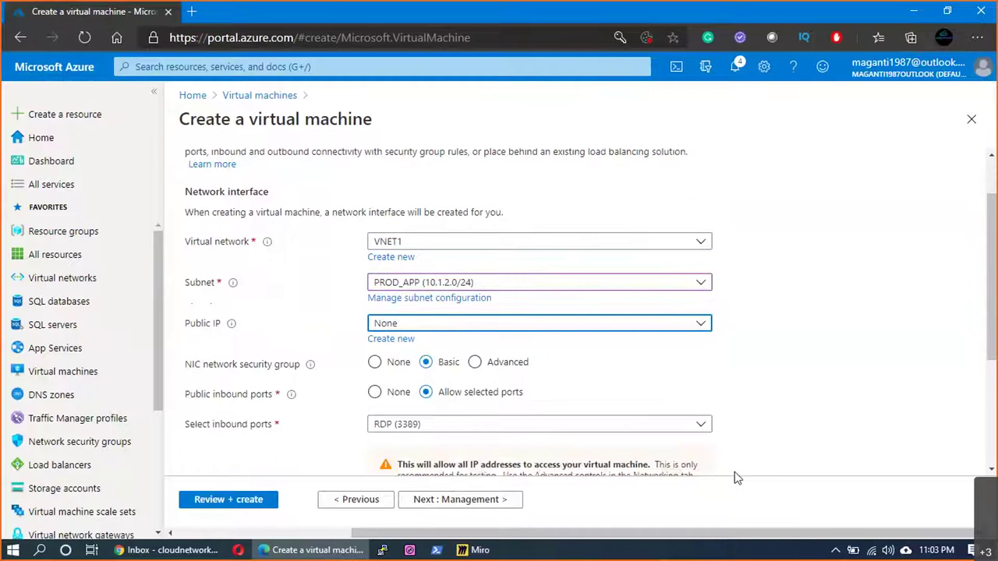
- Disable boot diagnostics for Appwinvm1, then validate the configuration and create the virtual machine
left_click(471, 499)
left_click(392, 400)
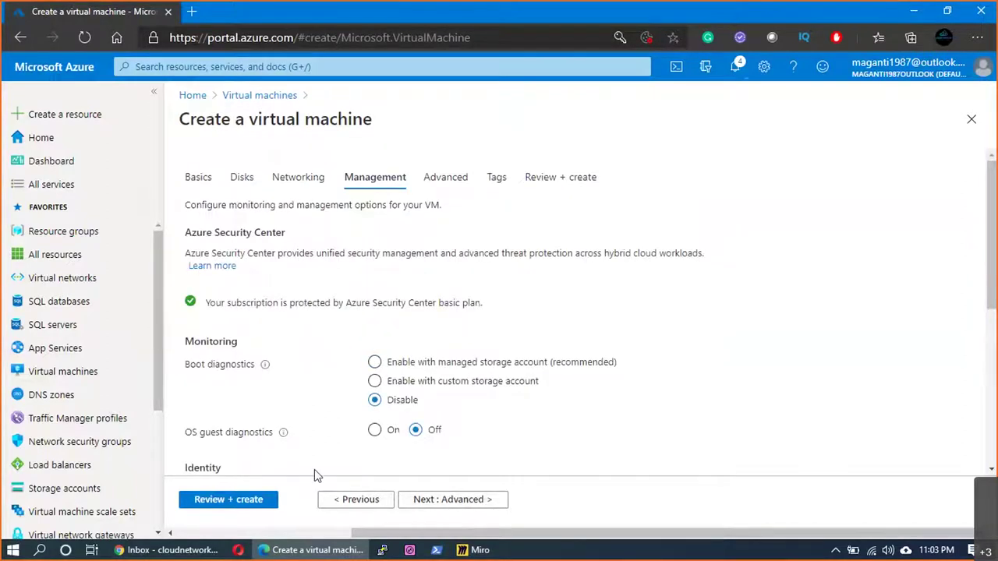
left_click(240, 502)
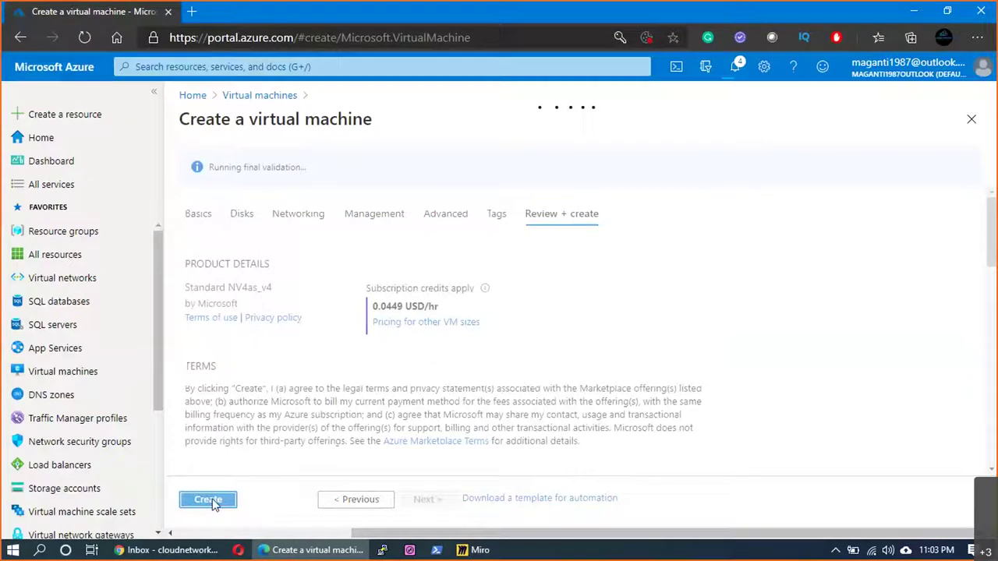
left_click(209, 500)
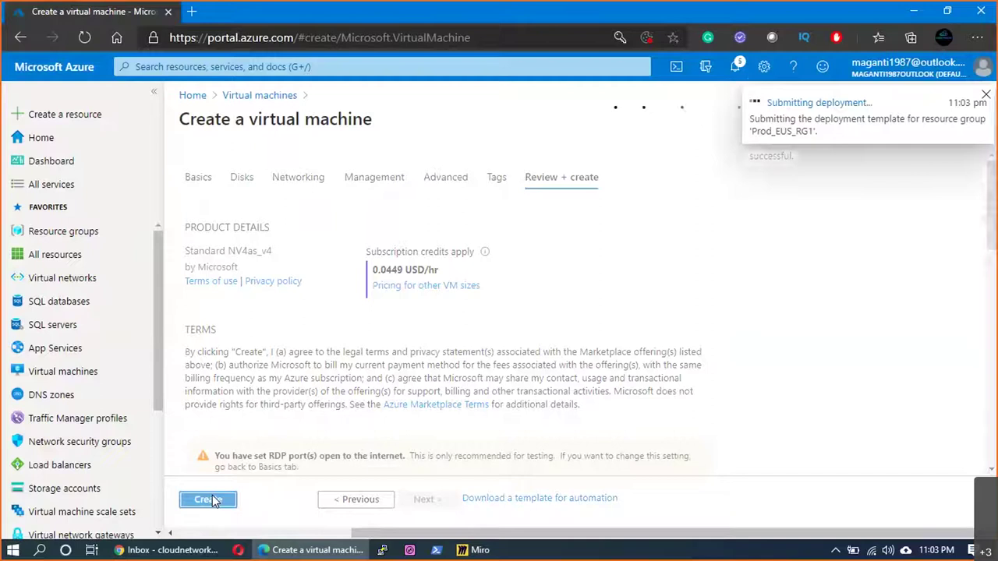
- Switch to the Miro diagram and add the text label 10.1.1.4 below the Win machine in the WEB subnet
key("alt+Tab")
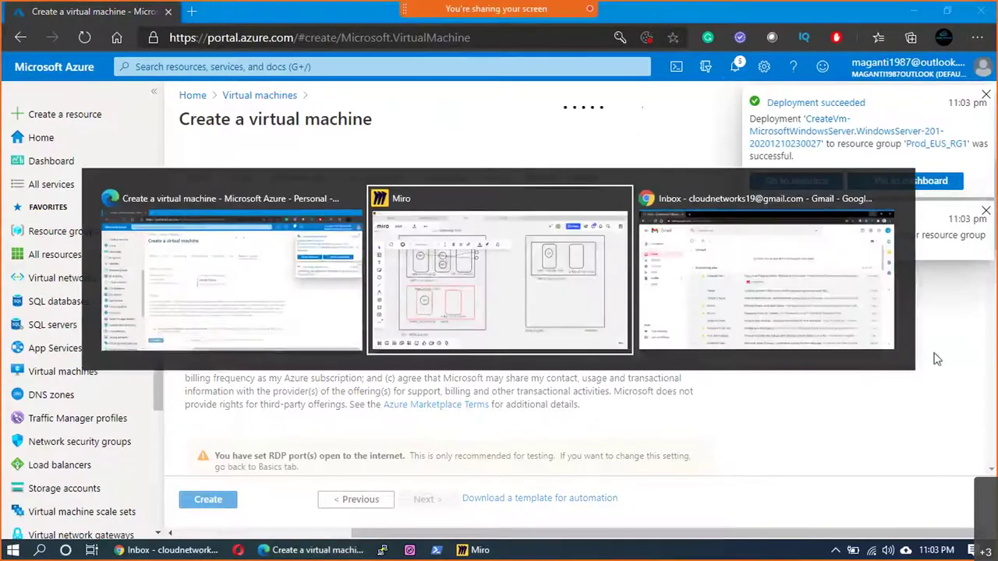
left_click(429, 255)
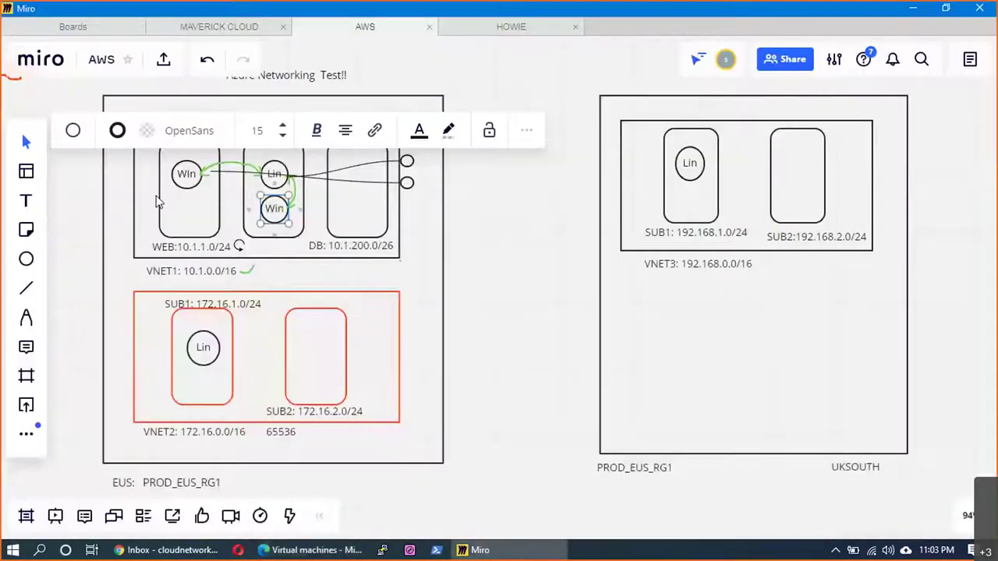
left_click(201, 211)
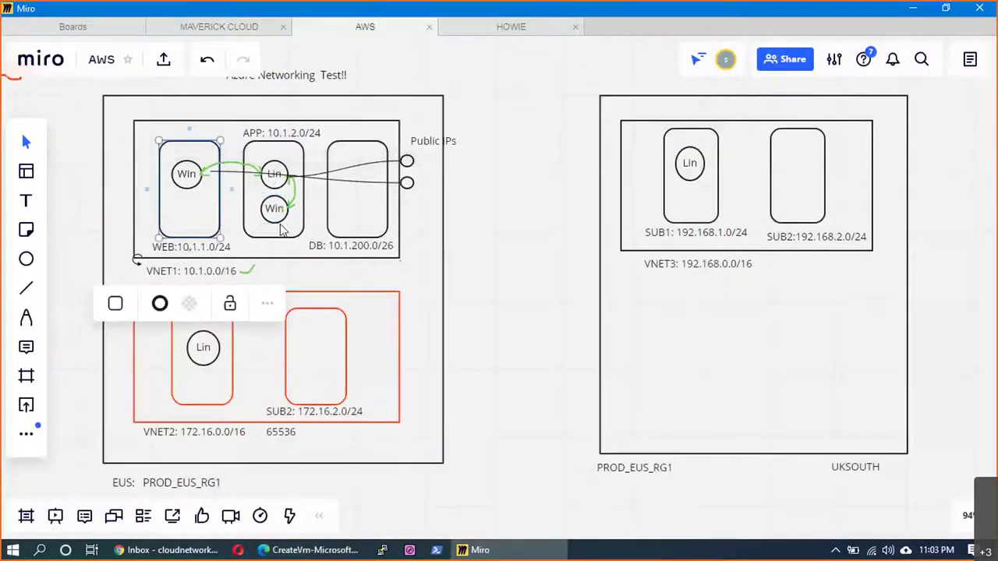
left_click(26, 204)
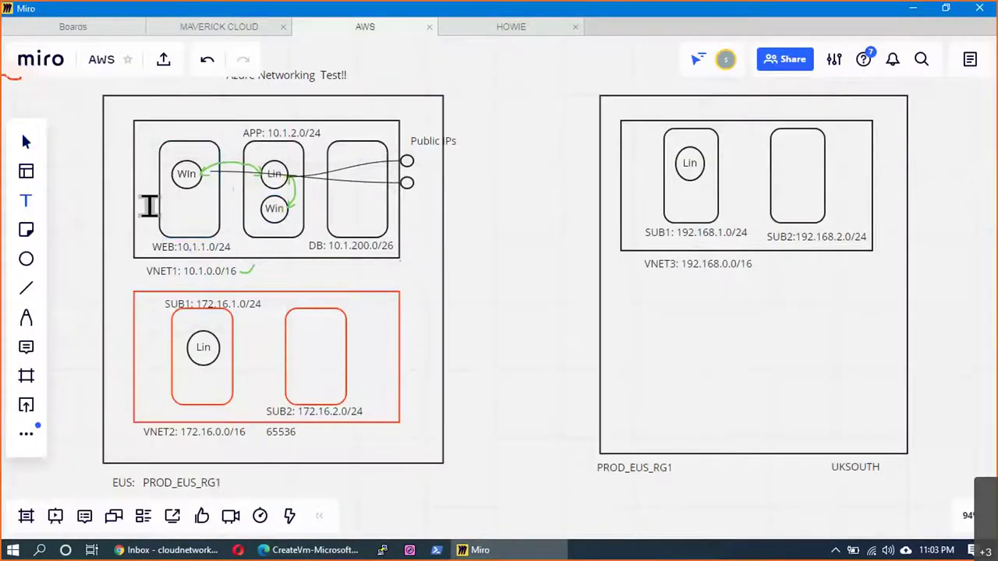
left_click(176, 201)
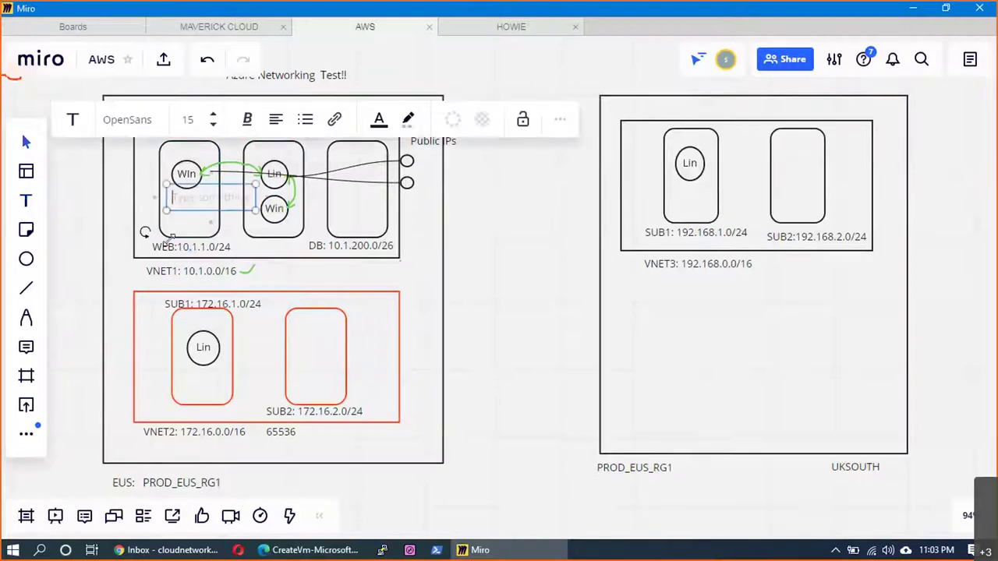
type("1")
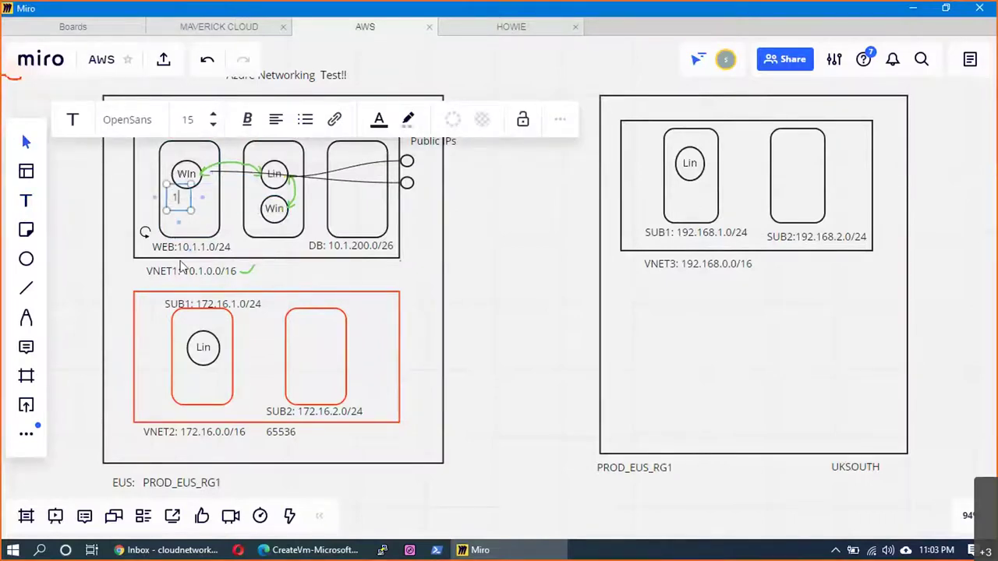
type("0.1.1")
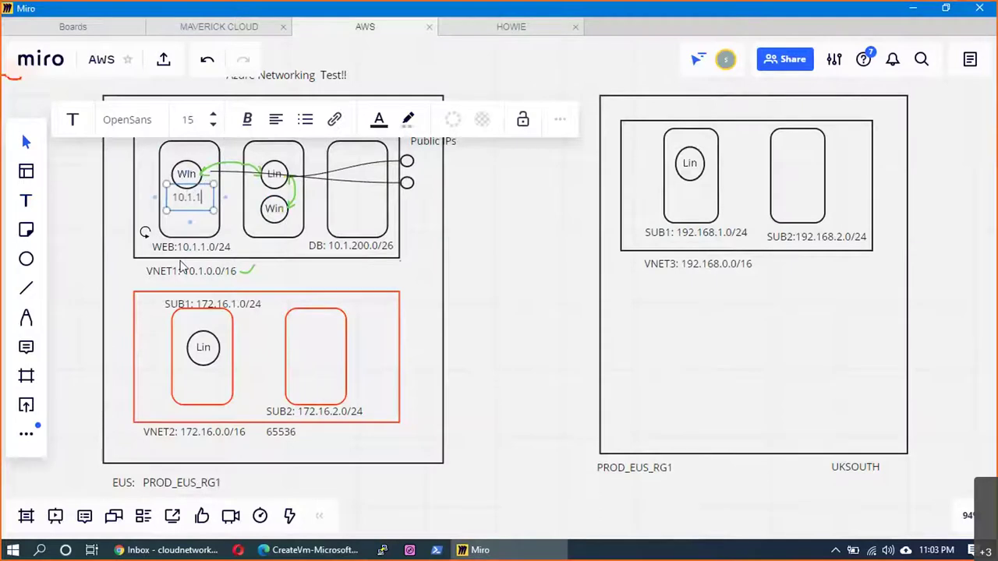
type(".")
type("4")
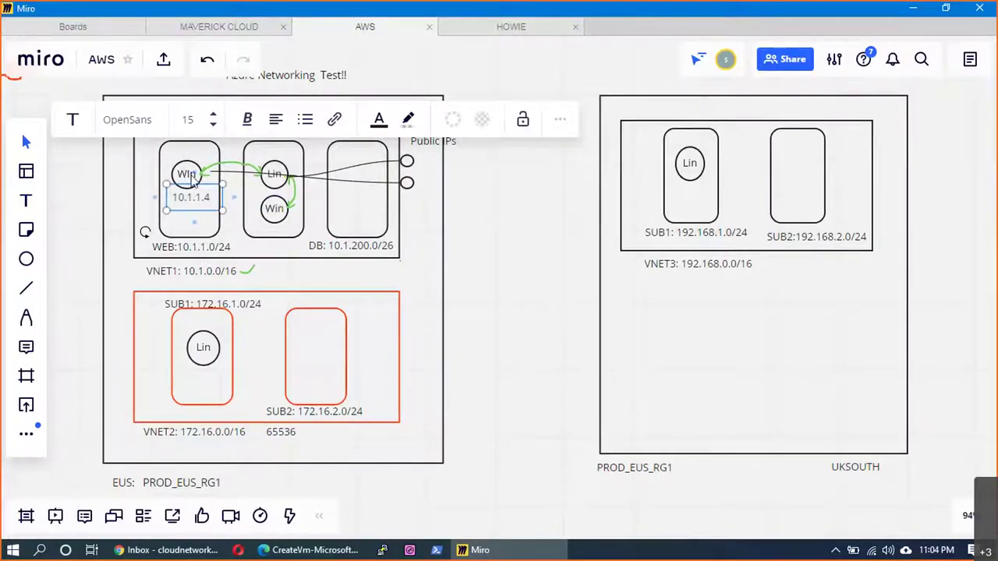
left_click(545, 267)
- Add the text label 10.1.2.4 for the Win machine in the APP subnet and position it just below the circle
left_click(26, 202)
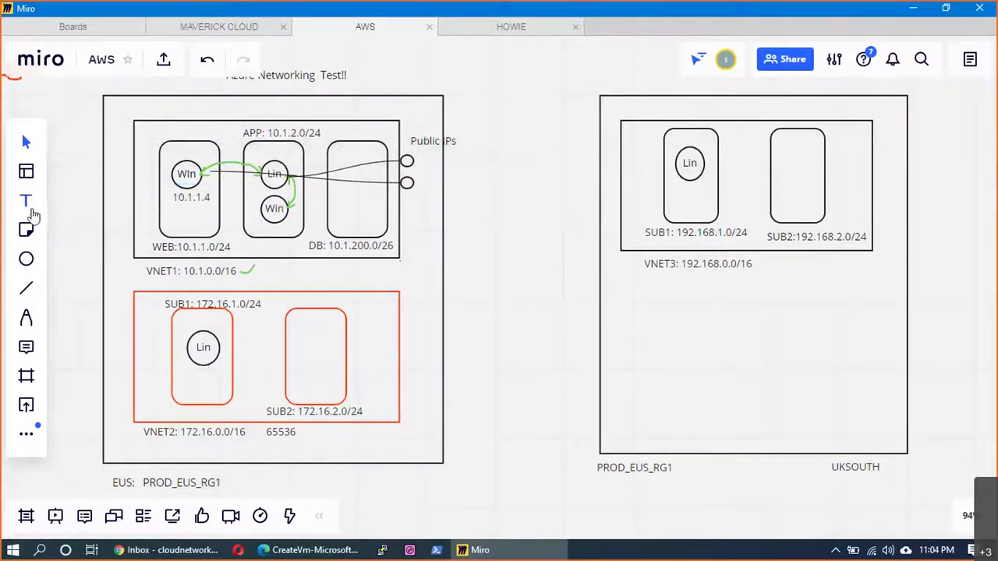
left_click(261, 227)
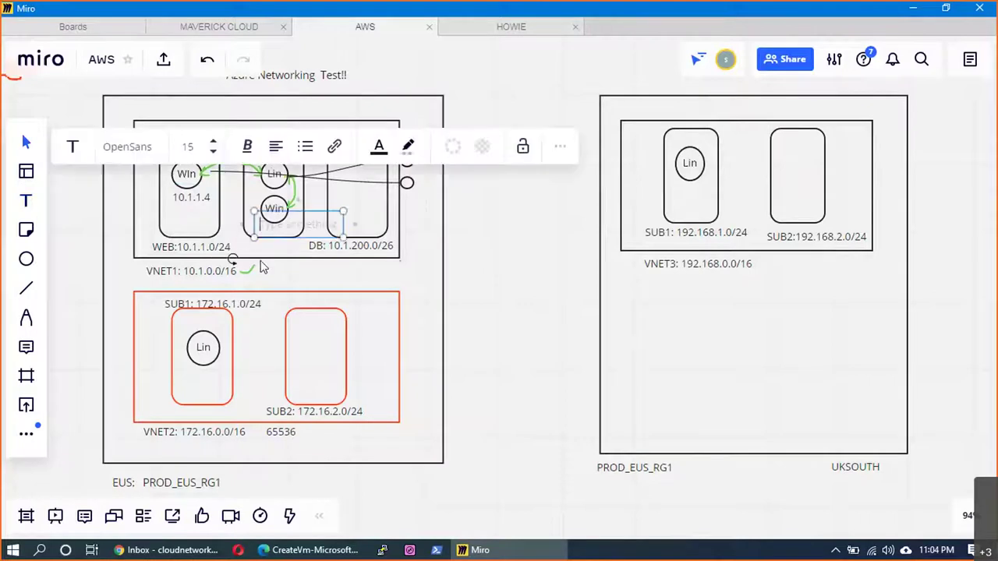
type("10.1.2")
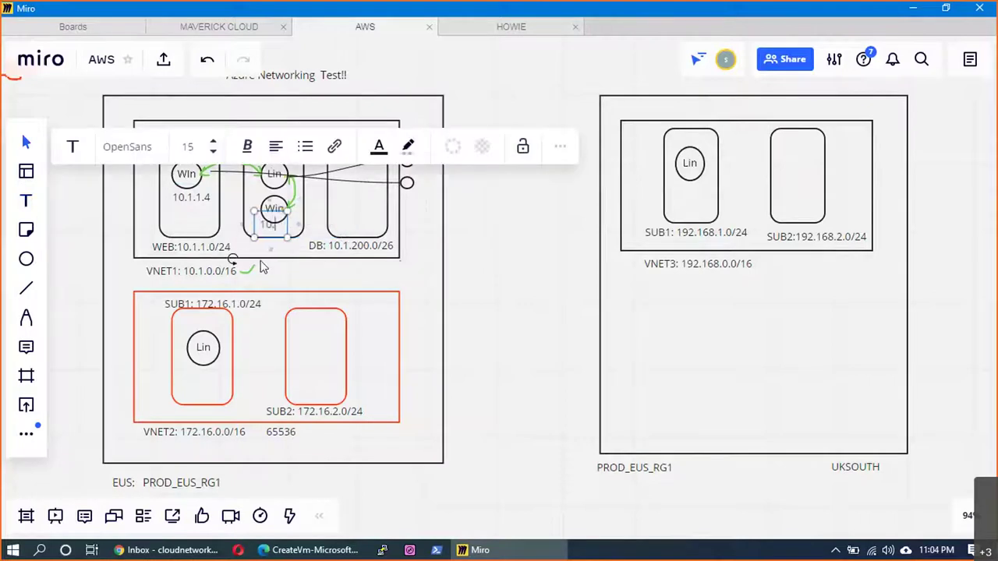
type(".4")
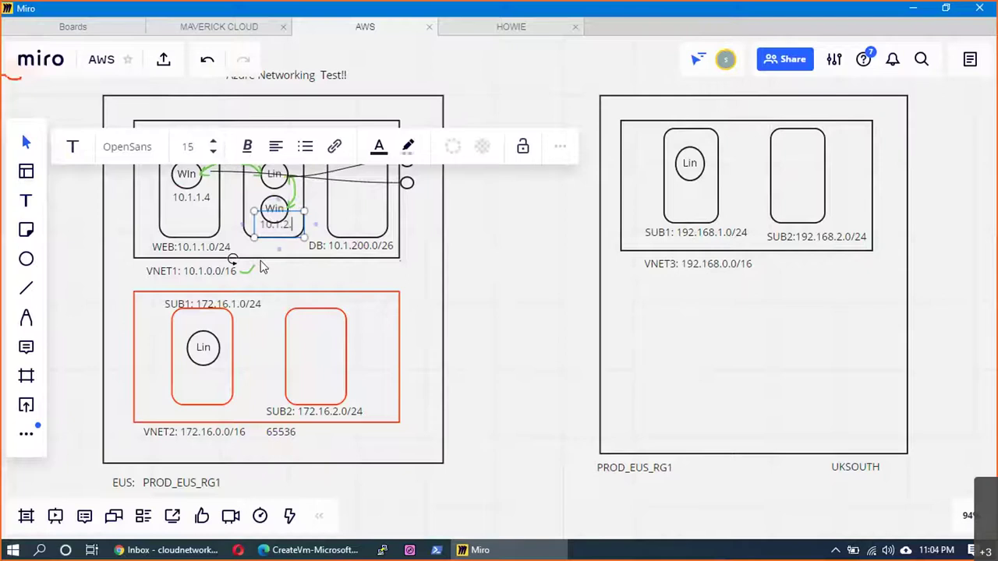
left_click(442, 269)
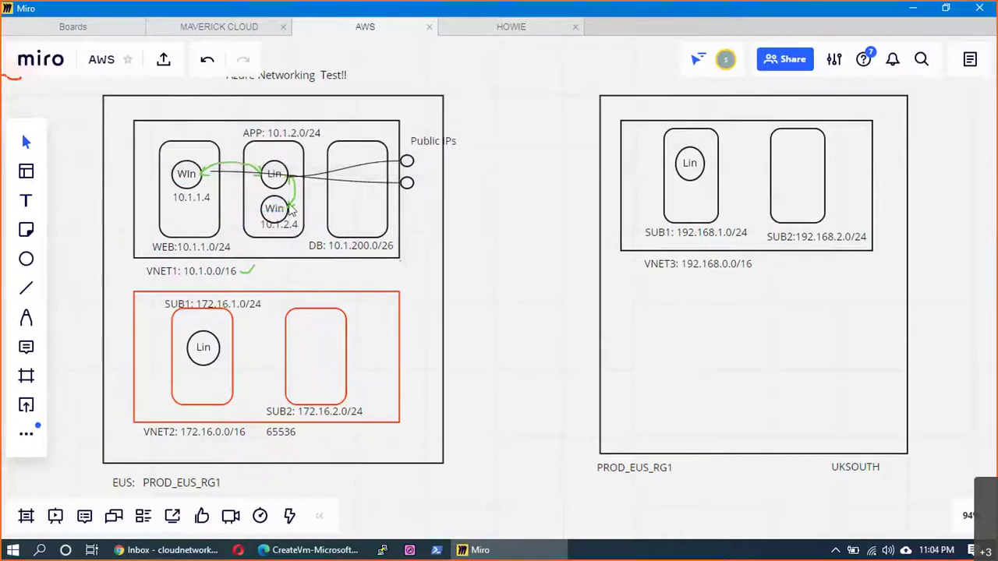
left_click_drag(289, 230, 282, 240)
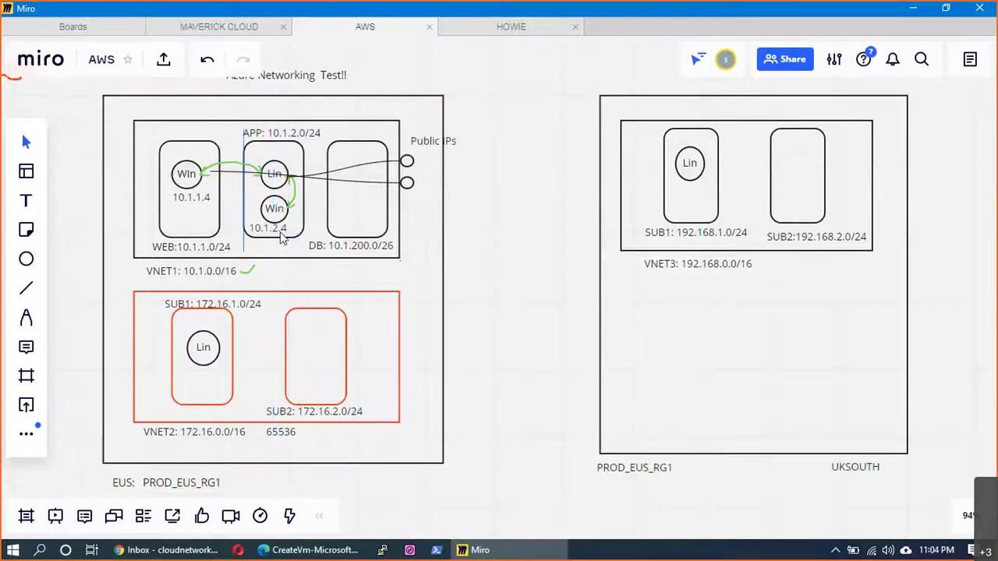
- Add the text label 10.1.2.5 for the Lin machine in the APP subnet and position it just above the circle
left_click(28, 205)
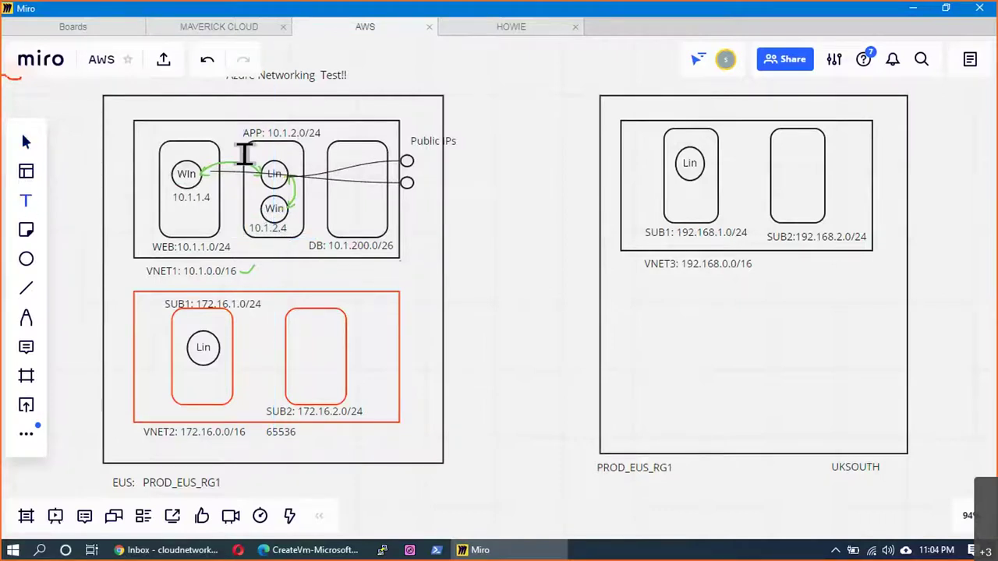
left_click(257, 156)
type("10.2.")
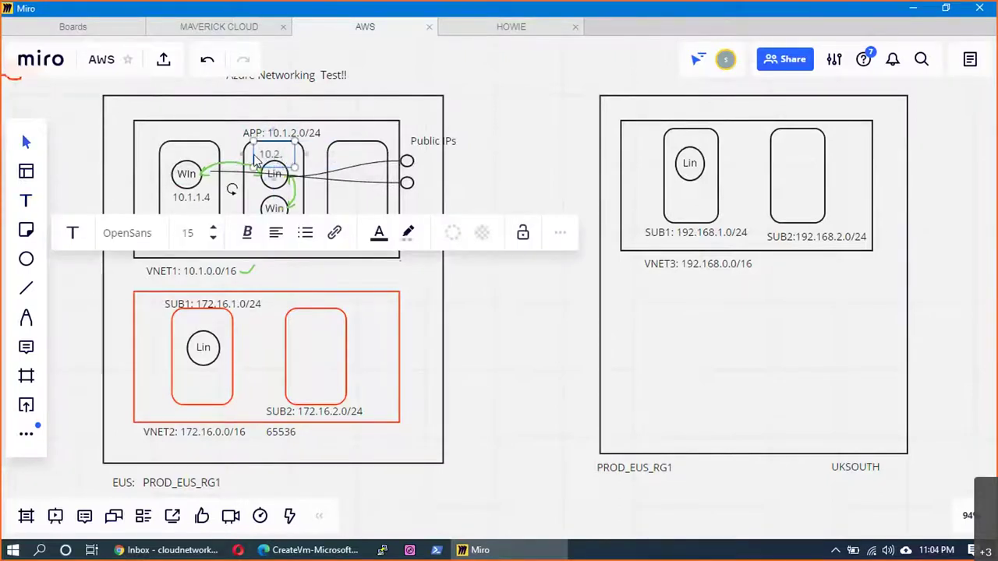
key("BackSpace")
key("BackSpace")
type("1.2.5")
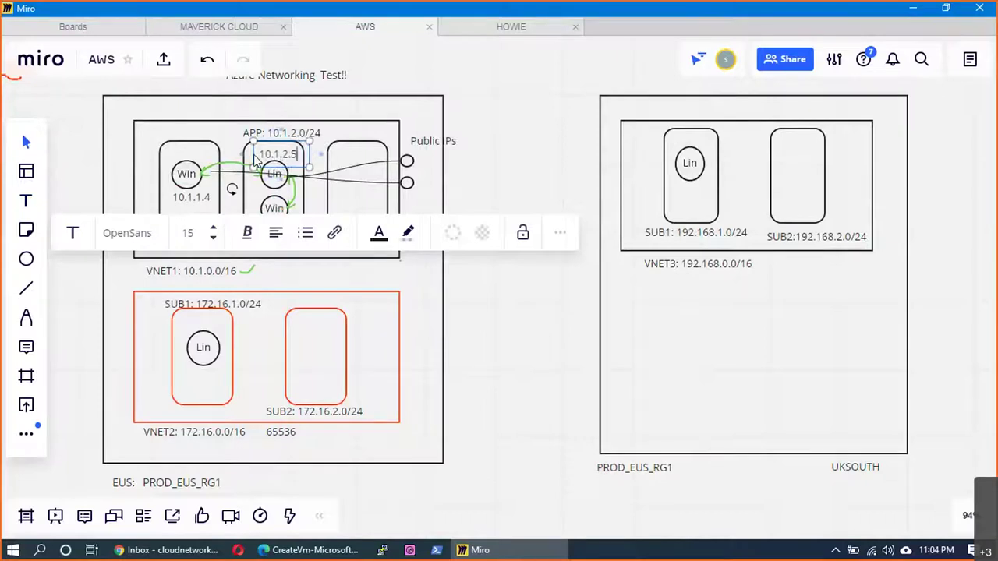
left_click(521, 138)
left_click_drag(283, 158, 277, 158)
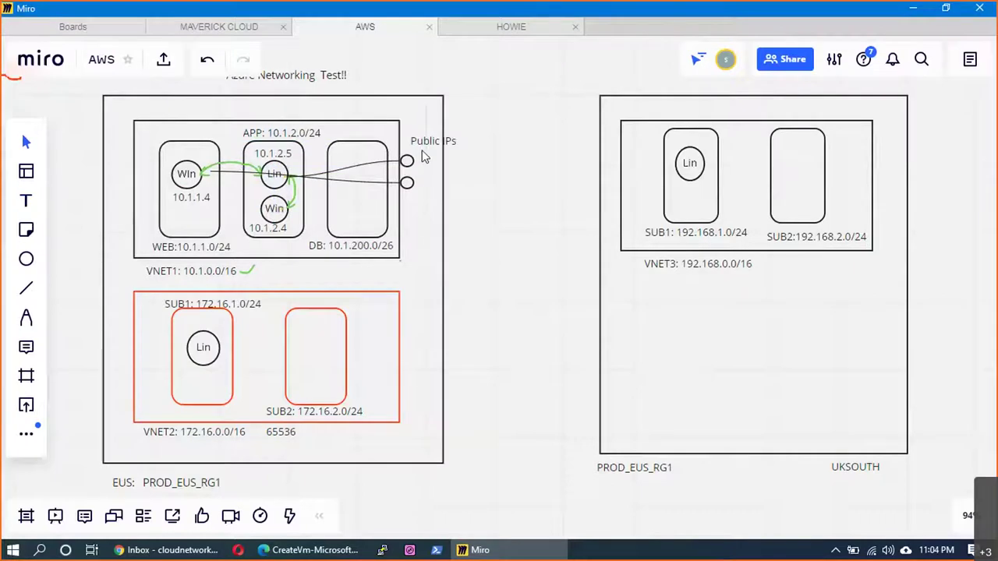
- Switch to the Azure portal, check the Appwinvm1 deployment, and locate webwinvm1's public IP address in the virtual machines list
left_click(312, 549)
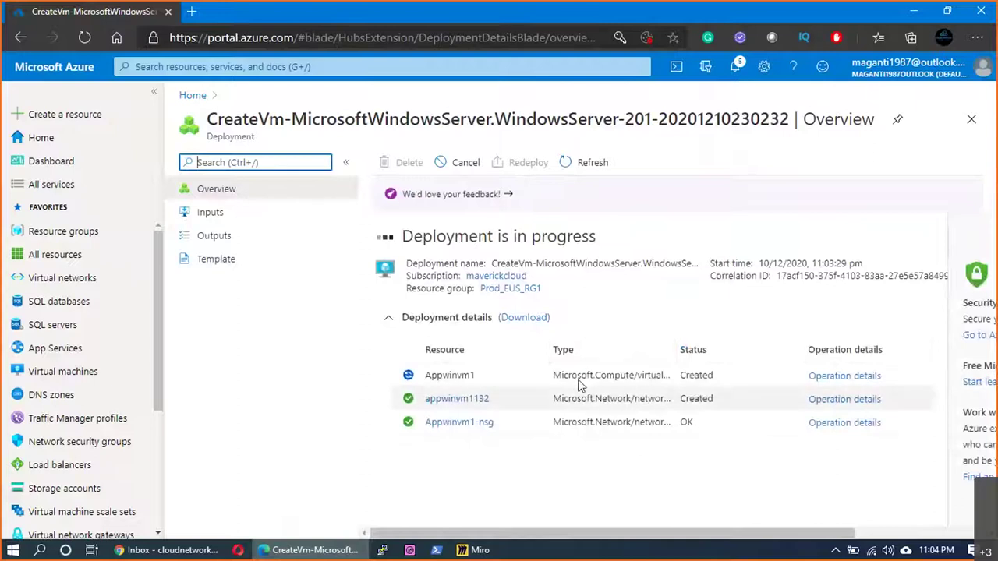
left_click(734, 67)
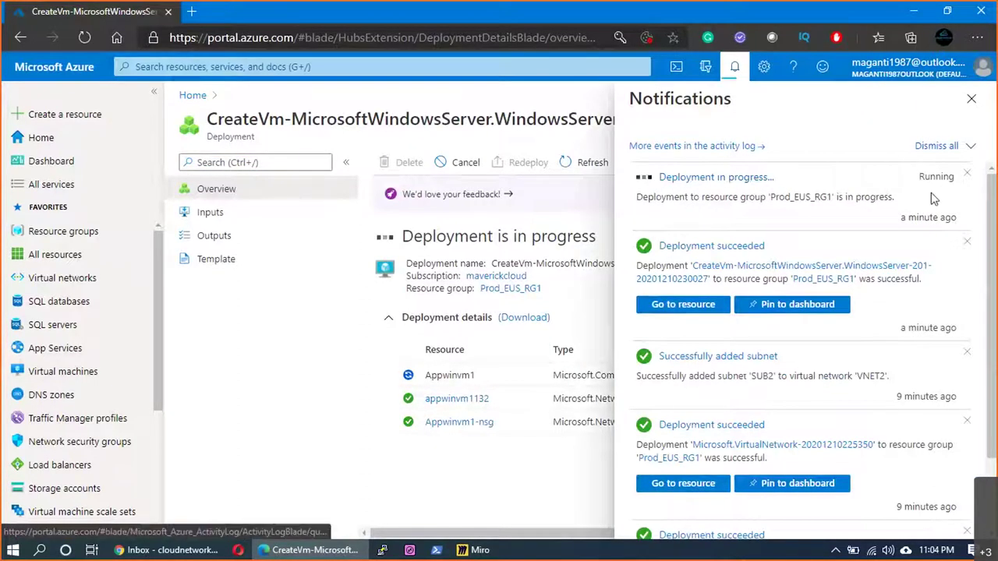
left_click(45, 375)
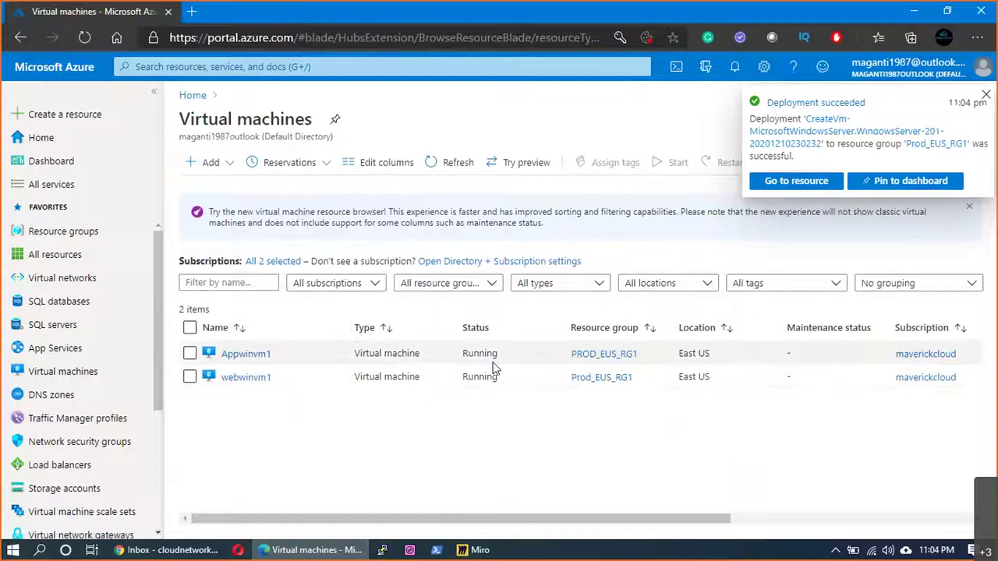
left_click_drag(521, 520, 766, 523)
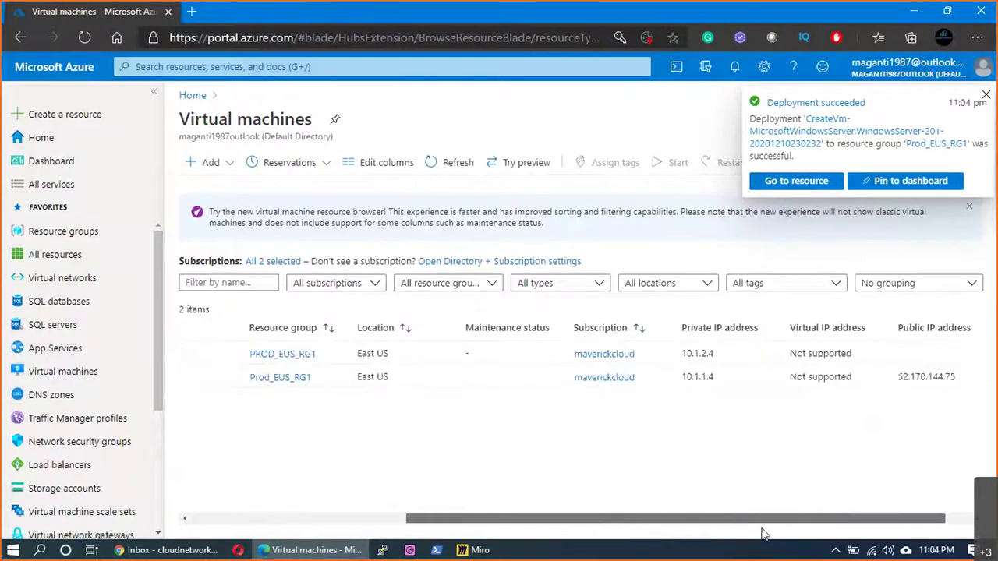
left_click(871, 358)
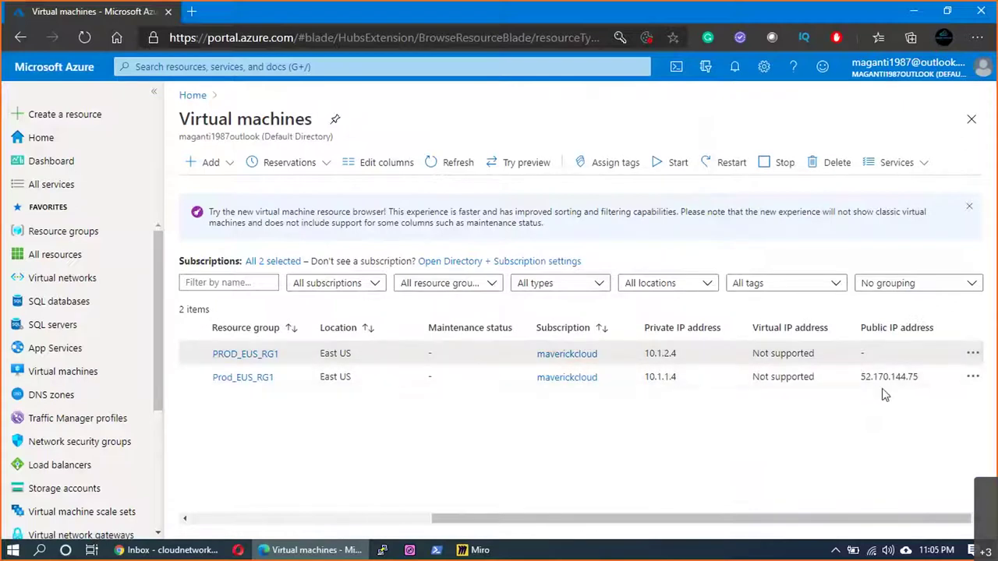
left_click_drag(920, 378, 861, 374)
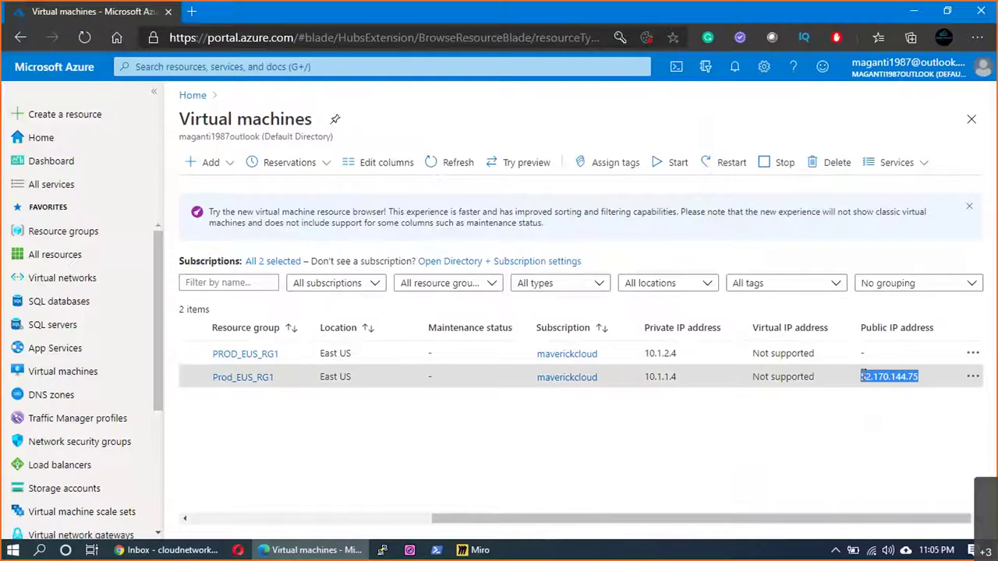
- Switch to the Miro diagram and add webwinvm1's public IP 52.170.144.75 as a text label beside the lower Public IPs circle
left_click_drag(708, 518, 417, 501)
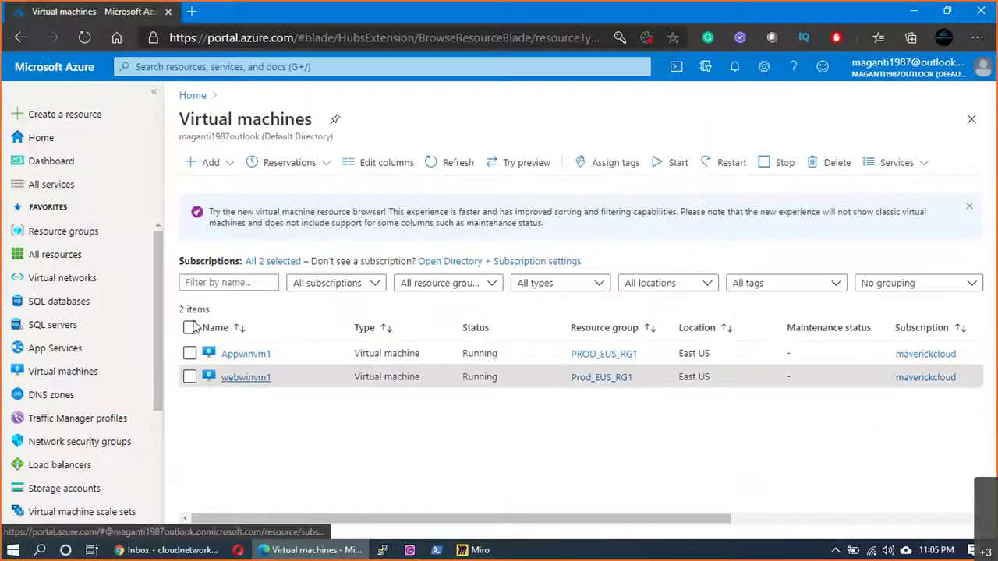
key("alt+Tab")
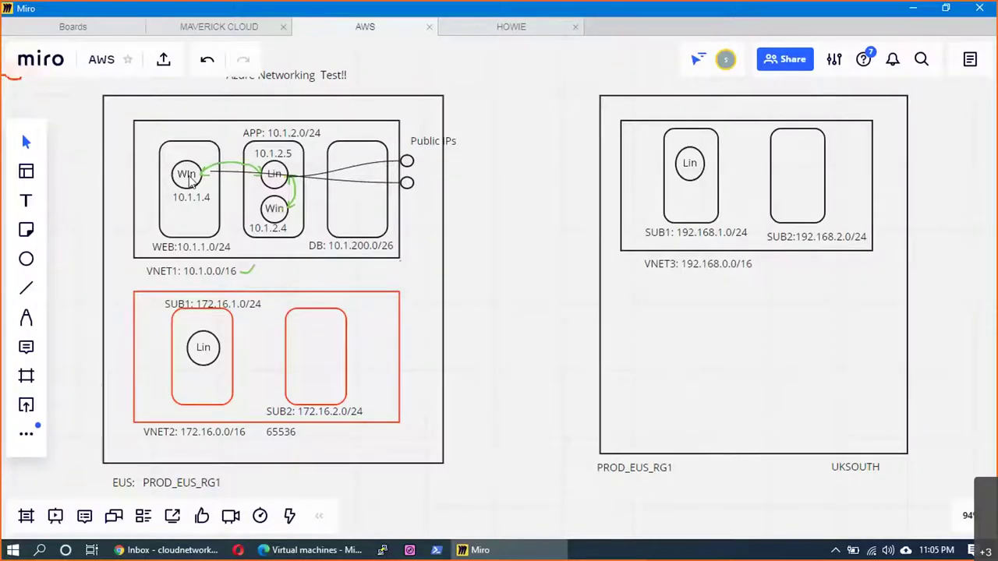
left_click(413, 185)
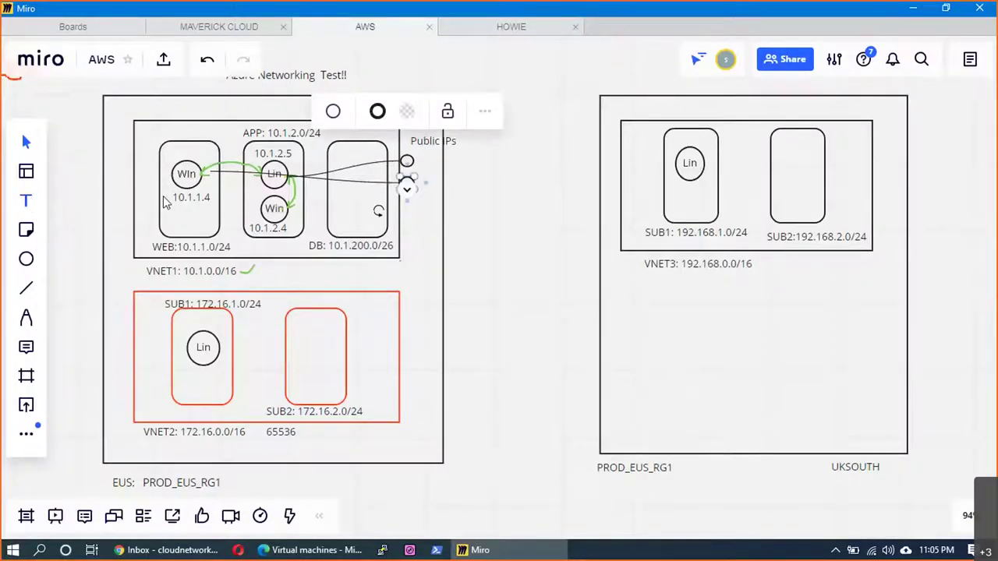
key("Escape")
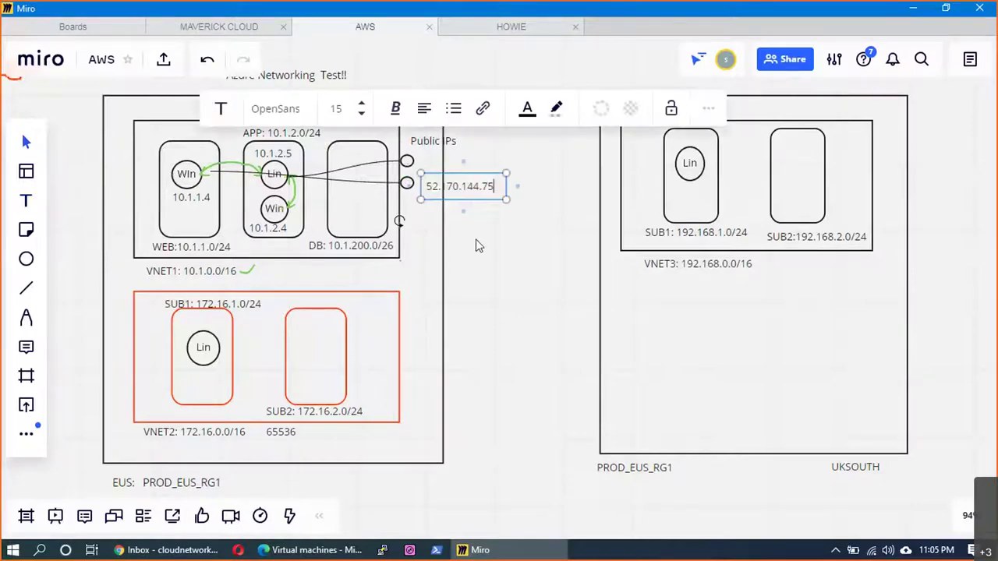
left_click(475, 226)
left_click_drag(476, 195, 465, 189)
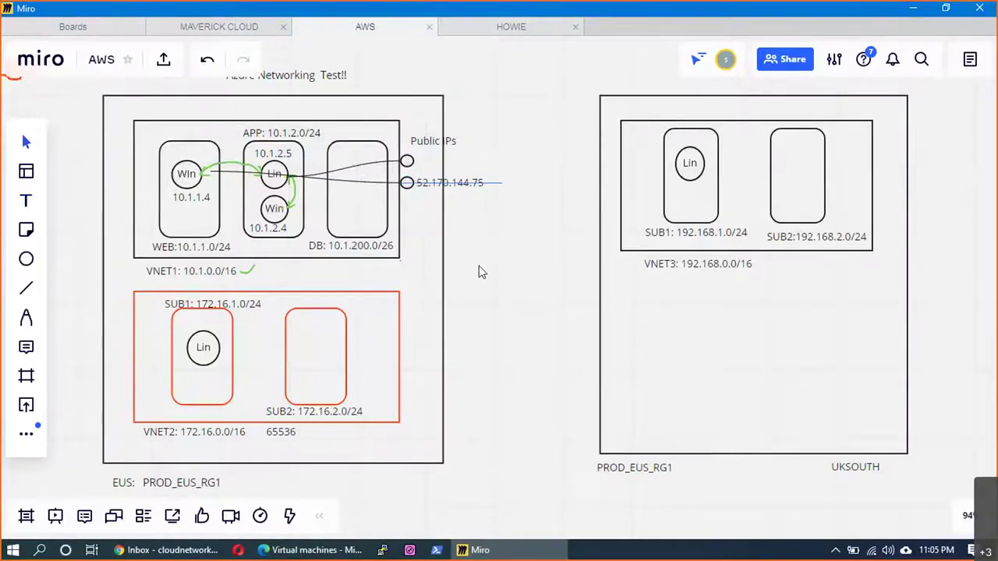
left_click(284, 183)
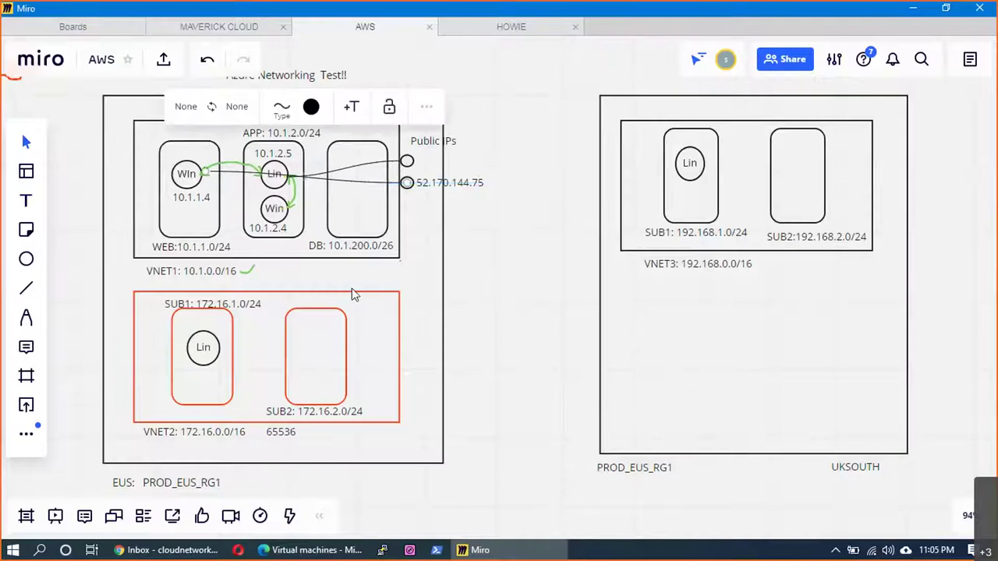
- Switch to the Azure portal and start a new virtual machine named applinvm2 in resource group Prod_EUS_RG1
left_click(263, 550)
left_click(219, 166)
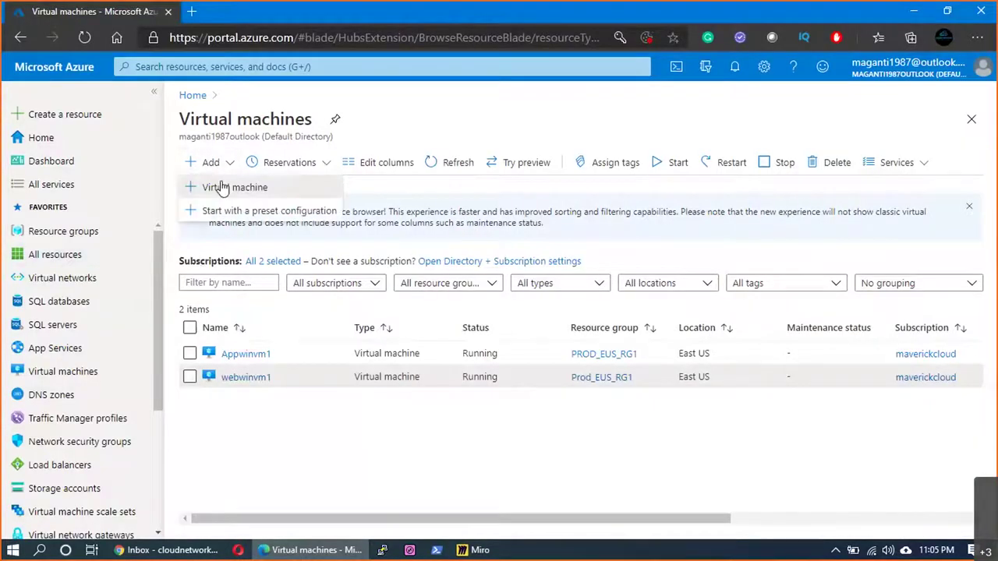
left_click(222, 187)
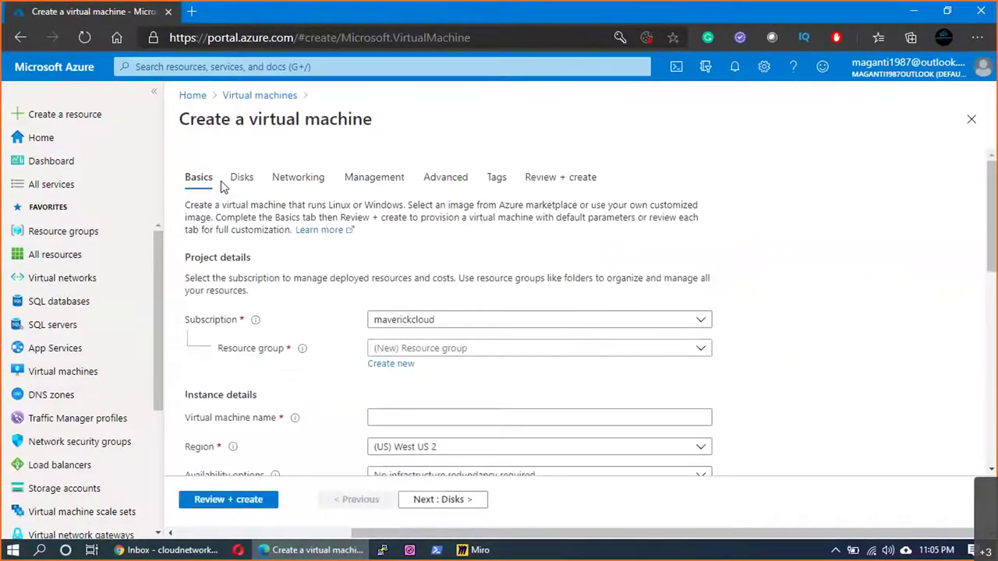
left_click(433, 347)
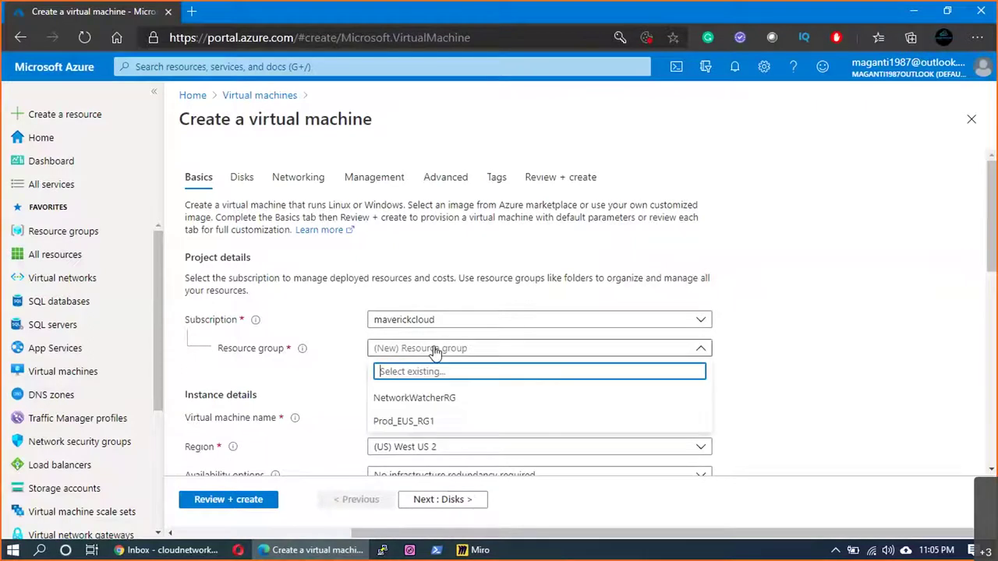
left_click(427, 422)
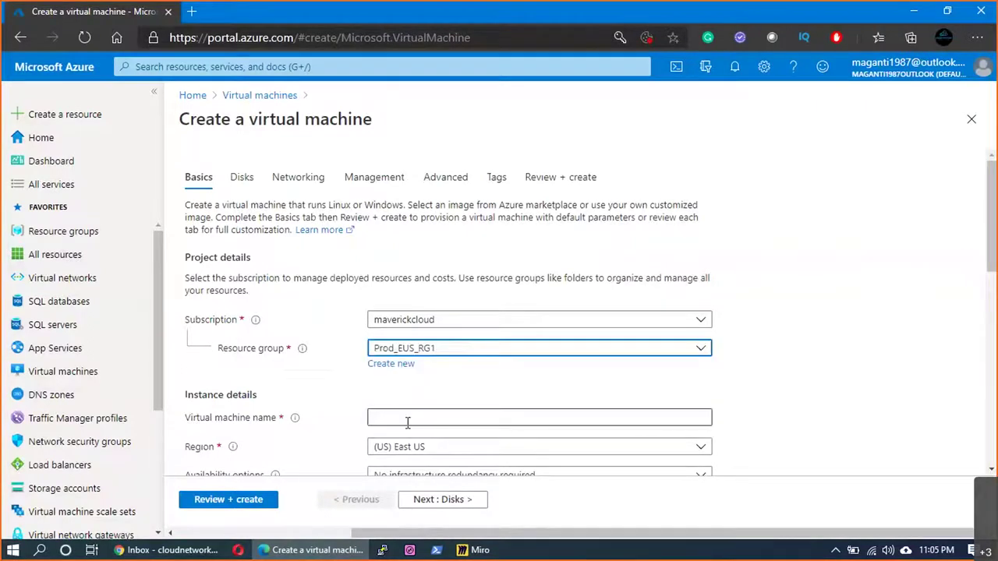
left_click(407, 420)
type("app")
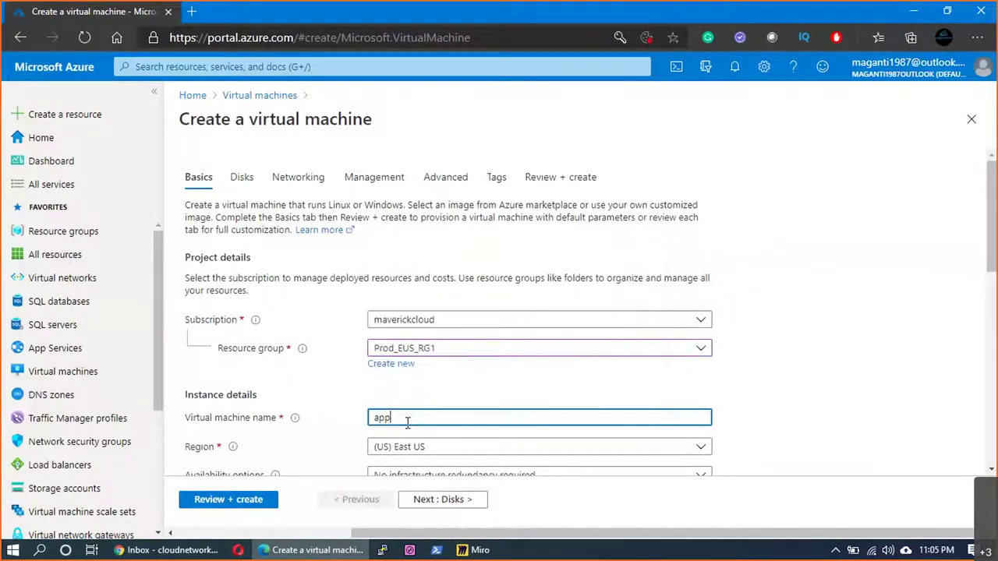
type("linvm2")
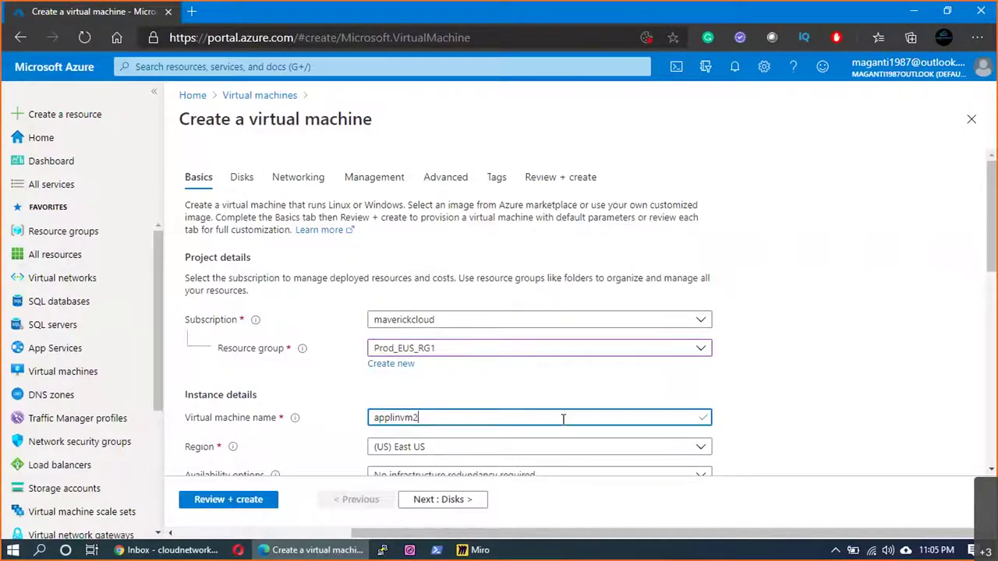
- Set applinvm2's size to Standard_B1s with 1 vcpu and 1 GiB memory
scroll(491, 386, "down", 1)
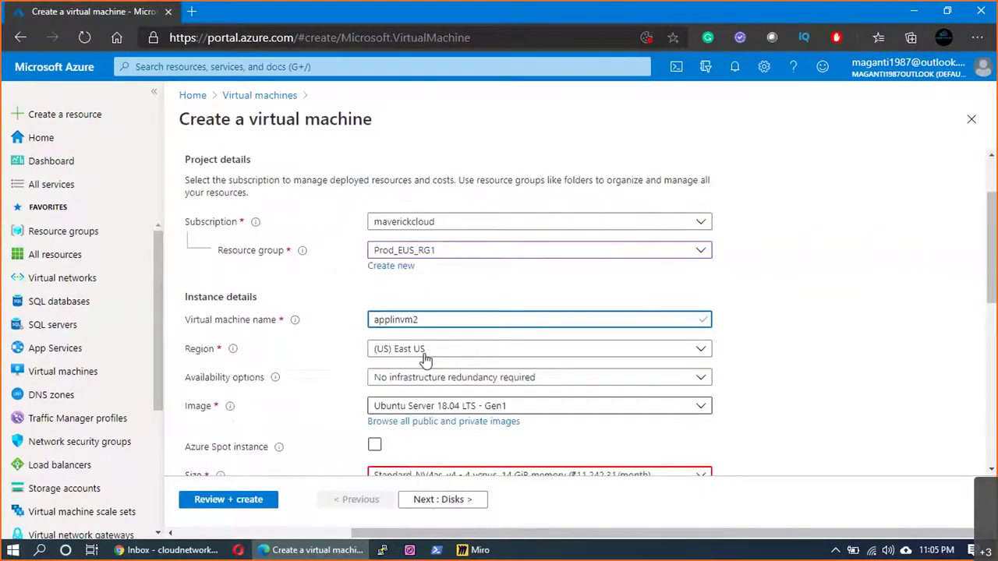
scroll(441, 390, "down", 1)
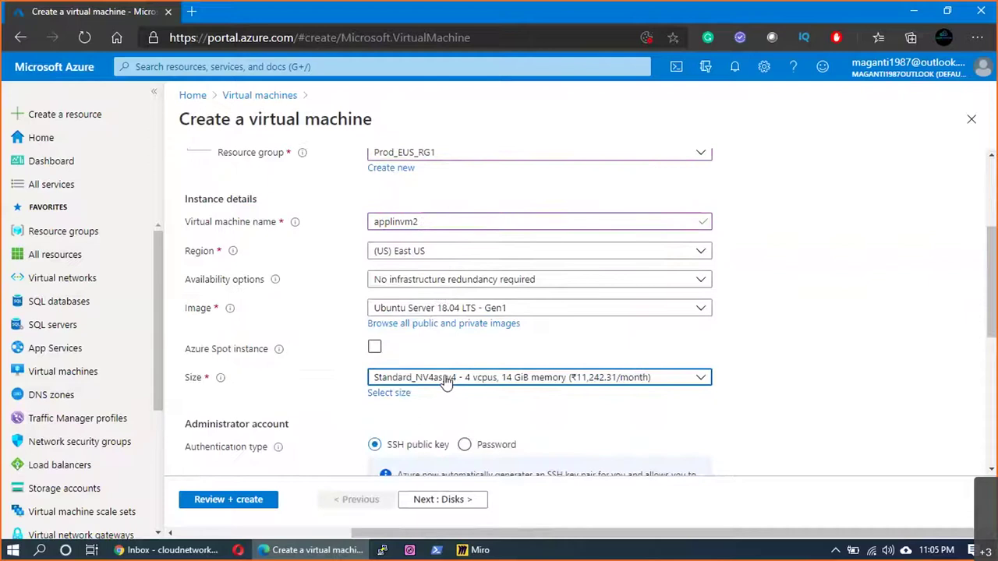
left_click(440, 380)
left_click(412, 194)
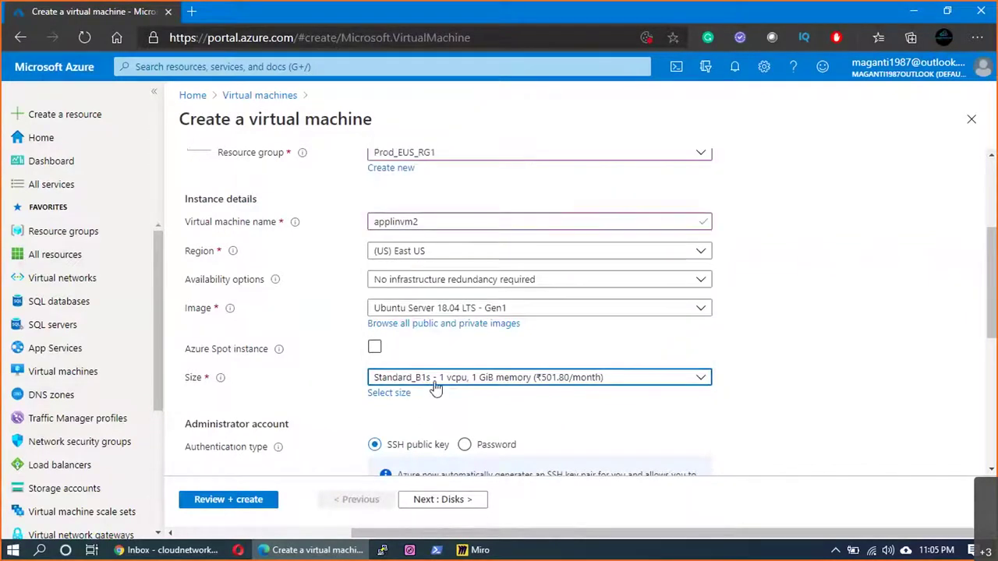
- Review the administrator account settings, switching the authentication type to Password and back to SSH public key
scroll(489, 390, "down", 1)
scroll(490, 390, "down", 3)
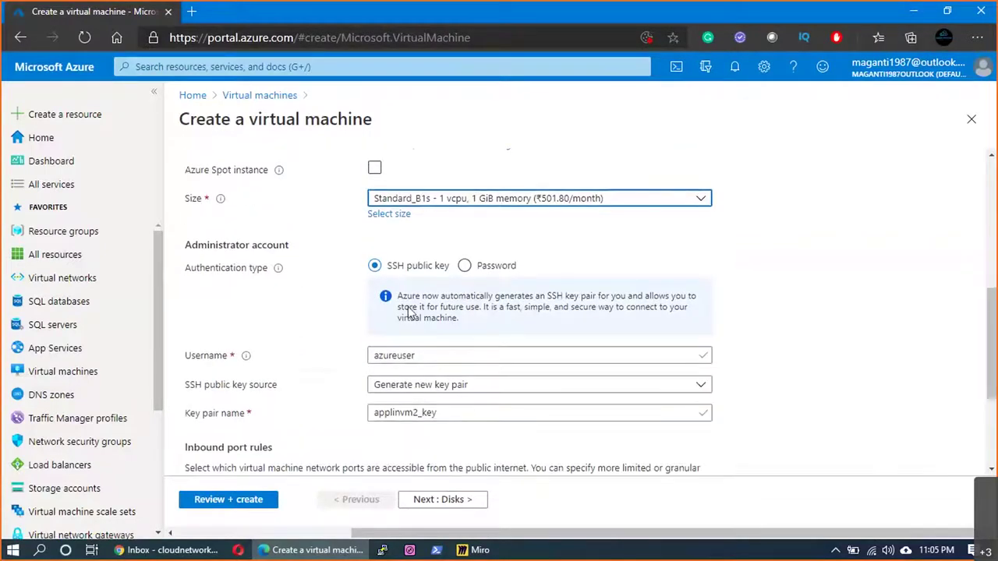
scroll(408, 310, "up", 2)
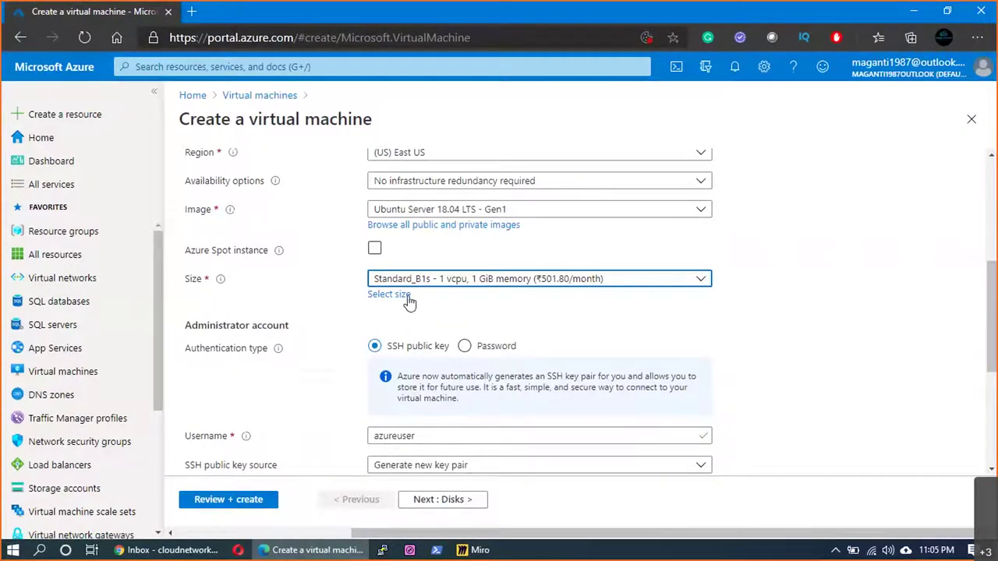
scroll(842, 306, "up", 2)
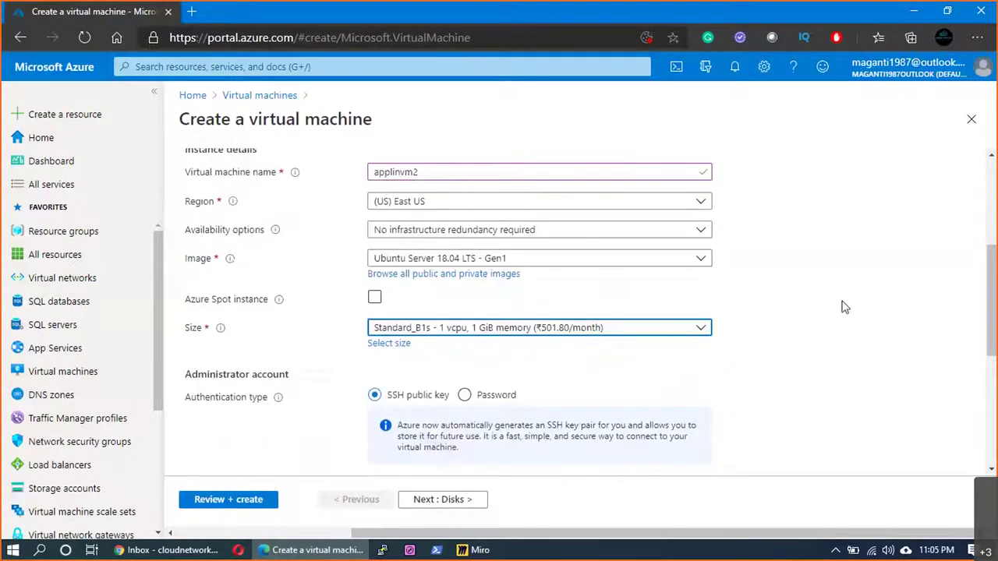
scroll(841, 307, "down", 3)
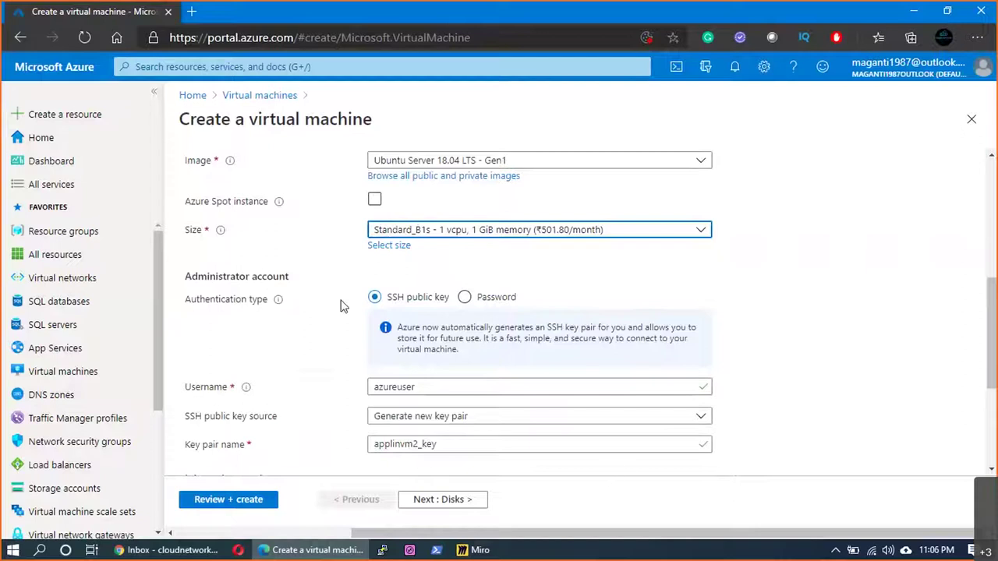
left_click(465, 298)
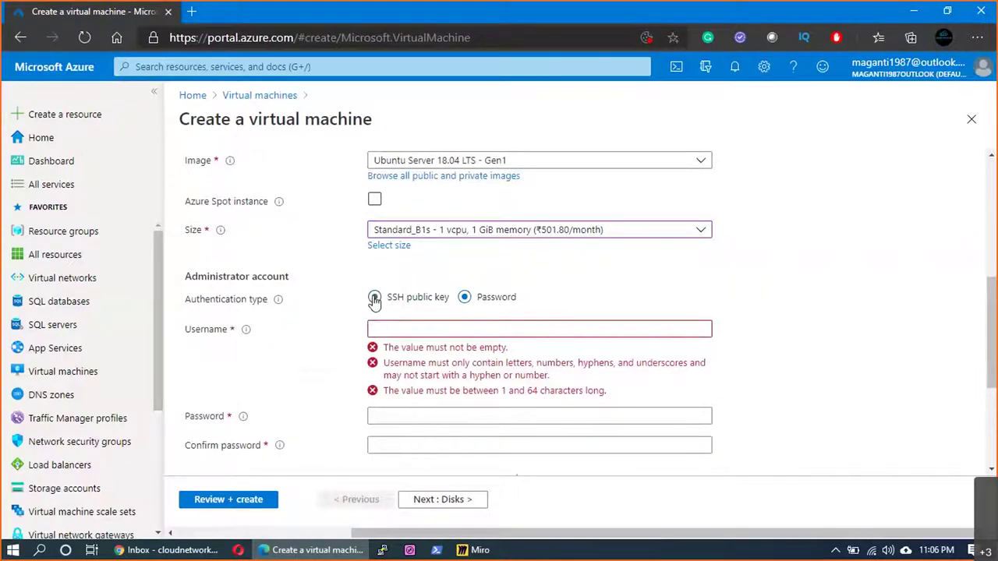
left_click(375, 299)
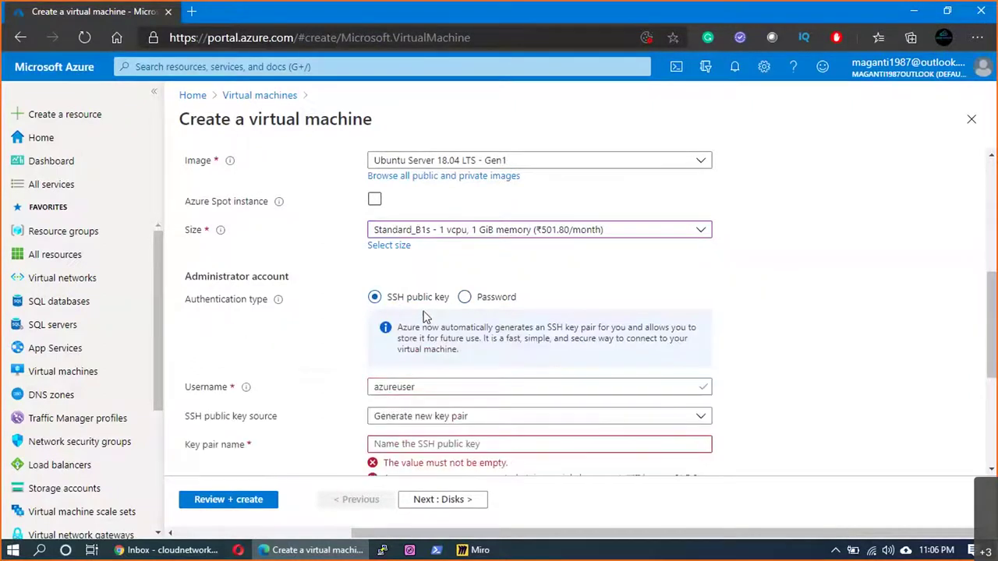
- Check the azureuser username and name the new SSH key pair eusprodkeys
scroll(424, 316, "down", 2)
double_click(371, 240)
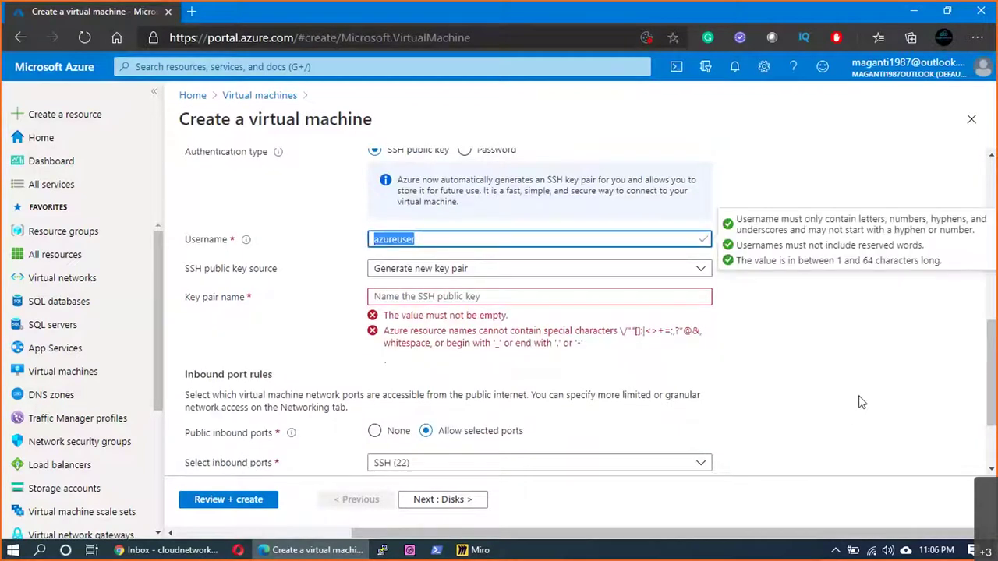
left_click(328, 246)
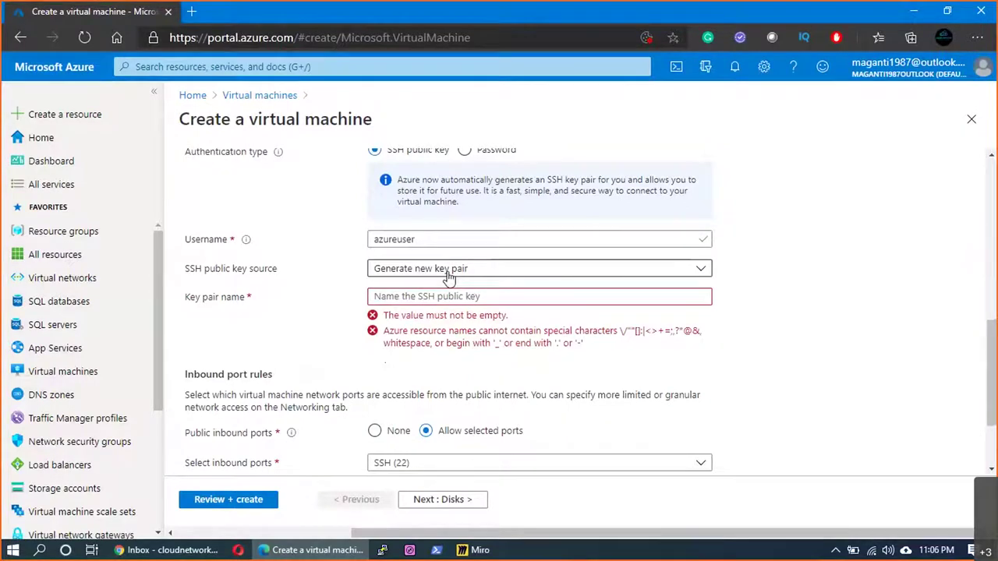
left_click(440, 297)
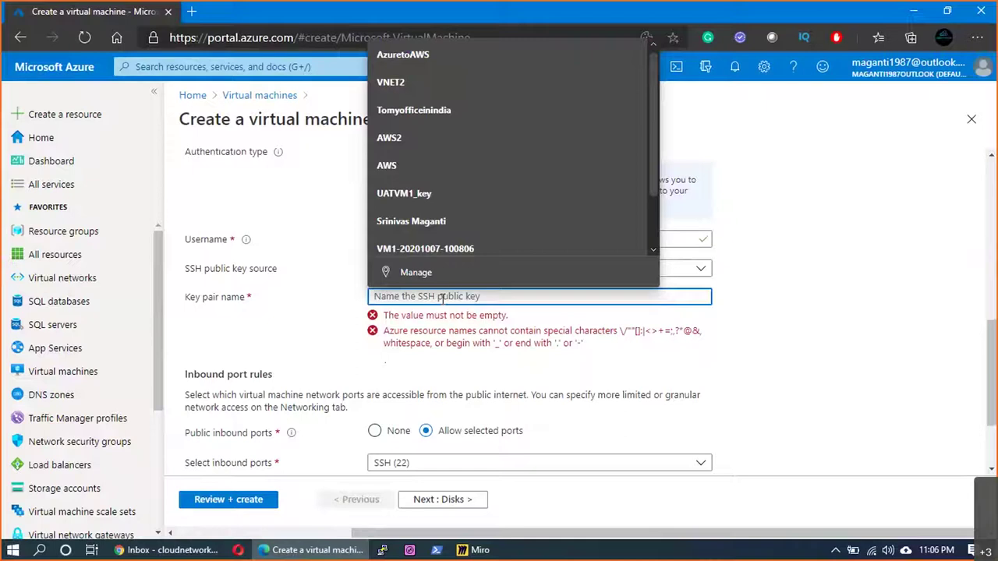
type("pro")
key("BackSpace")
key("BackSpace")
key("BackSpace")
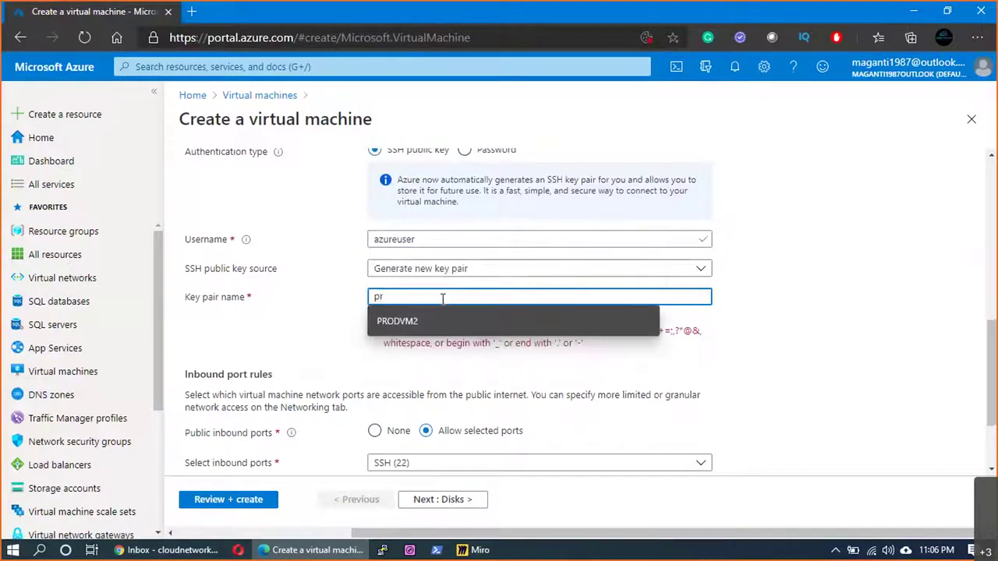
type("eusprodke")
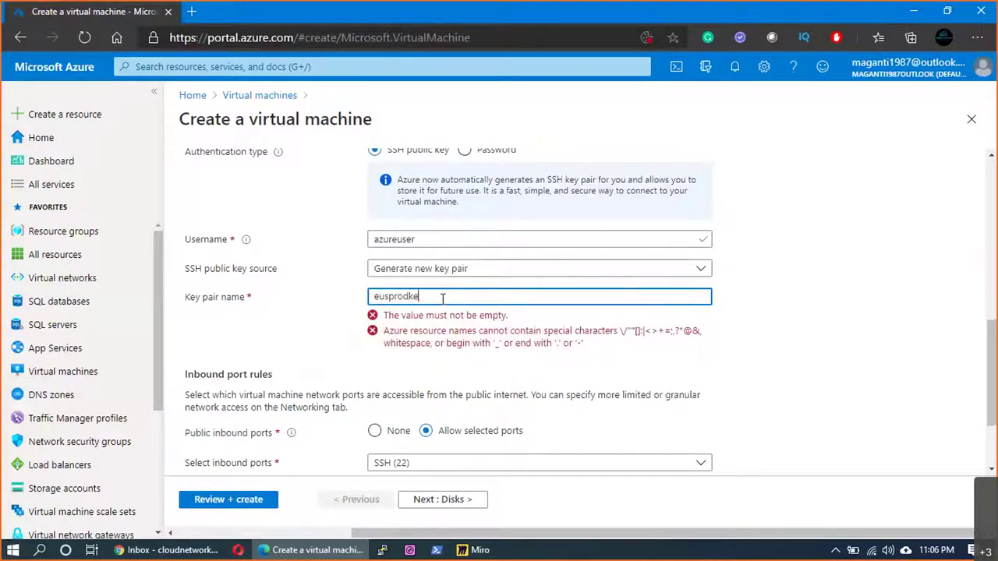
type("ys")
left_click(750, 302)
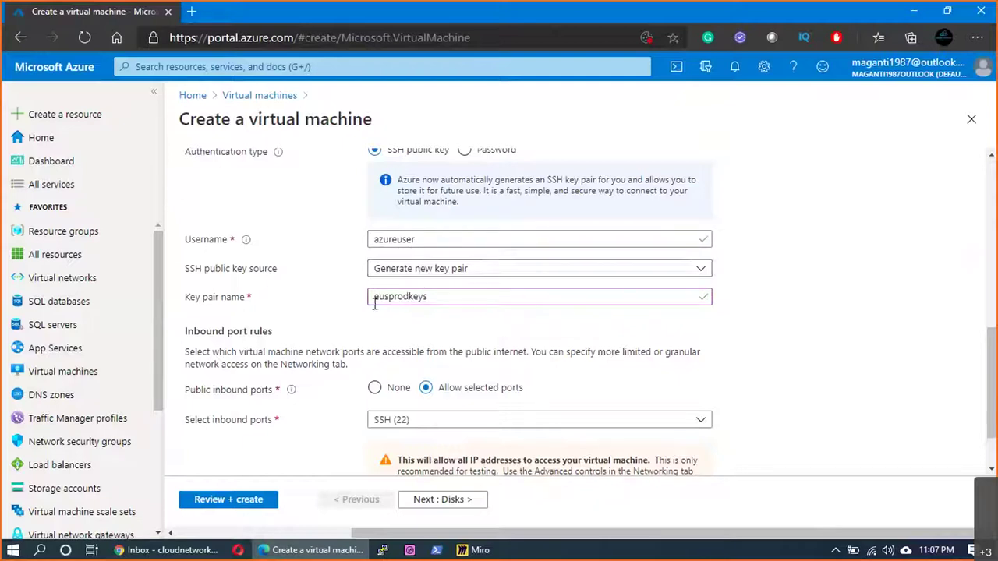
- Accept the default disks and the VNET1 networking with subnet PROD_APP, set the management option, and validate applinvm2's configuration
scroll(445, 346, "down", 1)
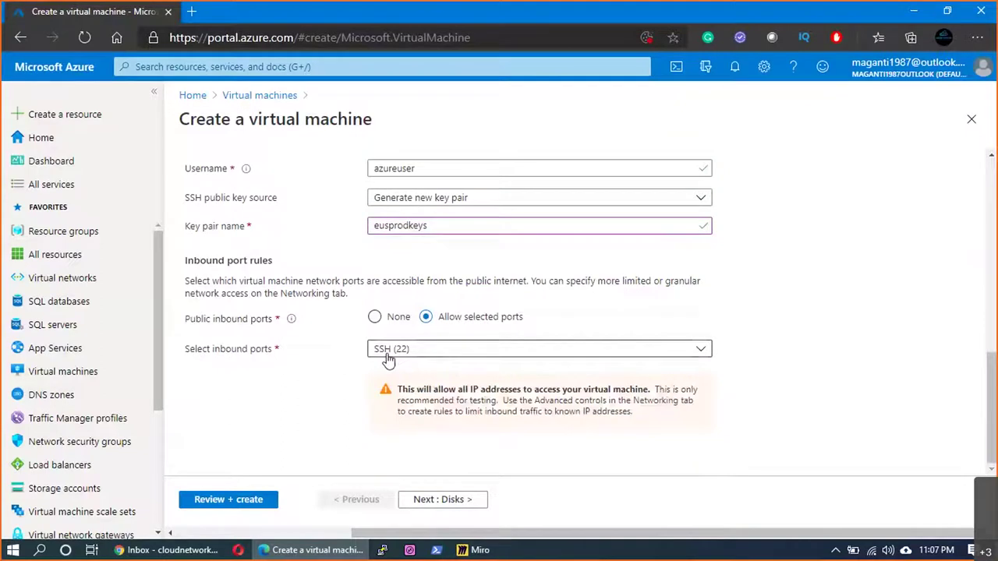
left_click(451, 500)
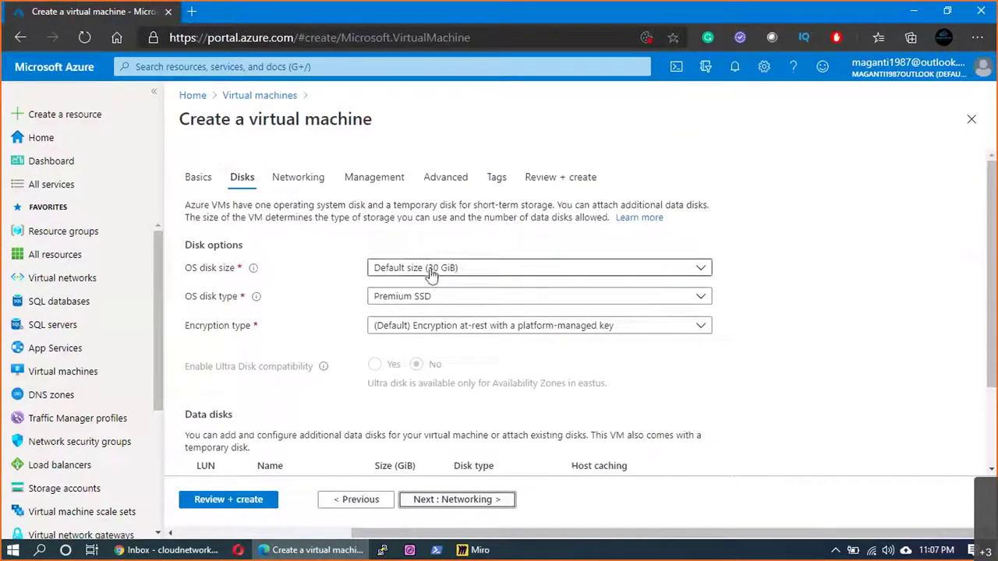
left_click(423, 501)
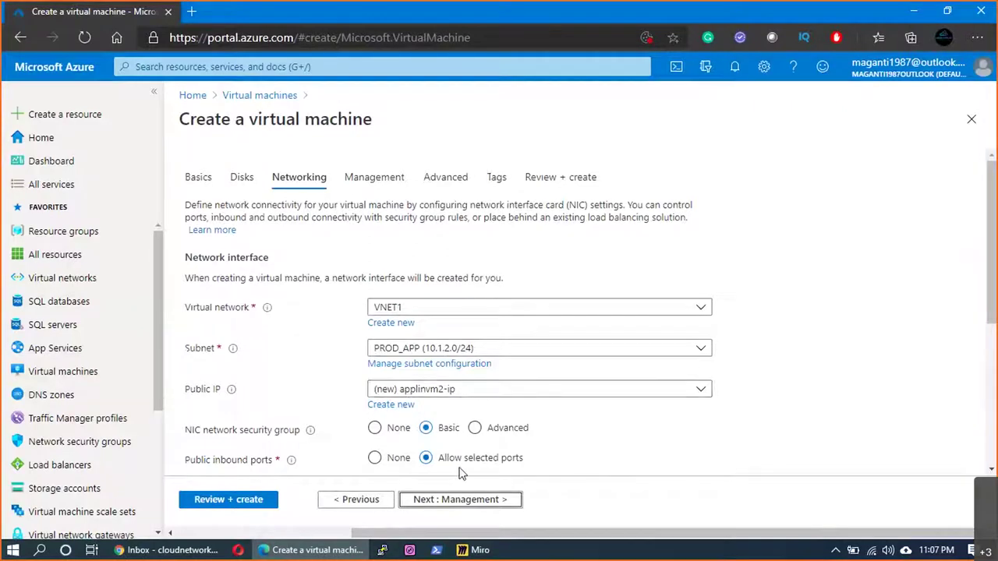
scroll(460, 473, "down", 1)
left_click(457, 499)
left_click(375, 400)
left_click(227, 505)
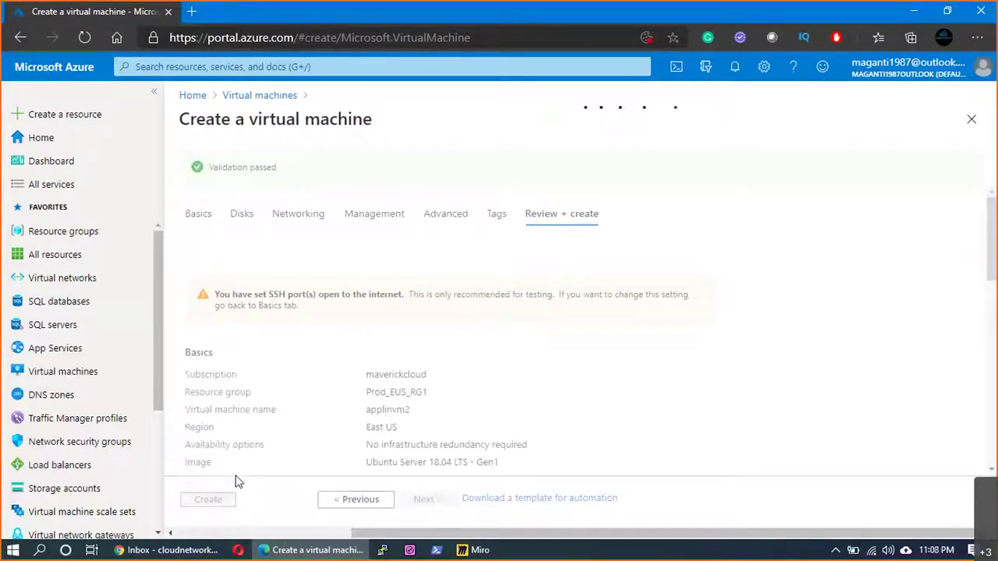
- Create applinvm2 while downloading its new private key, and return to the virtual machines list
scroll(300, 400, "down", 2)
scroll(301, 400, "down", 1)
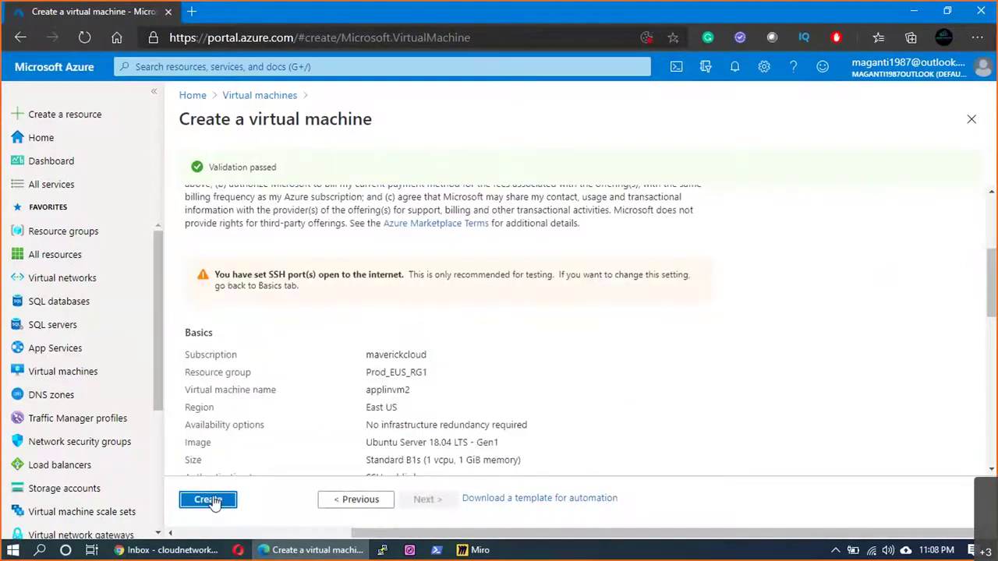
left_click(209, 500)
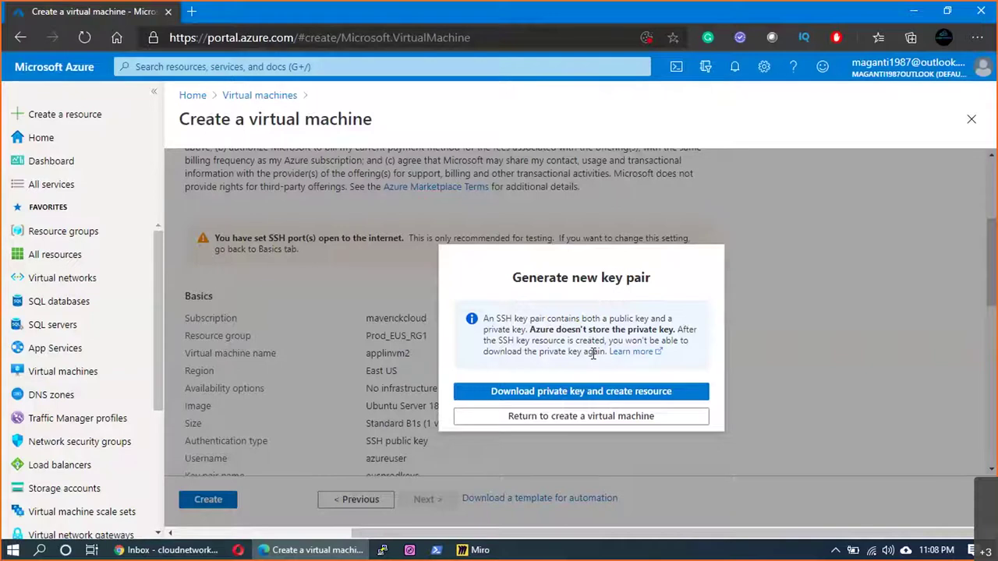
left_click(594, 399)
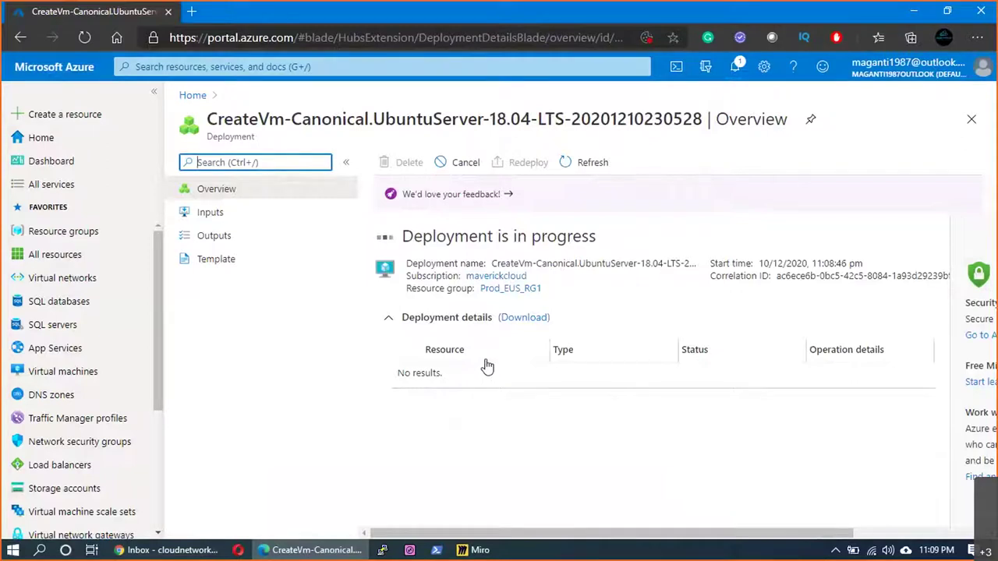
left_click(78, 373)
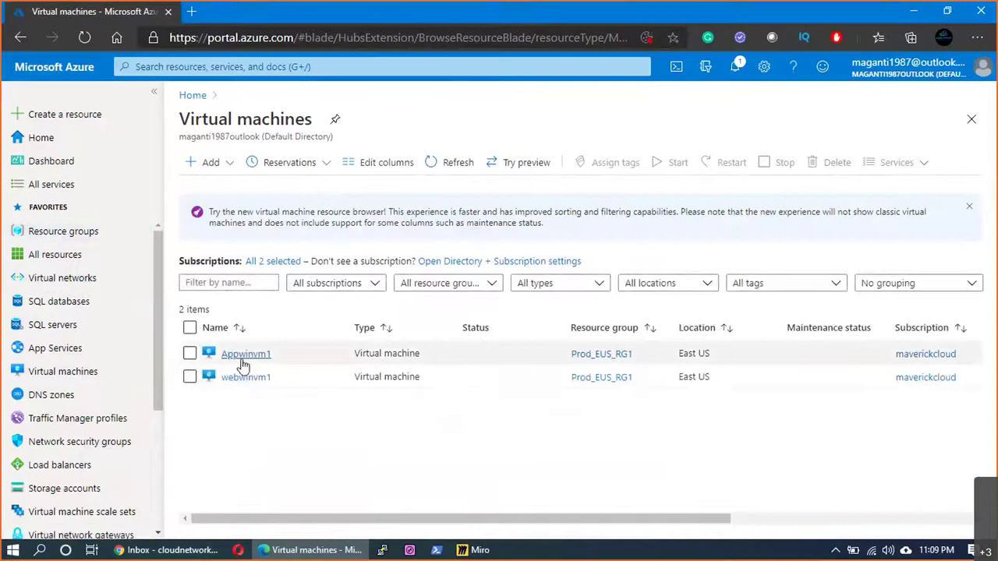
- Copy webwinvm1's public IP address from the virtual machines list
left_click_drag(709, 519, 967, 519)
left_click_drag(921, 377, 855, 377)
key("ctrl+c")
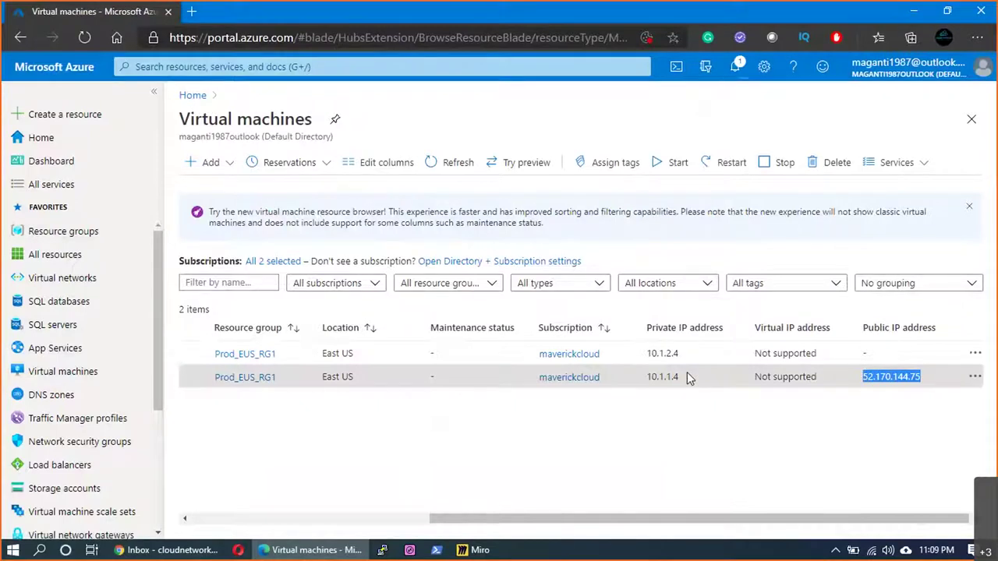
- Switch to Miro and draw an ellipse labelled Home below and between the two resource group boxes
key("alt+Tab")
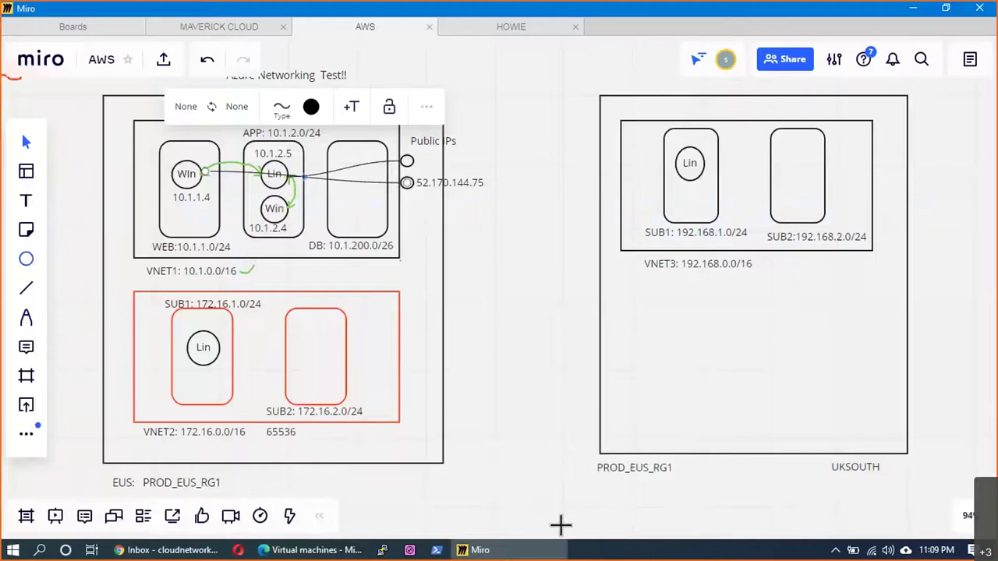
key("s")
mouse_move(485, 467)
left_mouse_down()
mouse_move(579, 501)
mouse_move(573, 493)
left_mouse_up()
type("Home")
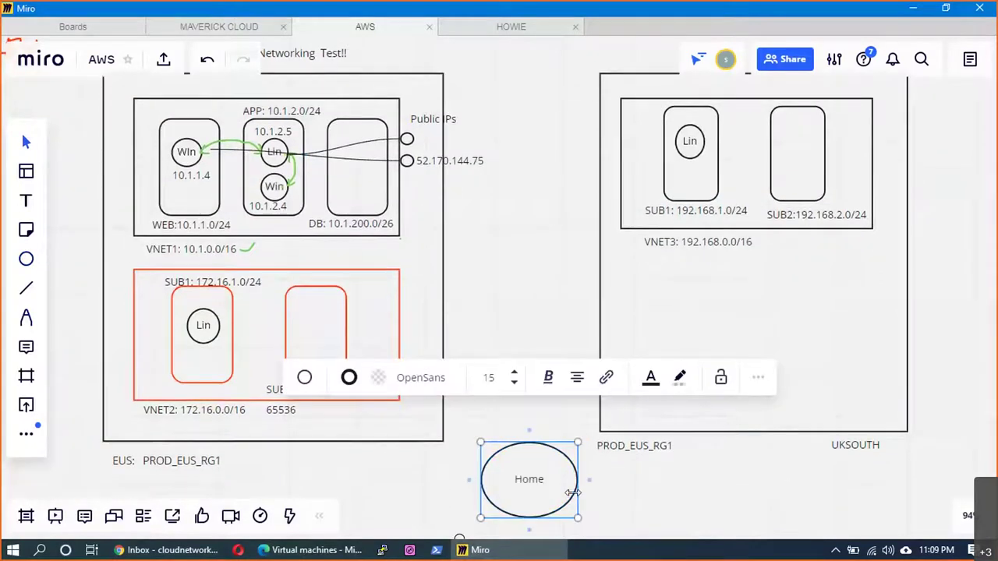
left_click(634, 496)
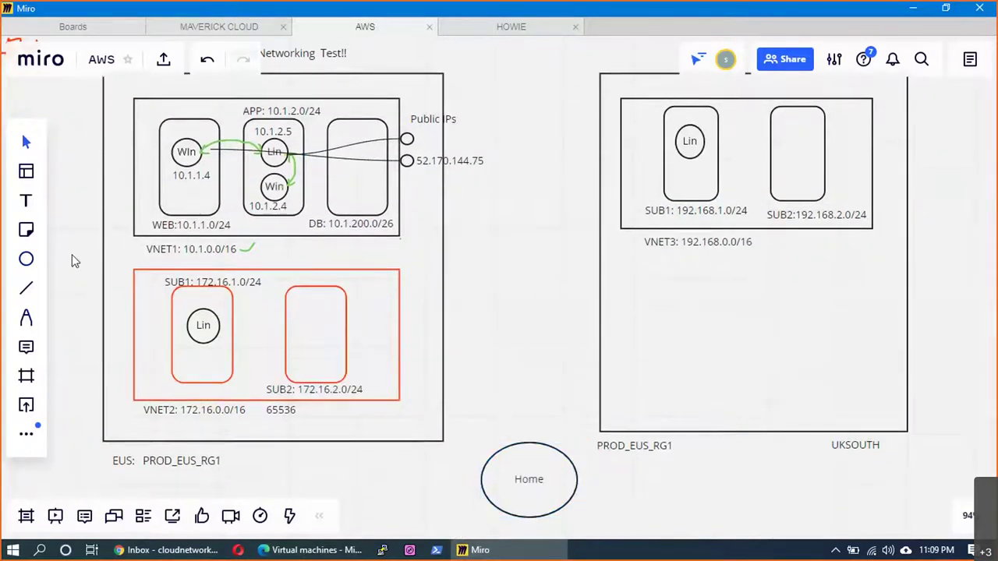
- Draw an arrow from the Home ellipse to just below the public IP label 52.170.144.75
left_click(25, 288)
mouse_move(542, 454)
left_mouse_down()
mouse_move(535, 345)
mouse_move(481, 179)
left_mouse_up()
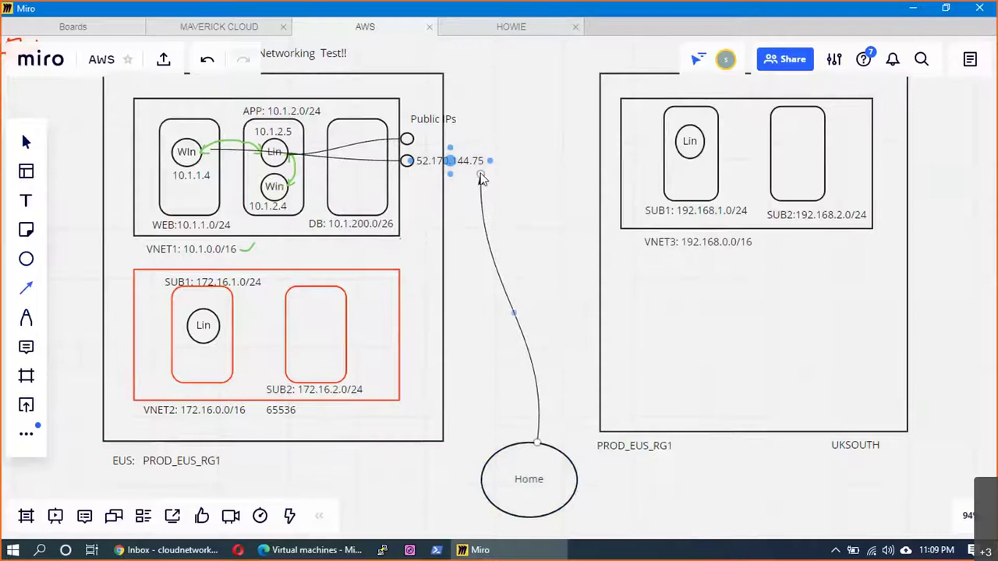
left_click(627, 496)
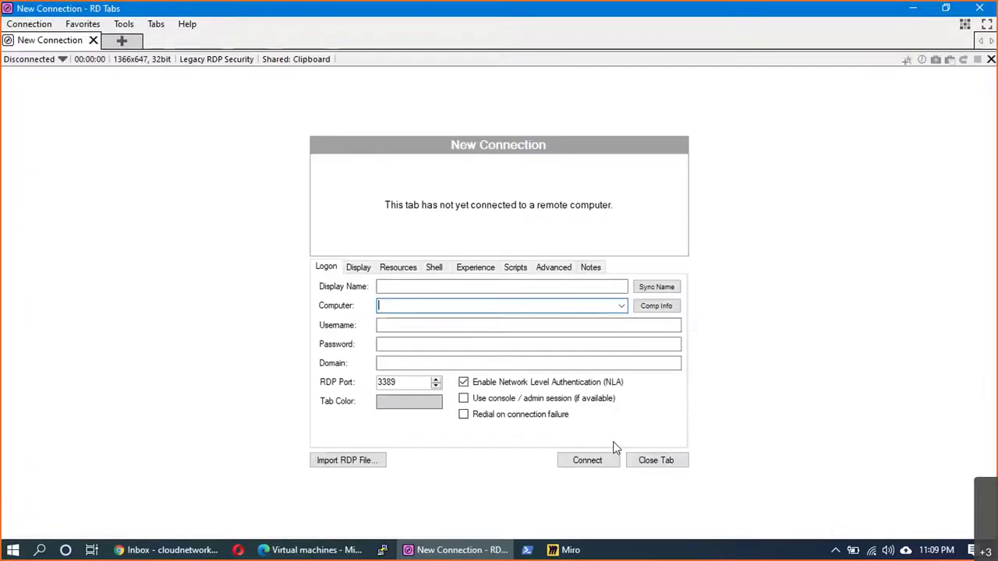
- In RD Tabs, set the new connection's computer to 52.170.144.75 and enter the administrator username
key("ctrl+v")
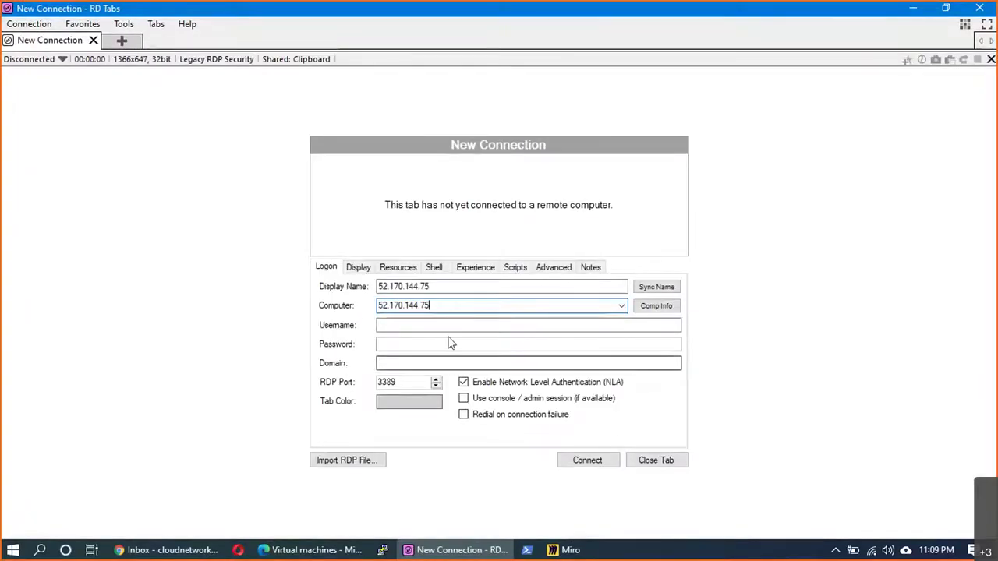
left_click(403, 325)
type("sree")
key("Tab")
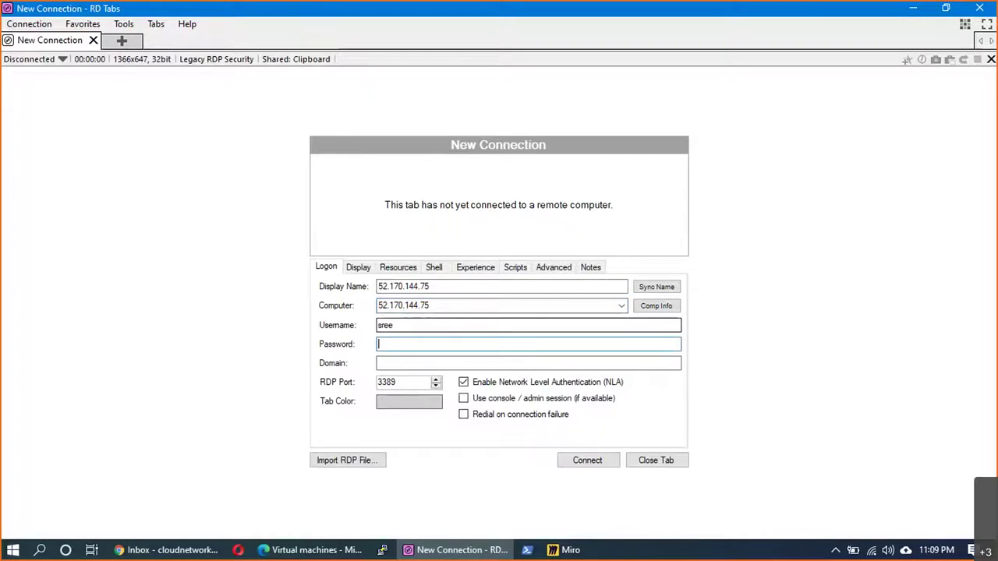
- Enter the account password, connect to webwinvm1 despite the untrusted certificate, and allow it to be discoverable on the network
type("*********")
key("BackSpace")
key("BackSpace")
key("BackSpace")
key("BackSpace")
key("BackSpace")
key("BackSpace")
key("BackSpace")
key("BackSpace")
key("BackSpace")
type("**************")
left_click(588, 461)
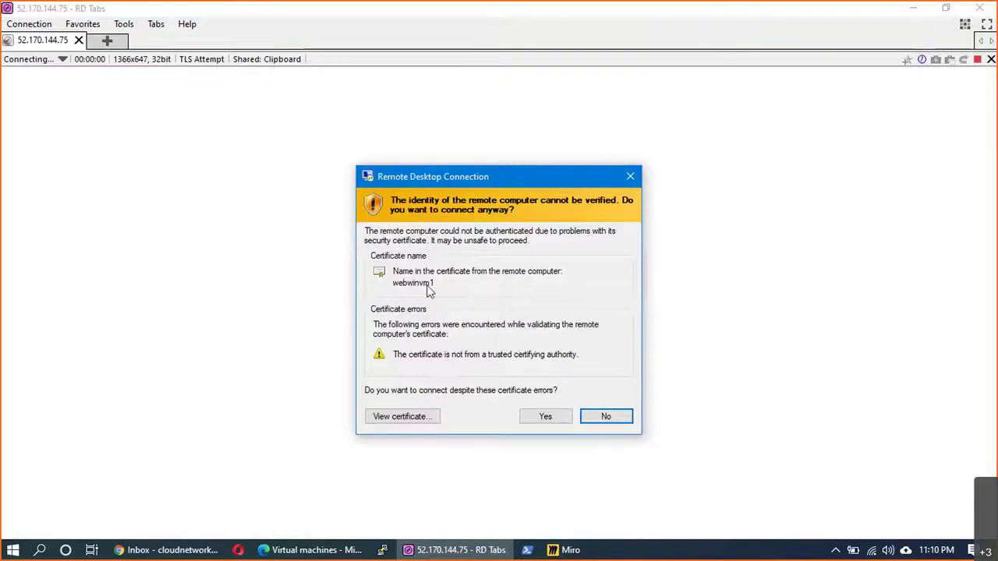
left_click(528, 417)
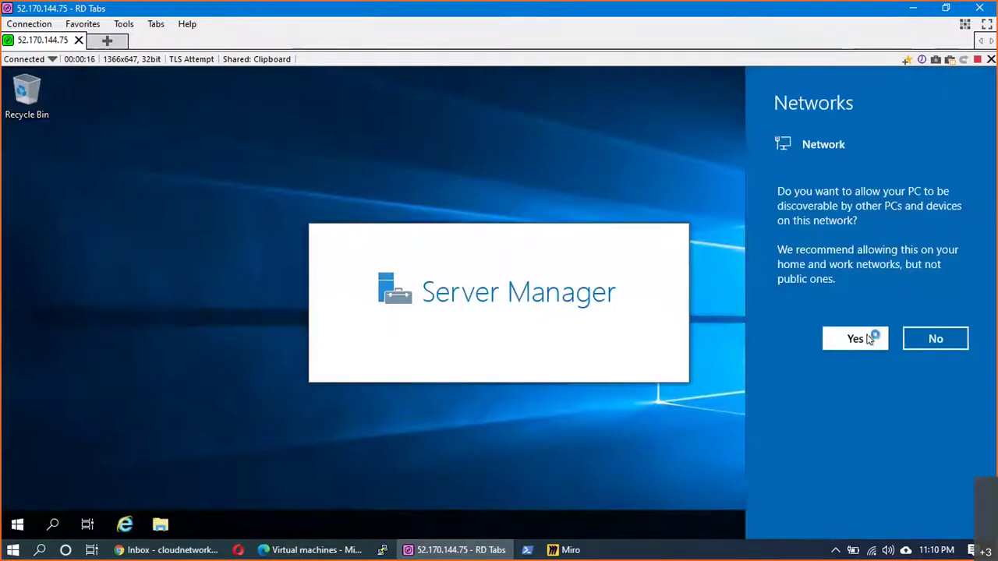
left_click(876, 338)
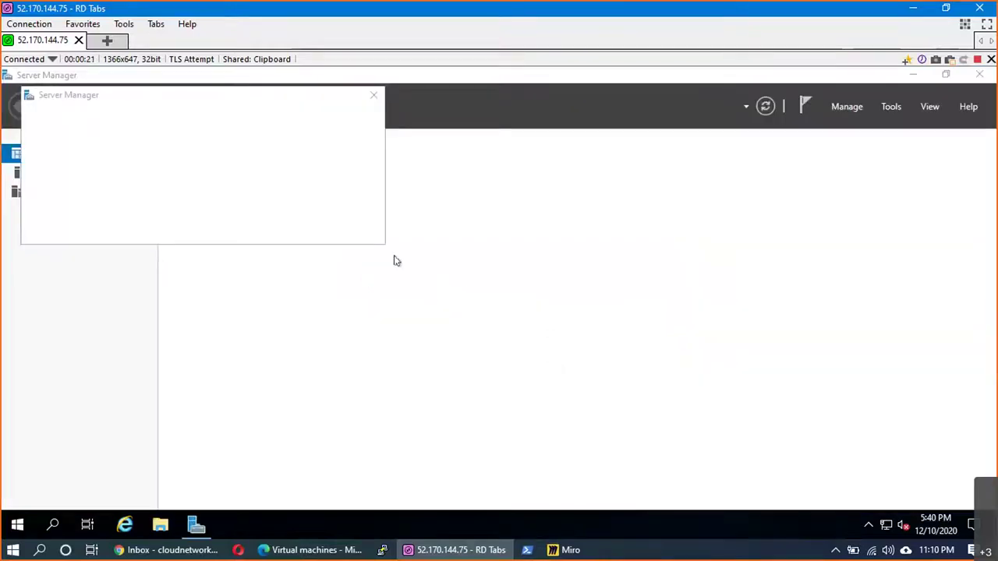
- Check webwinvm1's private and public IP addresses in the Azure portal's virtual machines list and return to the remote session
left_click(289, 551)
left_click_drag(532, 519, 239, 399)
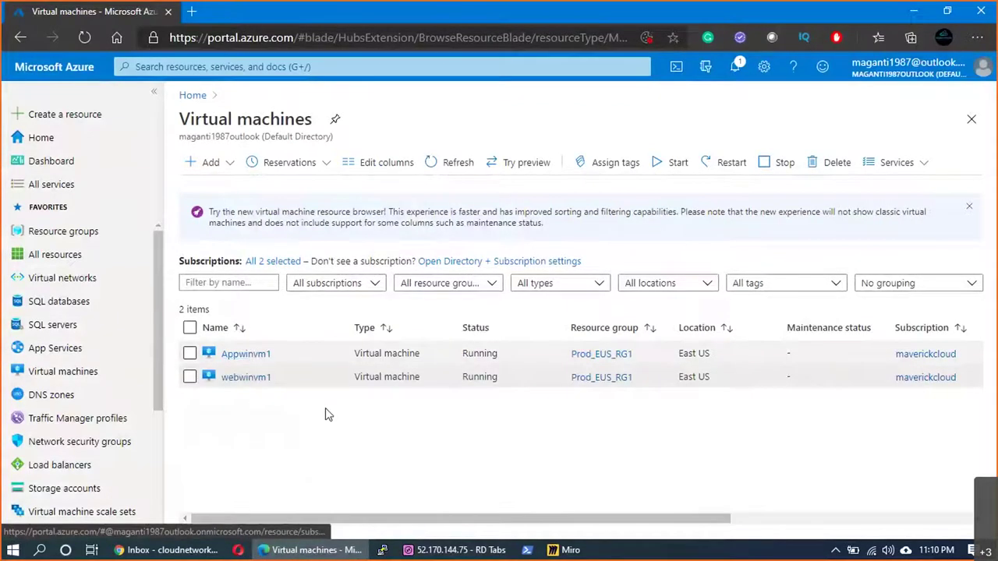
left_click_drag(550, 519, 870, 506)
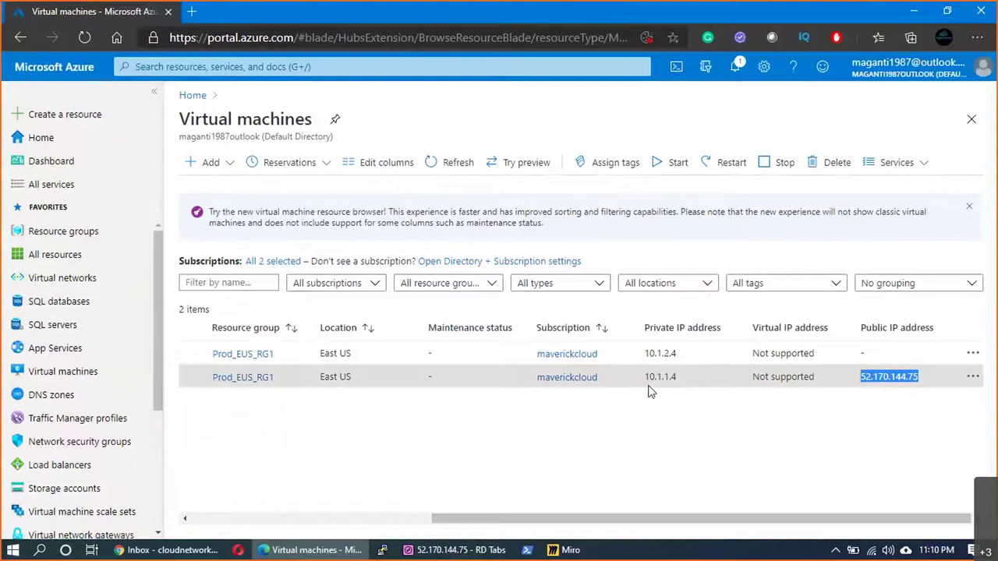
key("alt+Tab")
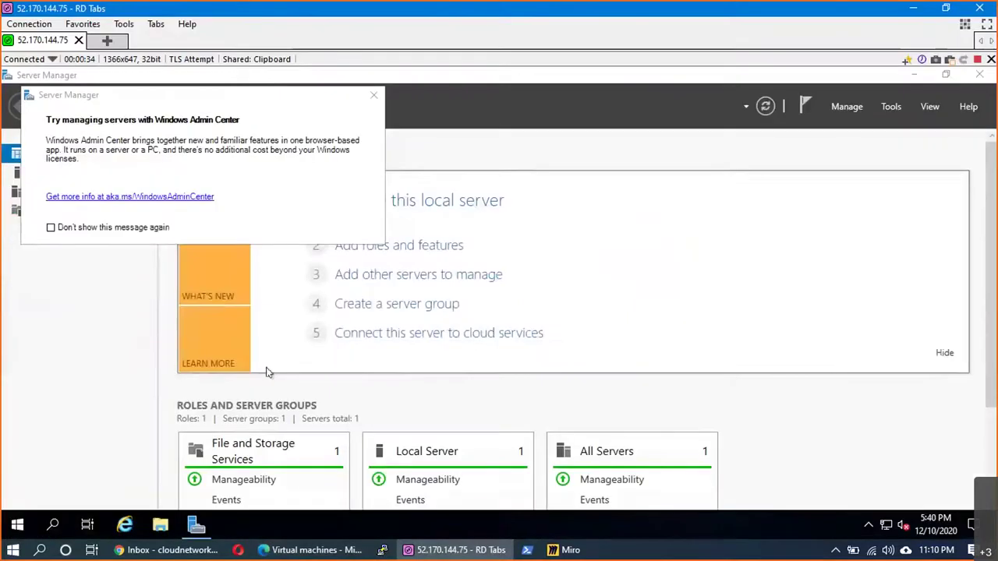
- Open PowerShell on webwinvm1, run ipconfig, and examine its IPv4 address, subnet mask and default gateway
left_click(19, 524)
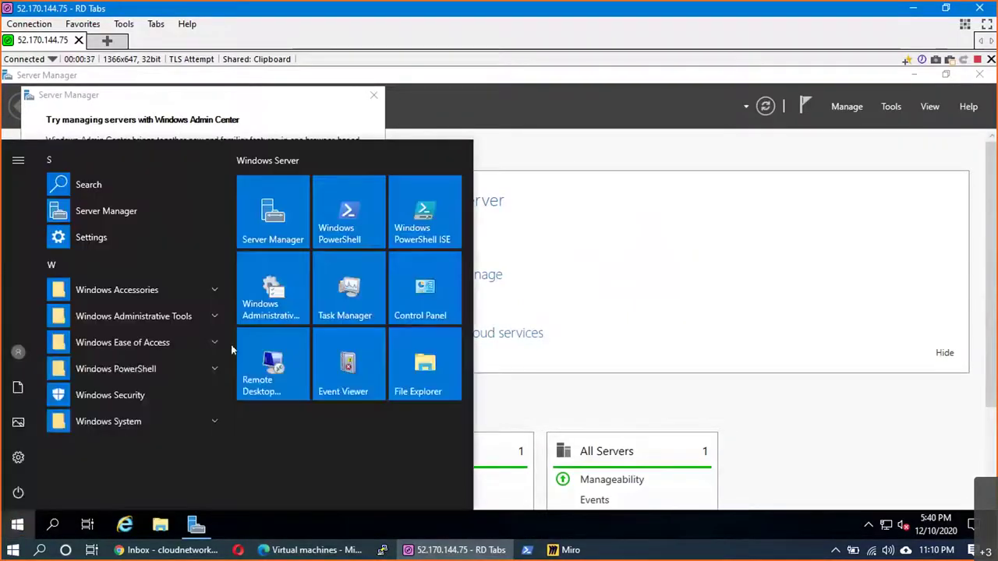
left_click(349, 225)
type("ipconfig")
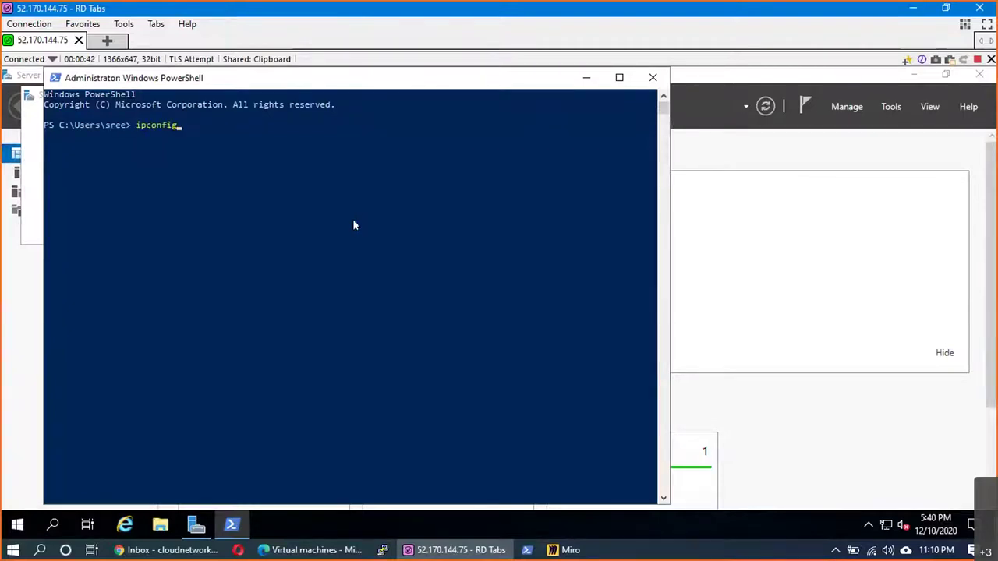
key("Return")
left_click_drag(244, 217, 281, 245)
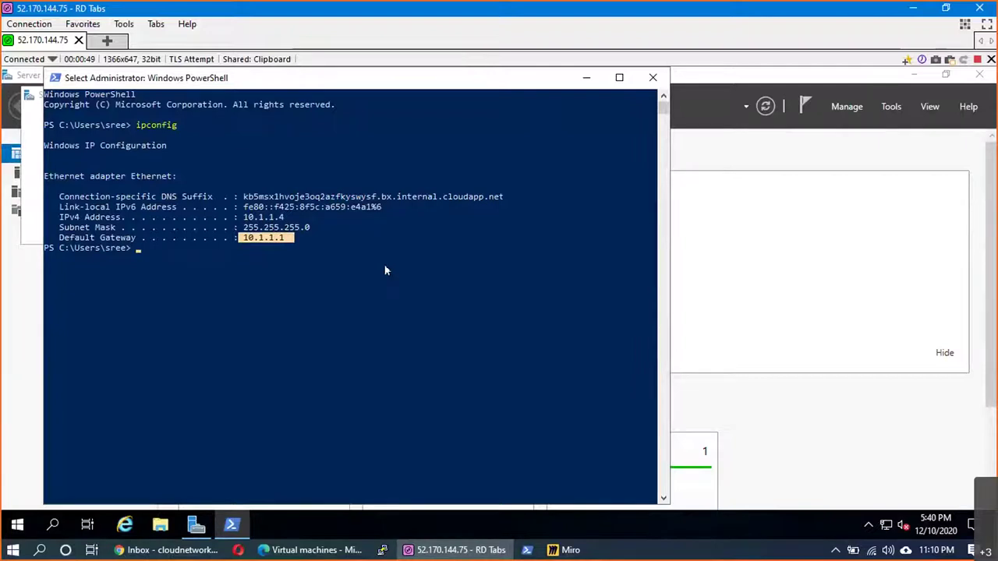
key("Return")
key("Return")
key("Return")
key("Return")
key("Return")
key("Return")
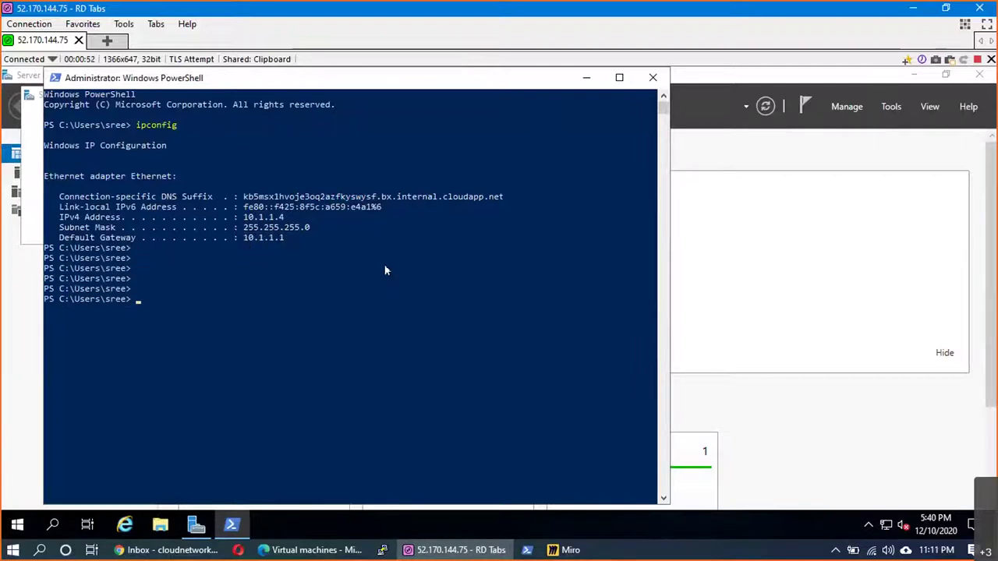
- Look up Appwinvm1's private IP address in the Azure portal and ping 10.1.2.4 from webwinvm1's PowerShell
key("alt+Tab")
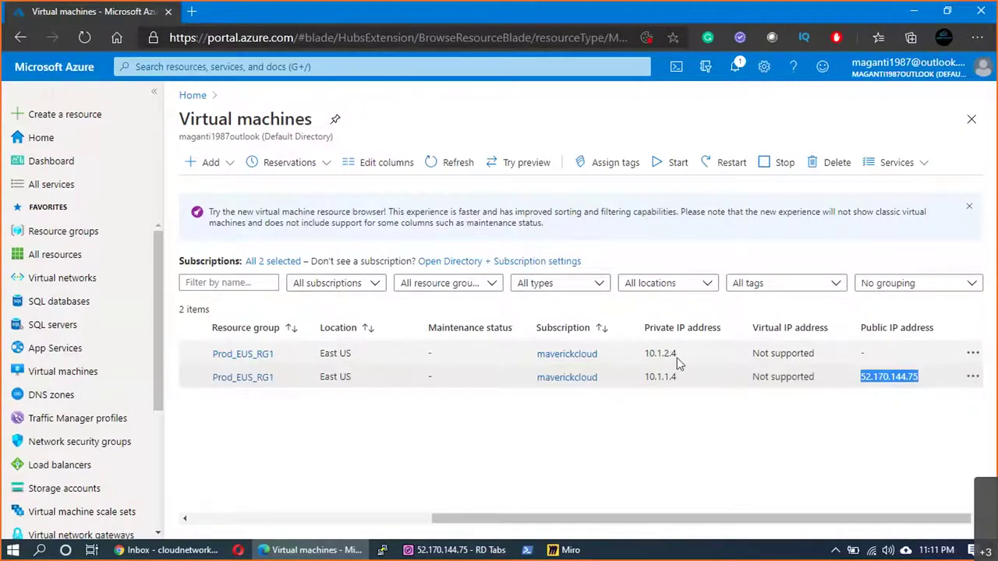
key("alt+Tab")
left_click(287, 294)
type("ping ")
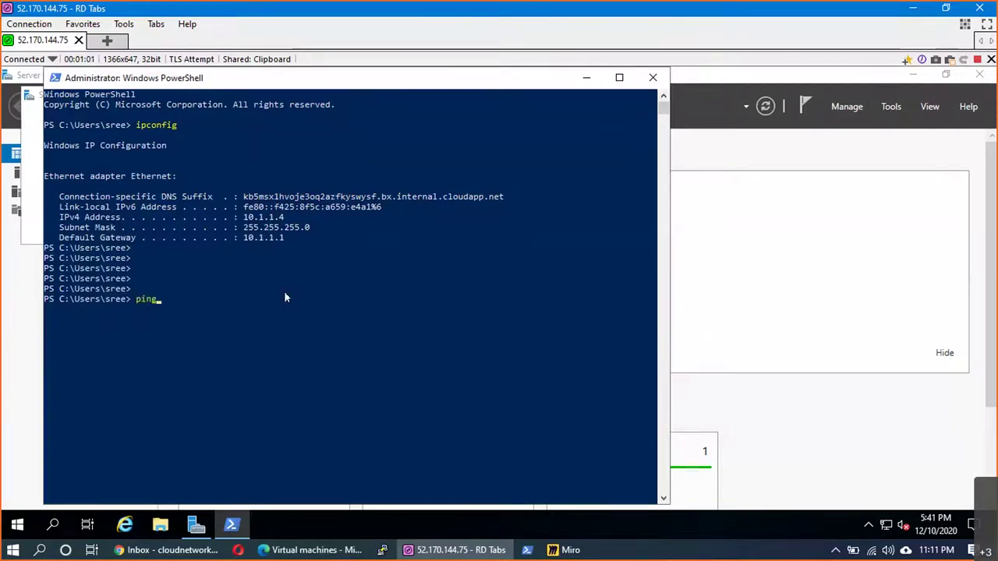
type("10.1.2.4")
key("Return")
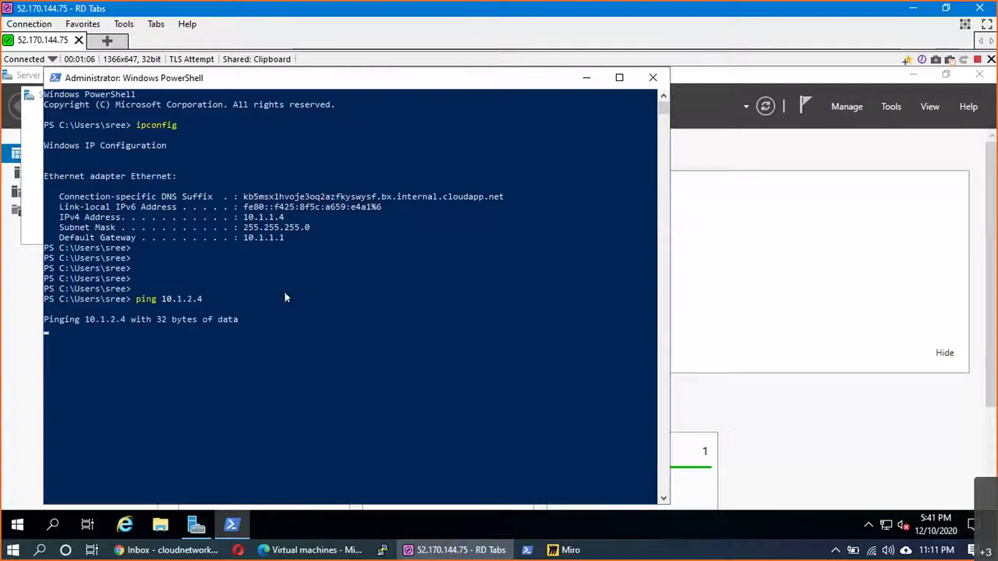
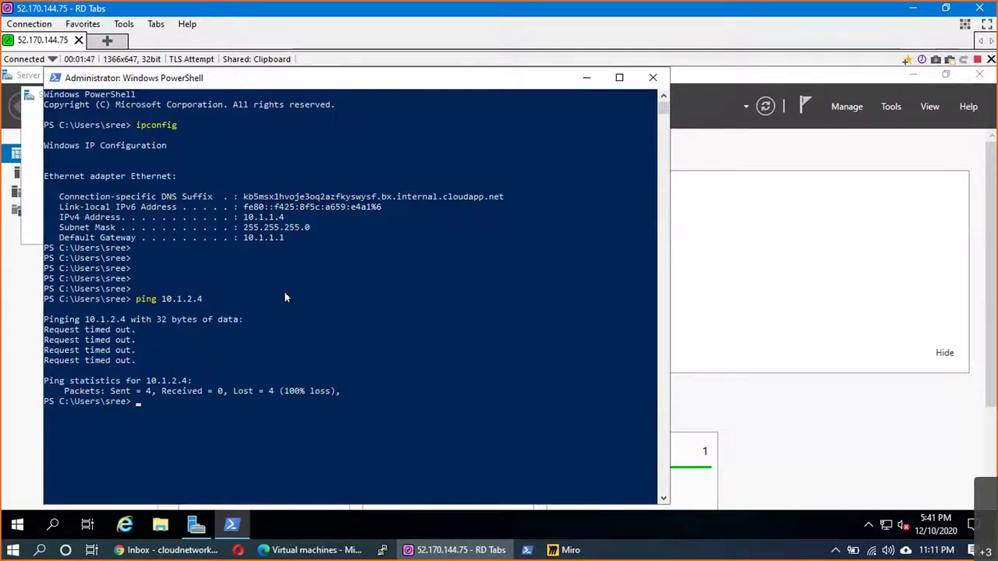
- Examine the link between the WEB and APP machines in the Miro diagram and recheck the ping target in PowerShell
key("alt+Tab")
key("Tab")
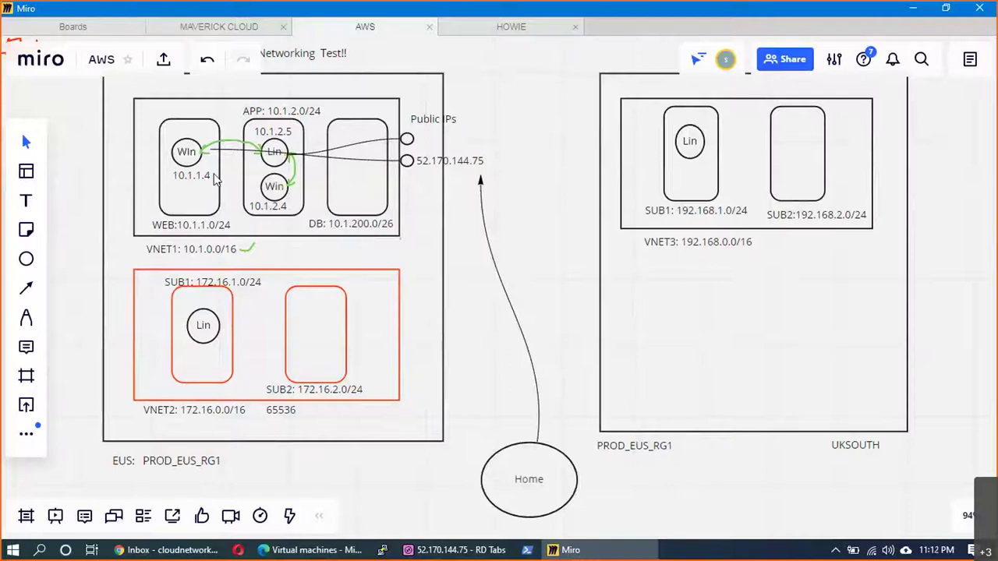
left_click(226, 145)
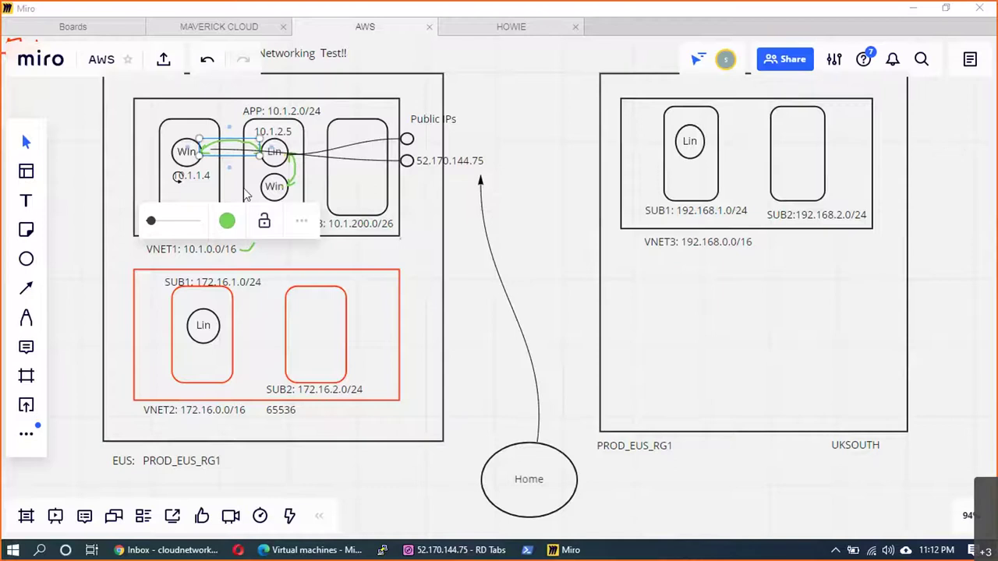
left_click(315, 551)
left_click(460, 551)
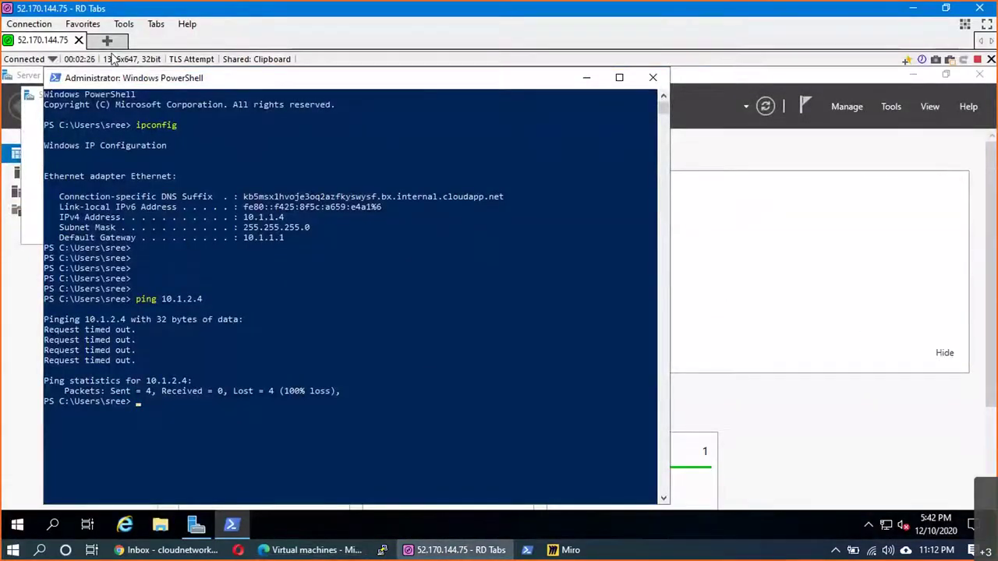
left_click(203, 402)
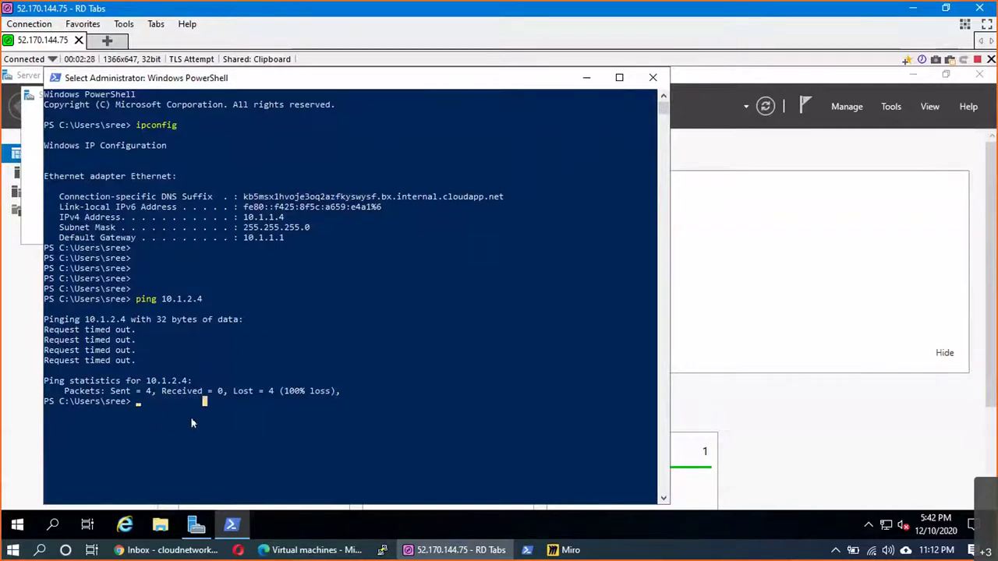
left_click_drag(161, 300, 206, 299)
left_click(571, 550)
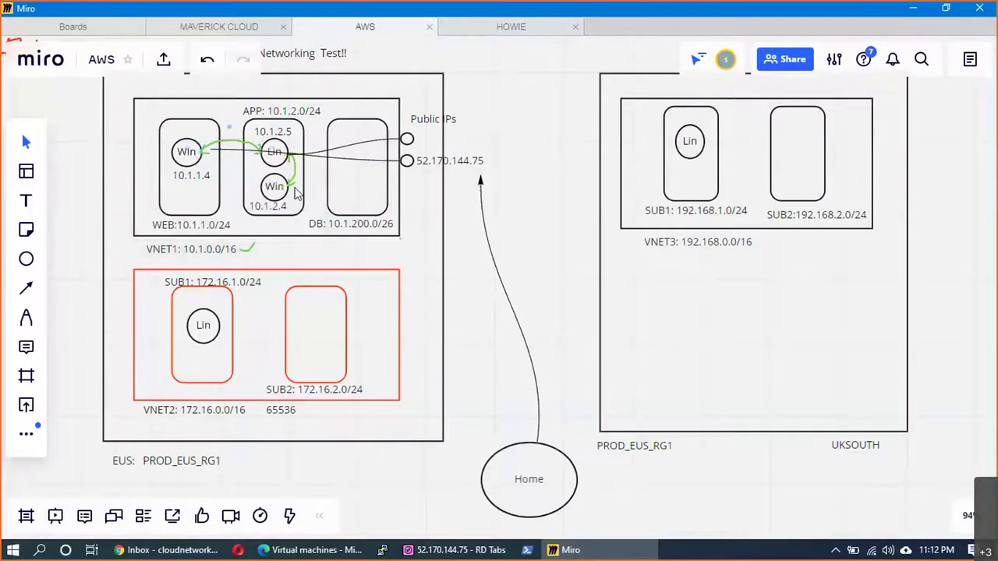
- Draw freehand pen strokes from Home towards the APP subnet's Win machine and undo them
left_click(26, 317)
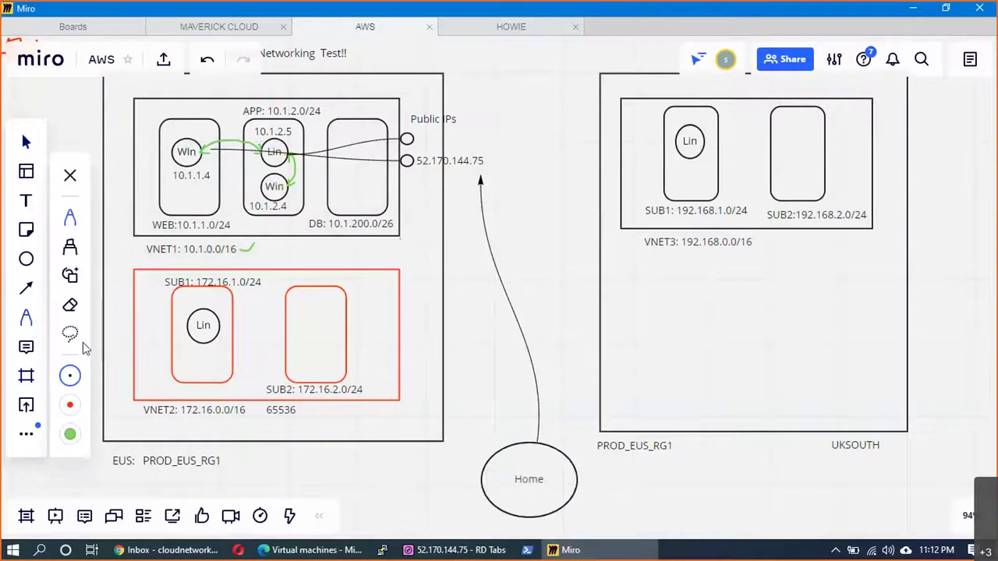
left_click(72, 378)
mouse_move(515, 463)
left_mouse_down()
mouse_move(499, 361)
mouse_move(457, 235)
mouse_move(420, 216)
mouse_move(304, 193)
left_mouse_up()
left_click_drag(423, 205, 419, 206)
key("ctrl+z")
key("ctrl+z")
- Refresh the Azure portal's virtual machines list and copy applinvm2's public IP address
left_click(288, 552)
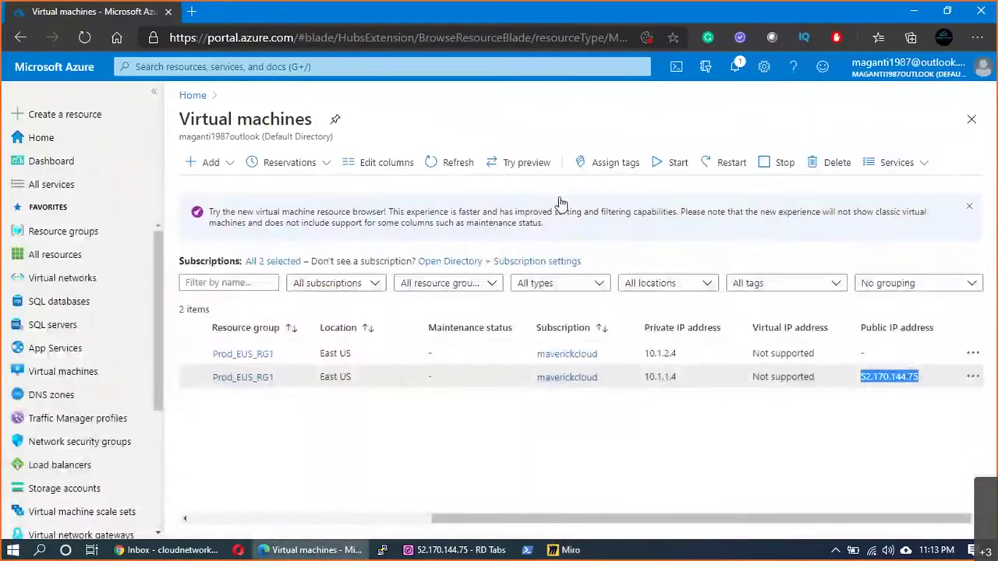
left_click(455, 174)
scroll(413, 483, "left", 5)
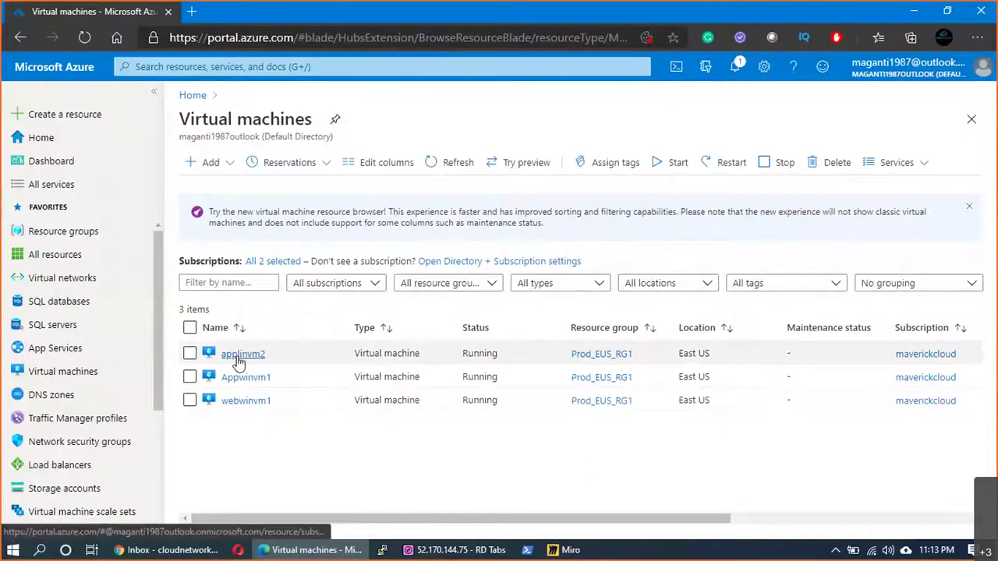
left_click_drag(521, 518, 784, 519)
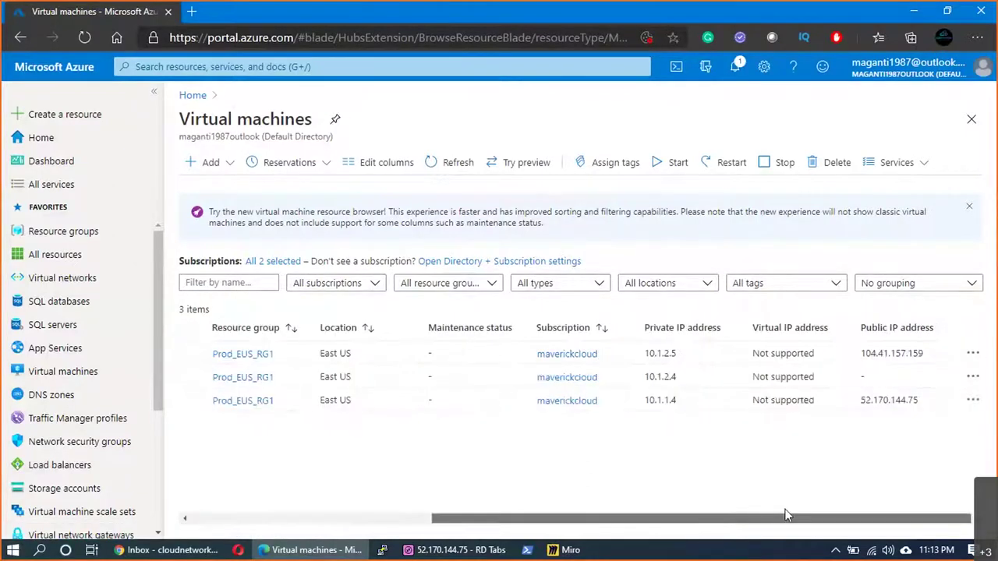
left_click_drag(924, 354, 859, 353)
key("ctrl+c")
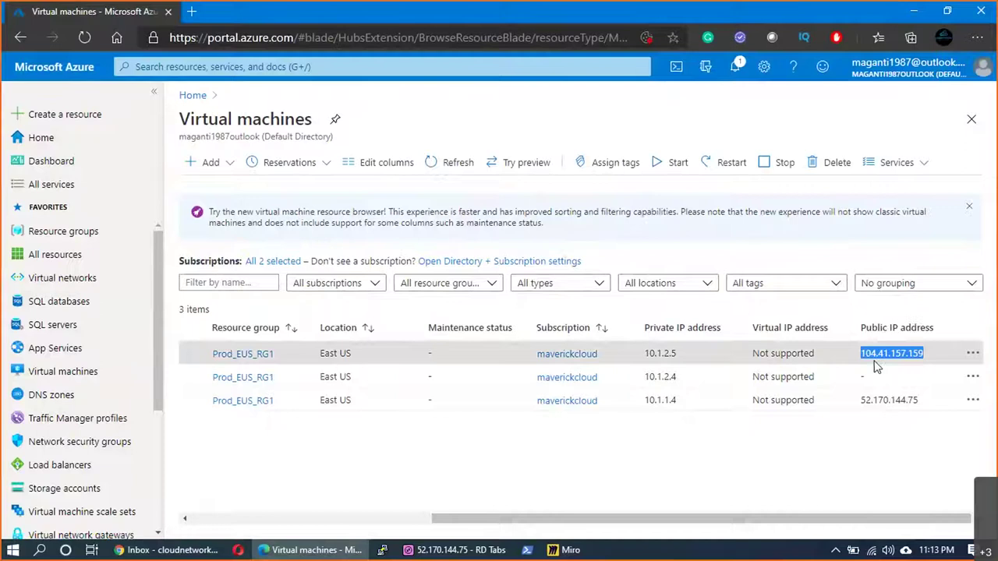
- In the Miro diagram, label the upper Public IPs circle 104.41.157.159
key("alt+Tab")
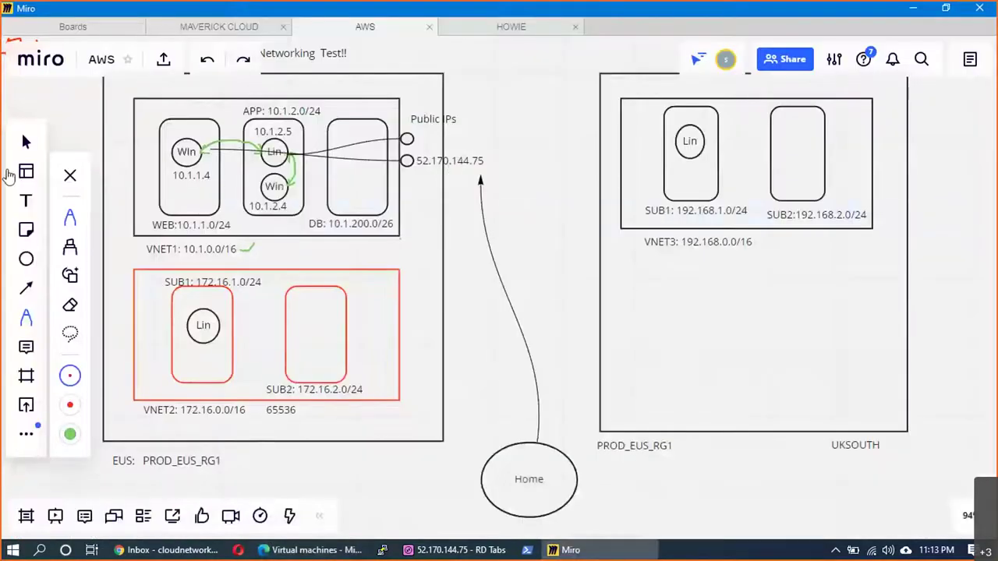
key("t")
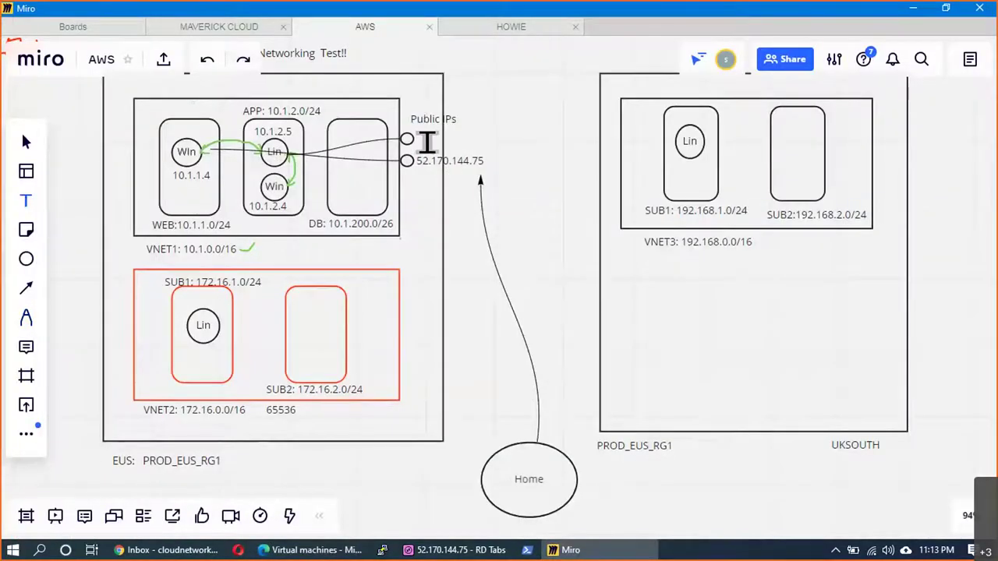
left_click(413, 139)
key("ctrl+v")
left_click(468, 318)
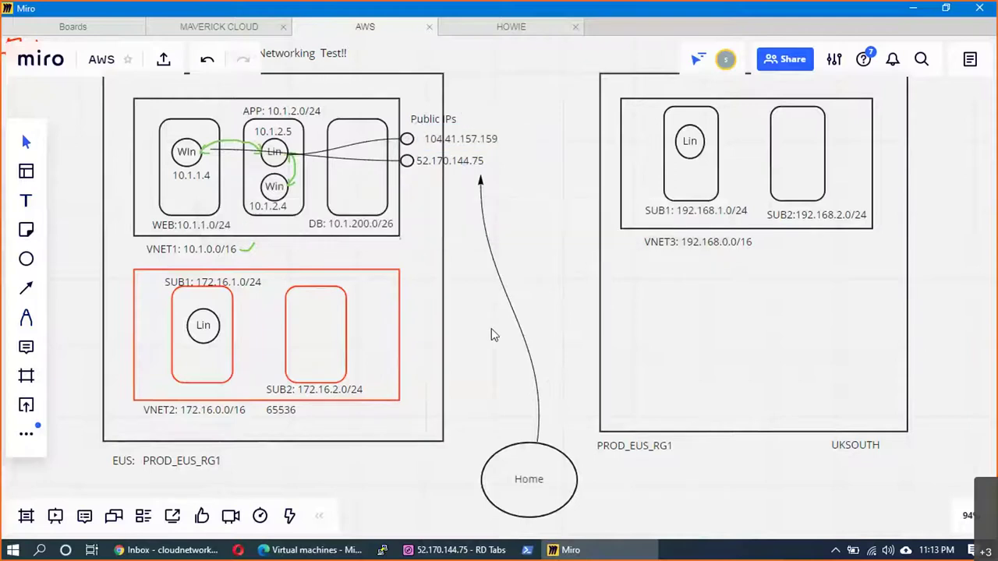
- Move the 104.41.157.159 label right beside the upper Public IPs circle in the Miro diagram
left_click_drag(472, 133, 465, 138)
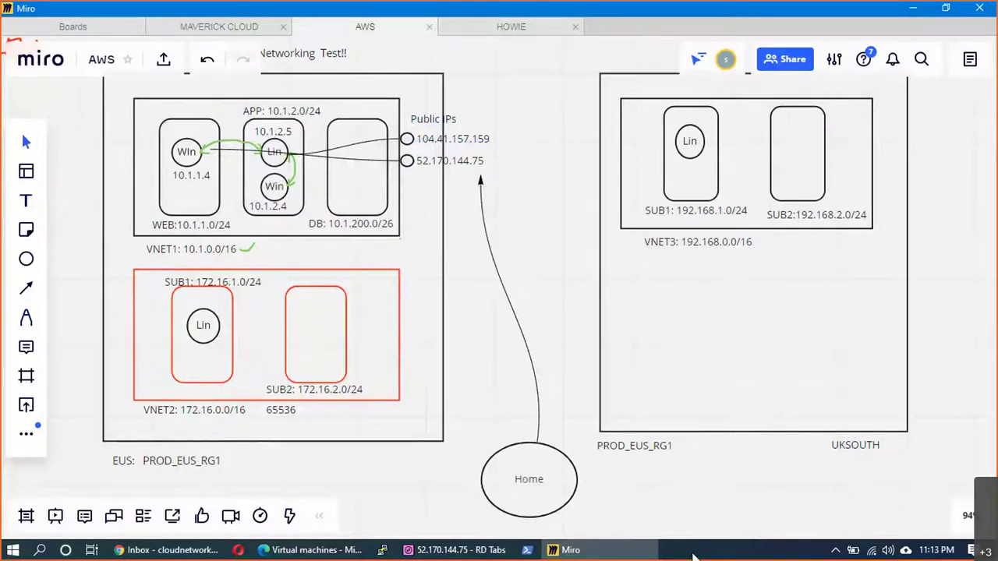
- Switch to a local Windows PowerShell window, change to the Downloads folder and list its files
left_click(533, 552)
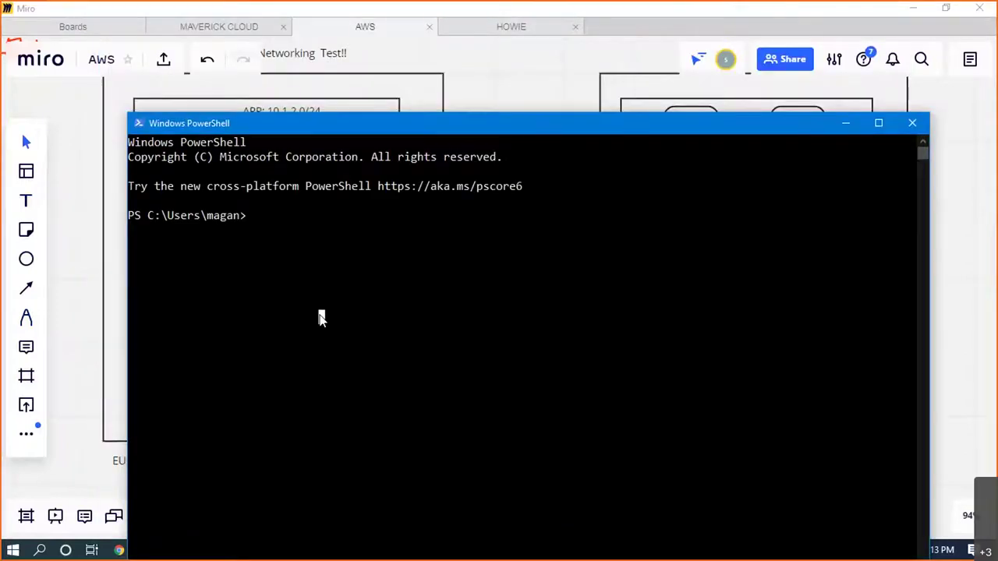
left_click(321, 318)
key("Escape")
type("cd down")
key("Tab")
key("Return")
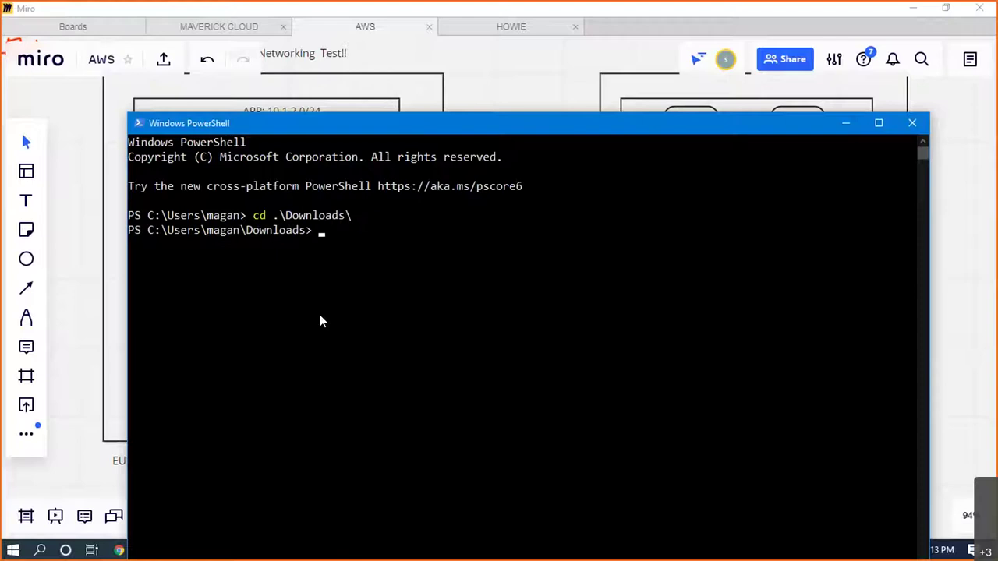
key("Return")
key("Return")
type("ls")
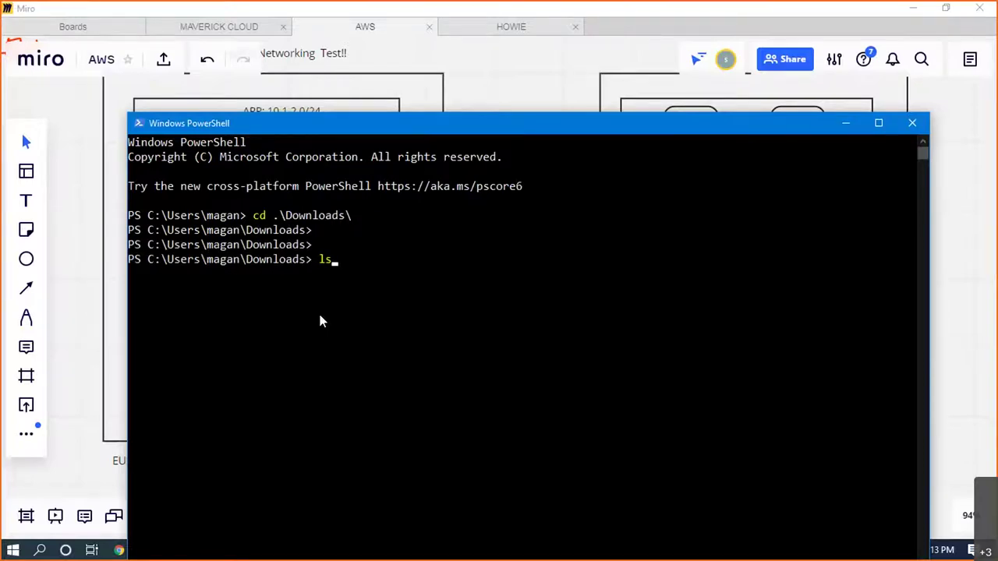
key("Return")
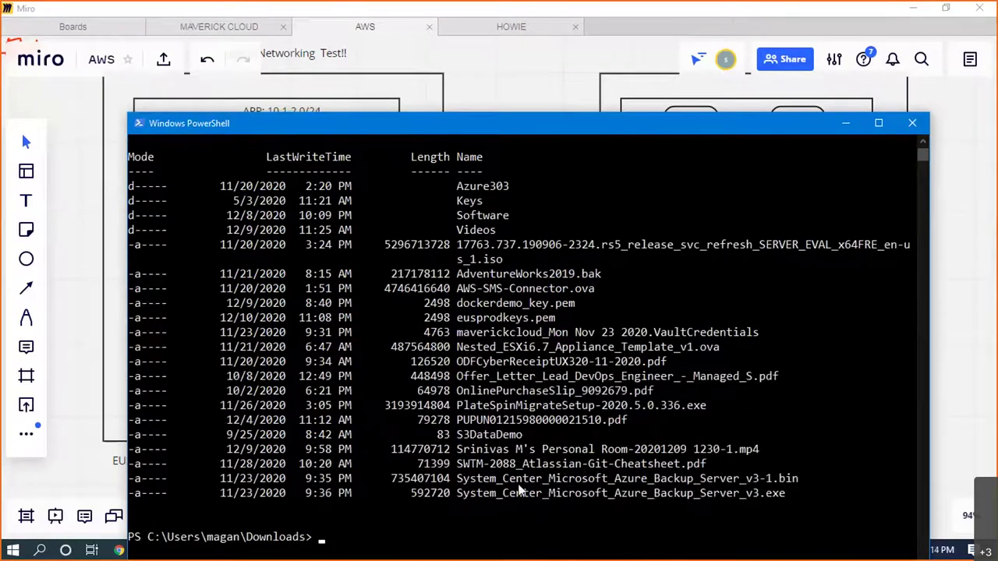
- Highlight the eusprodkeys.pem entry in the folder listing to examine the key file, and clear the highlight
double_click(496, 318)
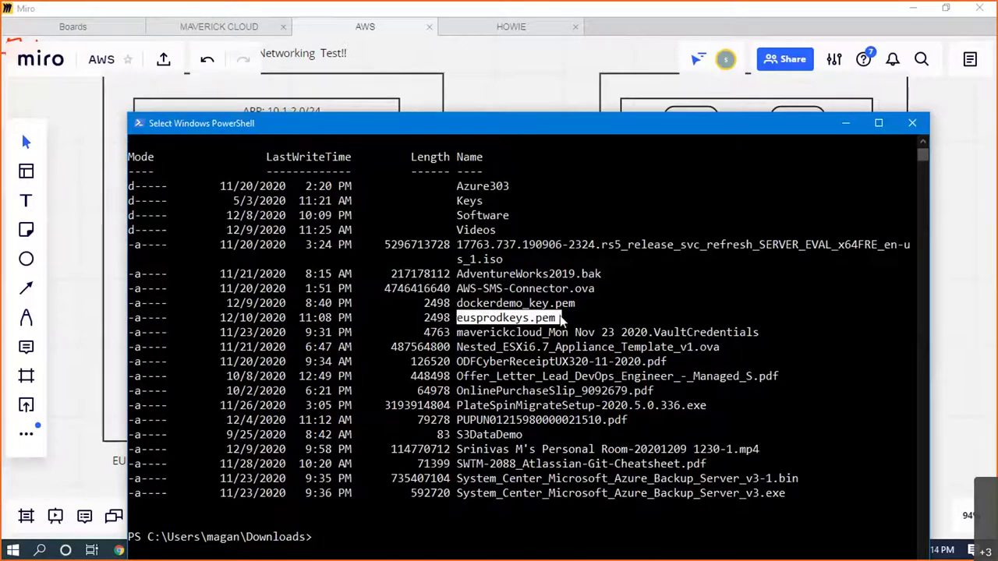
left_click(421, 318, "shift")
left_click(312, 318, "shift")
left_click(147, 318, "shift")
left_click(129, 318, "shift")
left_click(433, 390)
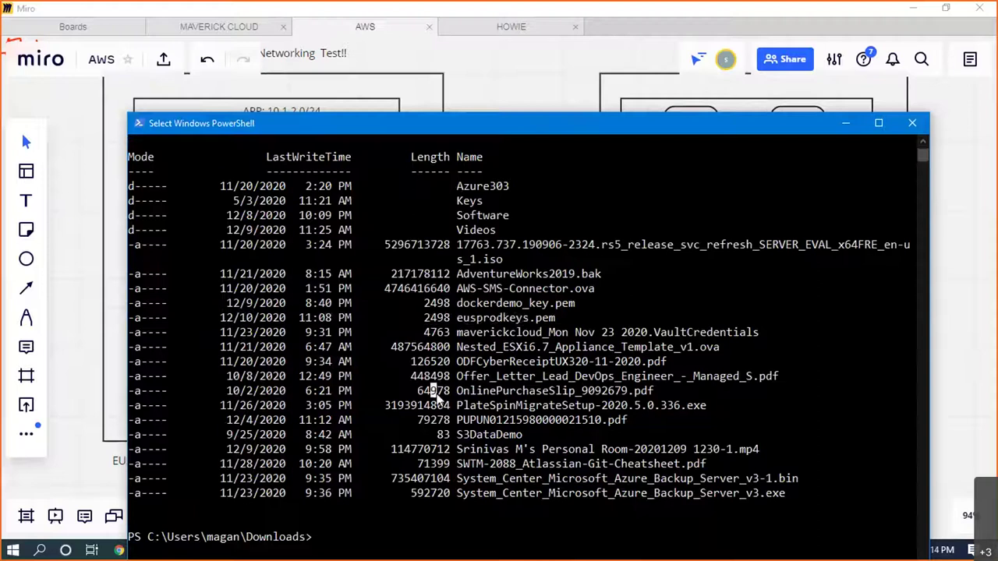
- Enter the SSH command ssh -i .\eusprodkeys.pem azureuser@ and recheck applinvm2's public IP address in the Azure portal
type("ssh -i")
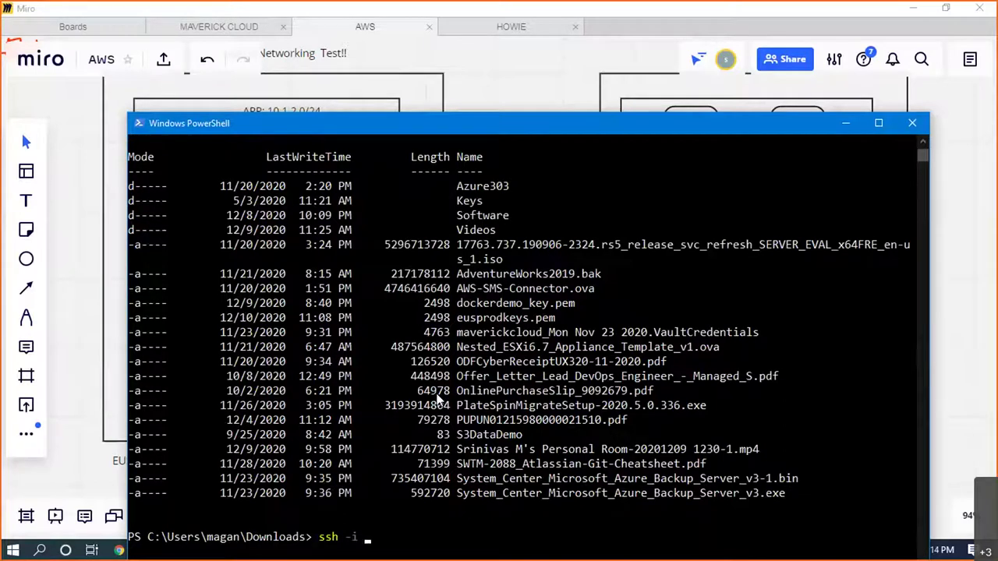
type(".\\eusprodkeys.pem")
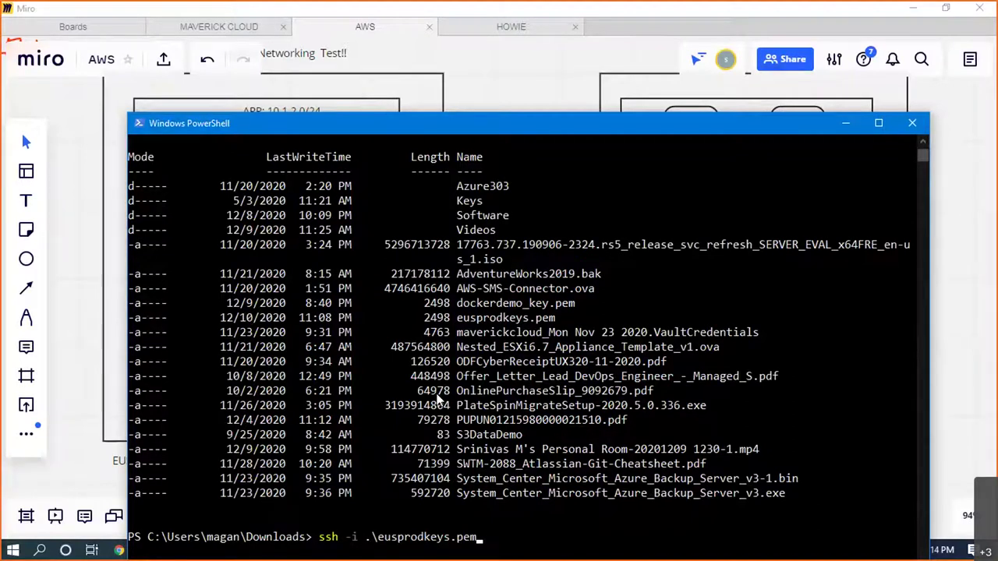
type(" azureuser@")
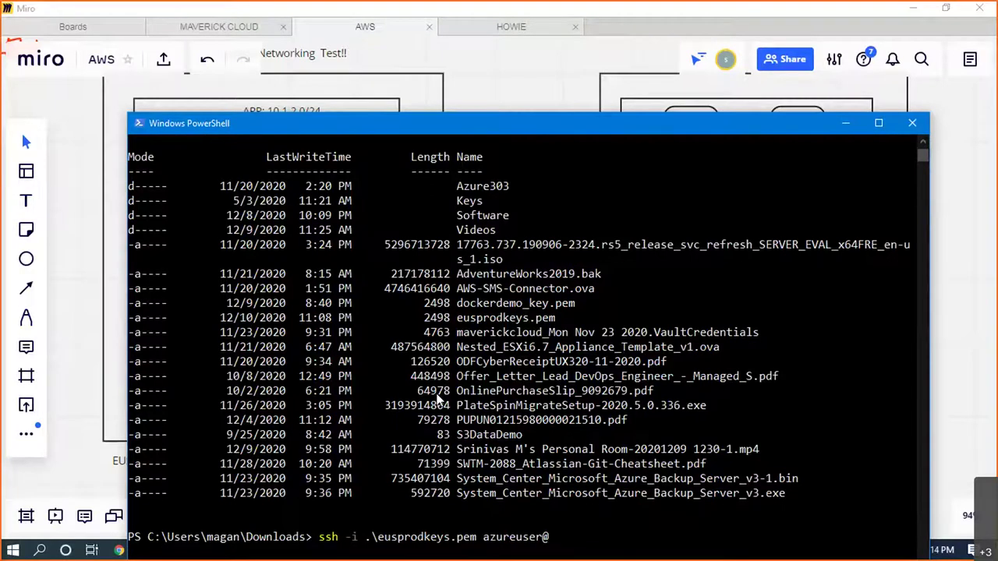
key("alt+Tab")
key("Tab")
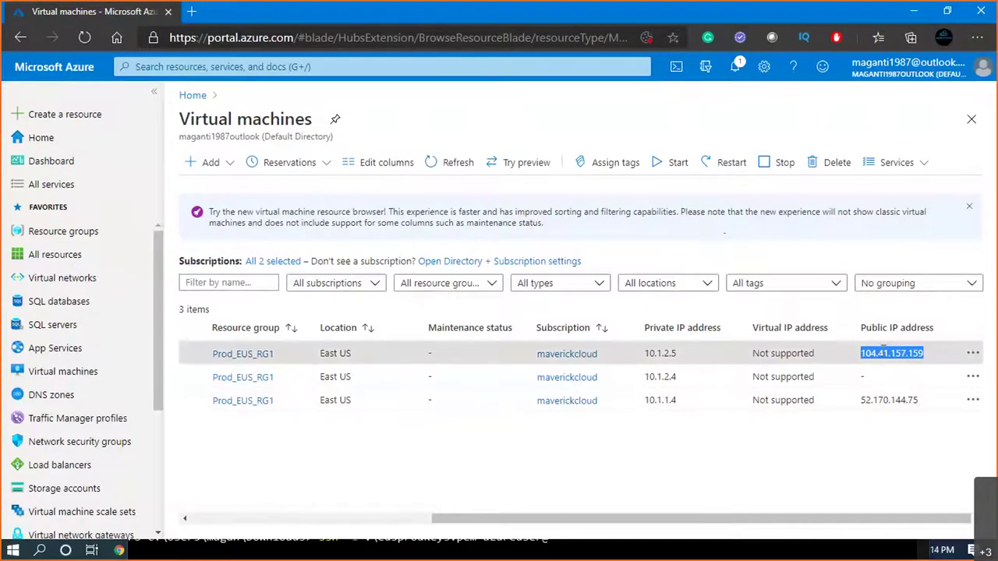
key("alt+Tab")
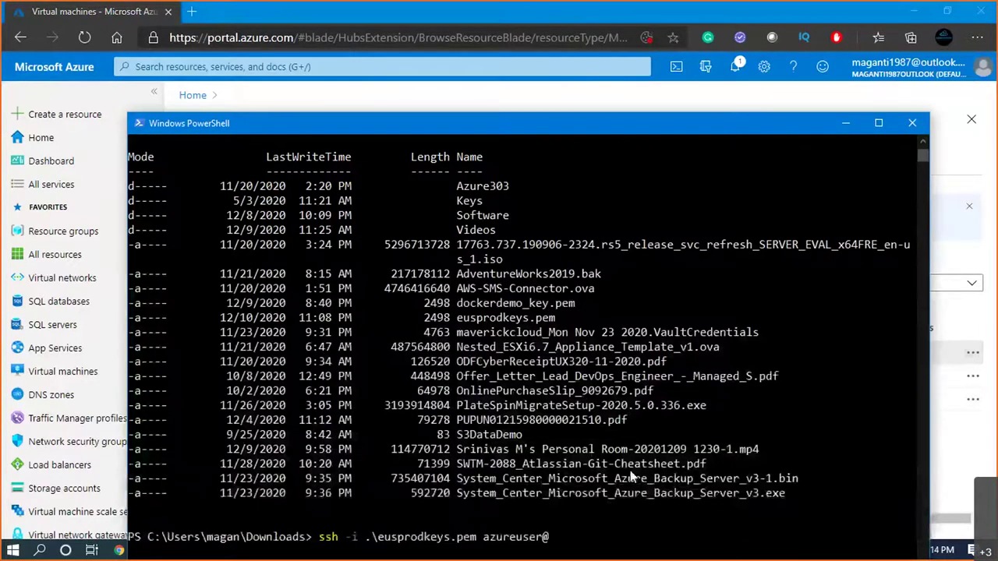
type("104.41.157.159")
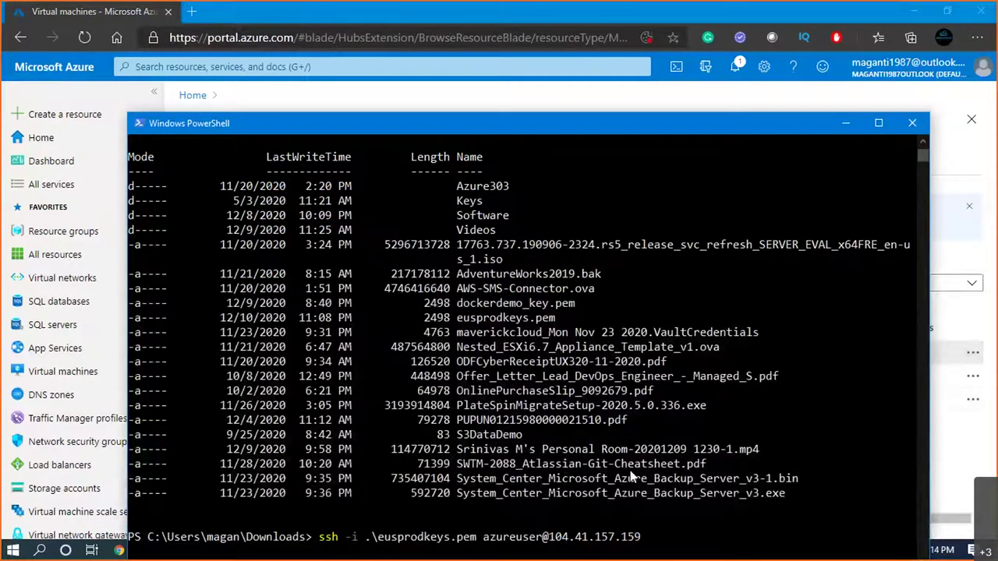
key("Return")
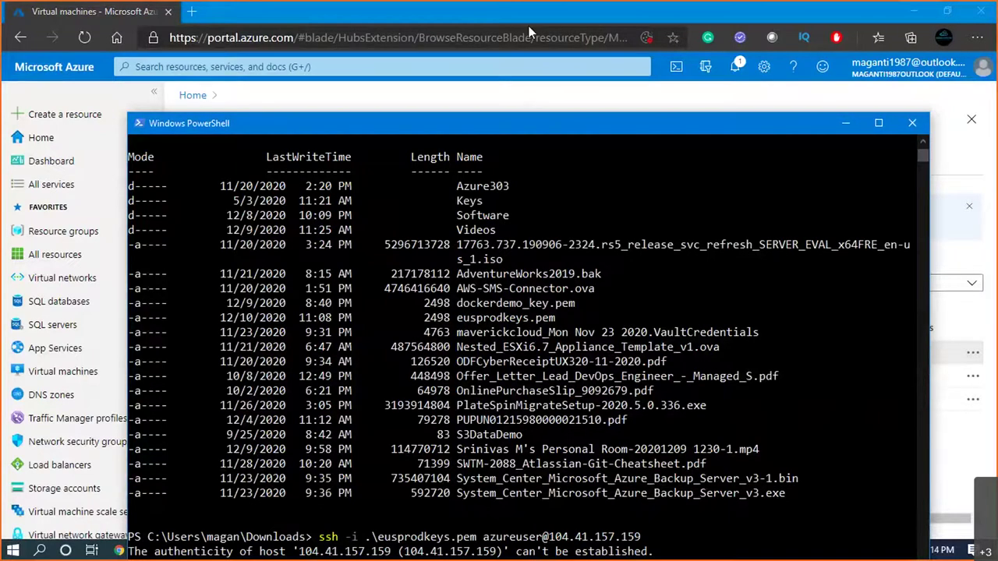
type("yes")
key("Return")
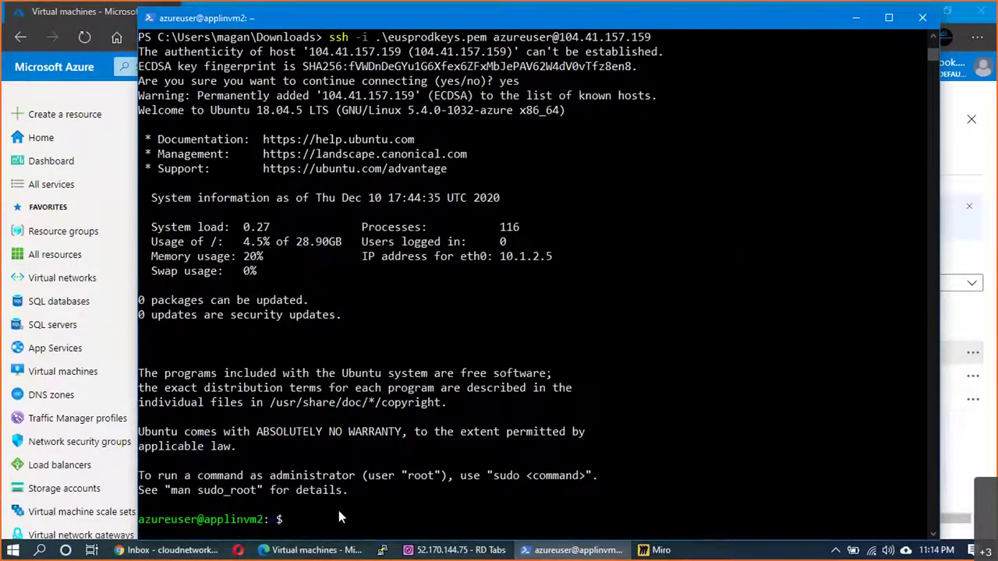
- Switch to the root user on the Linux VM with sudo su - and space out the prompt with empty lines
type("sudo su -")
key("Return")
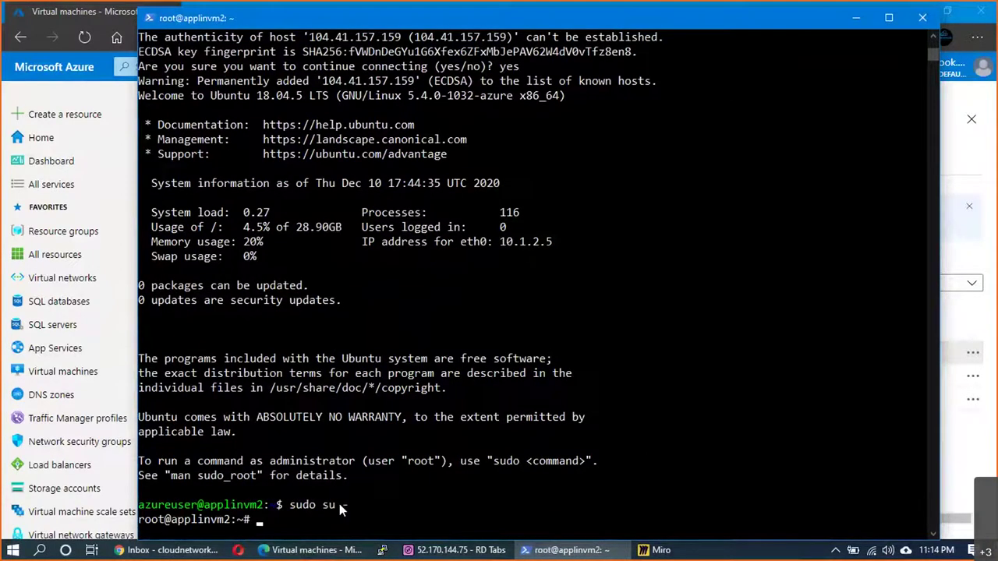
key("Return")
key("Return")
key("Return")
key("Return")
key("Return")
key("Return")
key("Return")
key("Return")
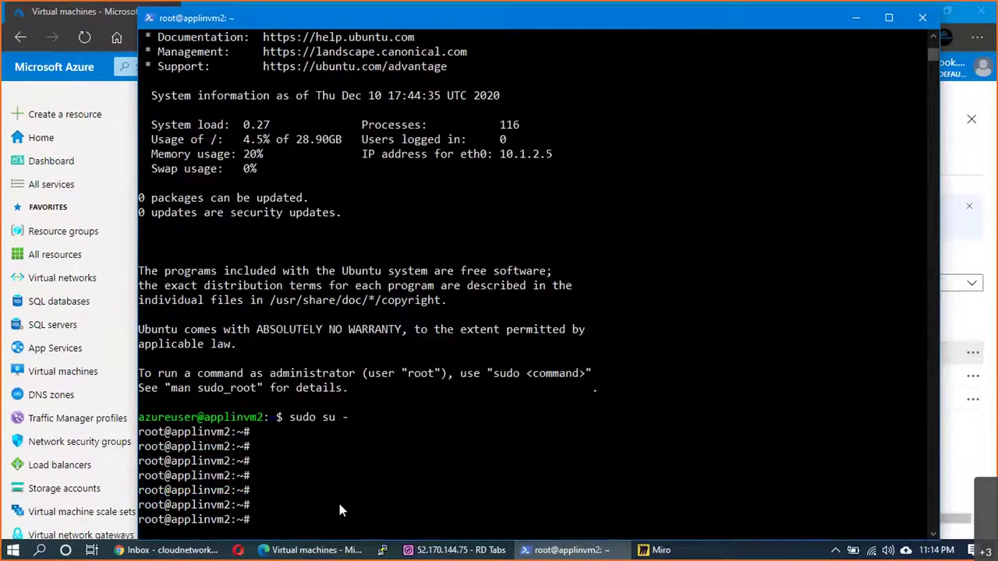
key("Return")
key("Return")
- Display the Linux VM's network interface configuration with ifconfig
type("ifcinfig")
key("Return")
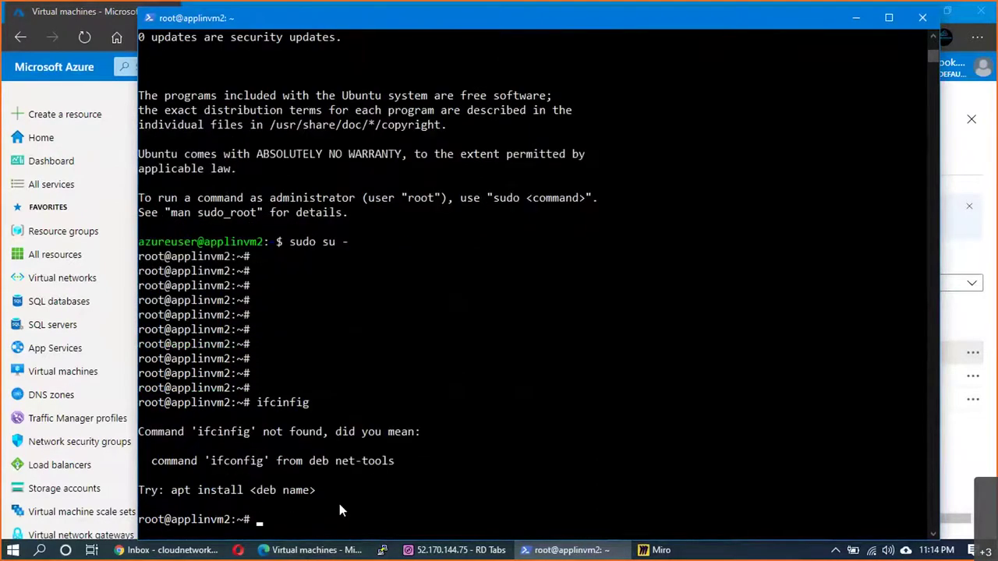
type("ifconfig")
key("Return")
type("ifconfig")
key("Return")
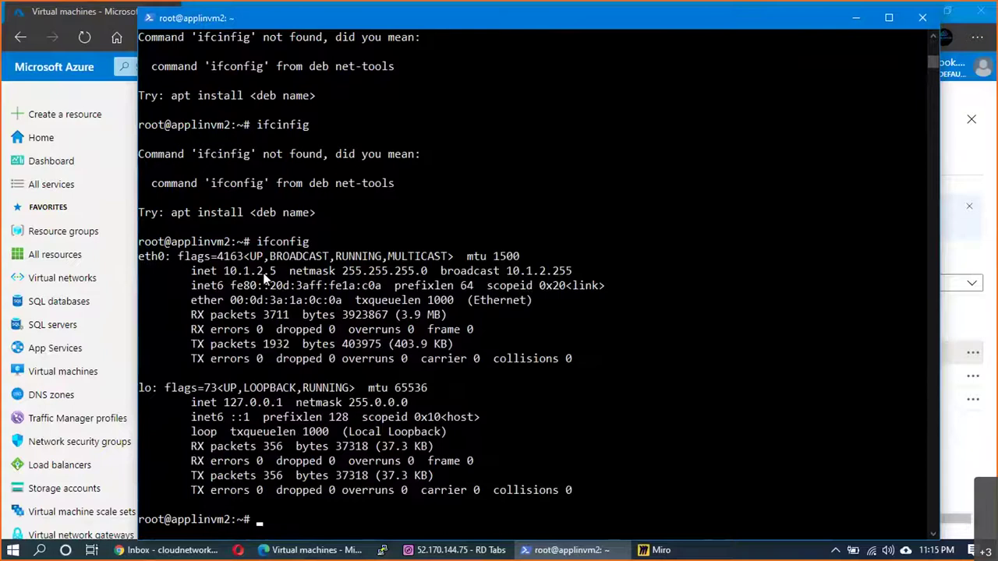
- Switch to Miro and examine the private IP addresses of the Linux and Windows VMs in the APP subnet of VNET1
key("alt+Tab")
key("Tab")
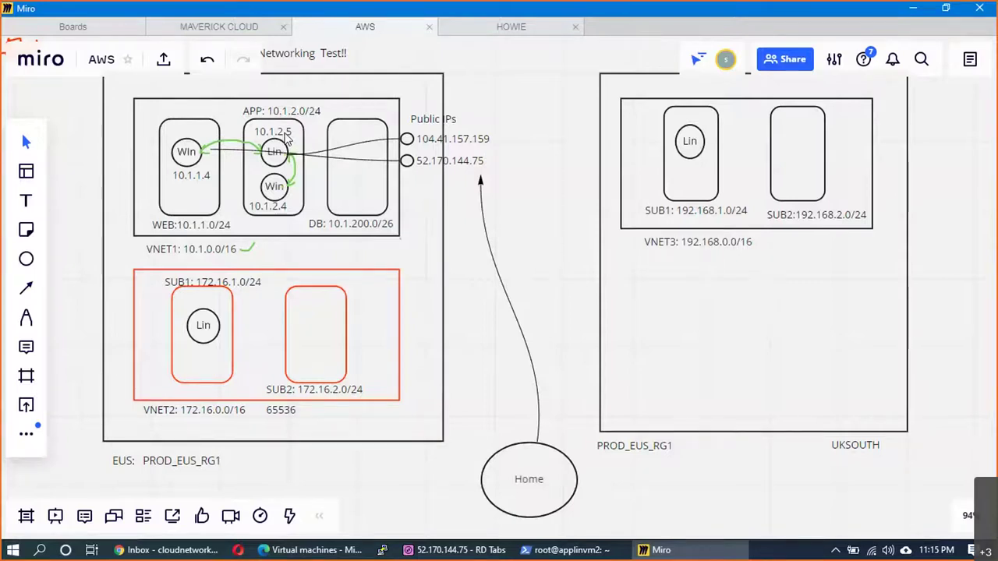
key("alt+Tab")
left_click(448, 358)
left_click(449, 359)
key("Return")
key("Return")
key("Return")
key("Return")
key("Return")
key("Return")
key("Return")
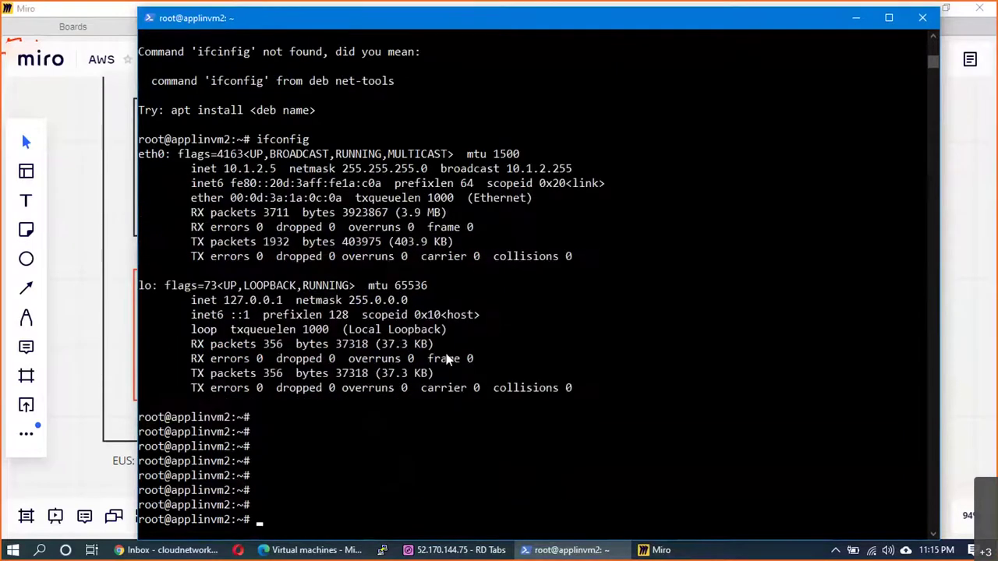
key("alt+Tab")
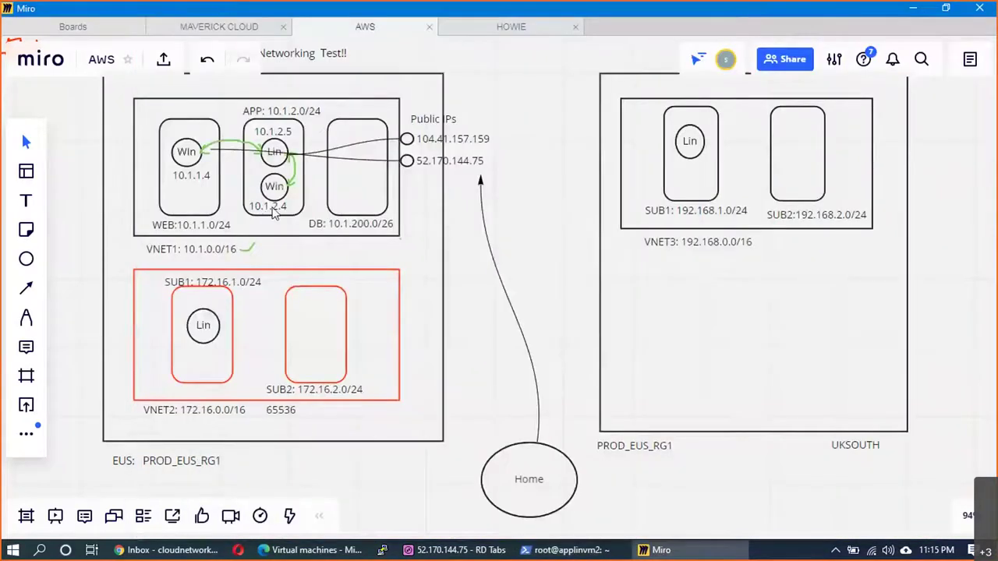
left_click(271, 204)
left_click(318, 184)
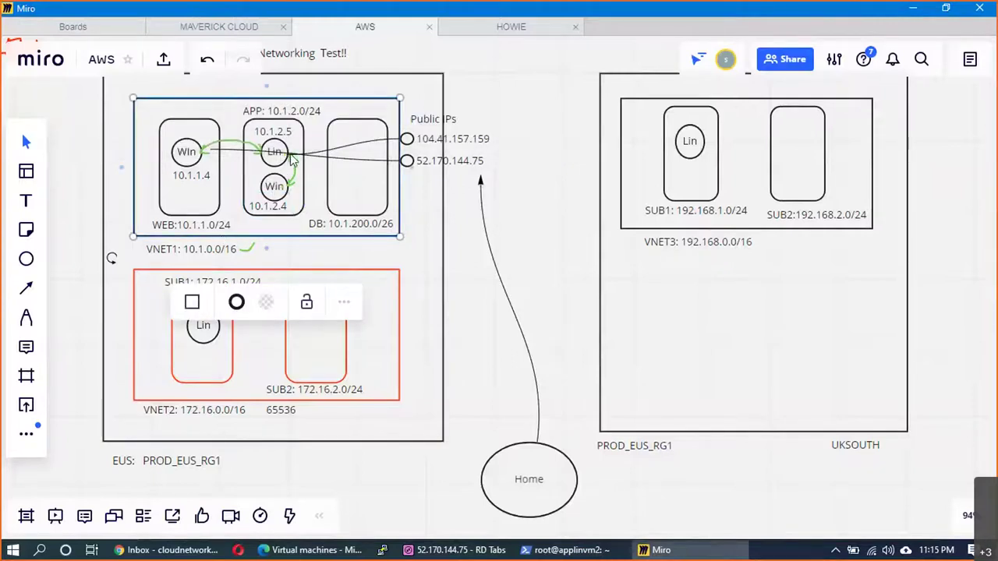
left_click(290, 206)
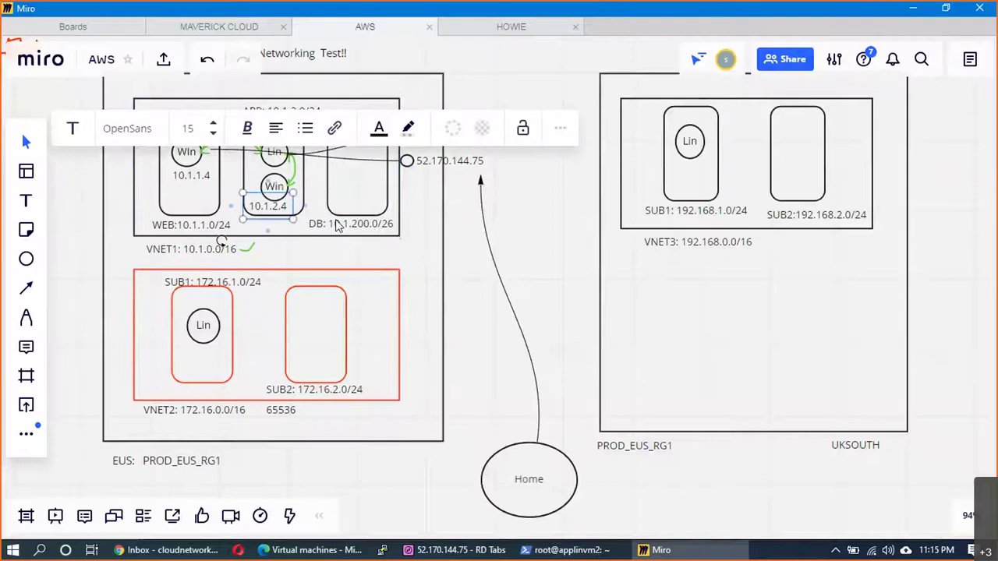
left_click(312, 204)
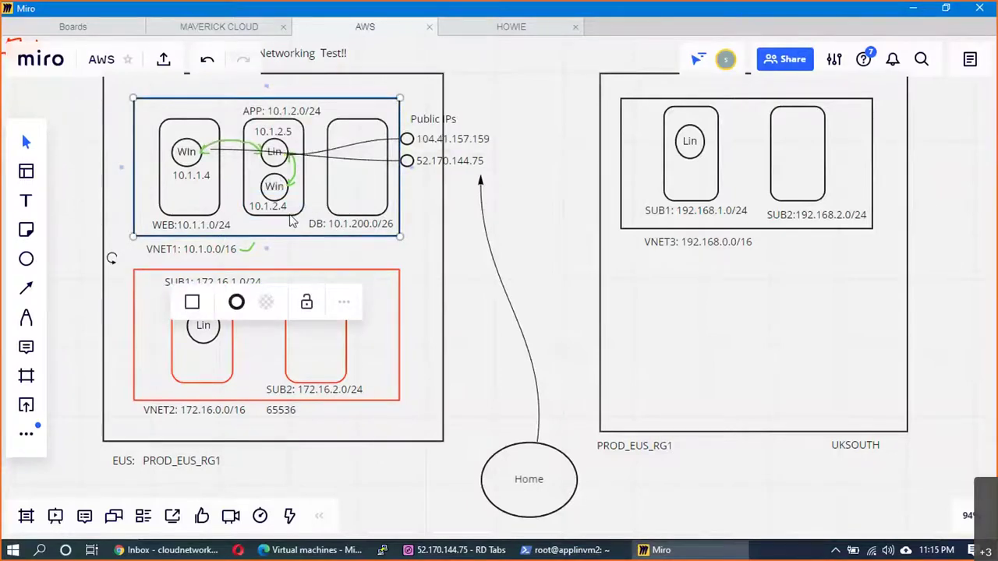
- Switch back to the Linux VM's SSH session and ping the Windows VM at 10.1.2.4
key("alt+Tab")
type("pin")
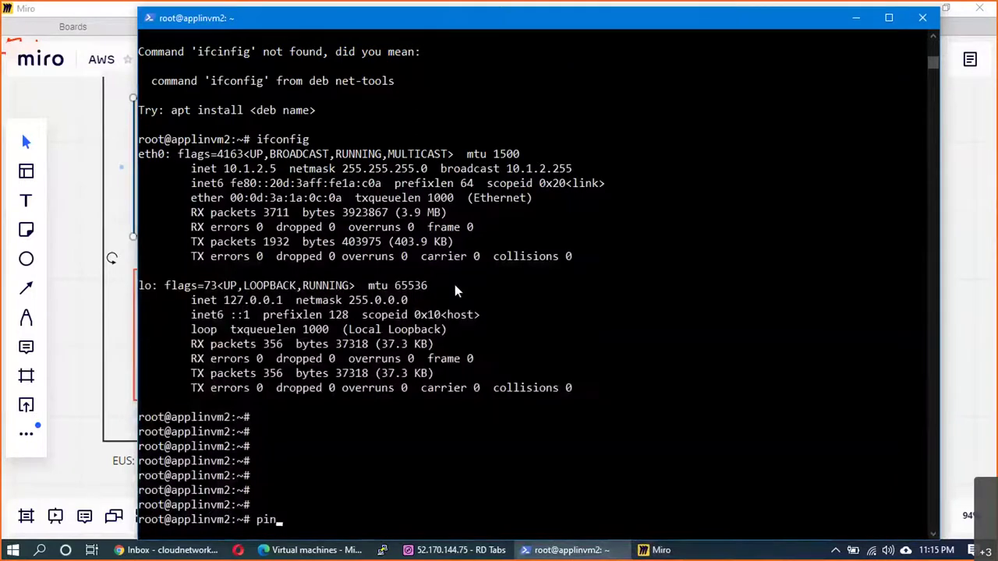
type("g 10.1.2.4")
key("Return")
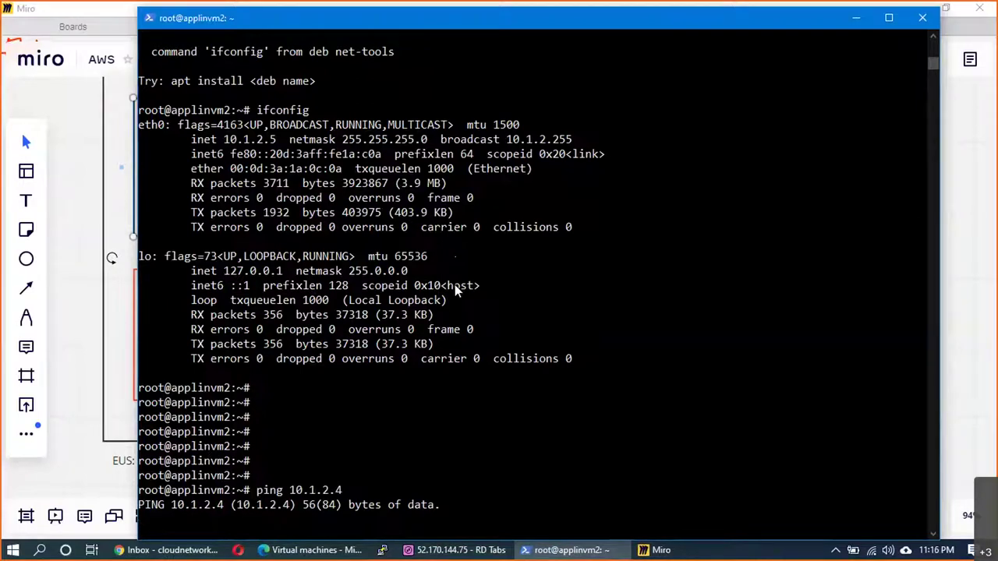
- Switch to the 52.170.144.75 session in RD Tabs, dismiss the Server Manager notice and open Windows Defender Firewall with Advanced Security
left_click(567, 549)
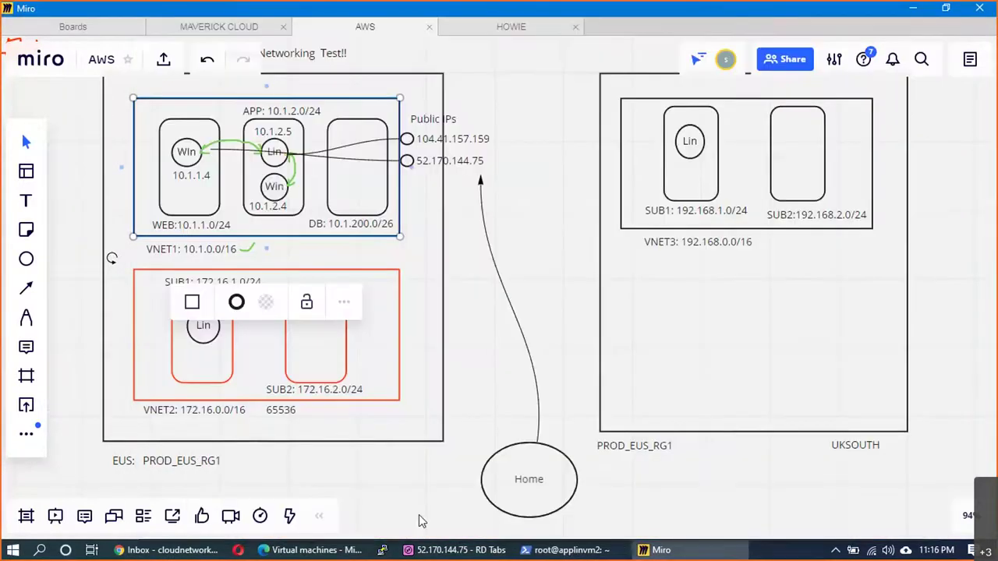
left_click(460, 549)
left_click(761, 316)
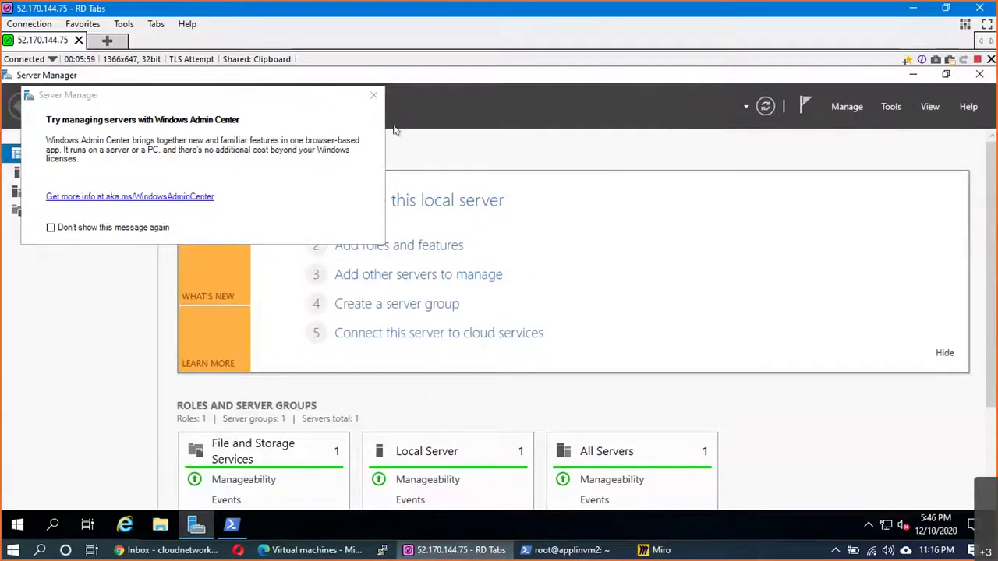
left_click(373, 96)
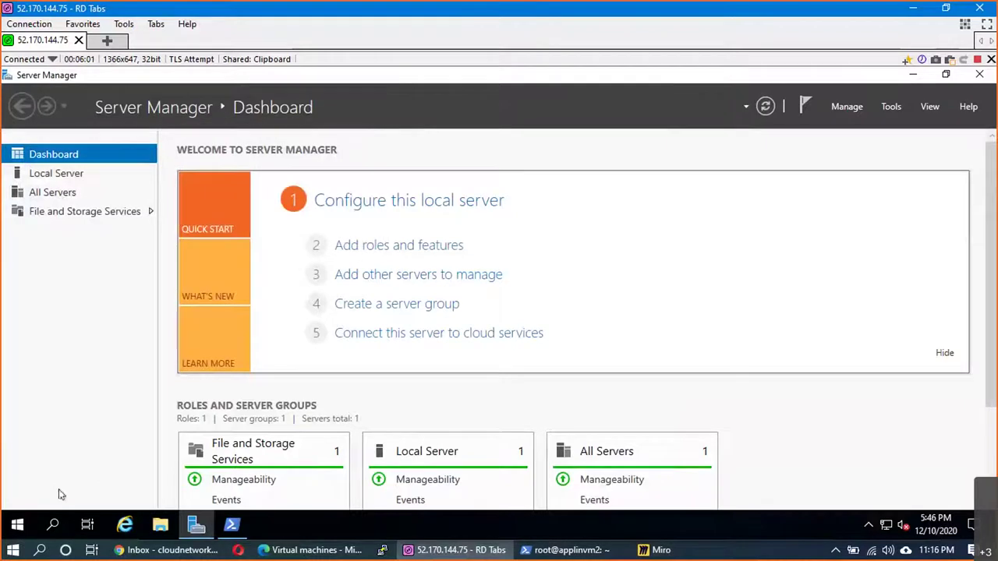
left_click(52, 525)
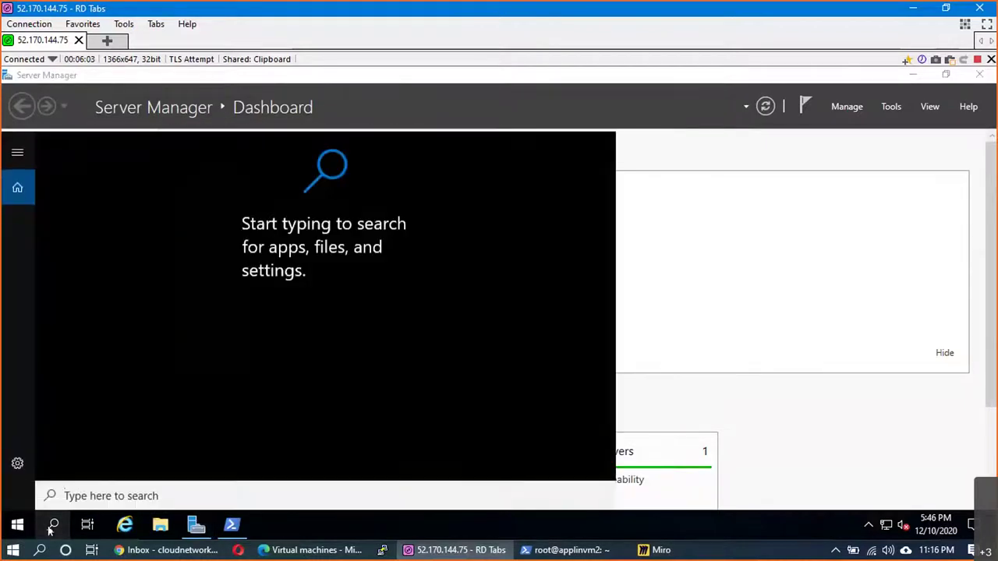
type("firew")
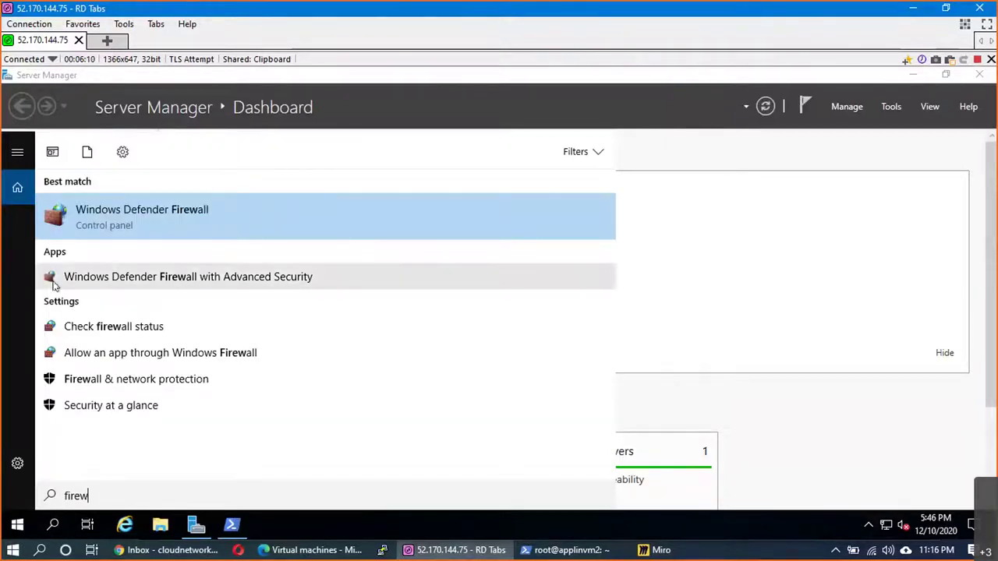
left_click(293, 283)
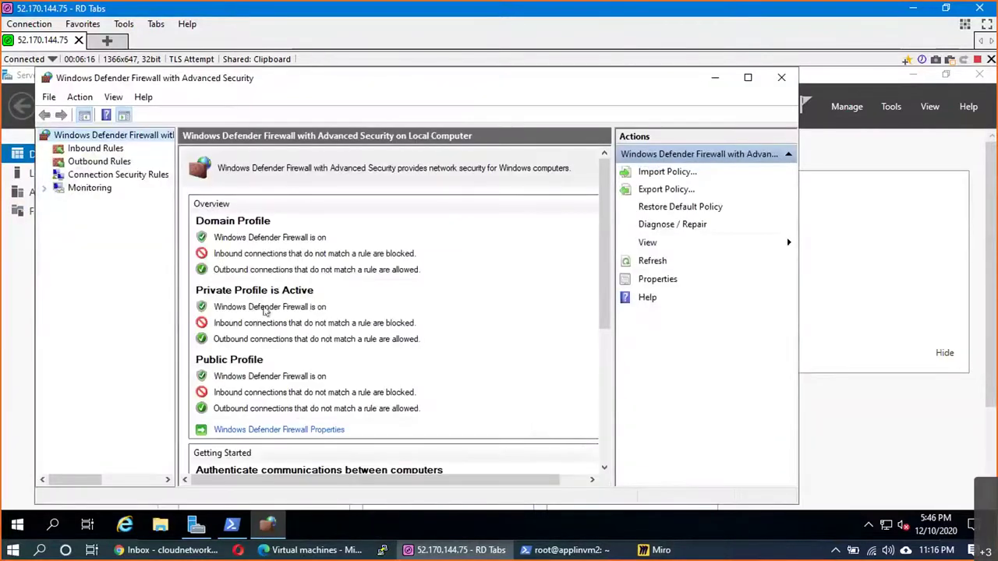
- Set the firewall state to Off for the Domain, Private and Public profiles and apply the change
left_click(279, 431)
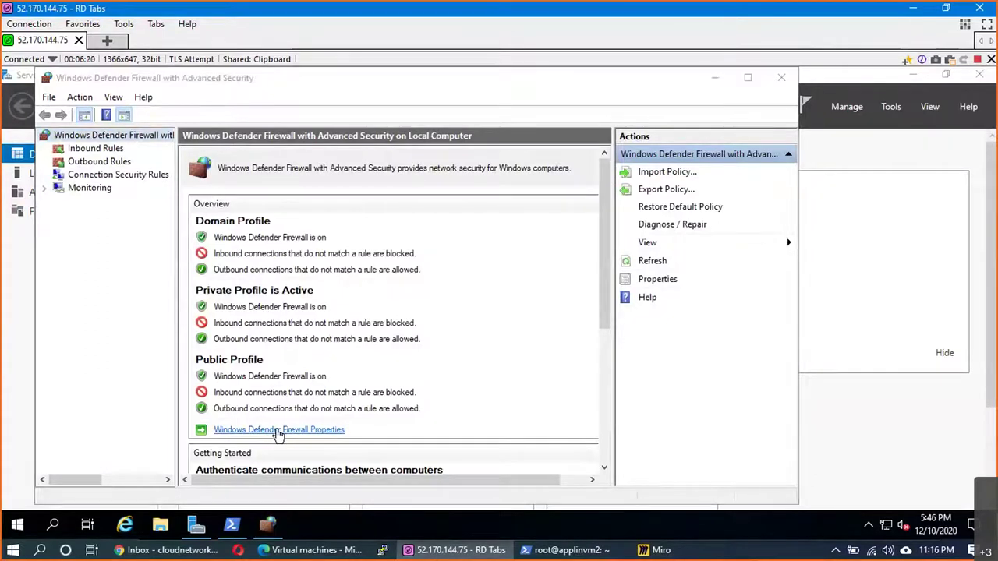
left_click(455, 209)
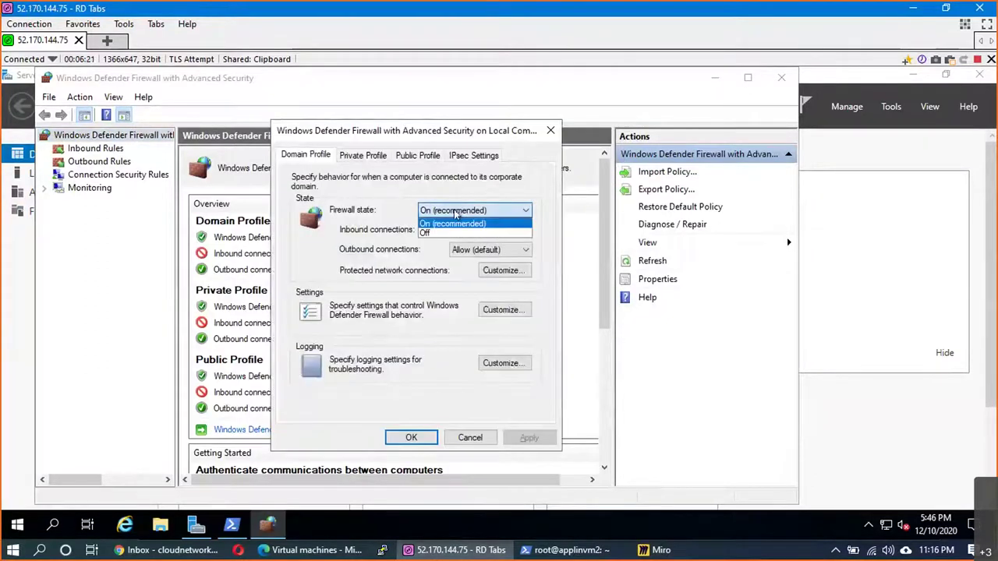
left_click(448, 233)
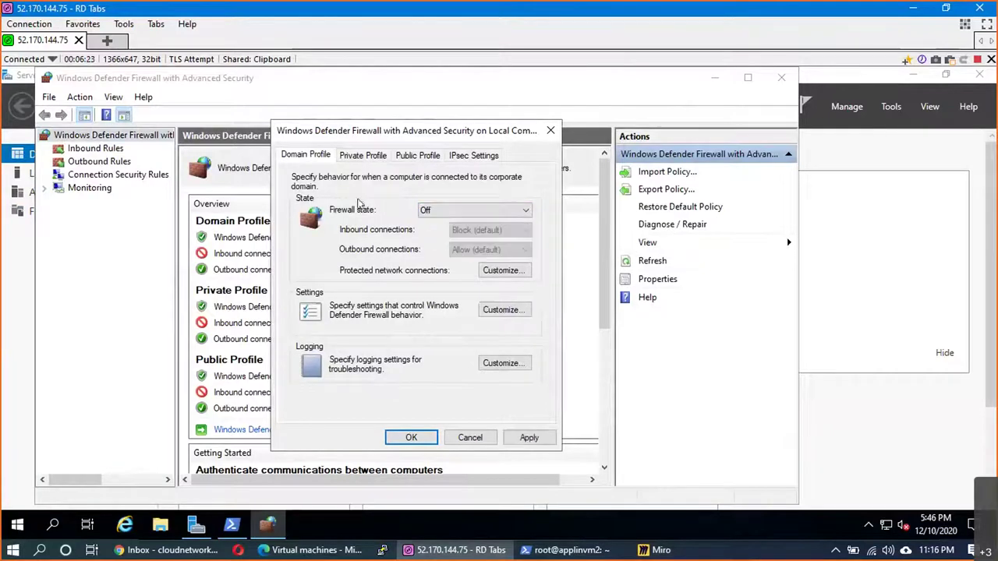
left_click(355, 156)
left_click(445, 205)
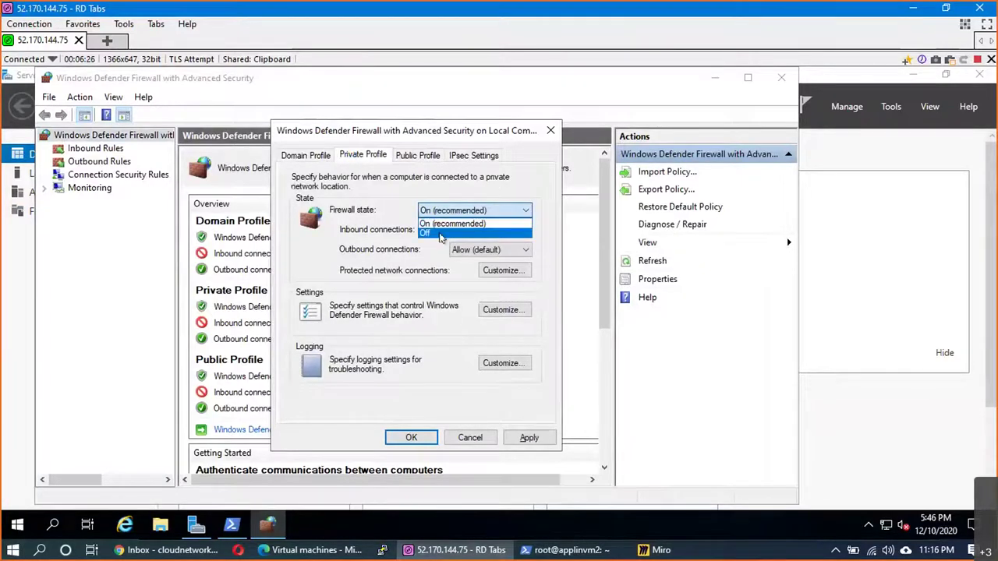
left_click(448, 232)
left_click(417, 156)
left_click(457, 211)
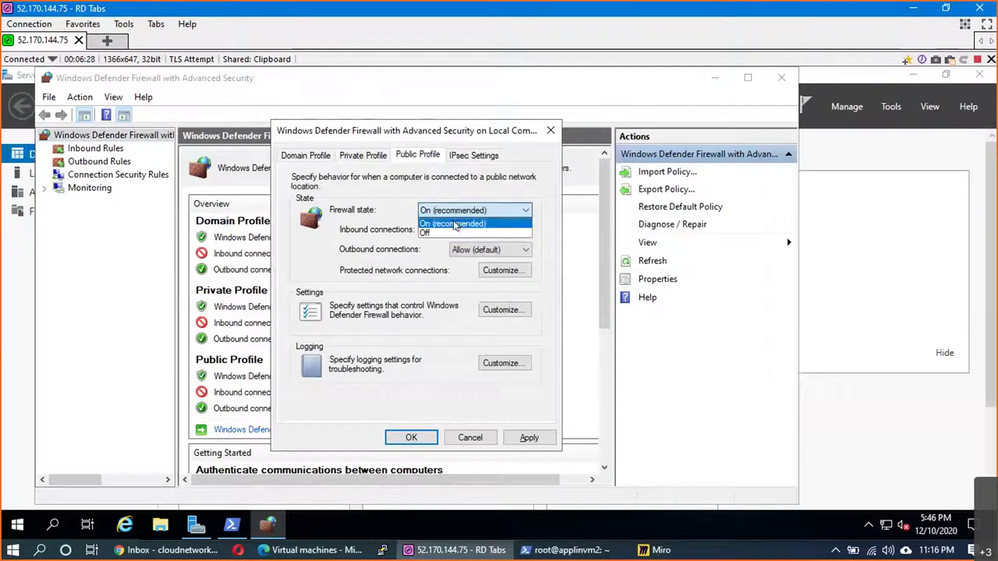
left_click(452, 232)
left_click(529, 437)
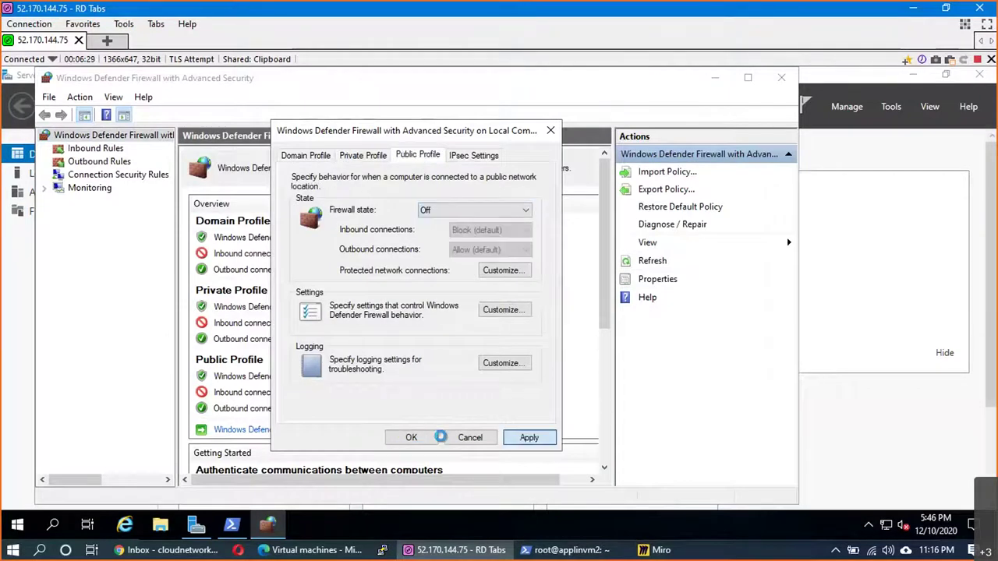
left_click(411, 437)
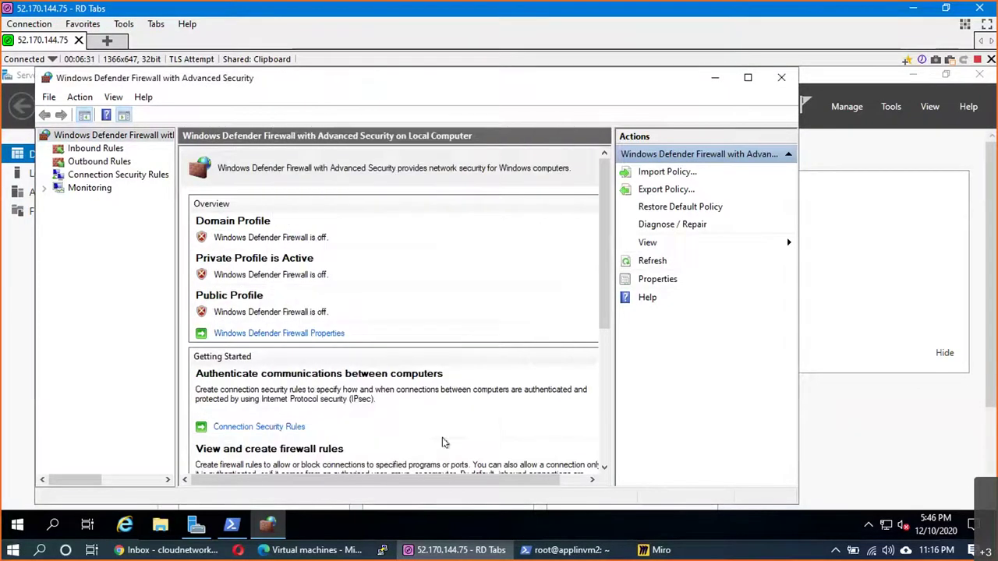
- Close the firewall console and Server Manager, and clear the text selection in the remote PowerShell window
left_click(781, 78)
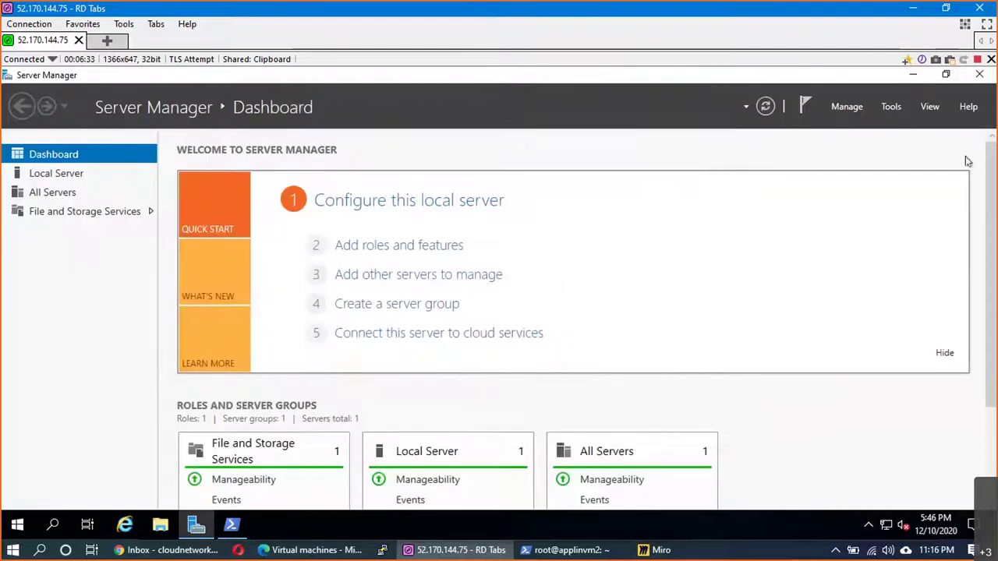
left_click(978, 75)
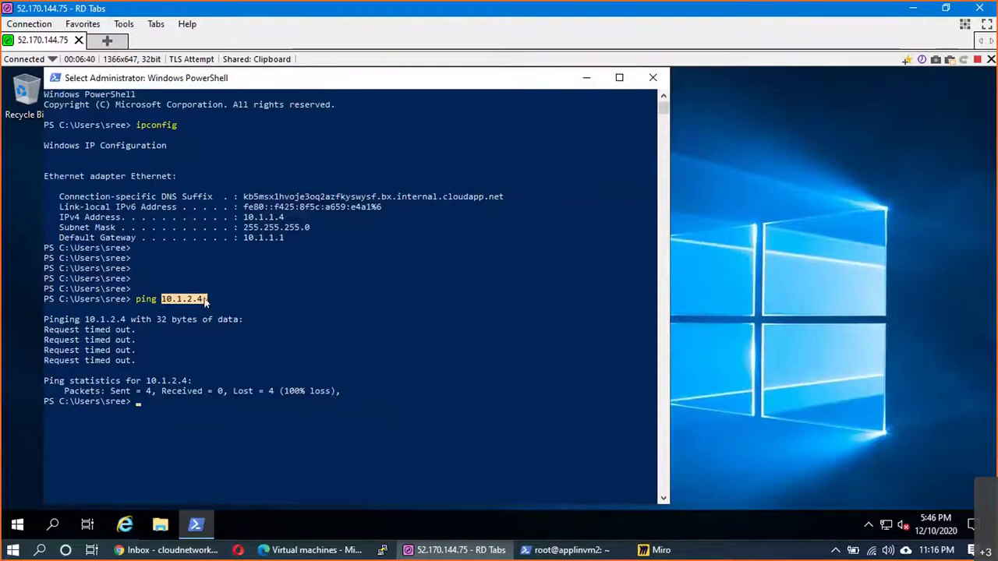
left_click(297, 369)
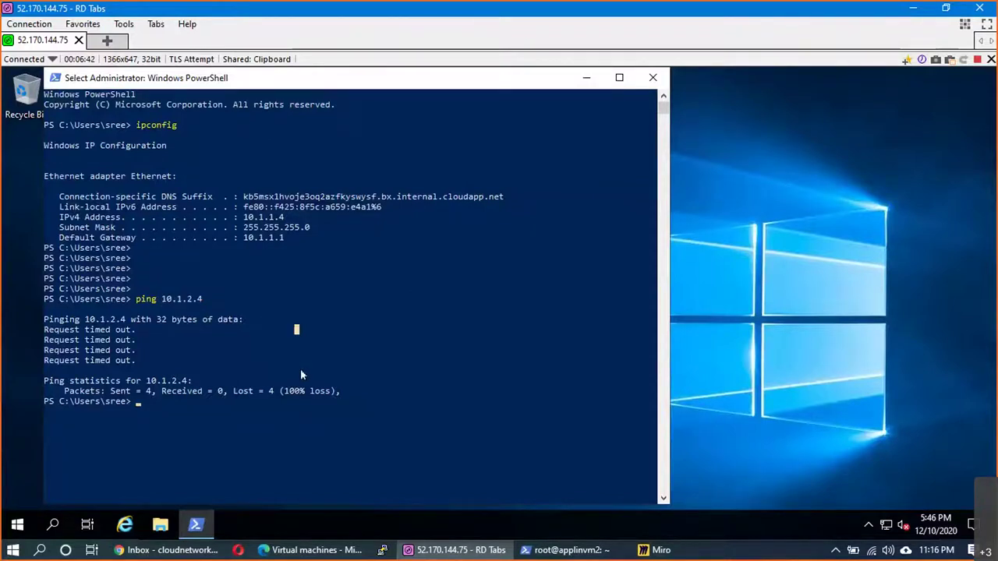
- Switch to Miro and examine the connections between the Windows and Linux VMs and the VNET1 address range in the network diagram
key("alt+Tab")
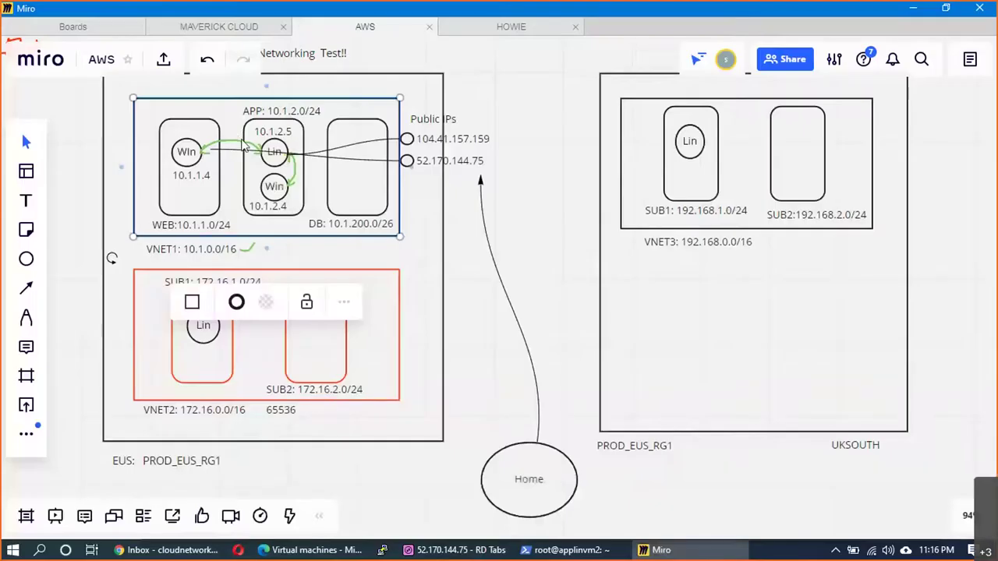
left_click(287, 168)
left_click(288, 170)
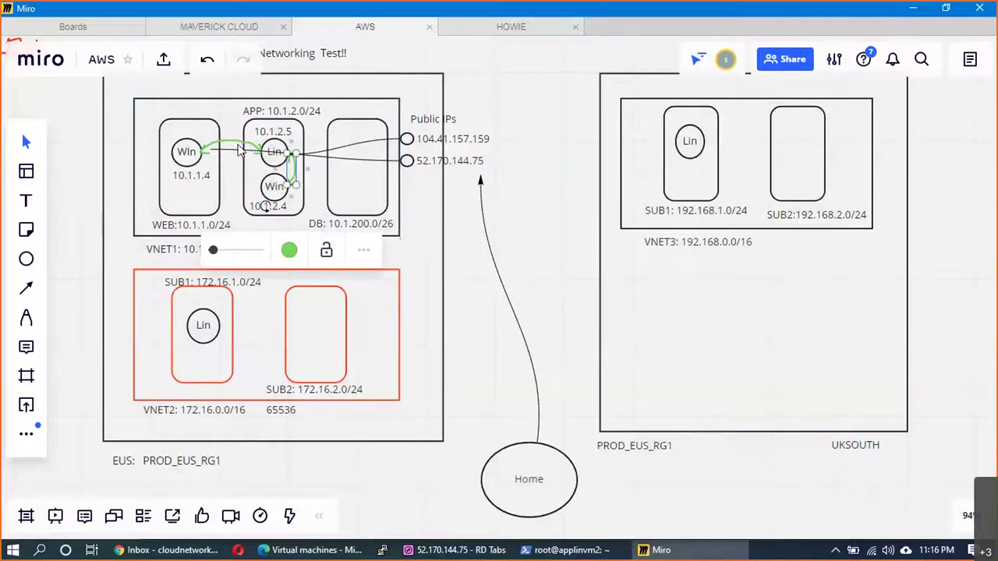
left_click(587, 236)
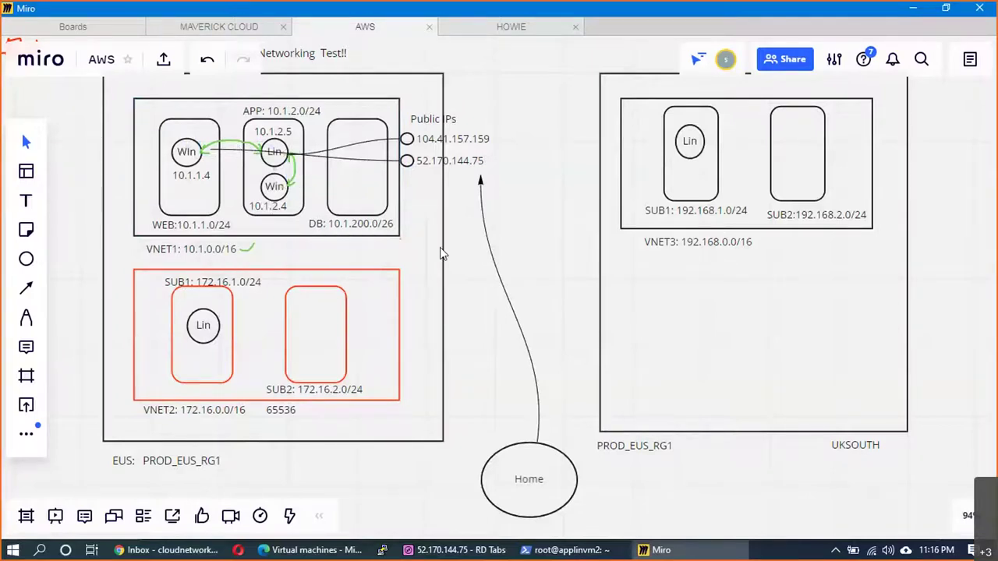
left_click(180, 250)
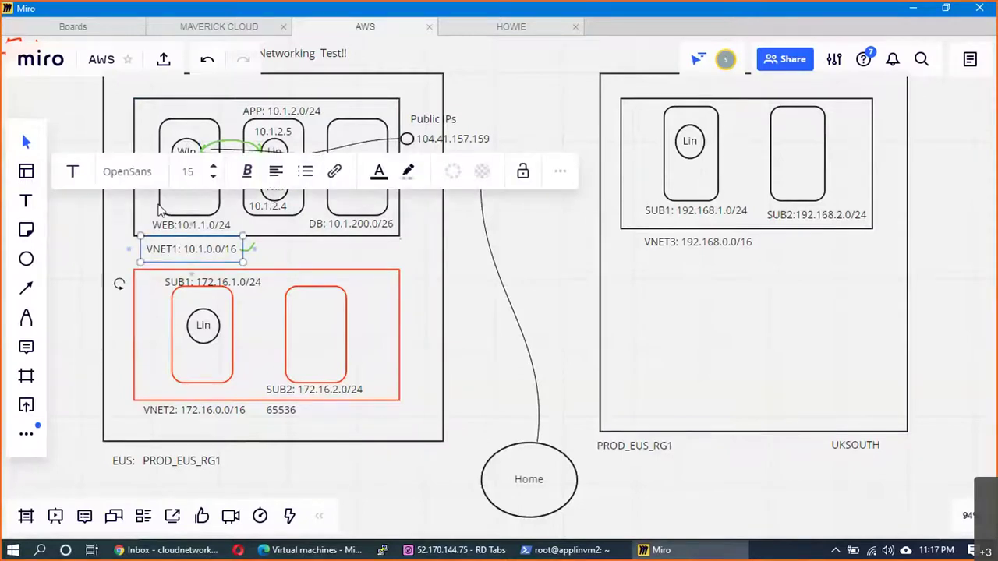
- Switch from Miro back to the 52.170.144.75 remote session and repeat the ping to 10.1.2.4 in PowerShell
left_click(392, 151)
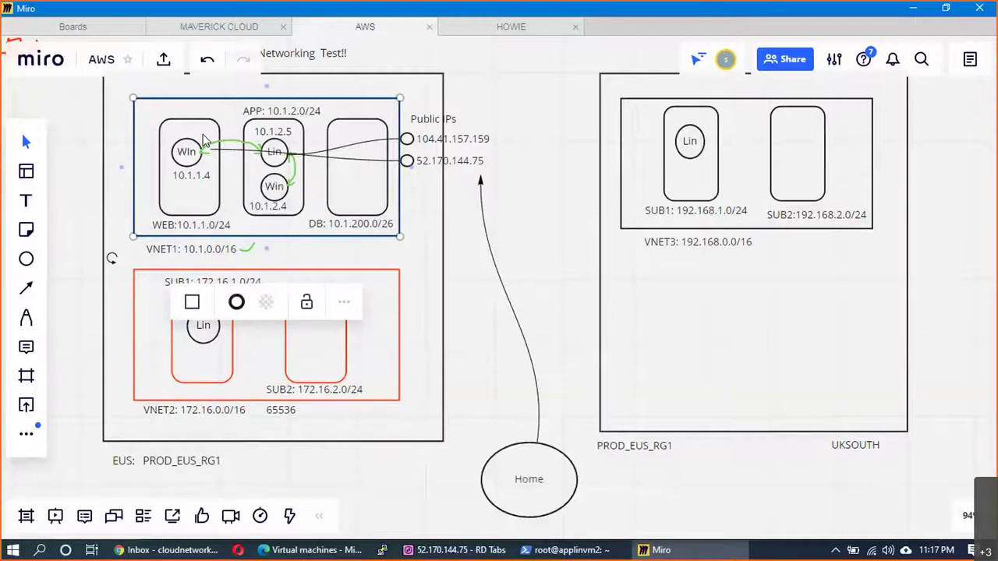
key("alt+Tab")
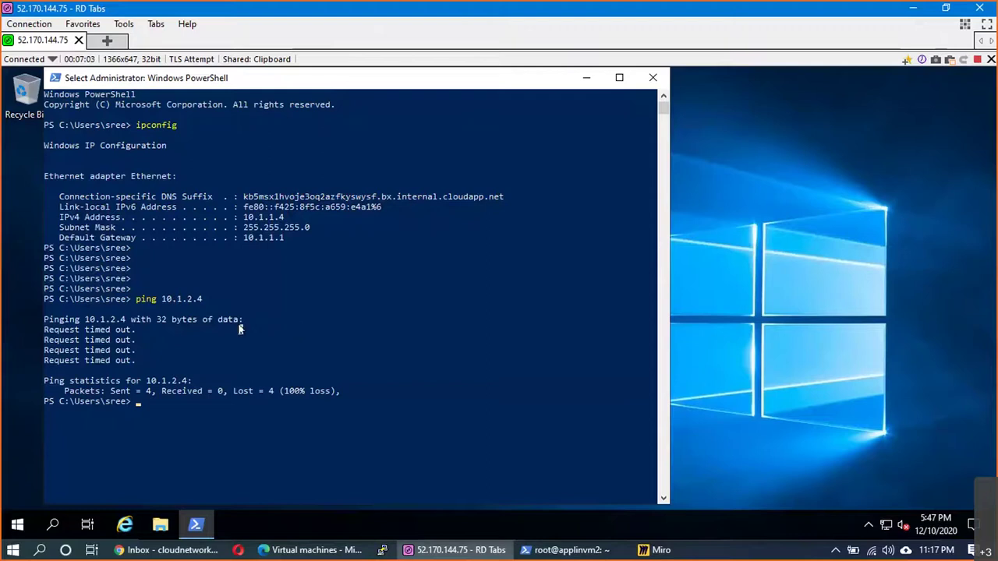
key("Up")
key("Return")
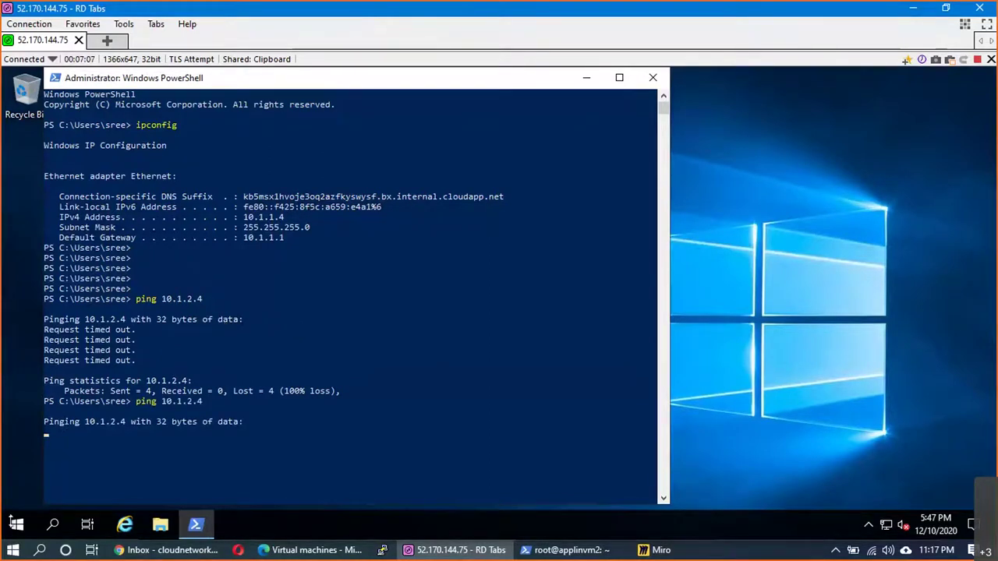
- Open Remote Desktop Connection inside the remote server and start a connection to 10.1.2.4
left_click(17, 527)
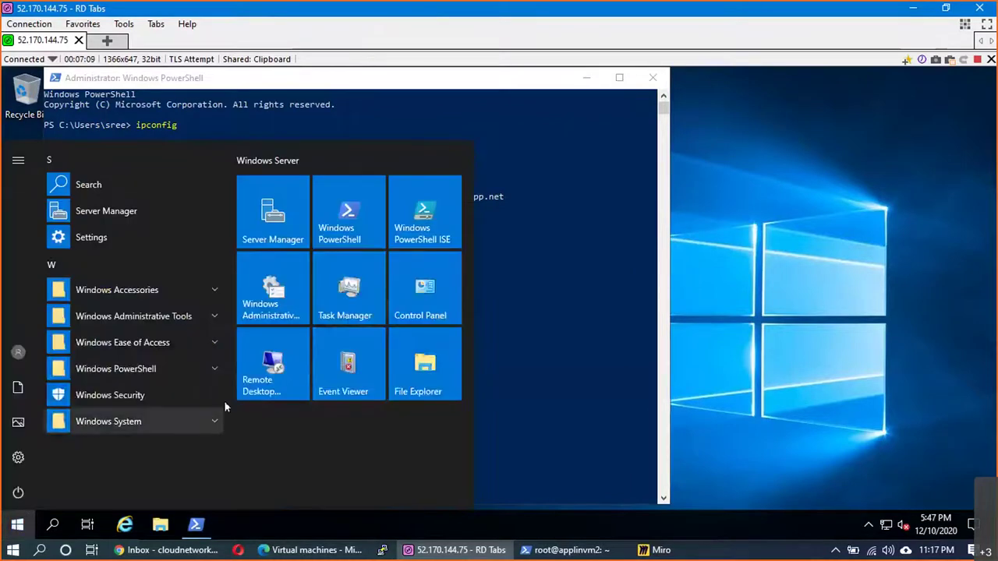
left_click(265, 376)
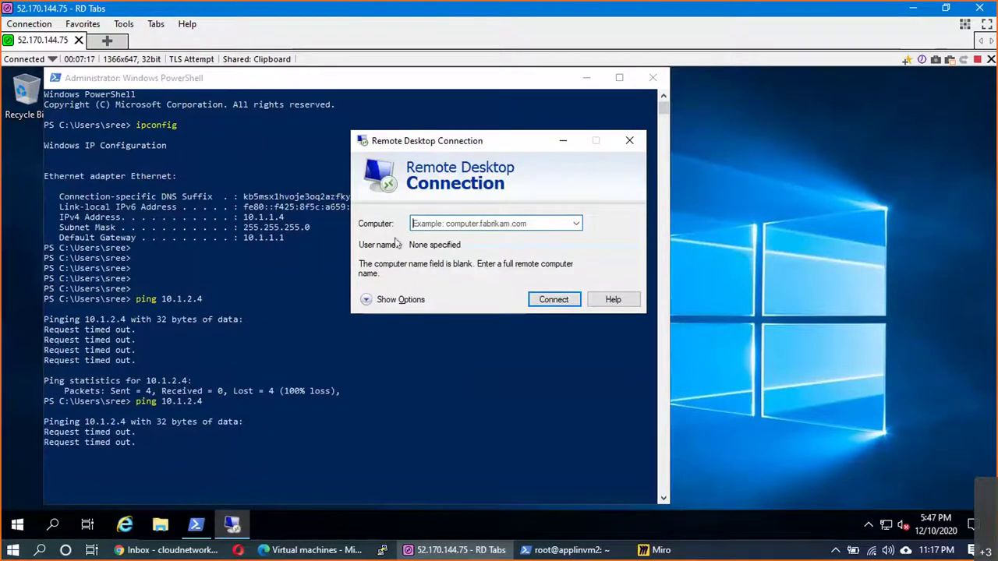
left_click(430, 223)
type("10.1.2.4")
key("Return")
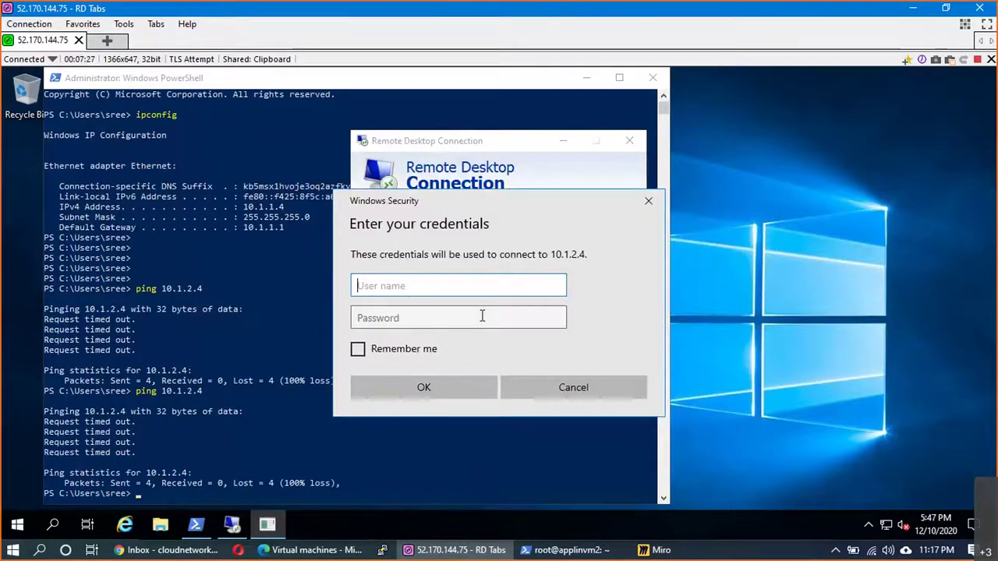
- Sign in to 10.1.2.4 with the account's user name and password, and accept the certificate warning for Appwinvm1
type("sree")
key("Tab")
type("•••••••")
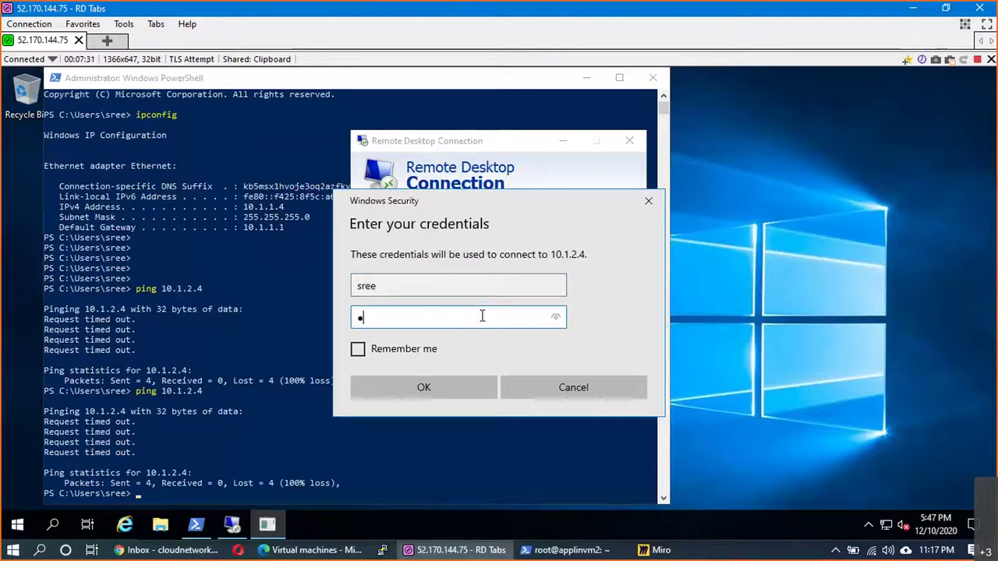
type("•••••••")
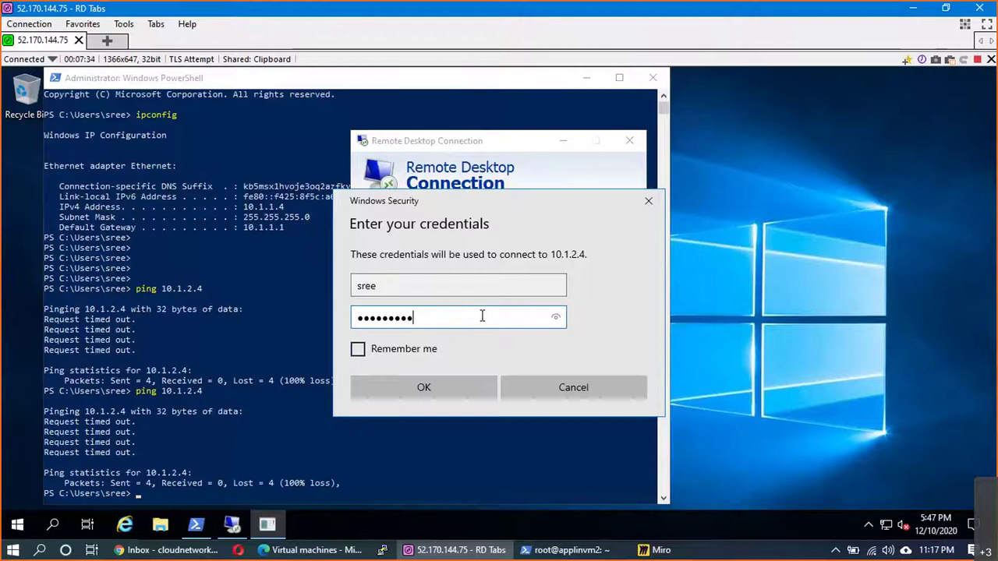
key("Return")
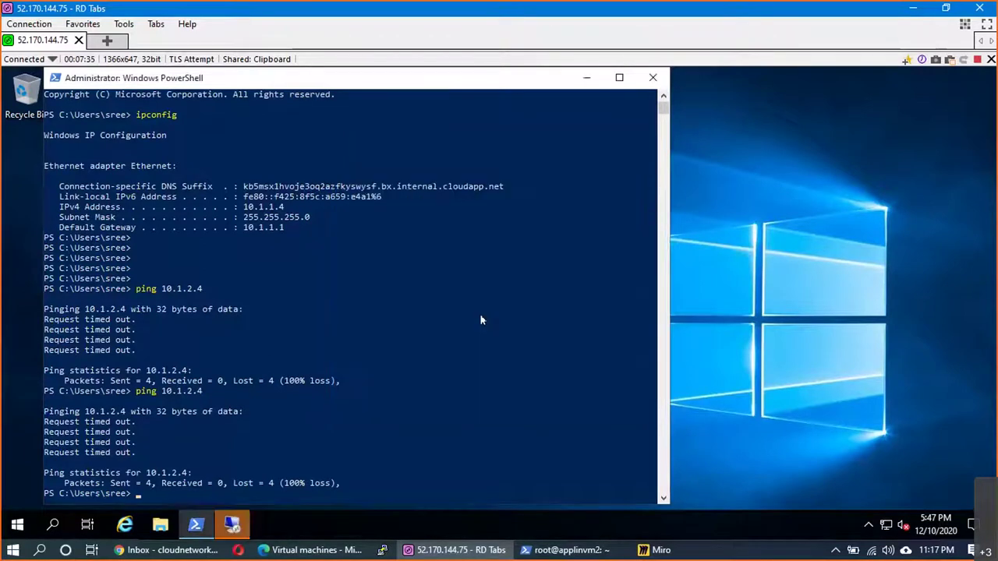
left_click(240, 530)
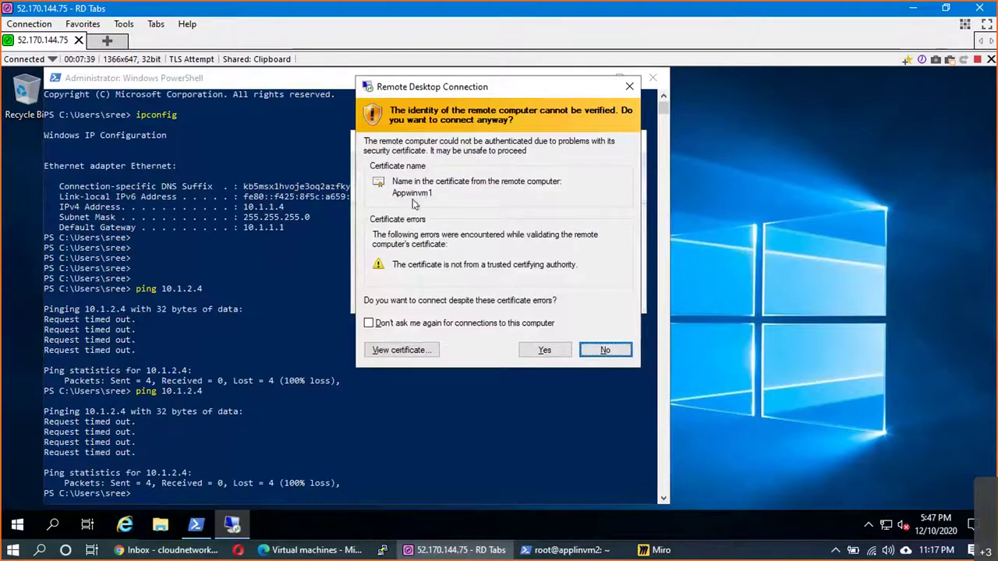
left_click(544, 350)
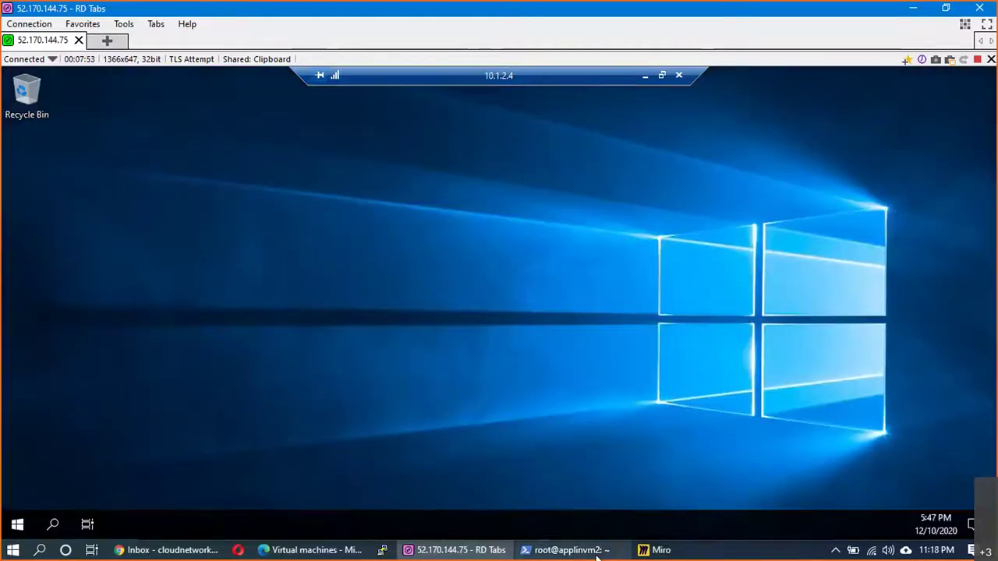
- Check the running ping to 10.1.2.4 in the root@applinvm2 terminal and return to the remote desktop session
left_click(598, 552)
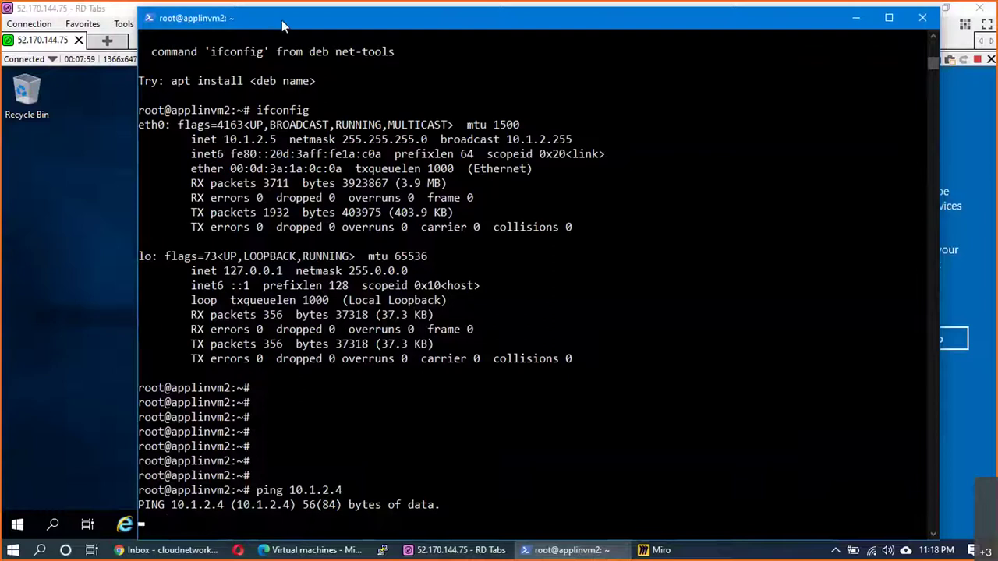
left_click_drag(224, 22, 191, 25)
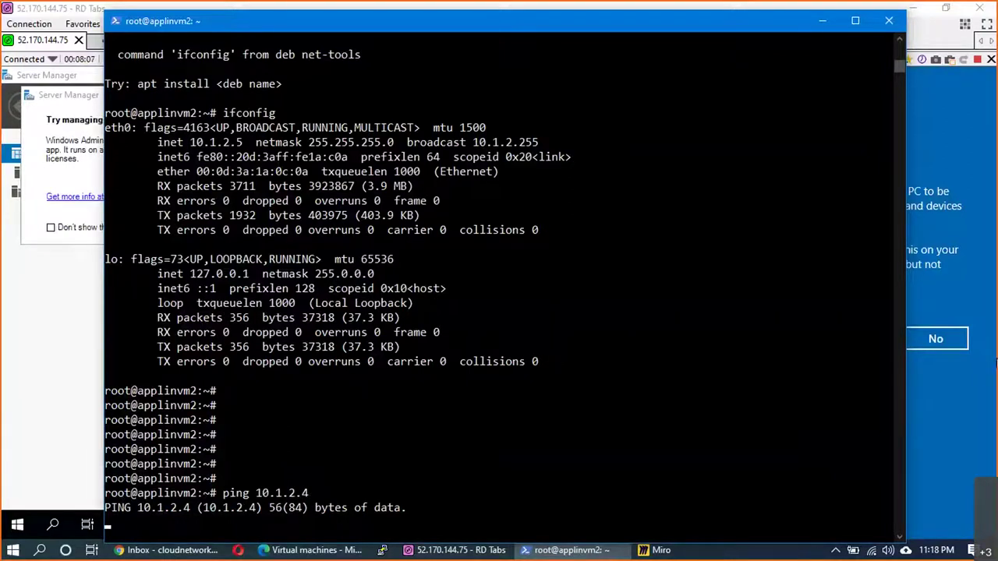
key("alt+Tab")
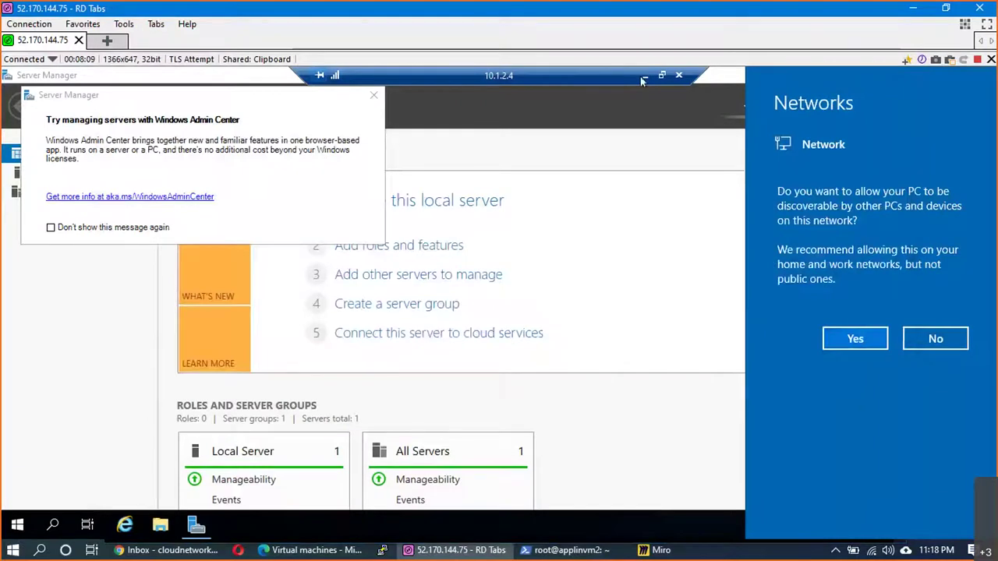
- Minimize the nested 10.1.2.4 session and start a continuous ping with ping 10.1.2.4 -t in PowerShell
left_click(641, 76)
left_click(162, 448)
key("Up")
type("-t")
key("Return")
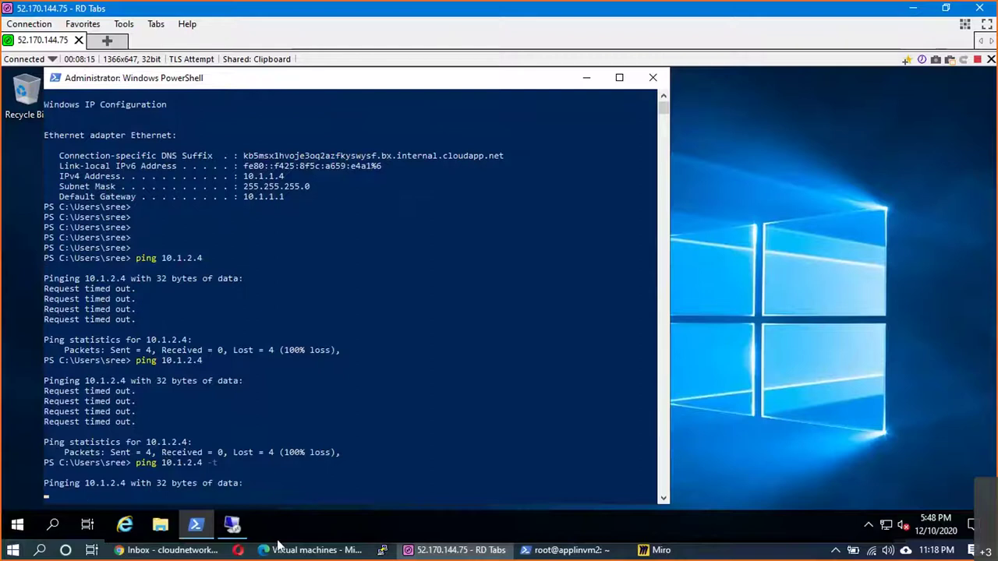
- Return to the 10.1.2.4 session, allow network discovery and open Windows Defender Firewall with Advanced Security
left_click(244, 532)
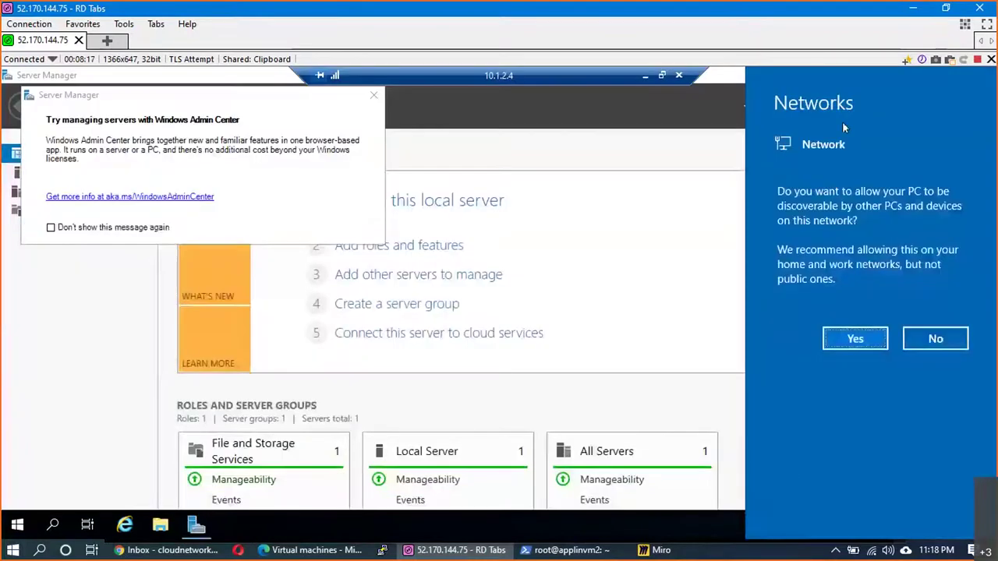
left_click(839, 343)
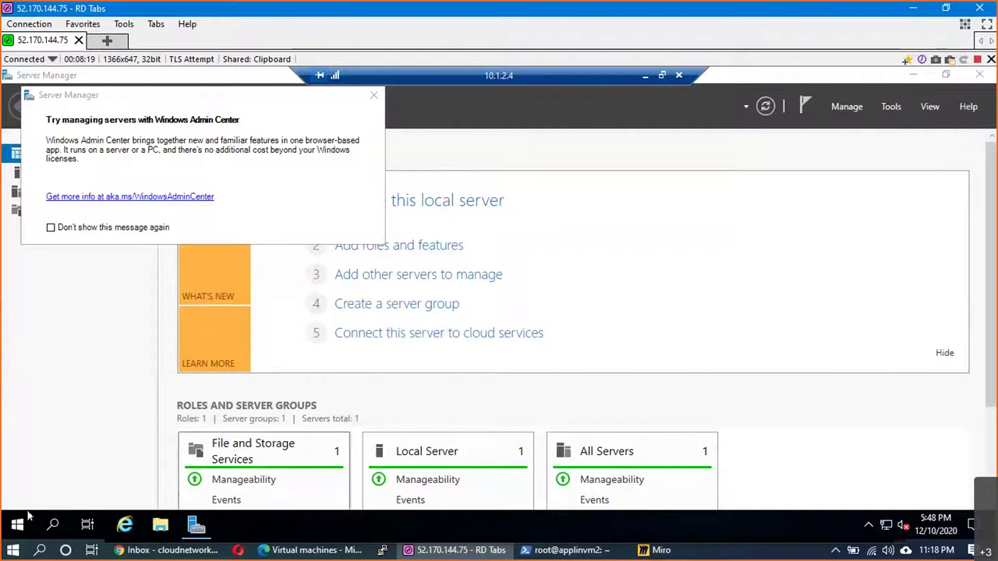
left_click(19, 522)
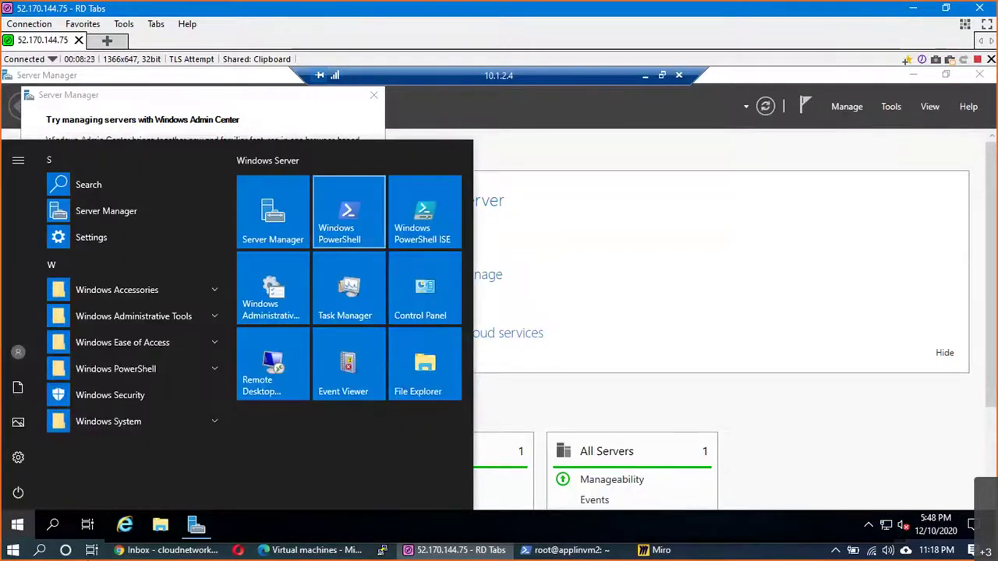
left_click(53, 531)
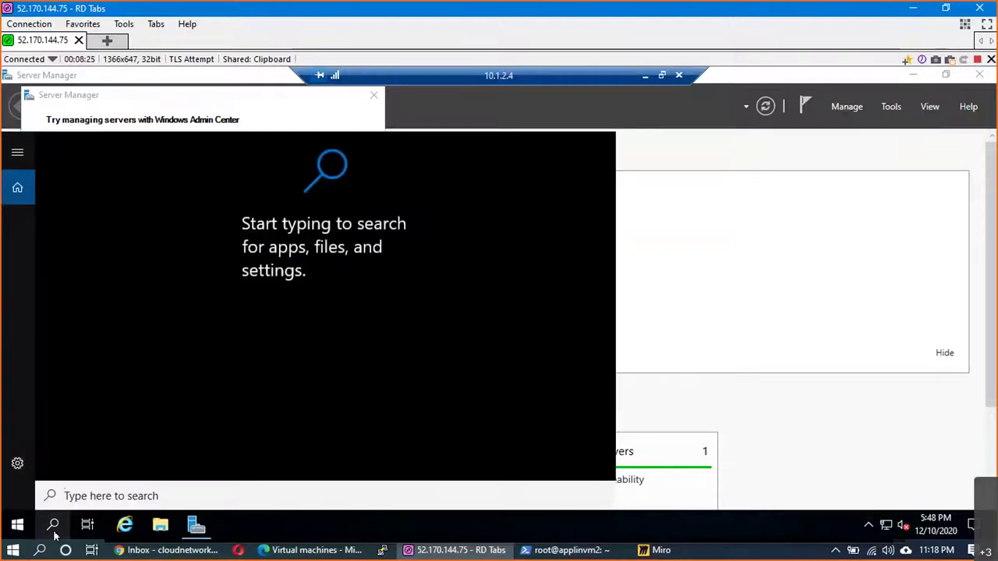
type("firewall")
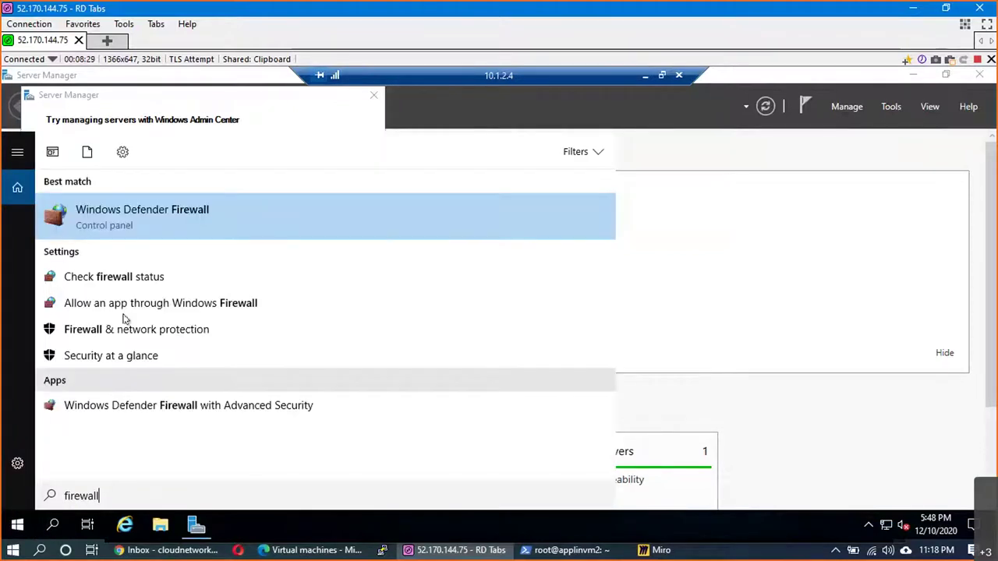
left_click(147, 407)
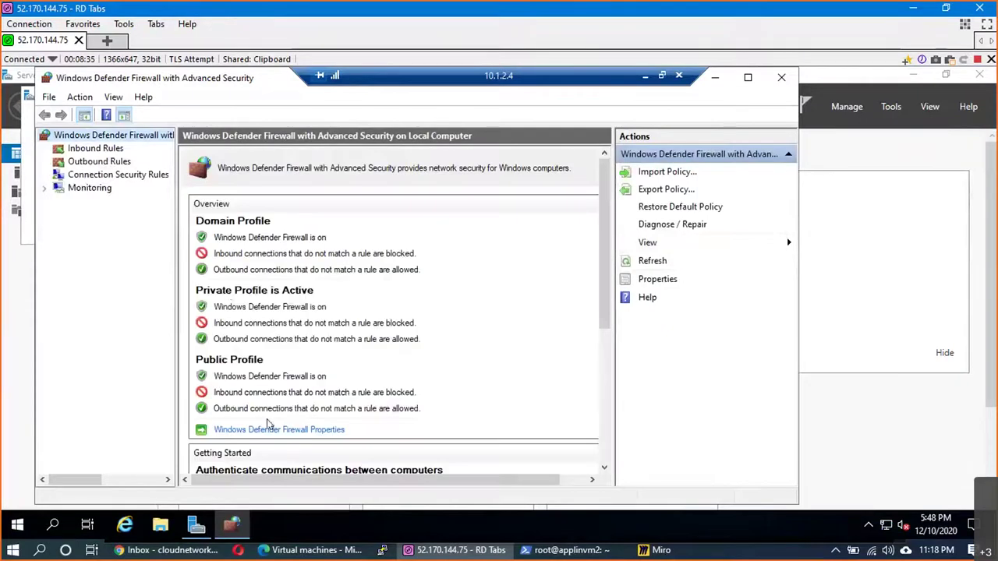
- Set the firewall state to Off for the Private and Public profiles on 10.1.2.4 and apply the change
left_click(271, 432)
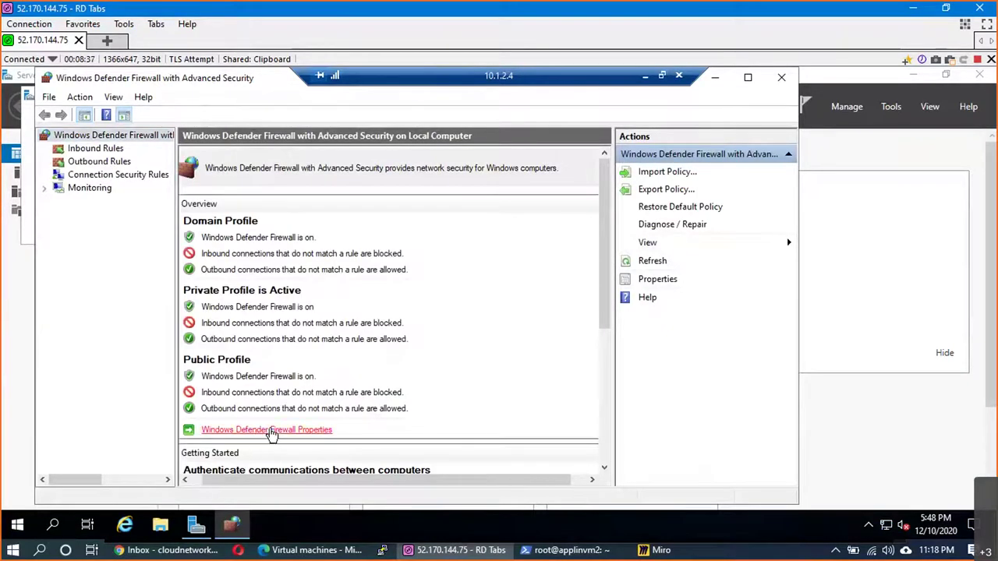
left_click(455, 212)
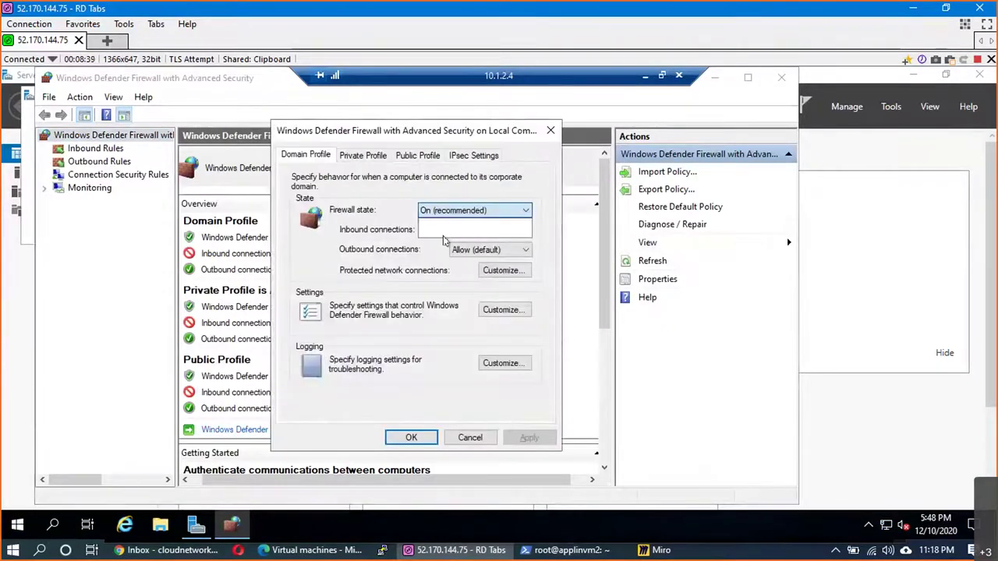
left_click(452, 223)
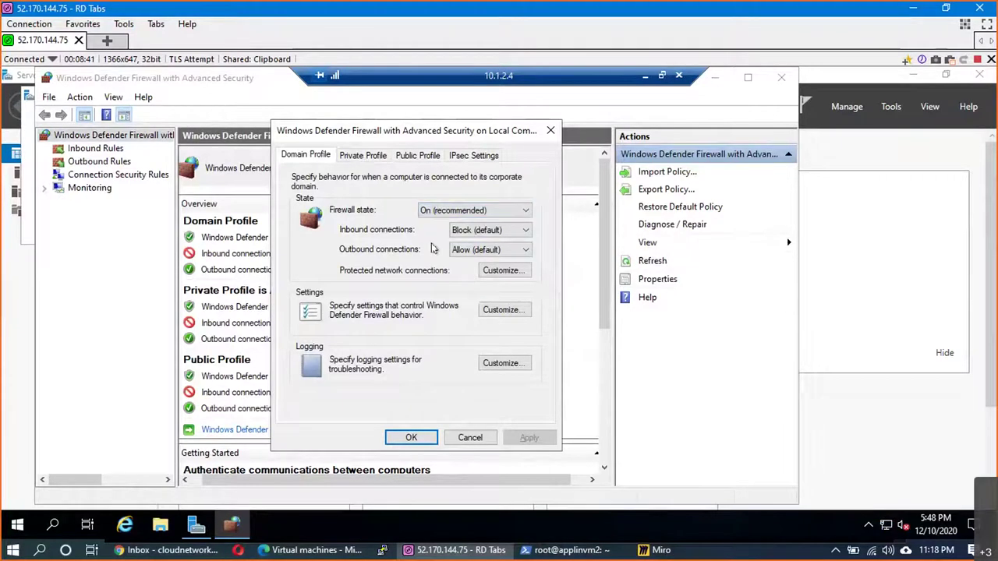
left_click(365, 156)
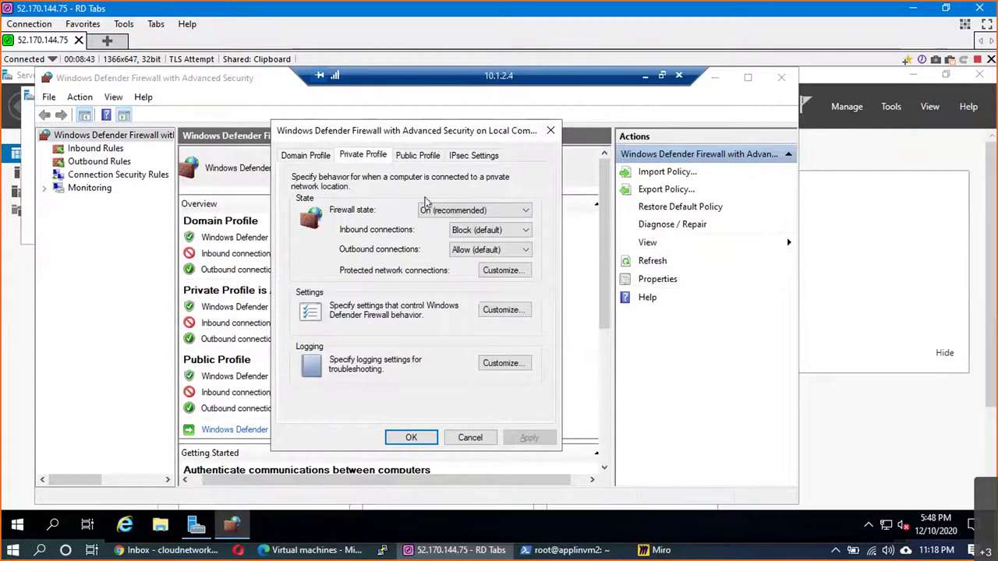
left_click(427, 216)
left_click(425, 232)
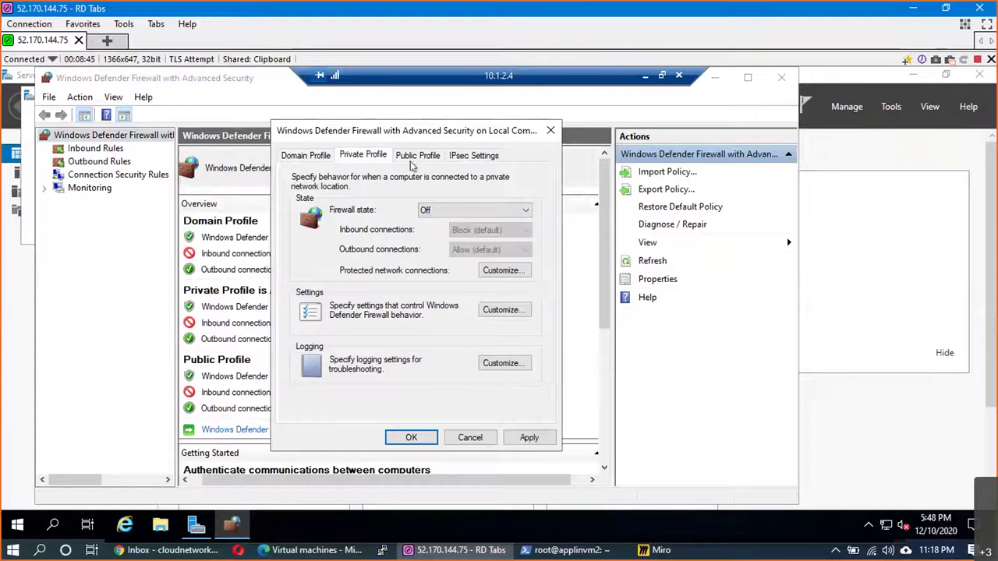
left_click(415, 156)
left_click(428, 210)
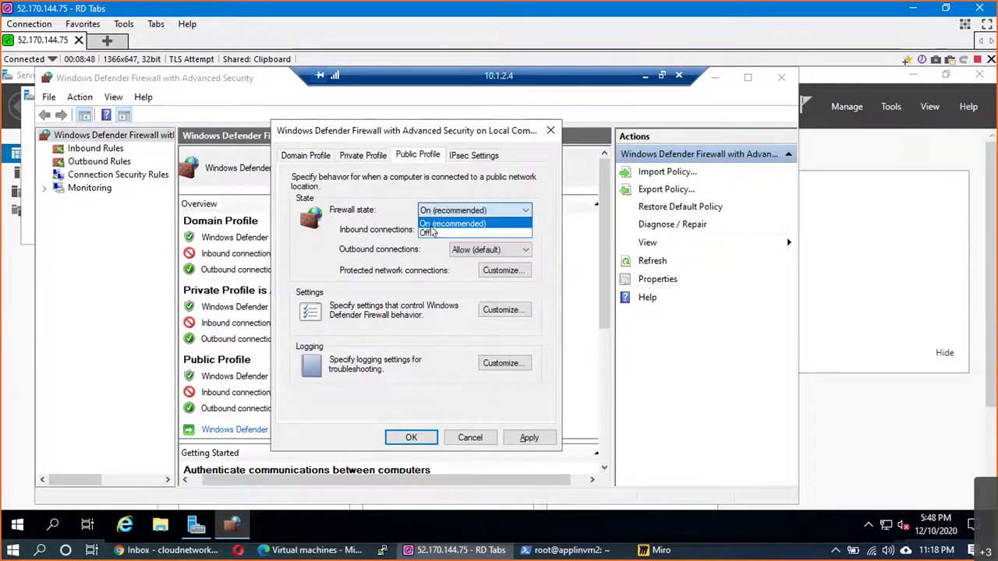
left_click(429, 232)
left_click(528, 438)
left_click(412, 439)
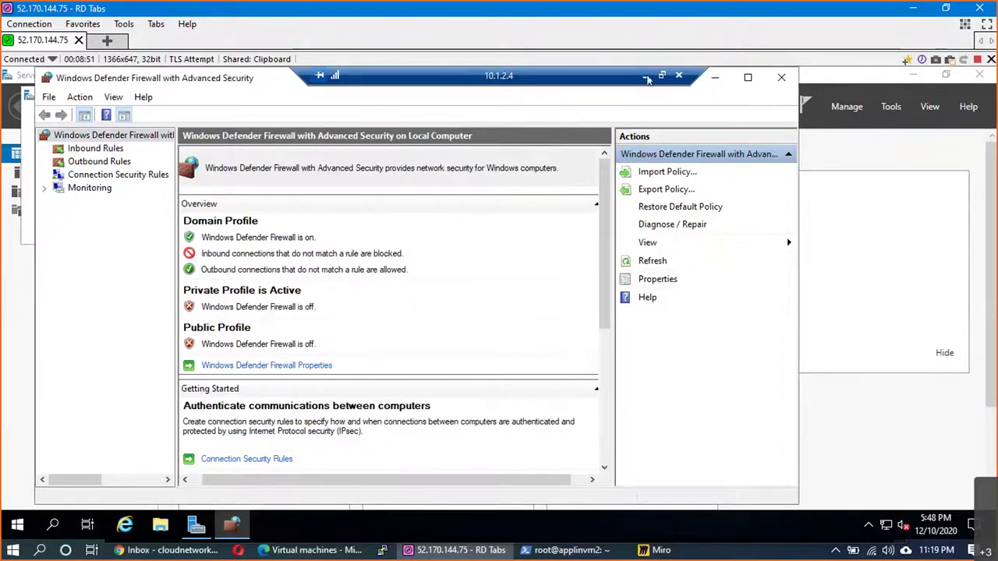
- Minimize the 10.1.2.4 session, stop the running ping in the root@applinvm2 terminal and minimize the terminal
left_click(646, 78)
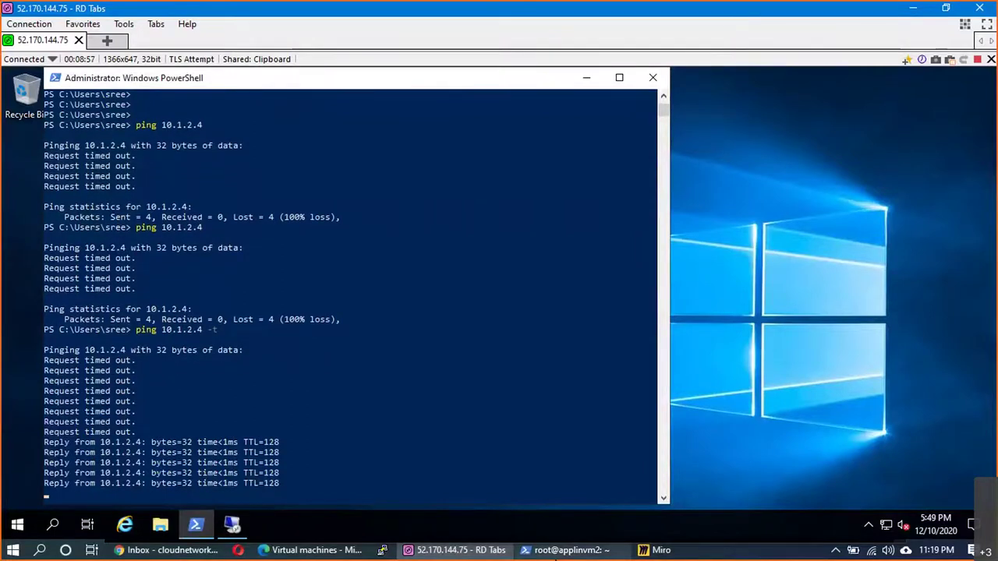
left_click(555, 553)
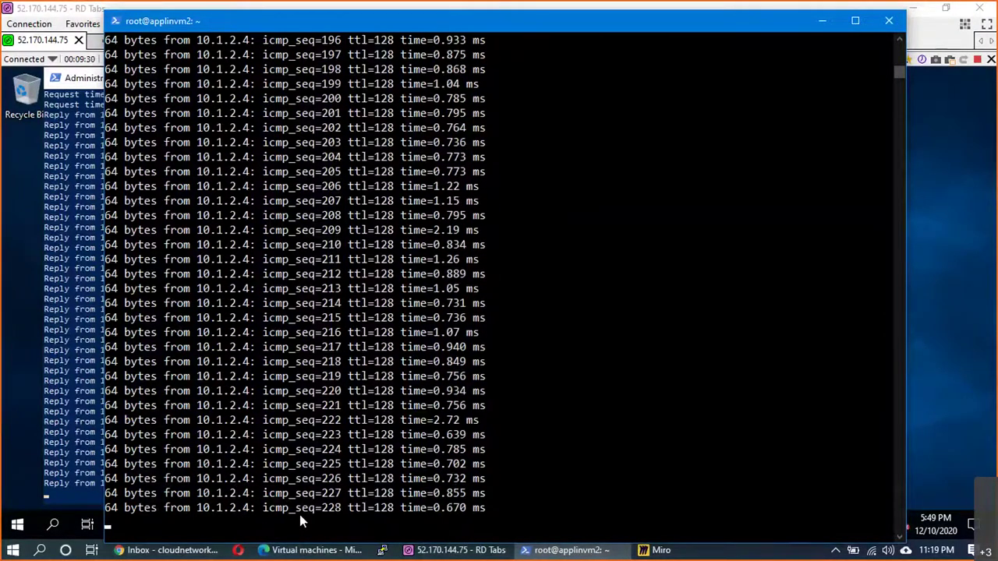
key("ctrl+c")
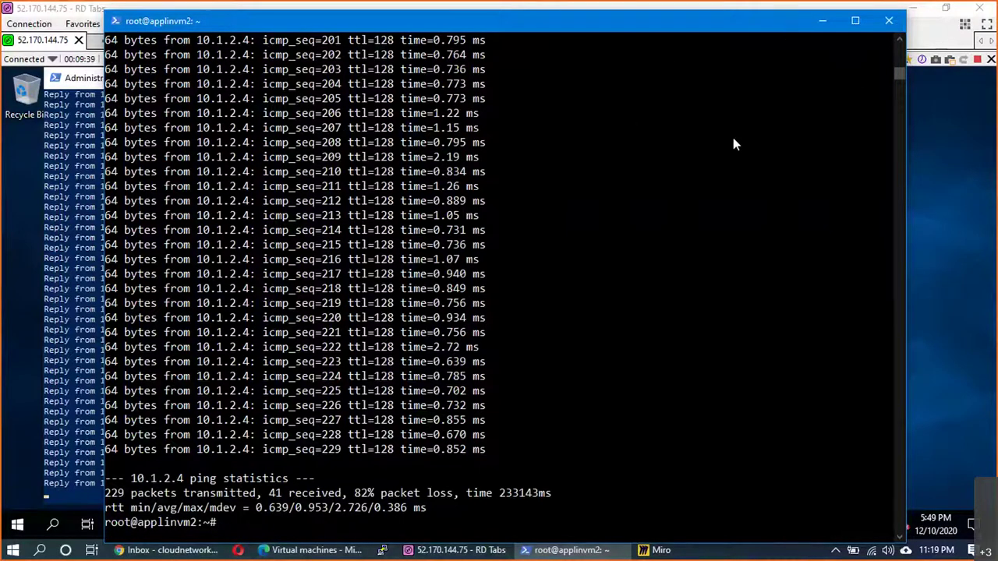
left_click_drag(128, 22, 80, 130)
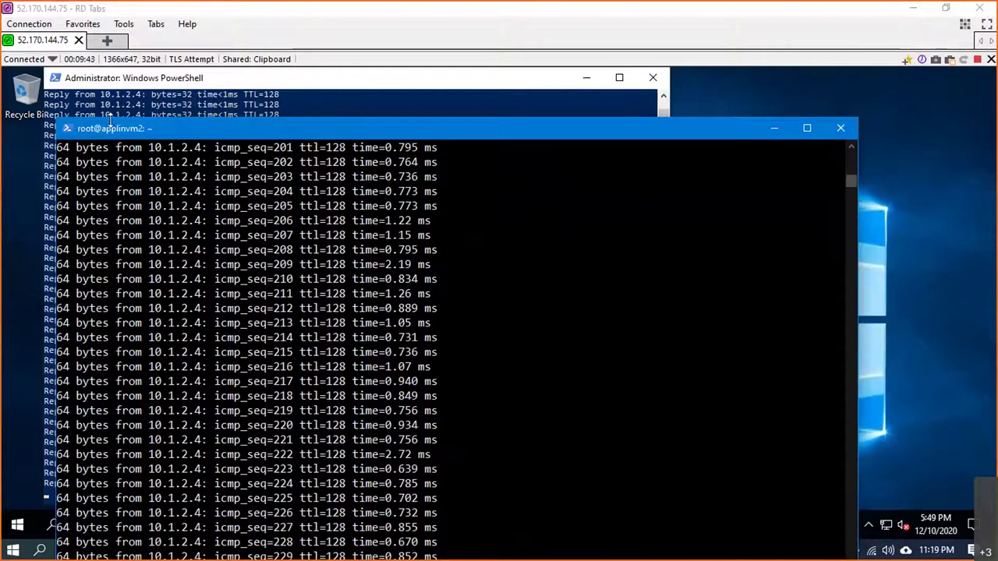
left_click(771, 129)
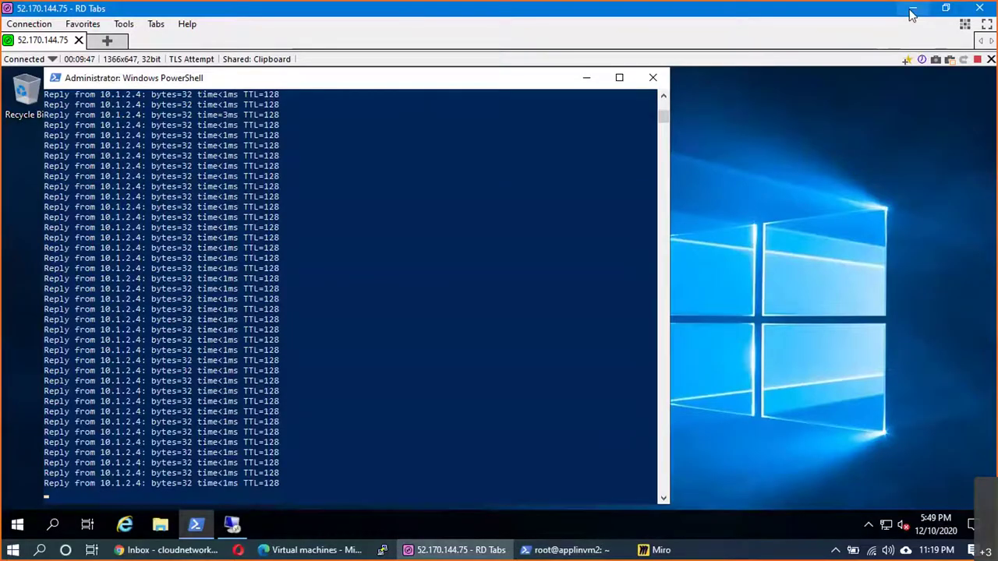
- Minimize the RD Tabs and Azure portal browser windows to reach the local desktop
left_click(912, 16)
left_click(918, 14)
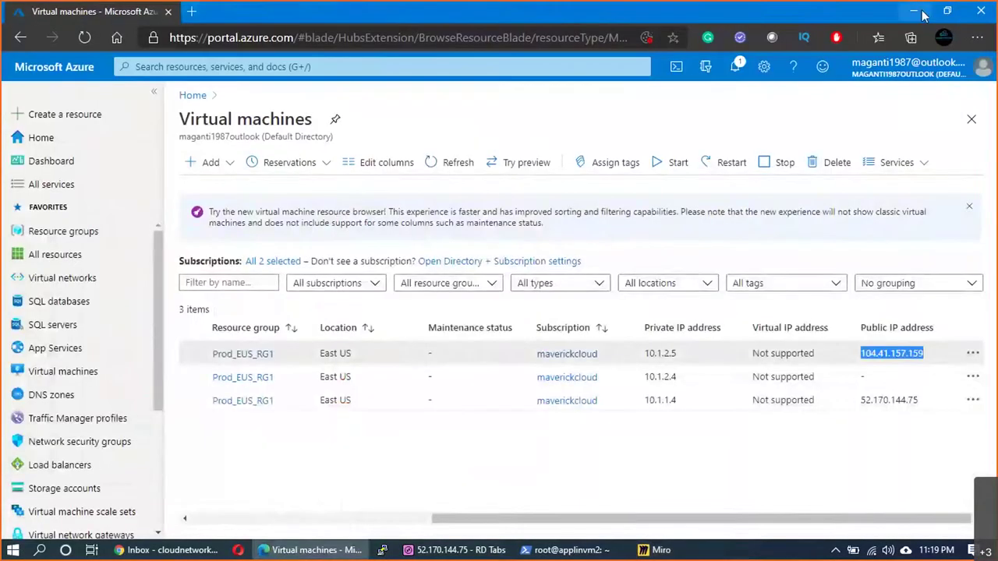
left_click(920, 14)
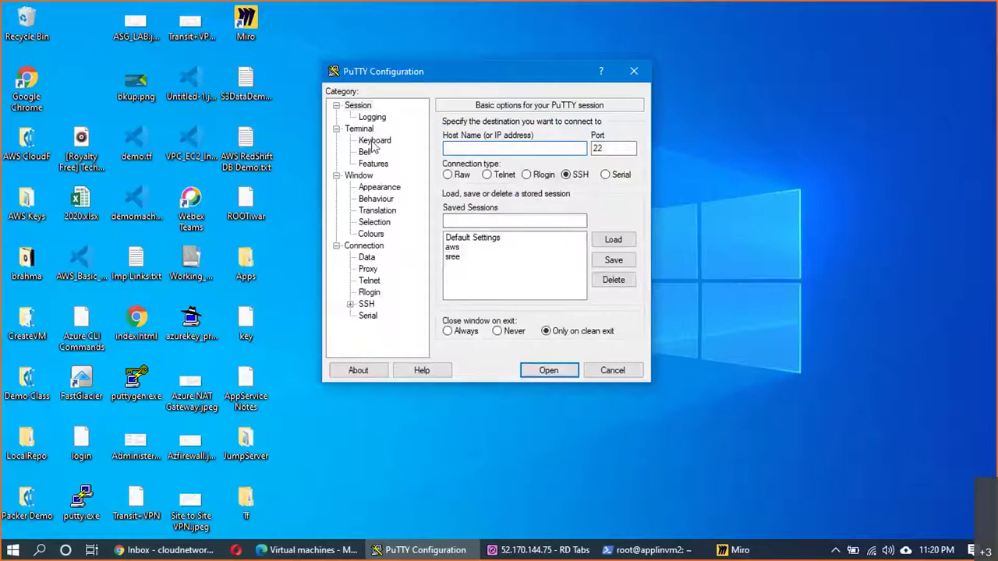
left_click(301, 550)
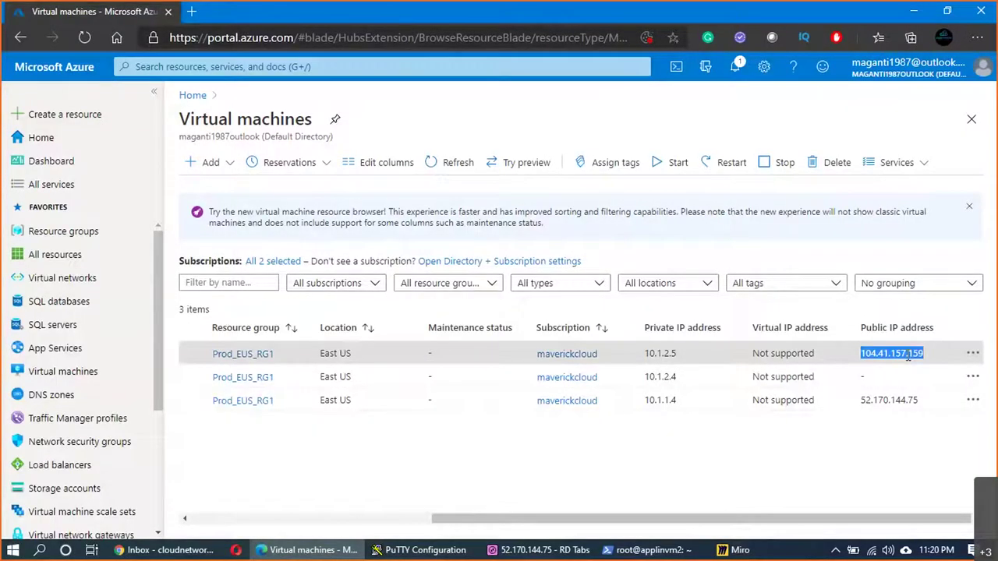
key("alt+Tab")
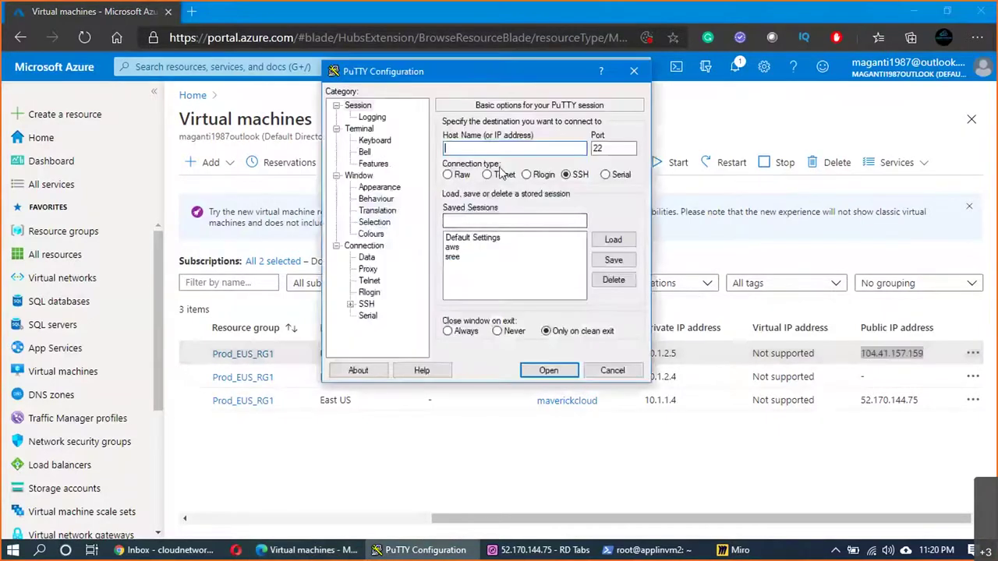
type("azureuser@")
key("ctrl+v")
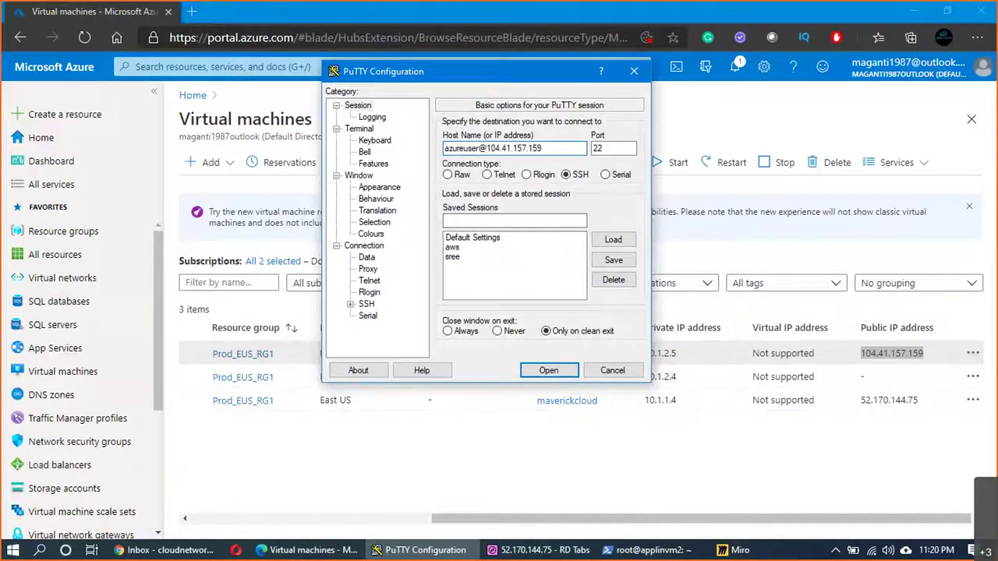
- Try to open the SSH session, accept the server's host key, and close the session window
left_click(548, 370)
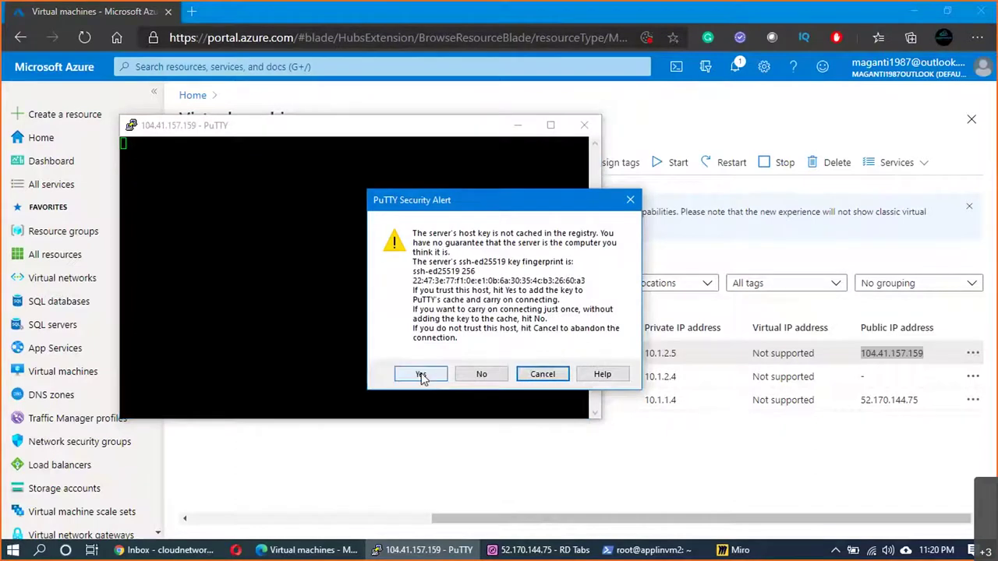
left_click(421, 375)
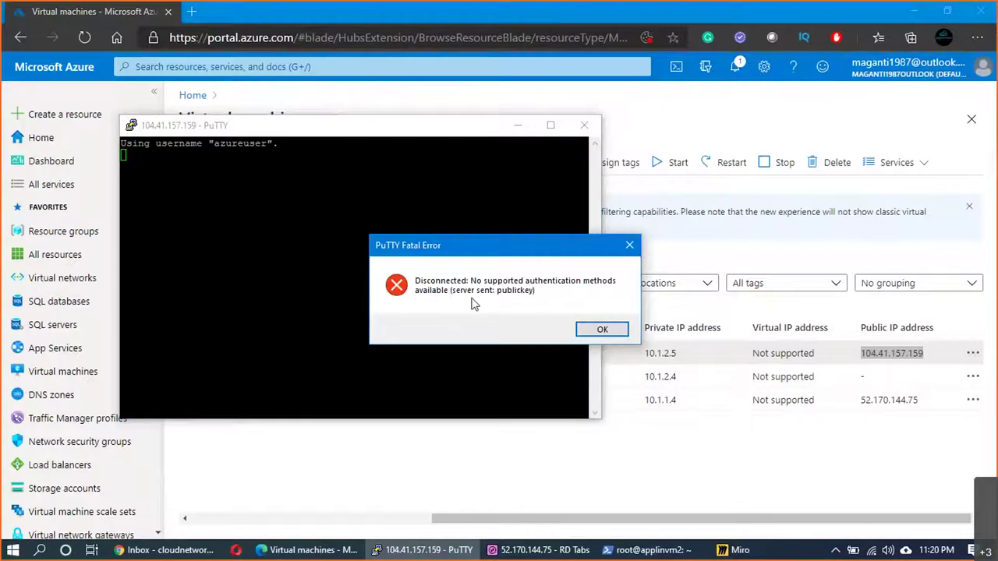
left_click(598, 329)
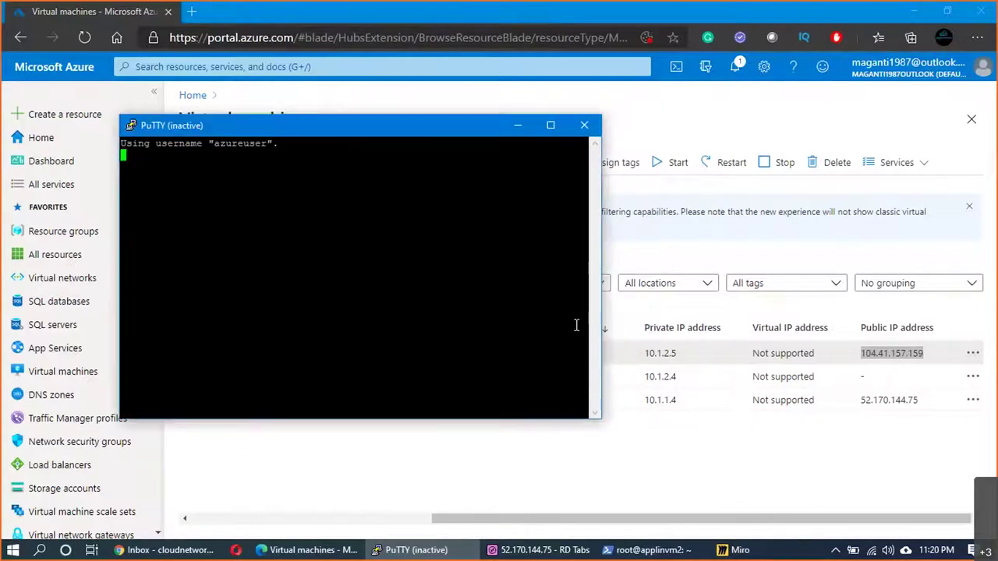
right_click(369, 126)
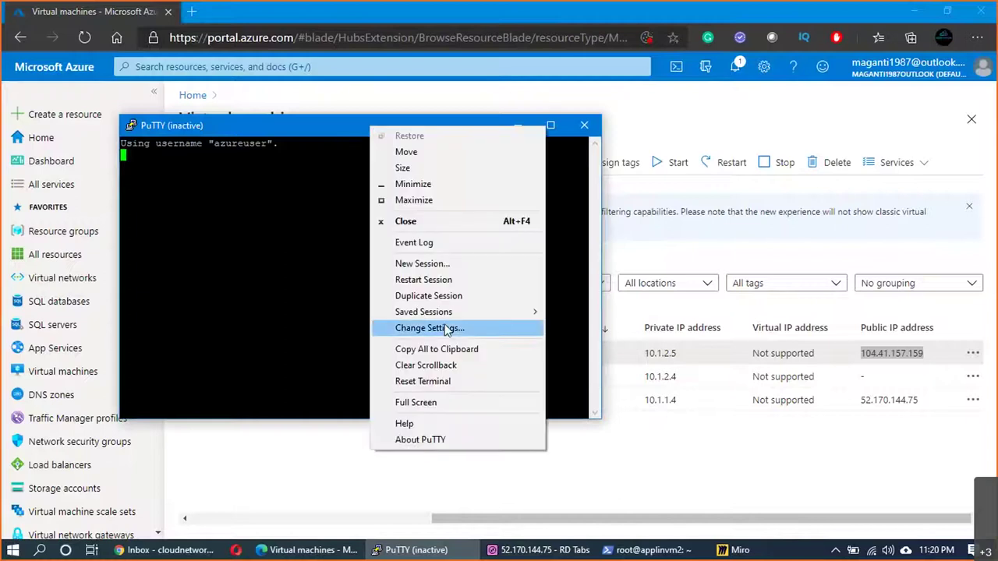
left_click(583, 126)
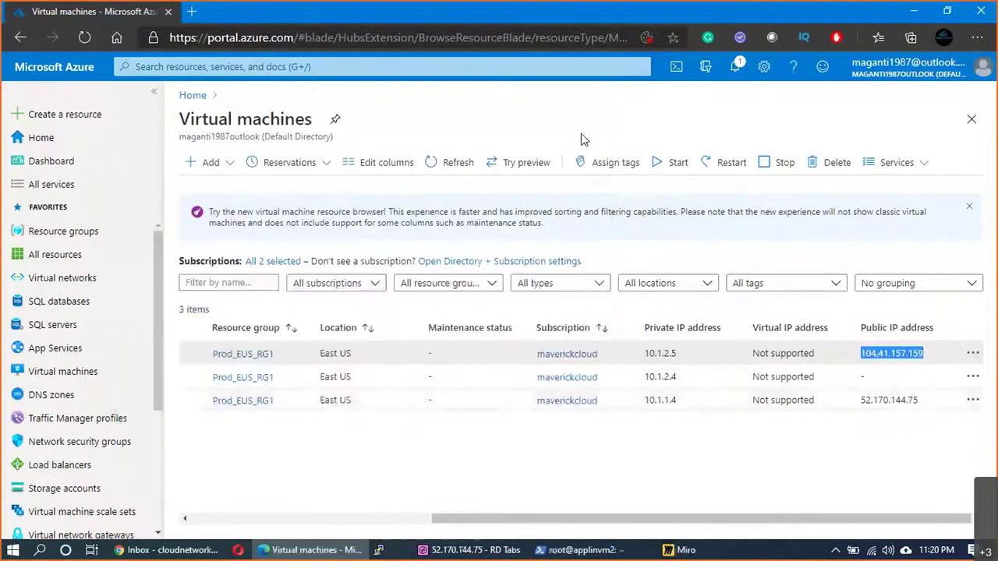
key("super+d")
key("super+d")
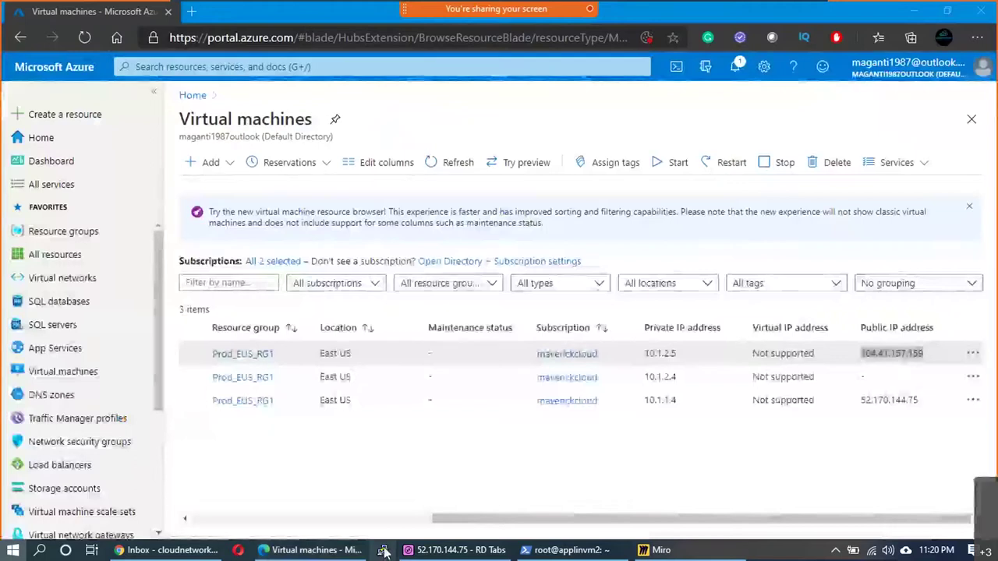
left_click(382, 550)
type("azureuser@")
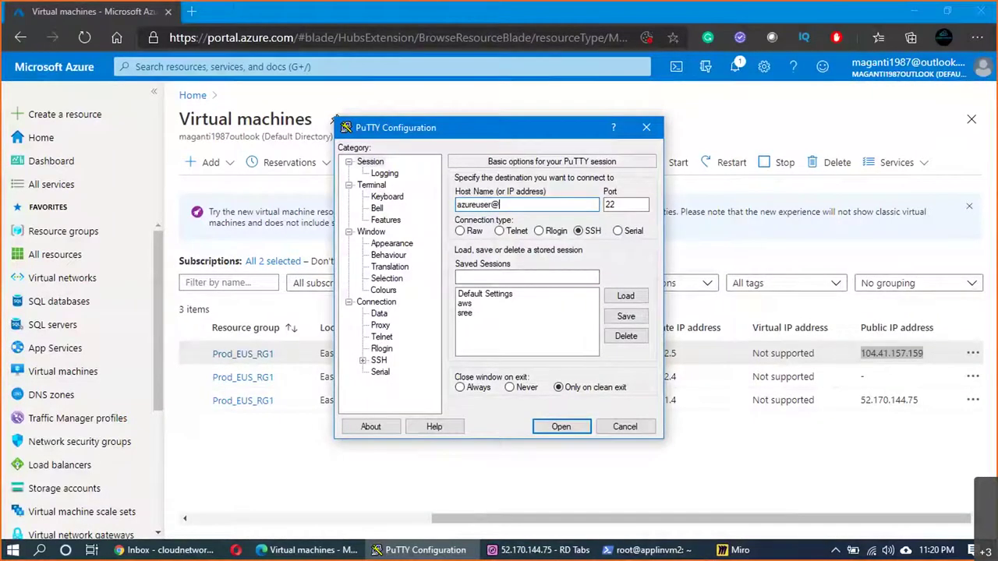
type("104.41.157.159")
left_click(622, 206)
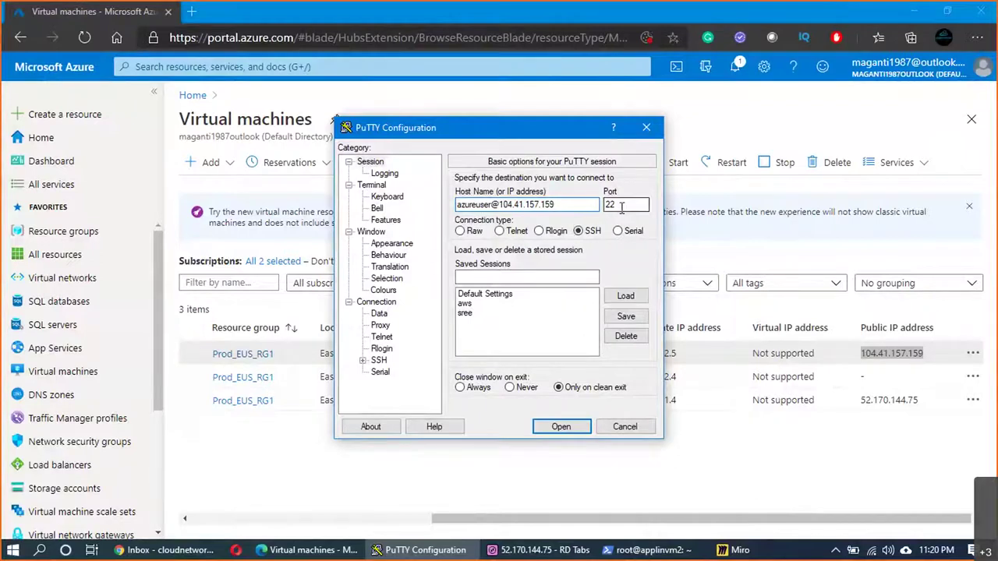
- Select eusprodkeys.pem from Downloads as the private key file for SSH authentication and try to open the connection
left_click(363, 361)
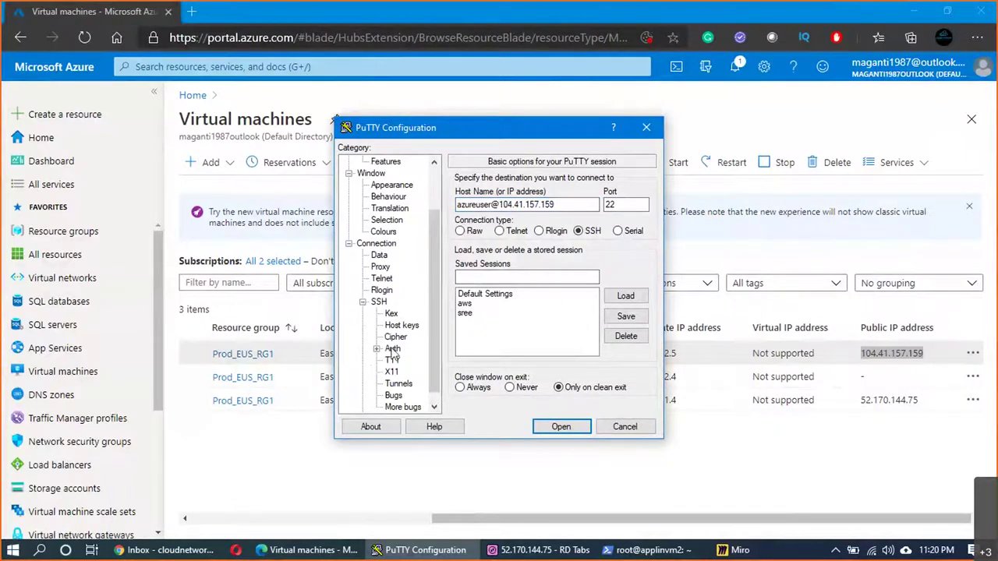
left_click(392, 349)
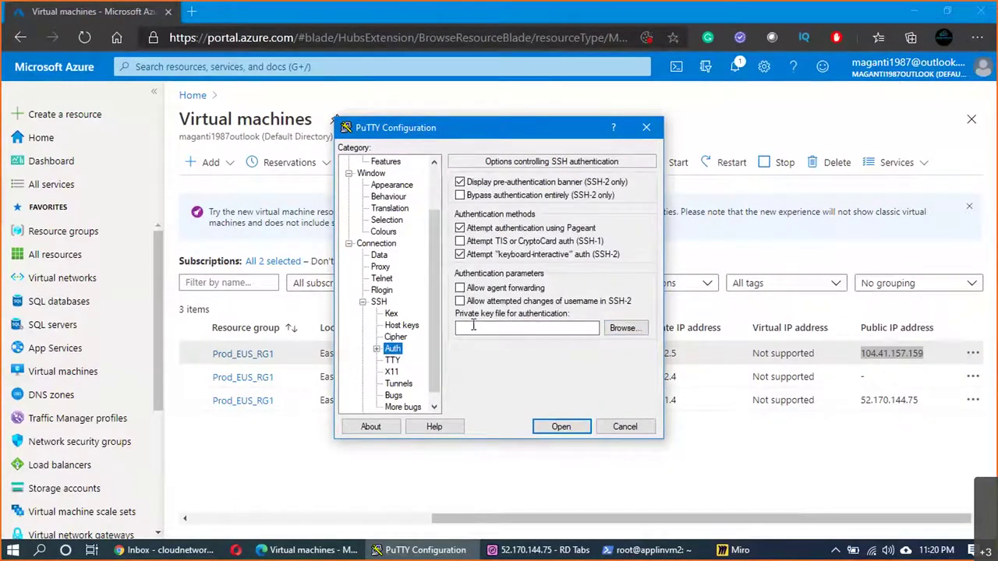
left_click(623, 329)
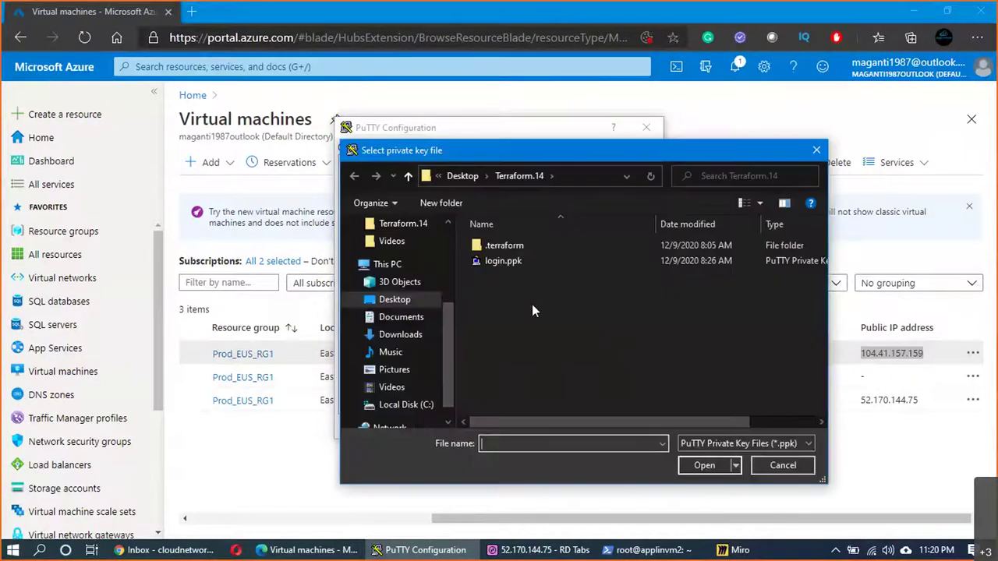
left_click_drag(622, 332, 445, 251)
scroll(445, 251, "up", 5)
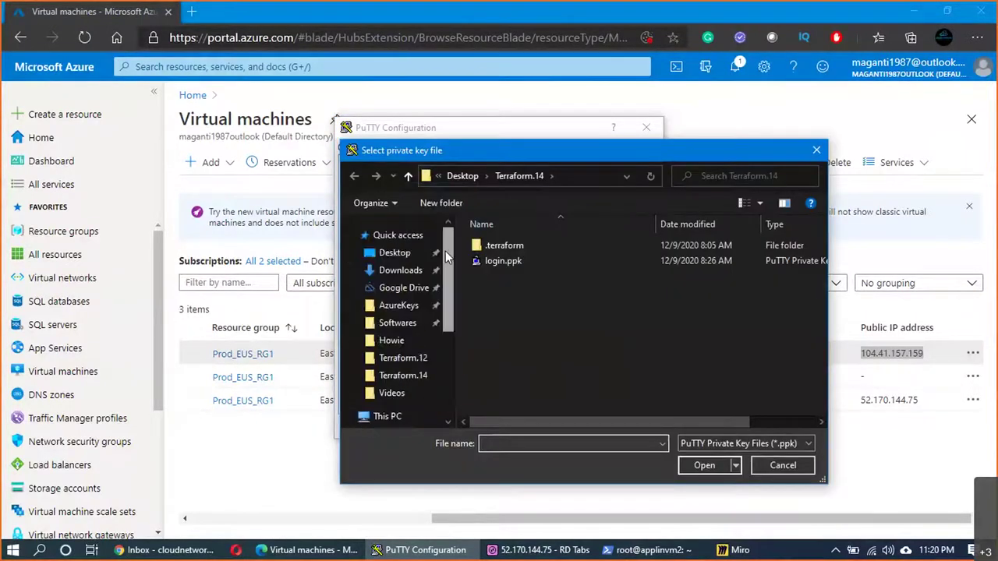
left_click(412, 273)
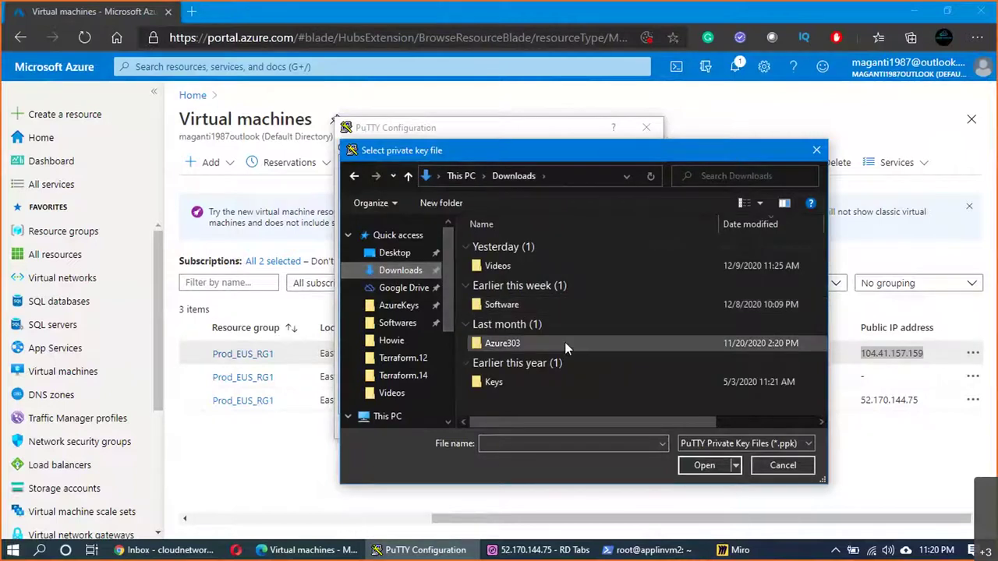
left_click(767, 444)
left_click(741, 468)
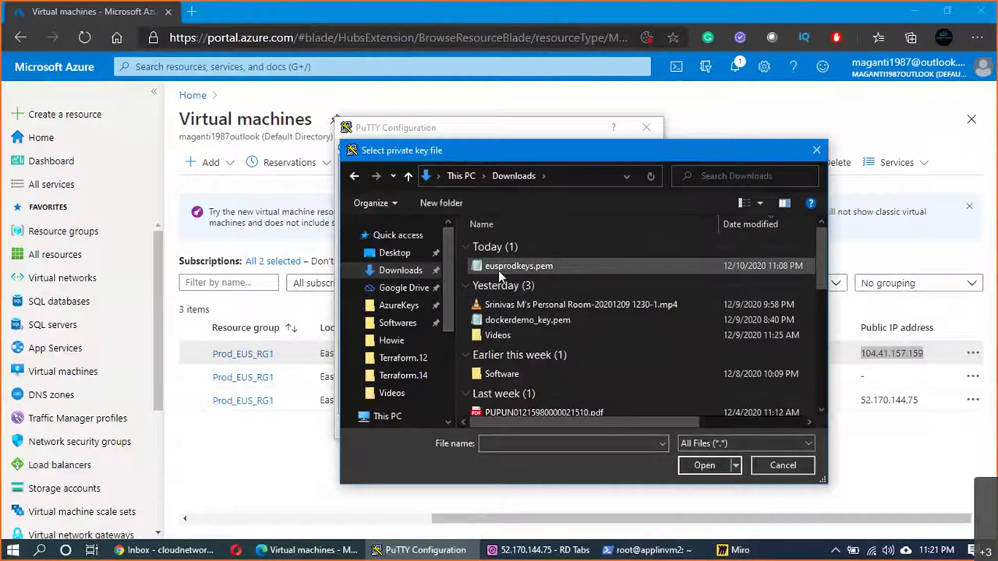
left_click(532, 269)
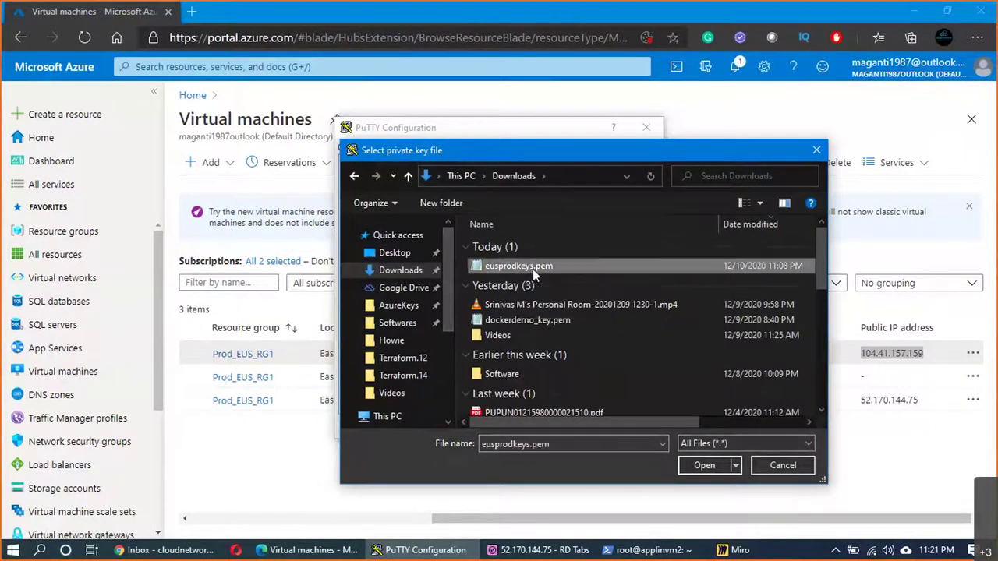
left_click(701, 466)
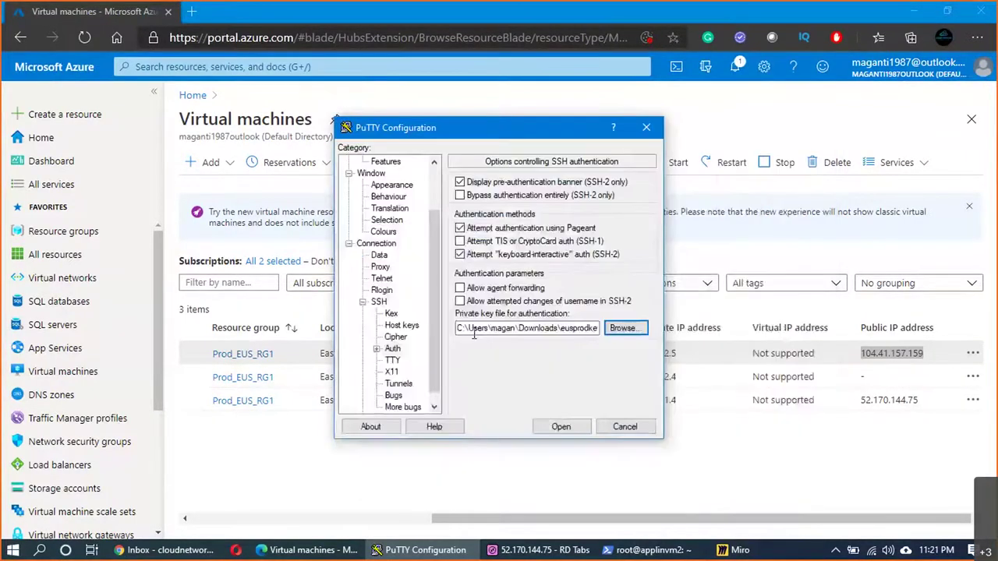
left_click(576, 435)
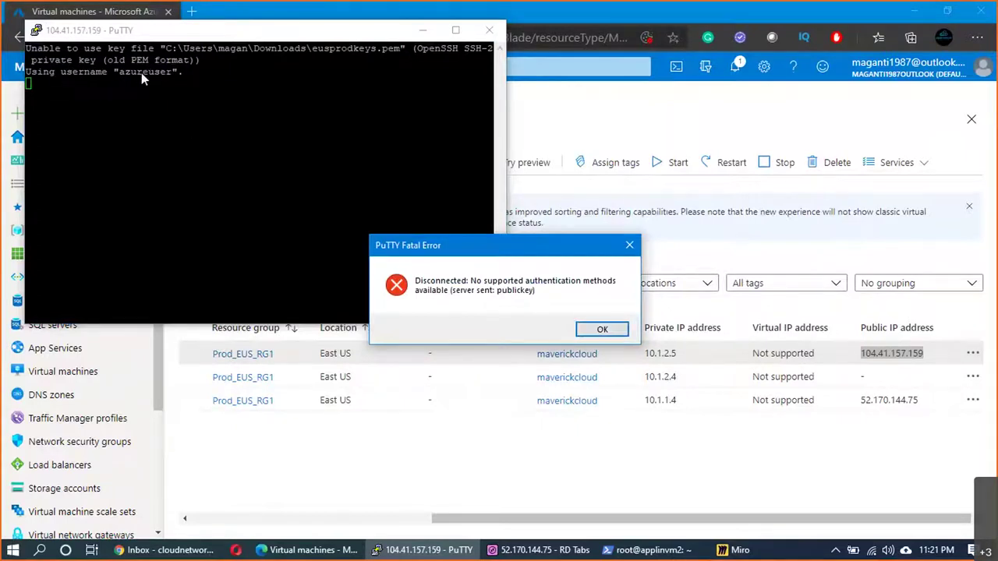
- Bring up the root@applinvm2 terminal beside the PuTTY session, add several blank prompt lines and minimize it again
left_click(619, 552)
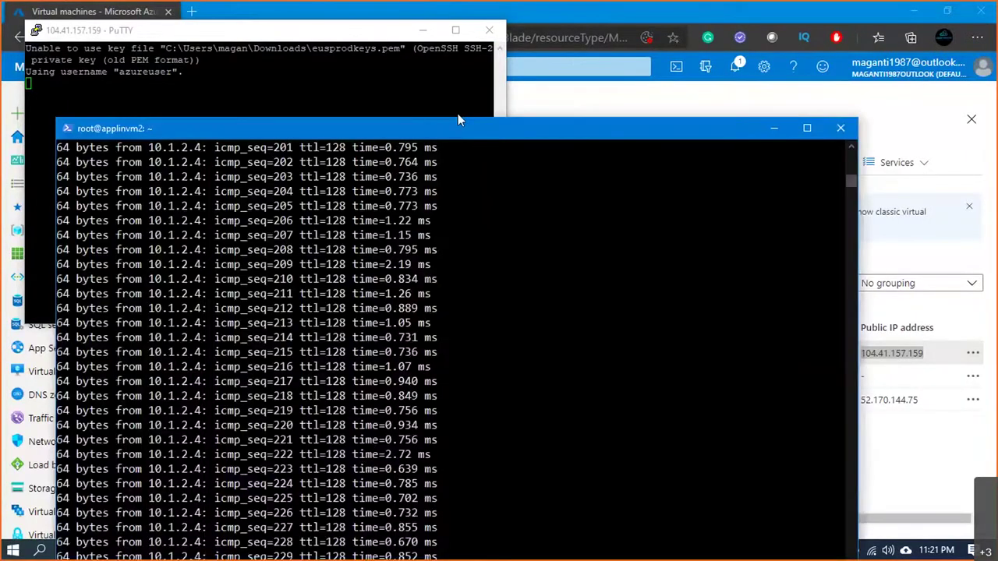
left_click_drag(458, 114, 677, 57)
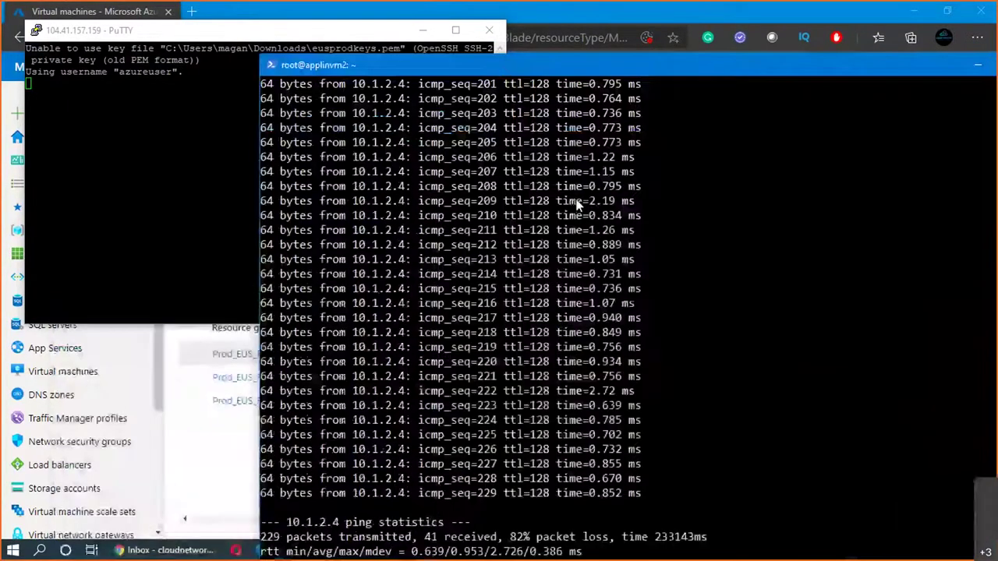
key("Return")
key("Return")
key("Return")
key("Return")
key("Return")
key("Return")
key("Return")
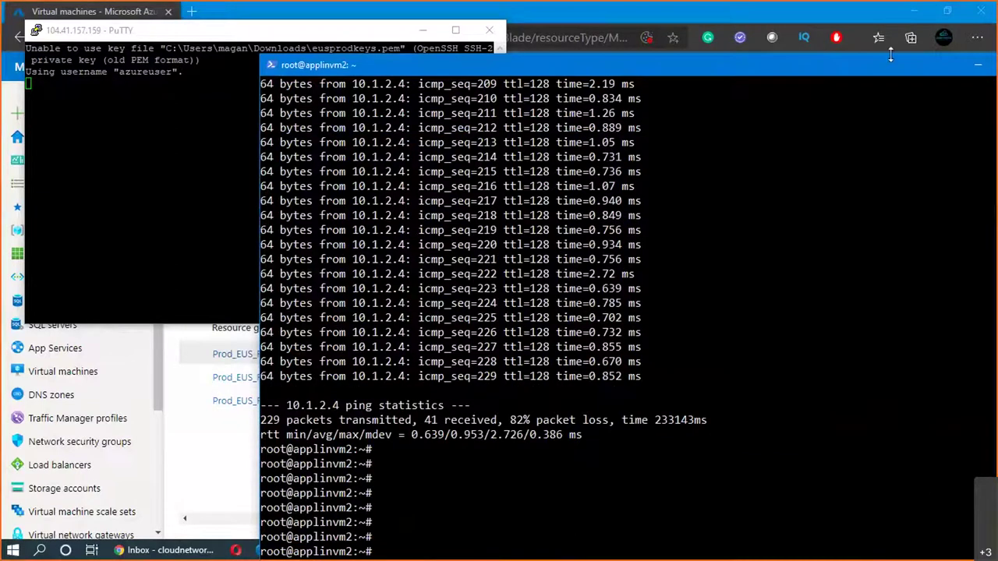
left_click_drag(890, 57, 916, 86)
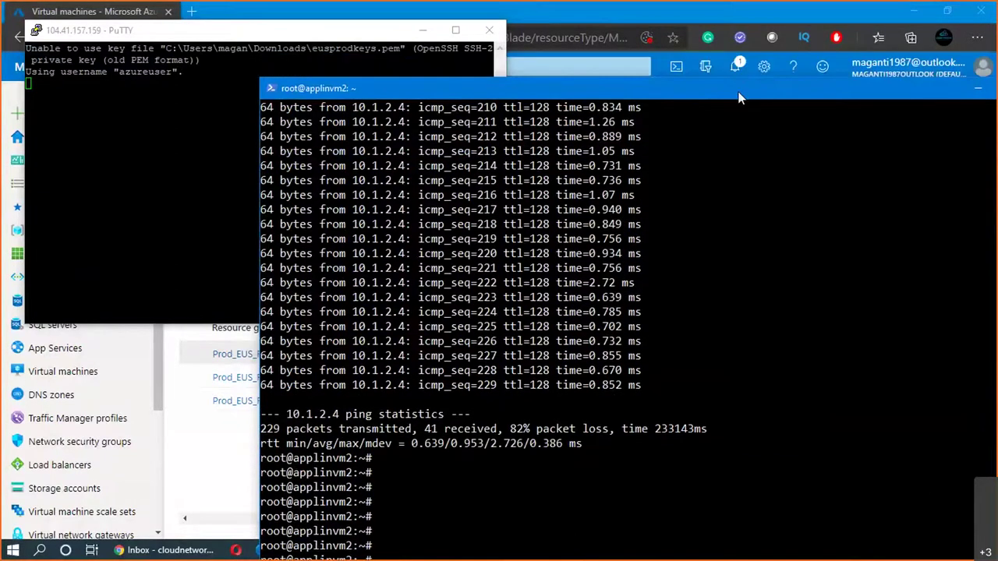
left_click_drag(991, 95, 785, 95)
left_click(783, 94)
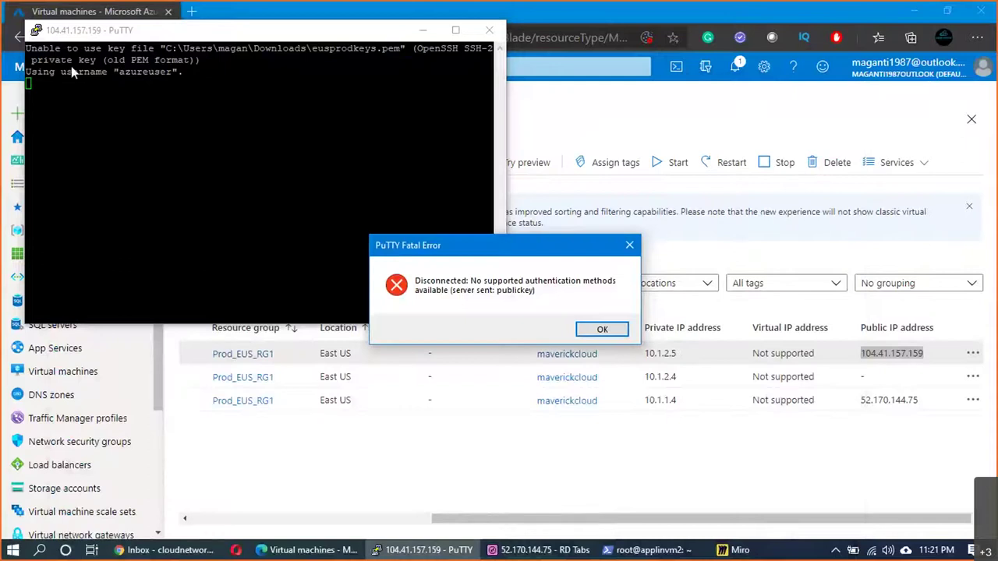
- Dismiss the PuTTY error and copy puttygen.exe from the JumpServer folder to the desktop, replacing the existing file
left_click(601, 330)
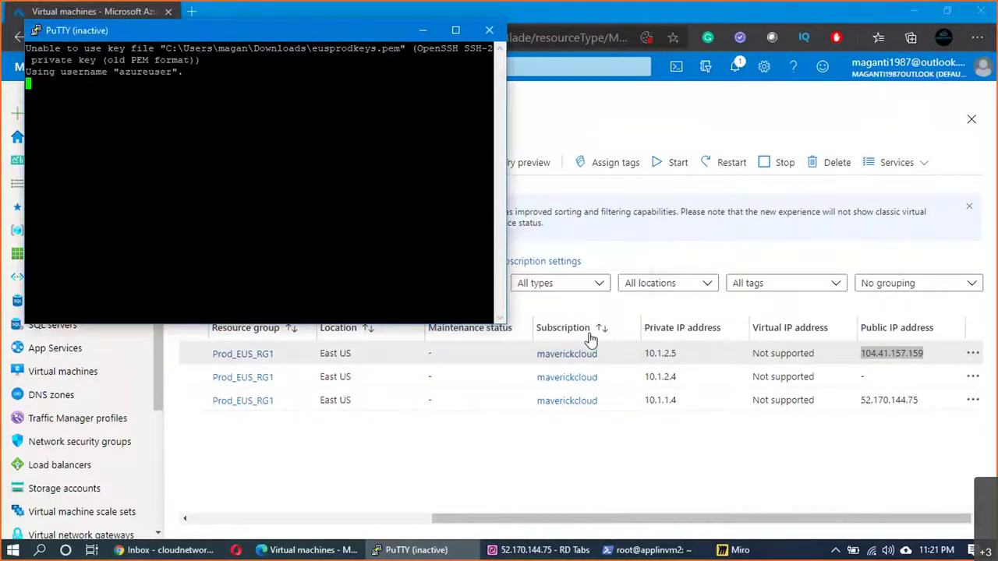
key("super+d")
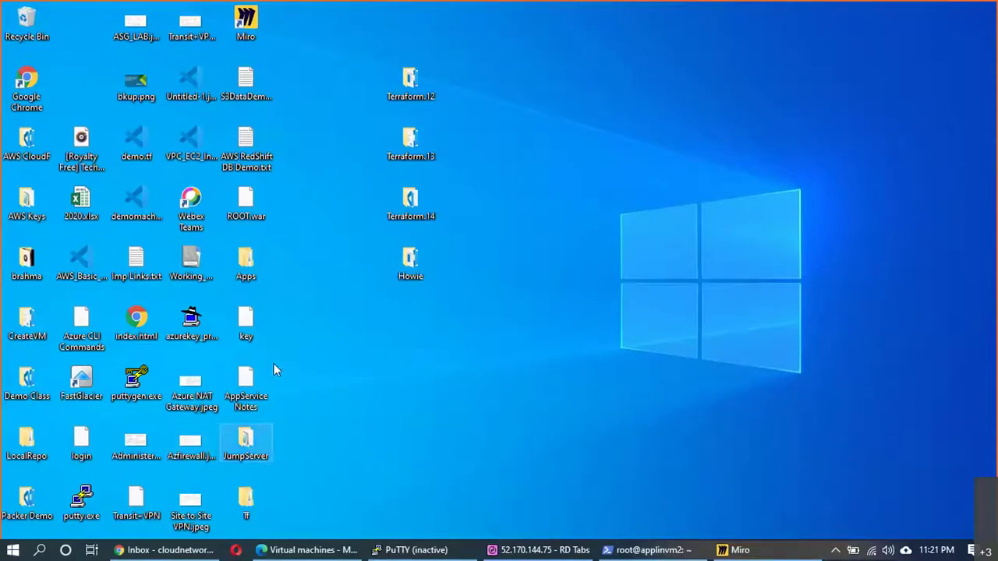
key("Return")
left_click(154, 141)
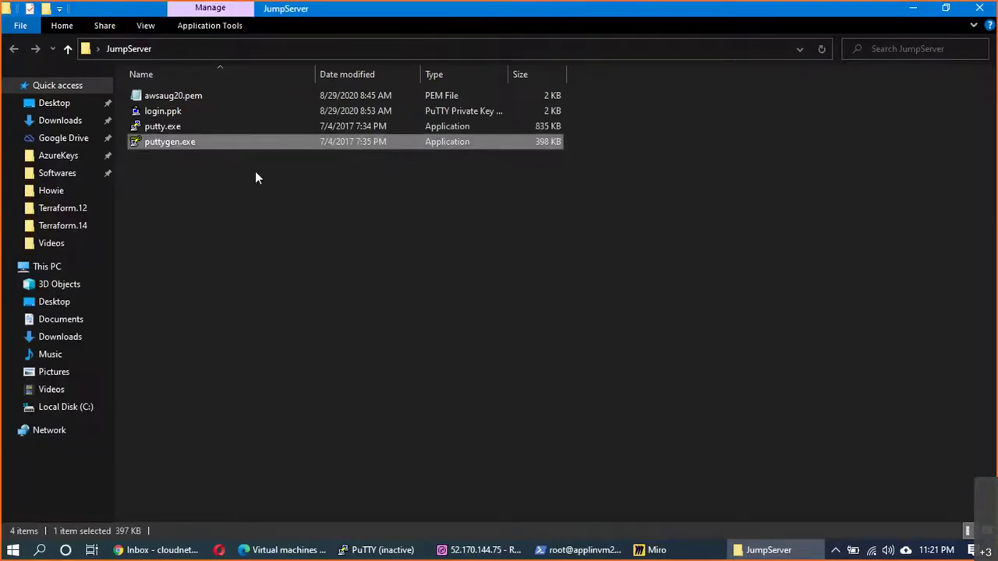
key("super+d")
key("ctrl+v")
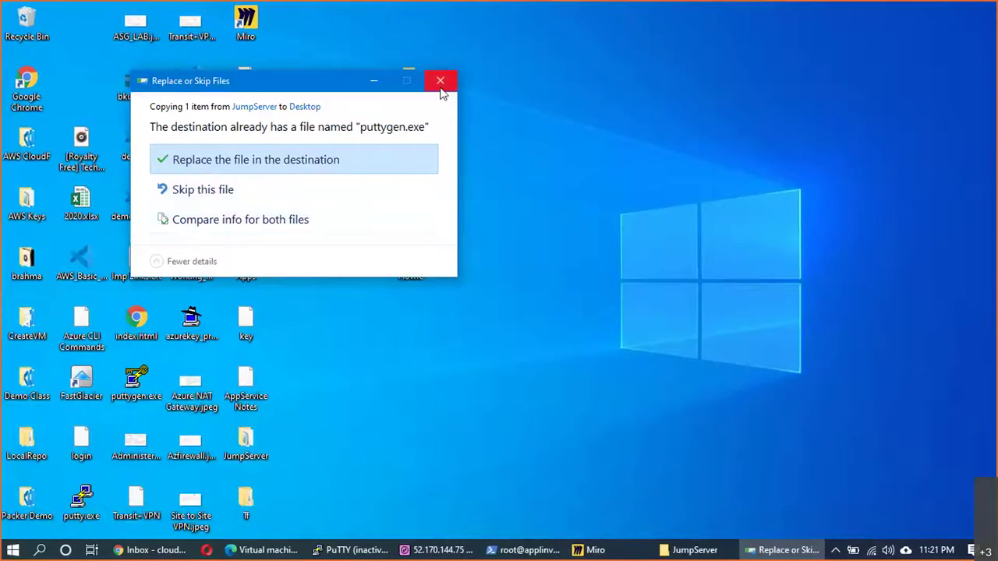
left_click(290, 157)
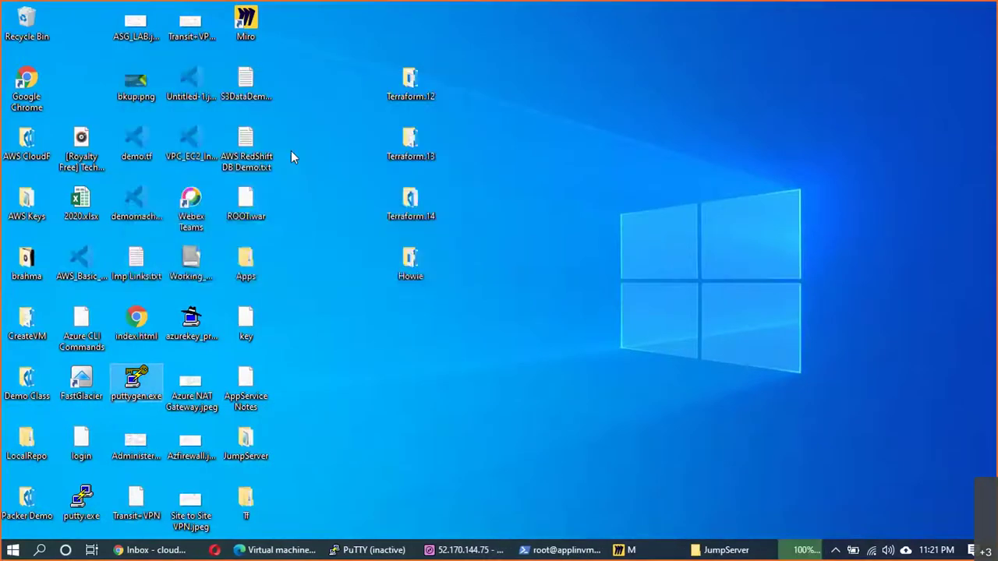
- Launch PuTTYgen and load the existing private key eusprodkeys.pem from Downloads, showing all file types, and acknowledge the import notice
left_click(84, 500)
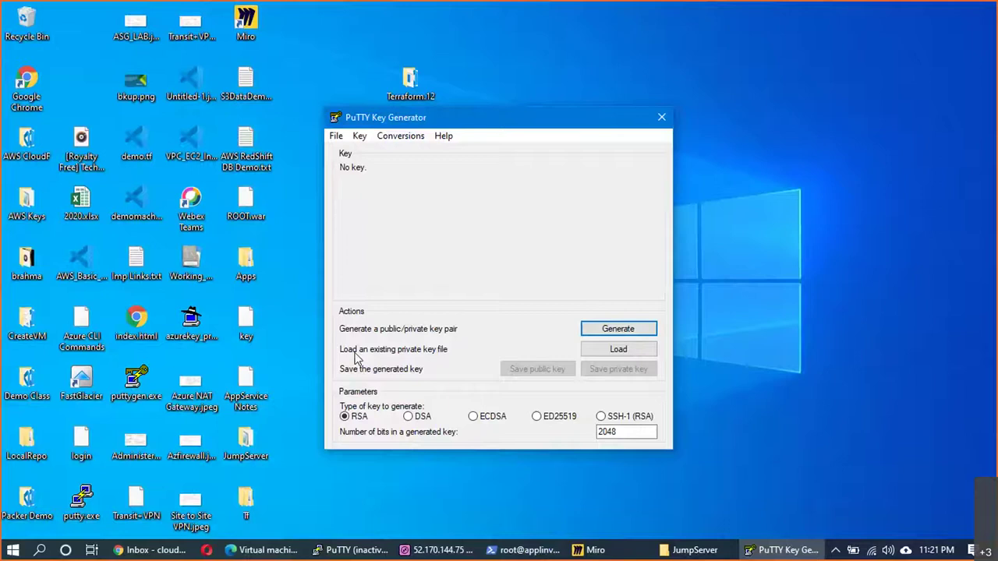
left_click(588, 350)
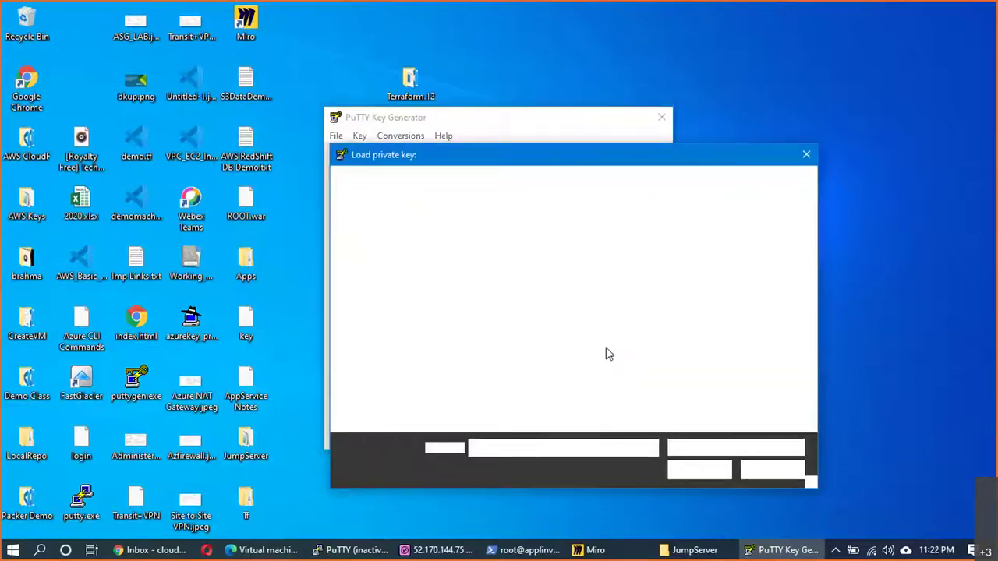
scroll(407, 277, "up", 1)
scroll(398, 274, "up", 2)
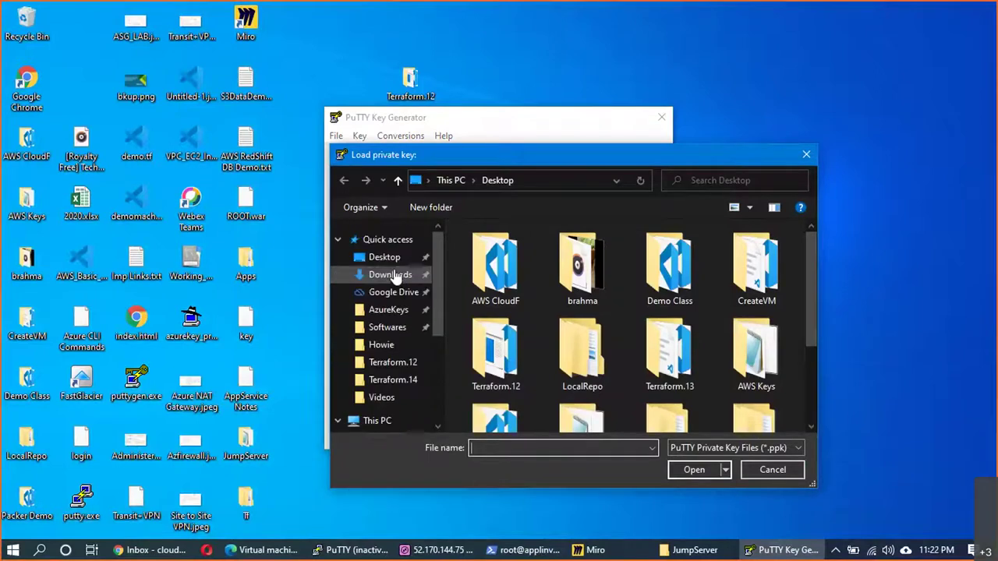
left_click(392, 274)
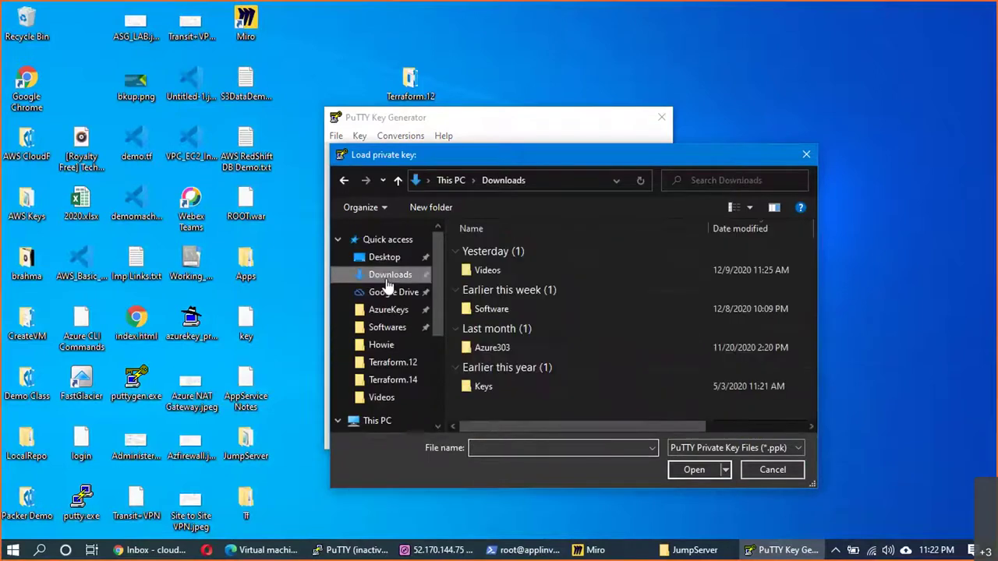
left_click(732, 448)
left_click(723, 471)
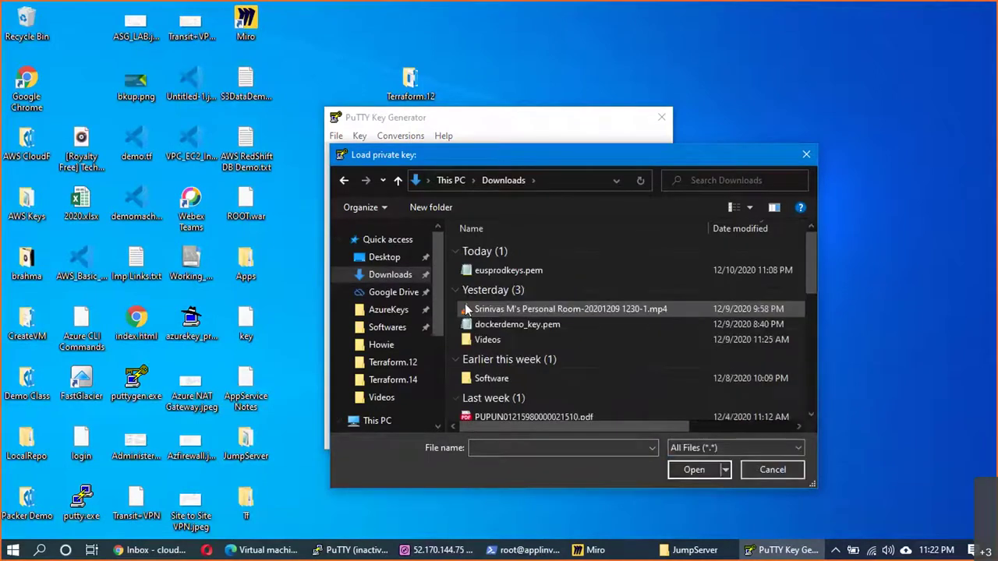
left_click(499, 273)
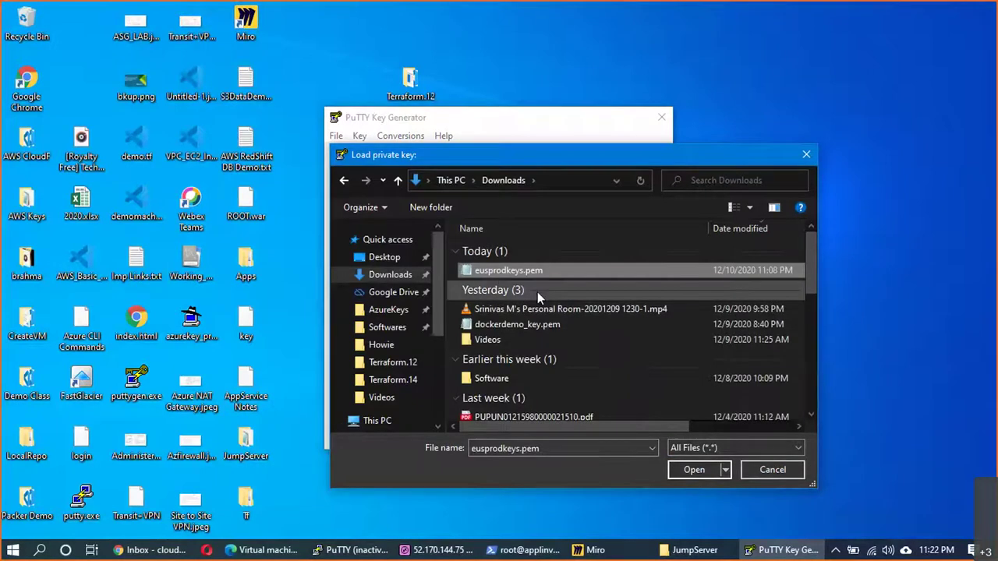
left_click(693, 469)
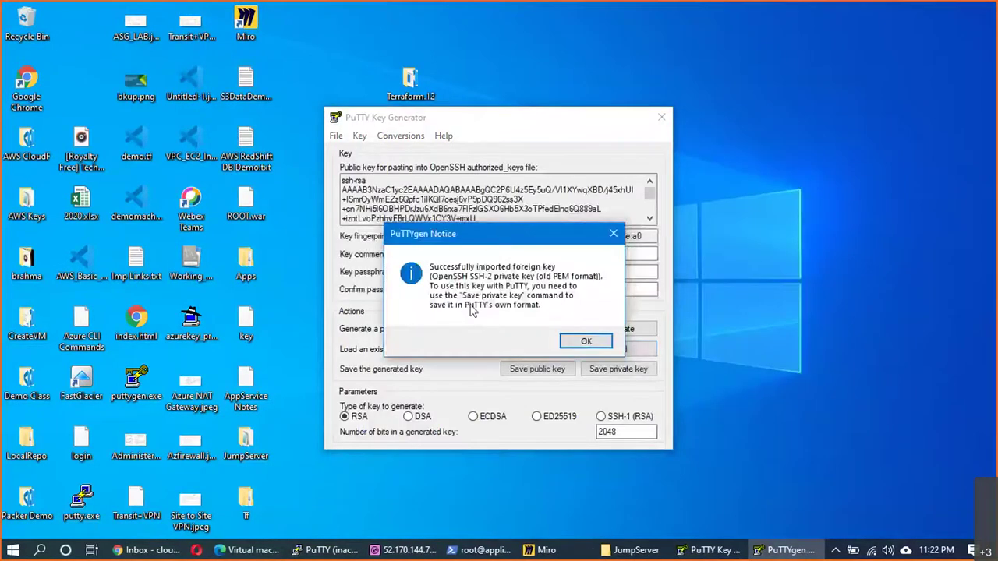
left_click(585, 342)
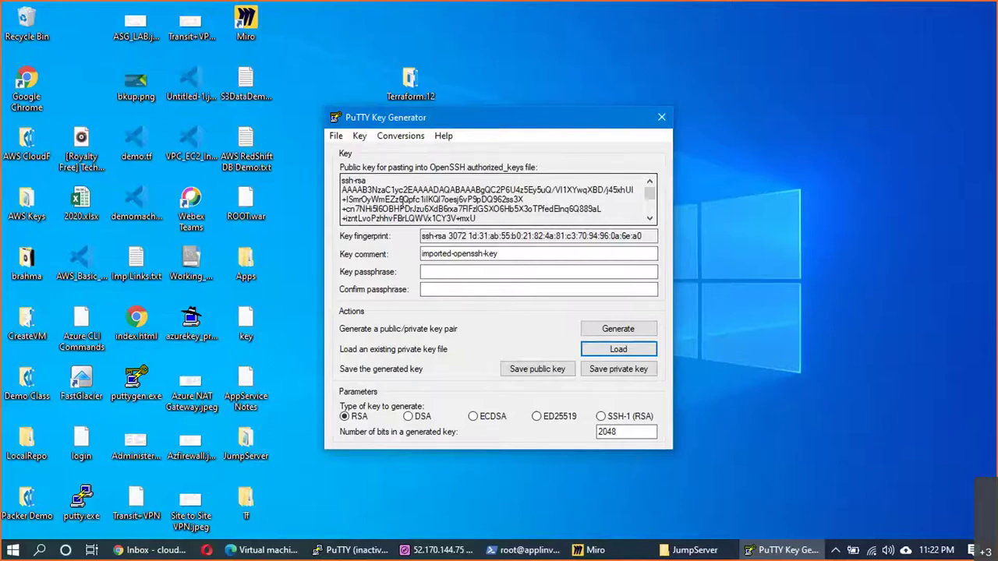
- Save the private key without a passphrase to the Desktop as eusprodkeys in PPK format, and close PuTTYgen
left_click(634, 373)
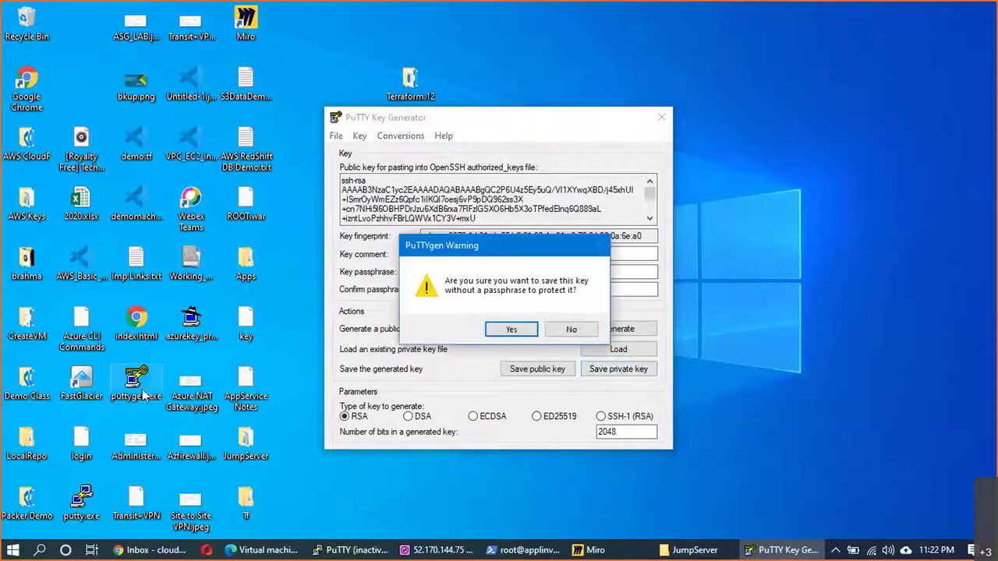
left_click(499, 332)
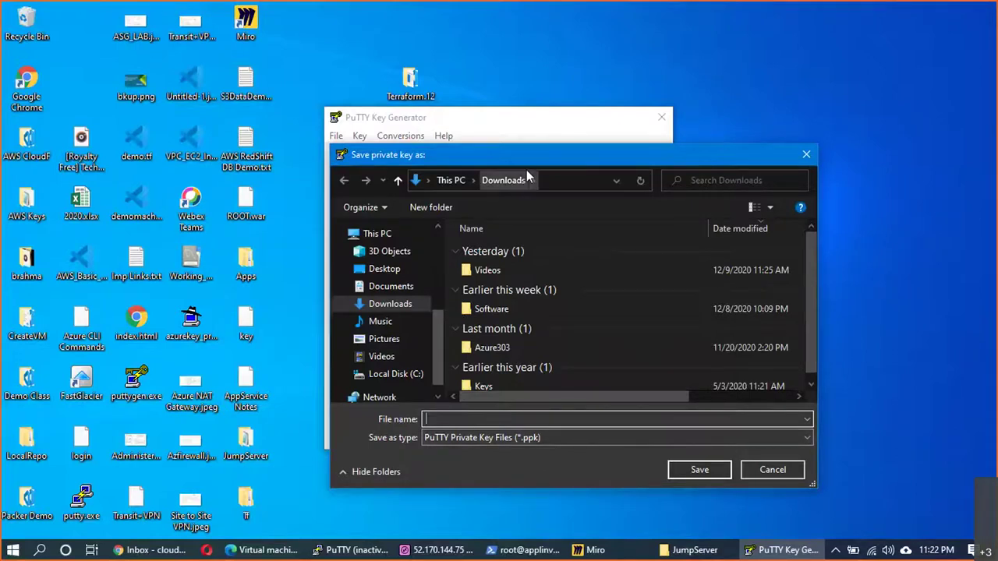
type("eusprodkeys")
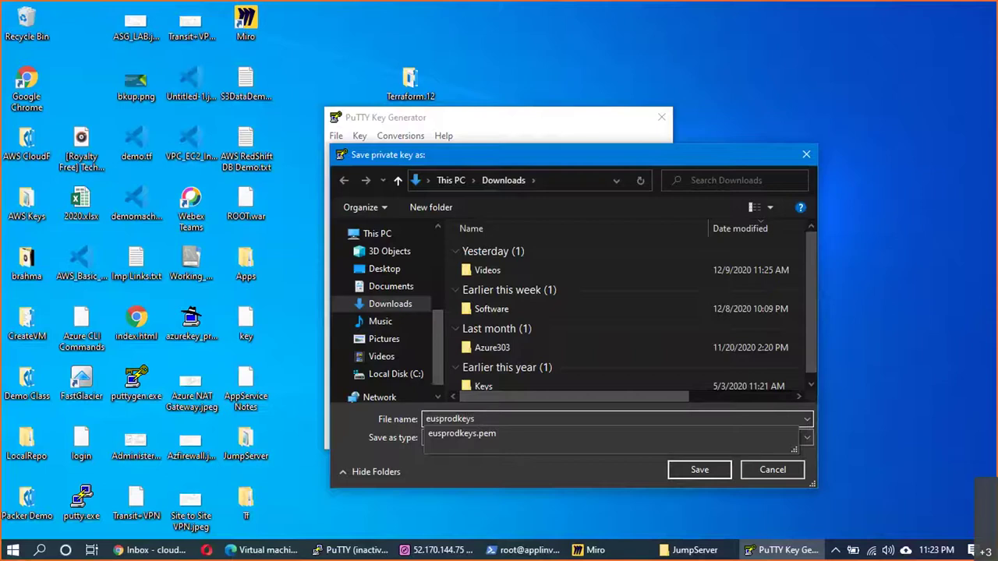
left_click(505, 478)
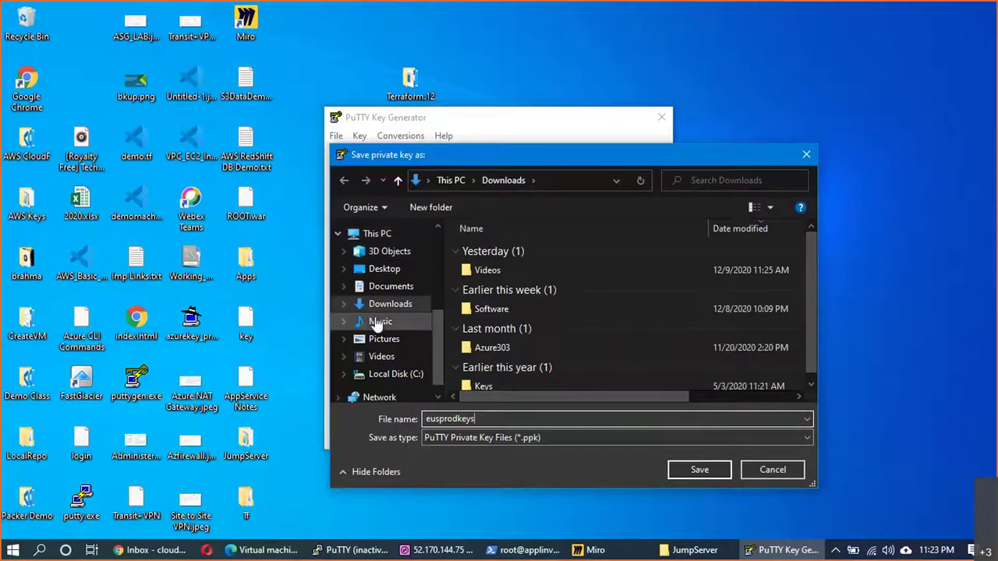
scroll(378, 257, "up", 5)
left_click(384, 257)
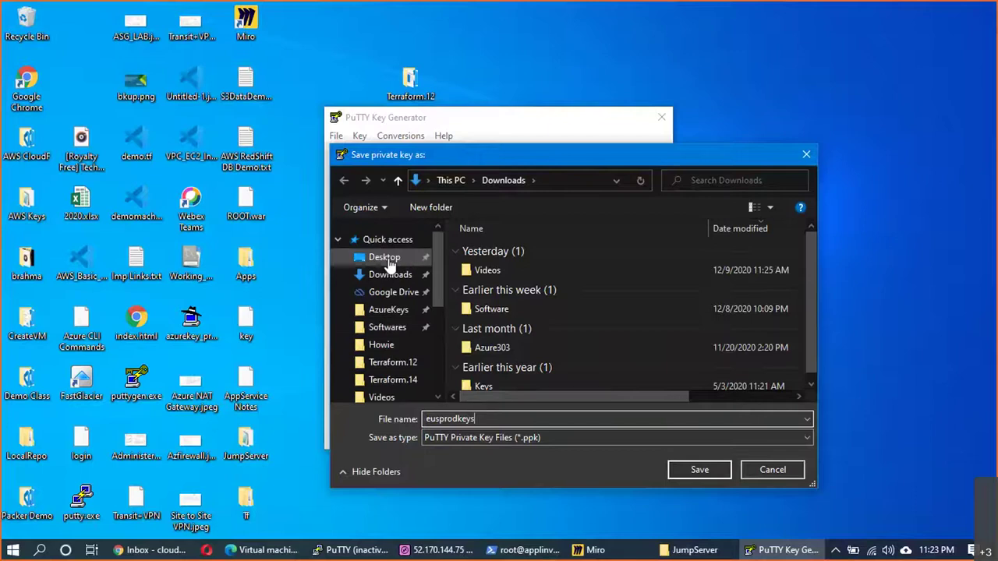
left_click(700, 470)
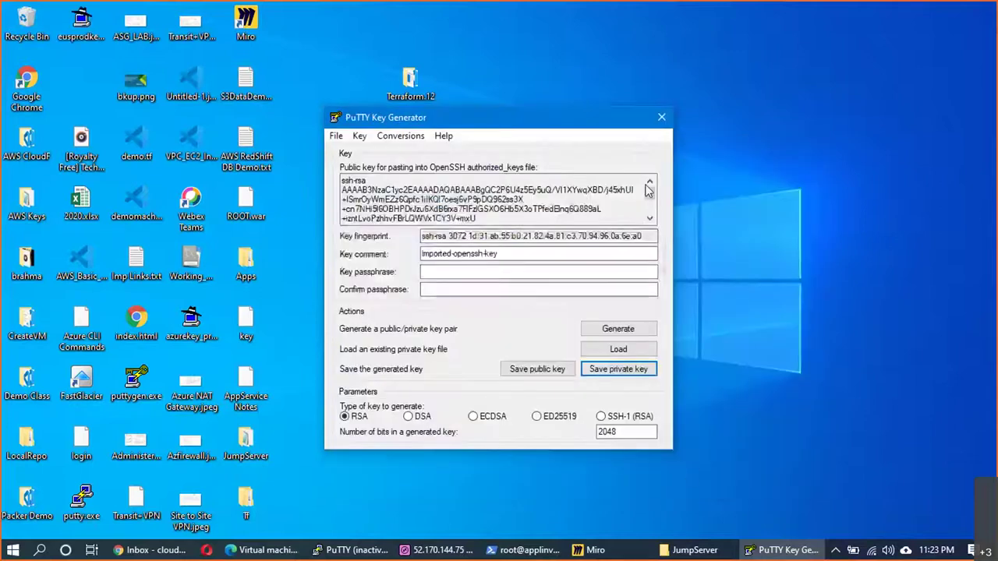
left_click(661, 119)
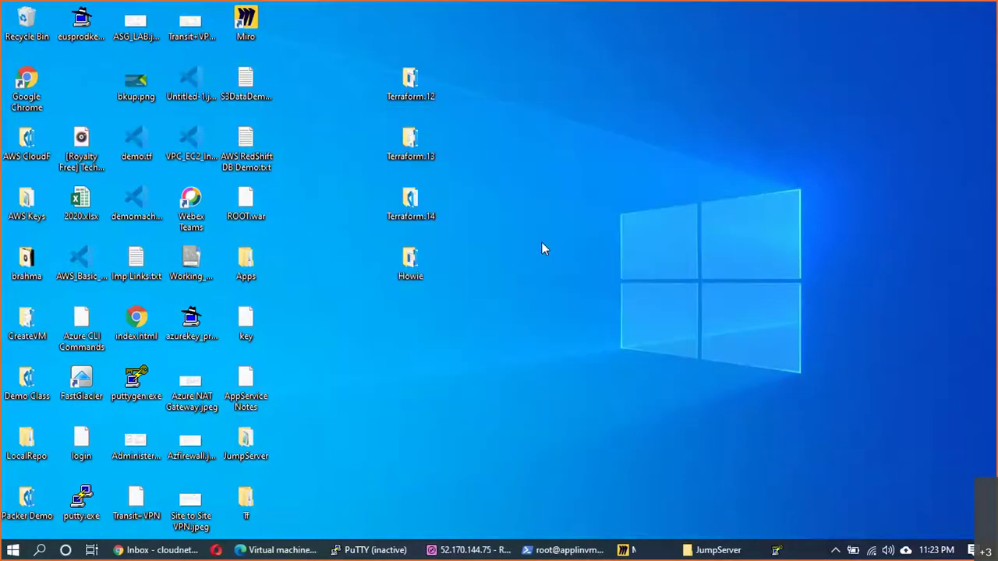
left_click(81, 45)
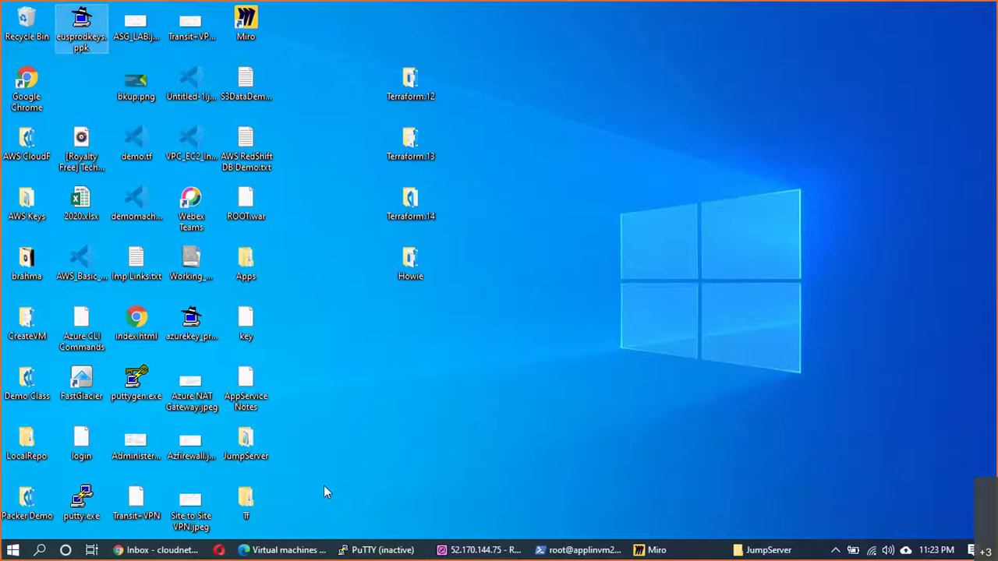
- Close the inactive PuTTY session, open a new PuTTY configuration and delete the saved session listed below aws
left_click(382, 550)
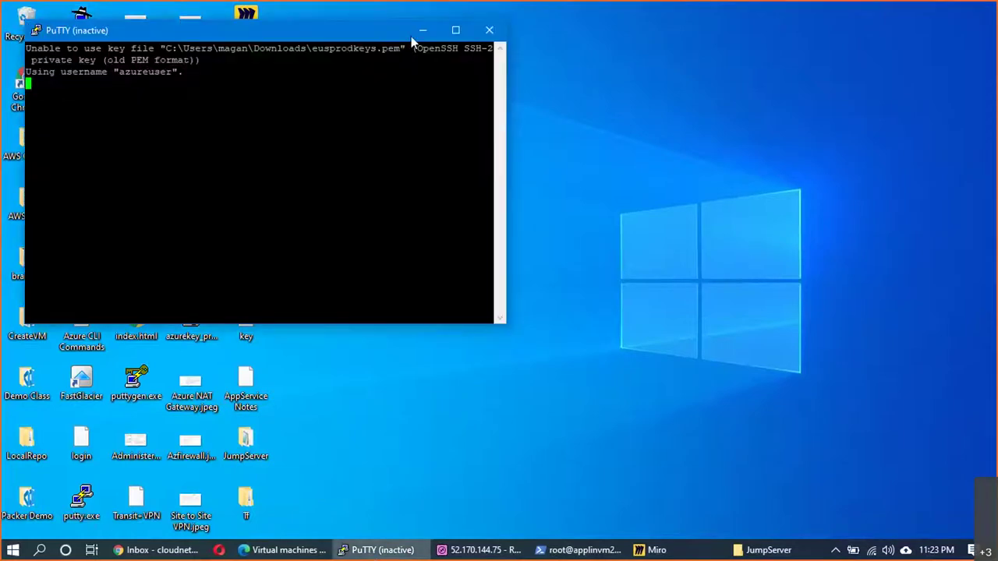
left_click(489, 30)
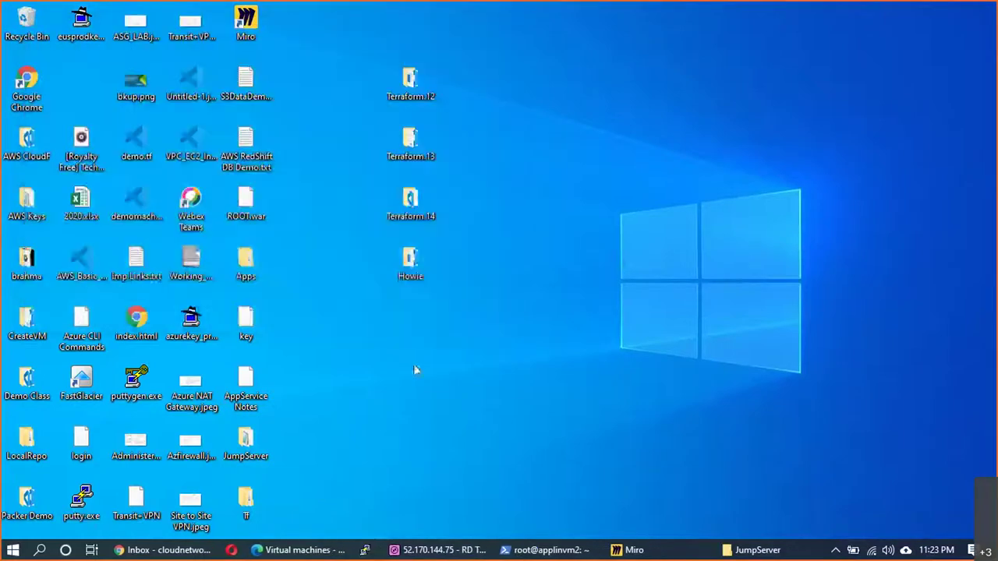
left_click(370, 550)
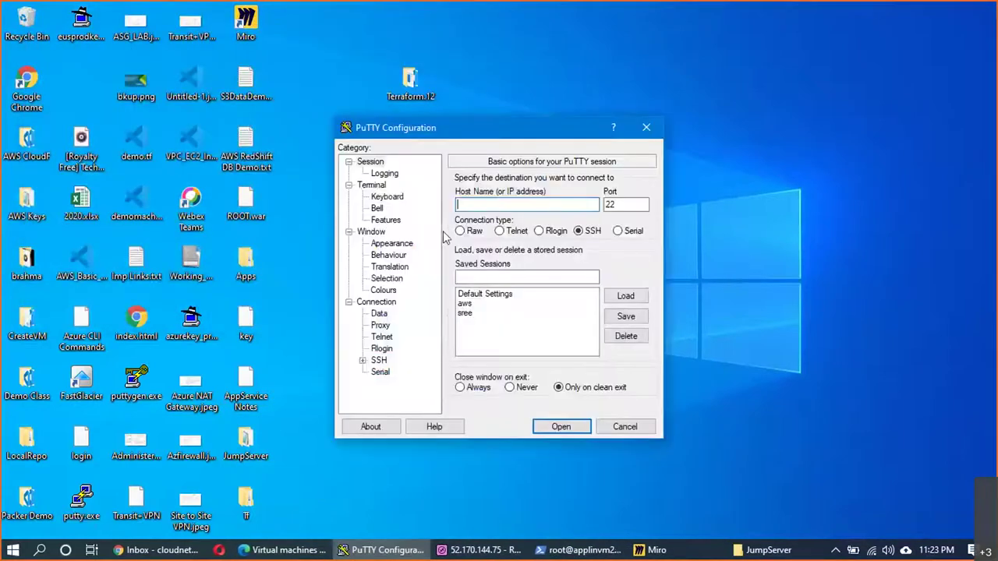
left_click(471, 314)
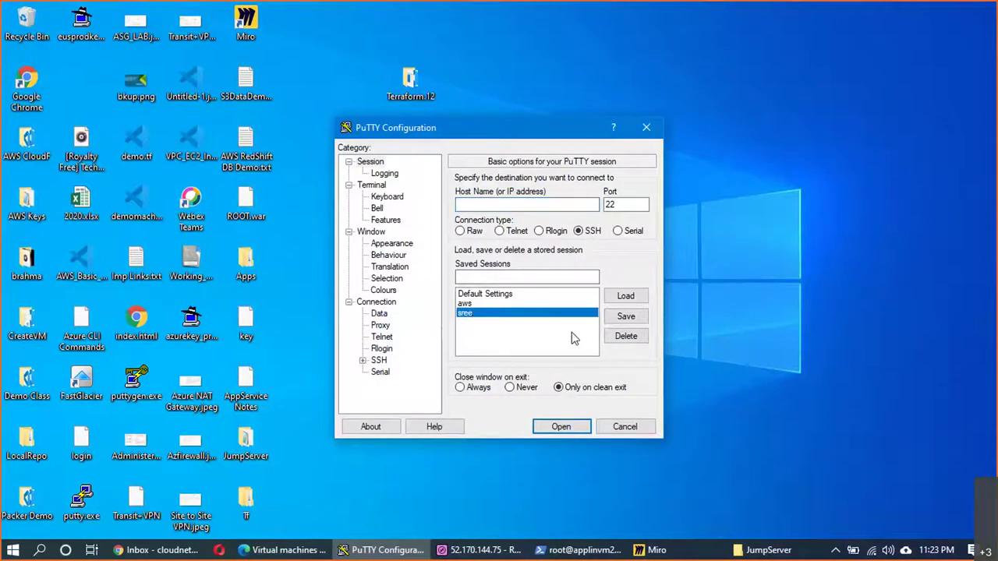
left_click(631, 342)
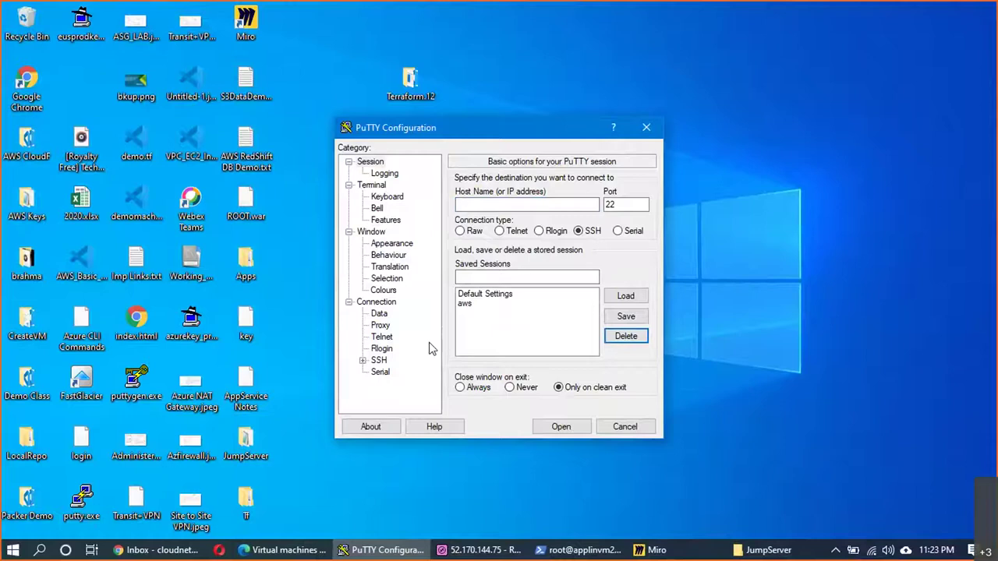
left_click(523, 205)
type("azureuser")
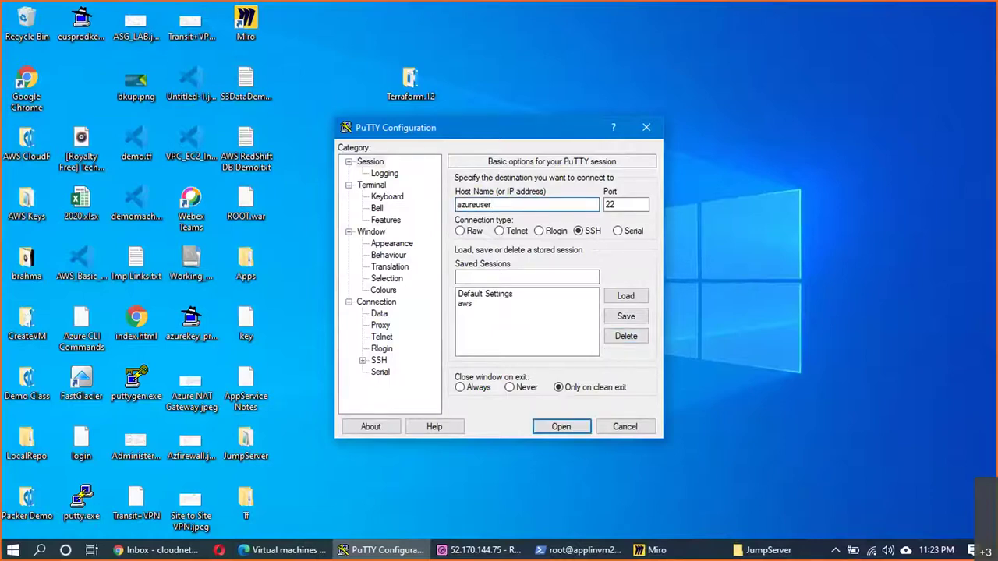
type("@")
left_click(300, 552)
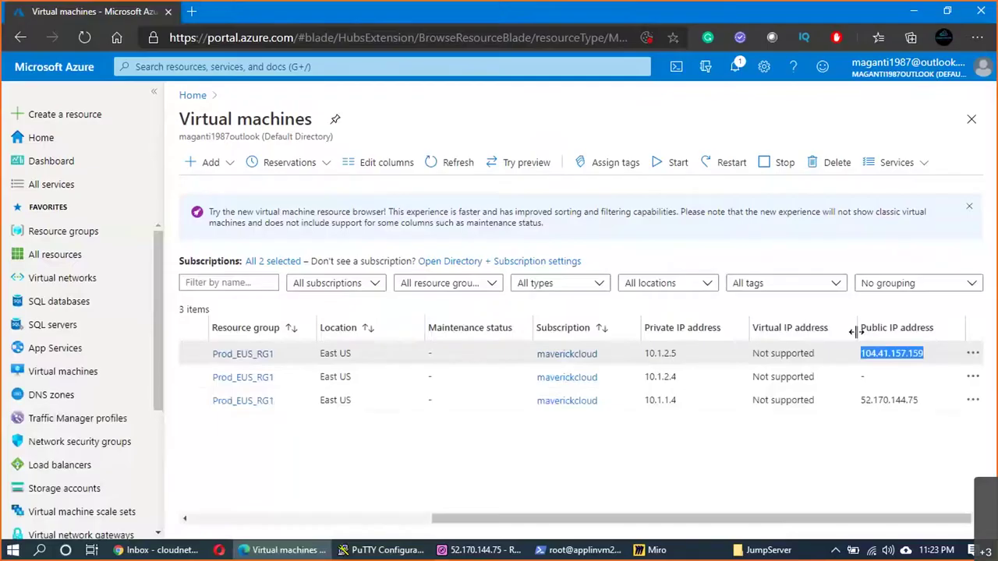
key("alt+Tab")
type("104.41.157.159")
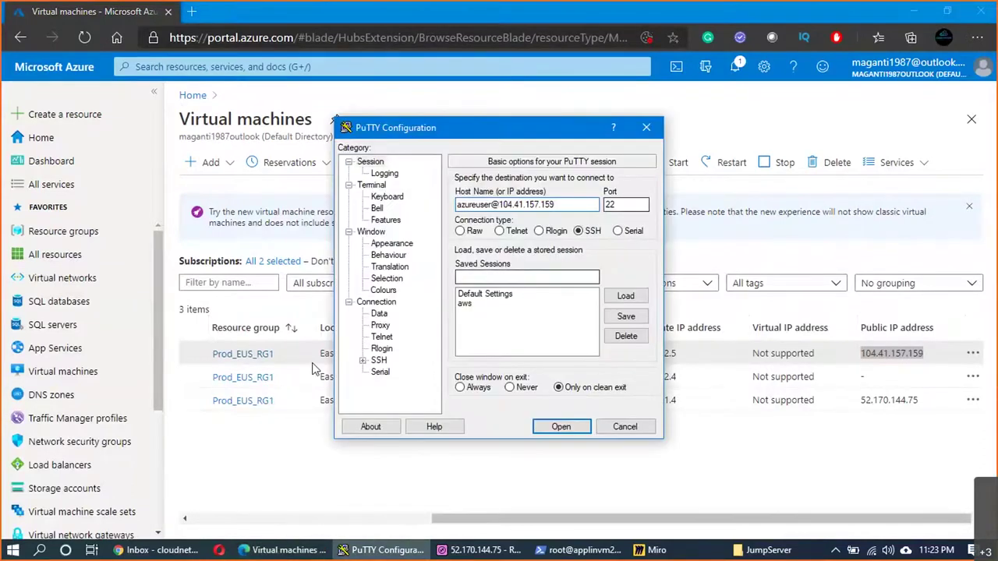
- Select eusprodkeys.ppk from the Desktop as the private key file for SSH authentication
left_click(378, 360)
left_click(362, 360)
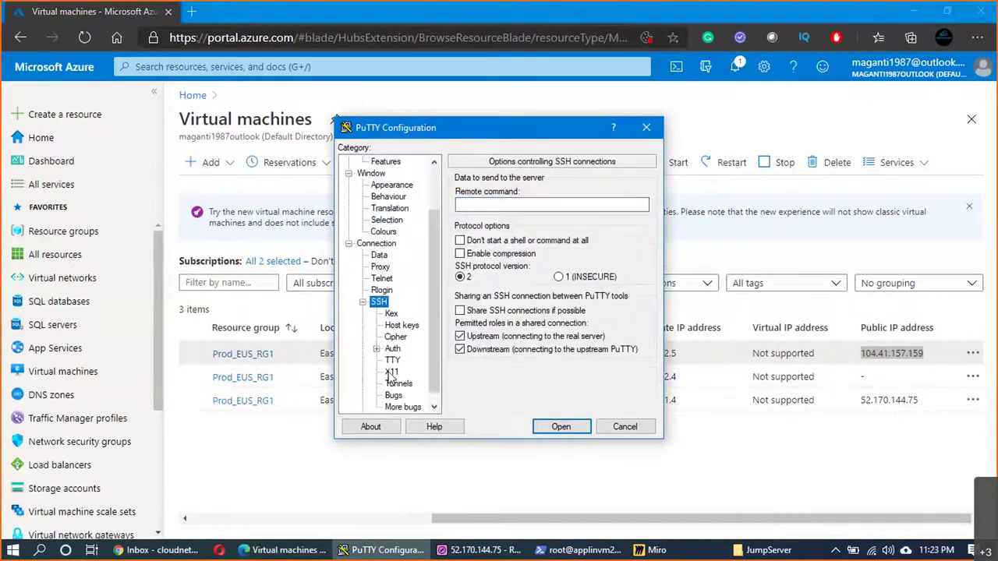
left_click(392, 349)
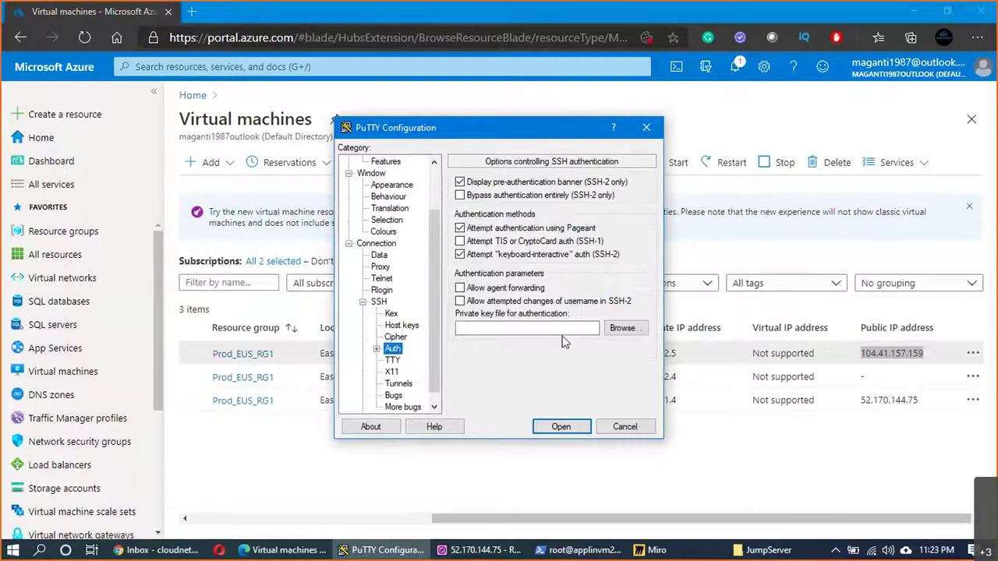
left_click(624, 328)
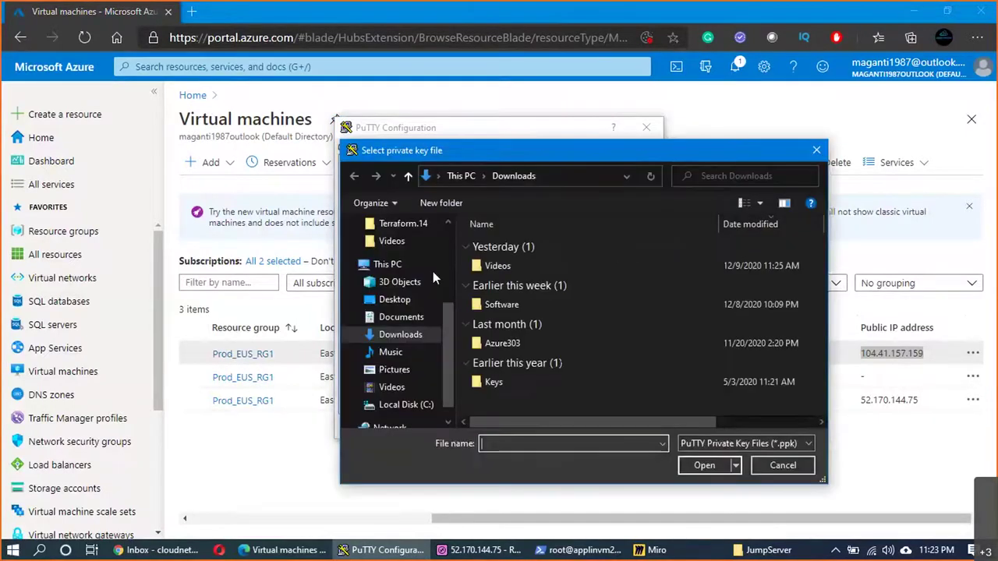
scroll(431, 279, "up", 2)
left_click(425, 252)
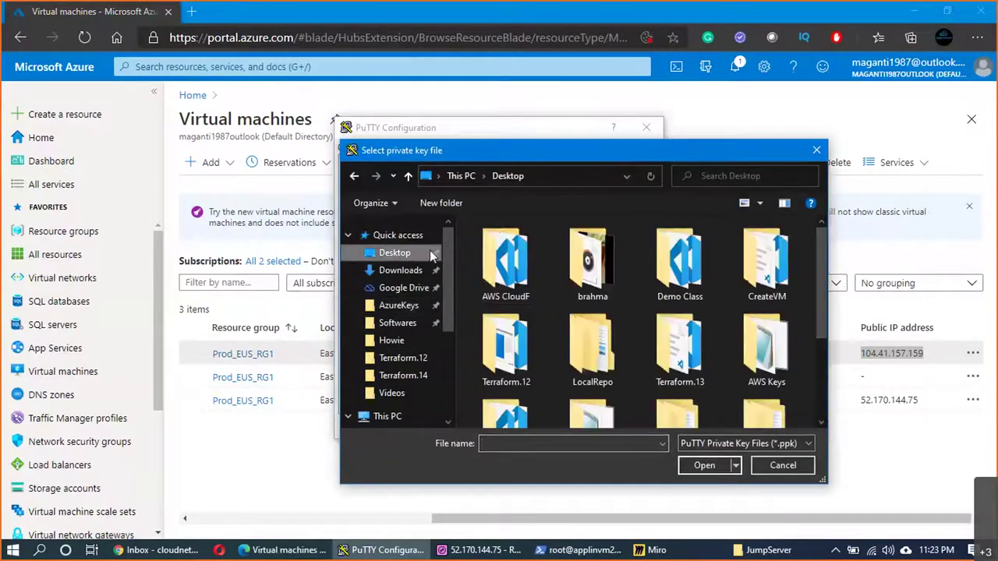
scroll(542, 281, "down", 3)
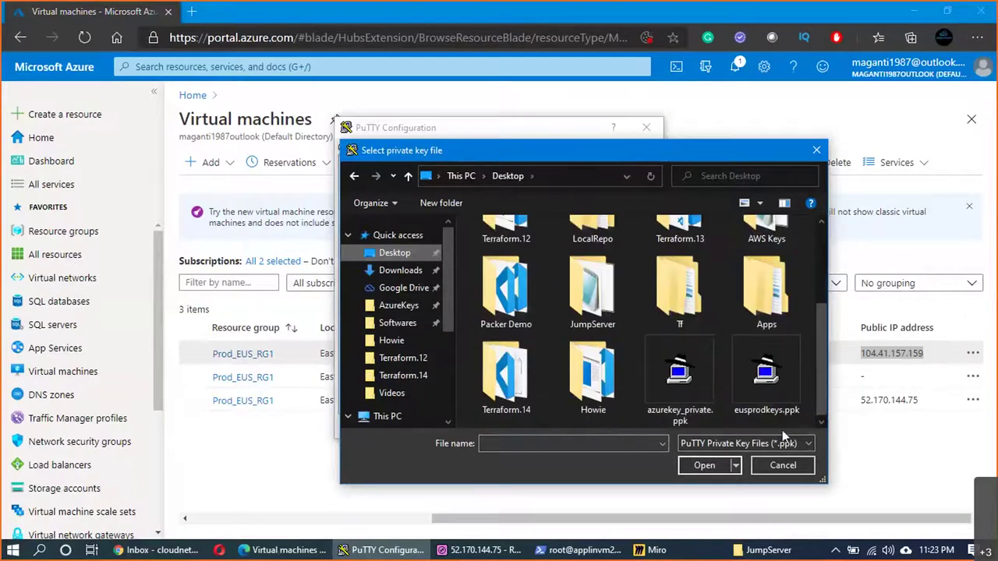
left_click(775, 391)
left_click(712, 469)
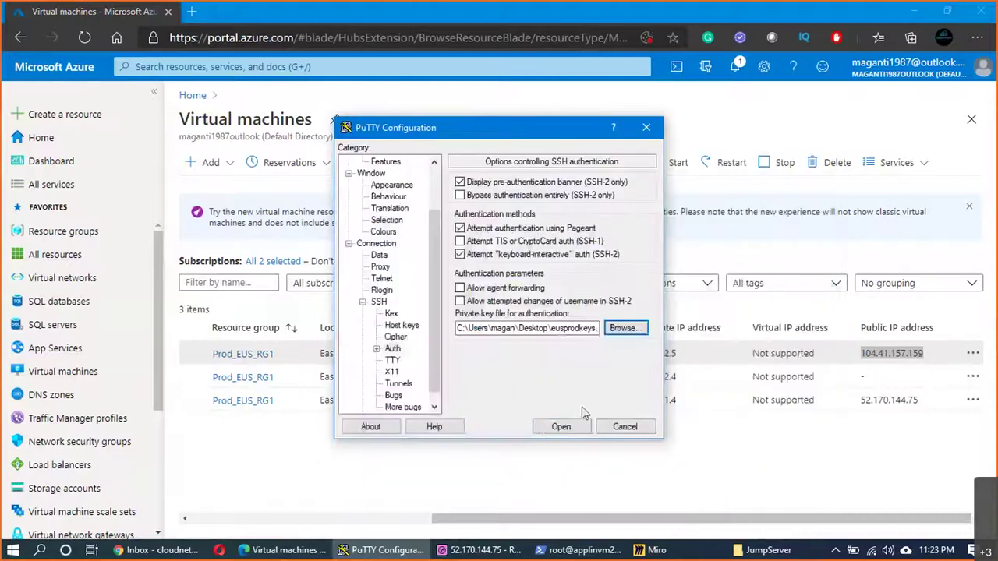
- Set the PuTTY window font to Ubuntu Mono, Regular, size 14, and open the SSH connection
scroll(390, 257, "up", 2)
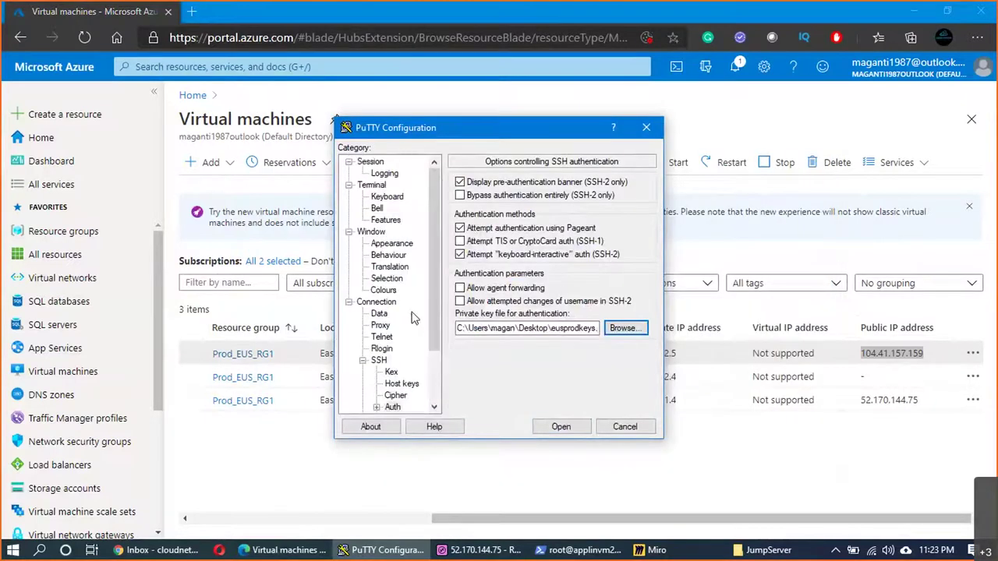
left_click(390, 244)
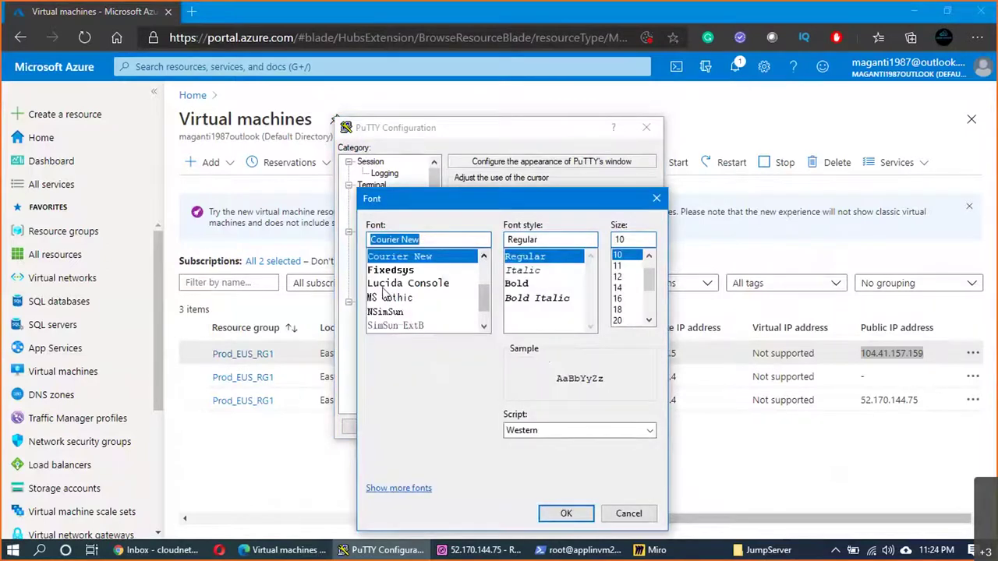
left_click(405, 325)
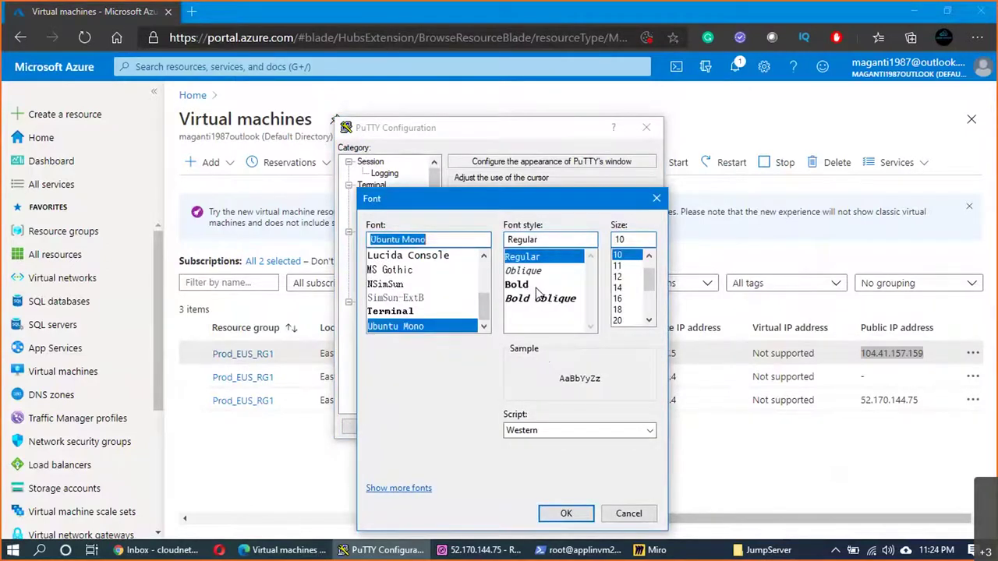
left_click(617, 288)
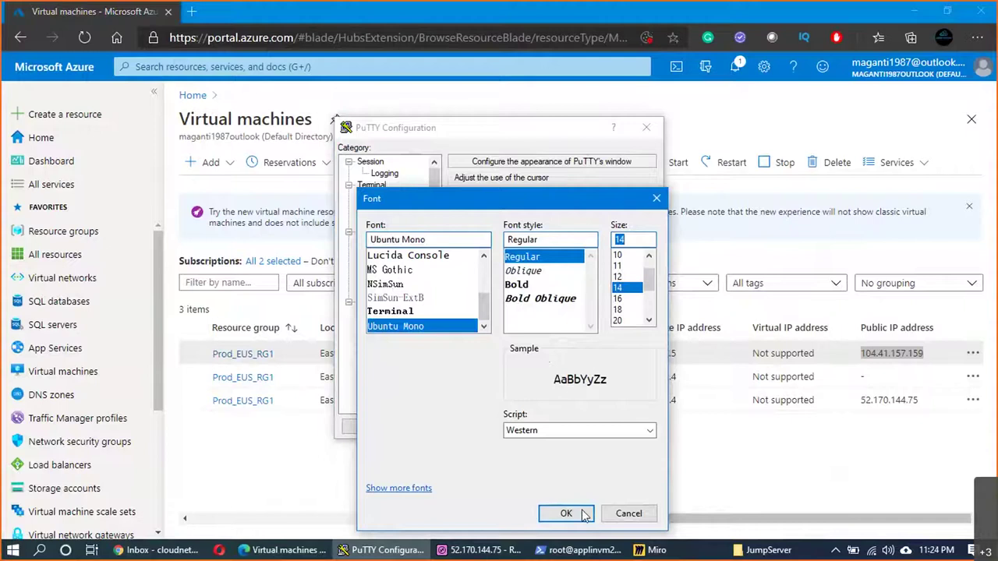
left_click(566, 513)
left_click(561, 428)
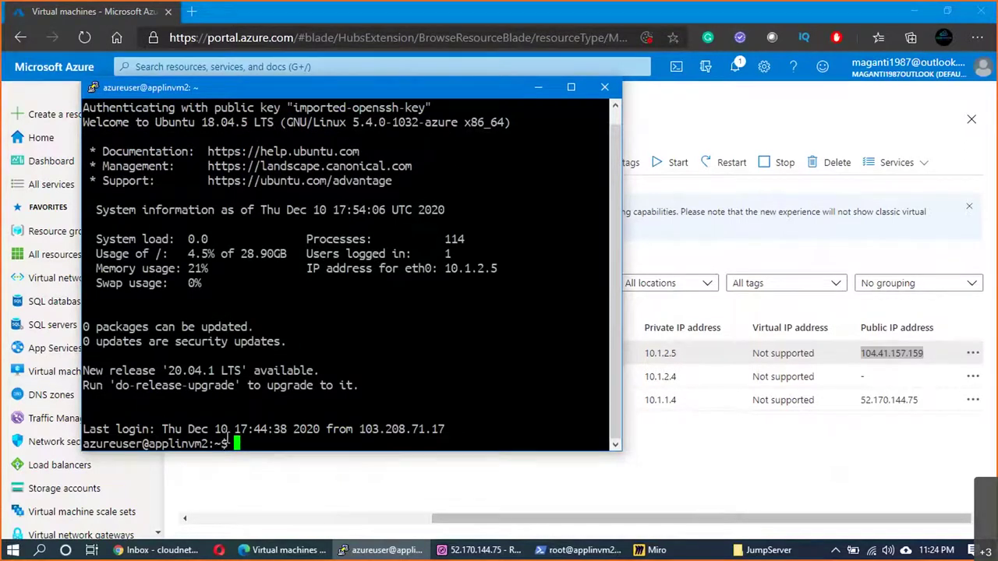
- Switch to a root login shell on applinvm2 with sudo su -
key("Return")
key("Return")
key("Return")
type("sudo su -")
key("Return")
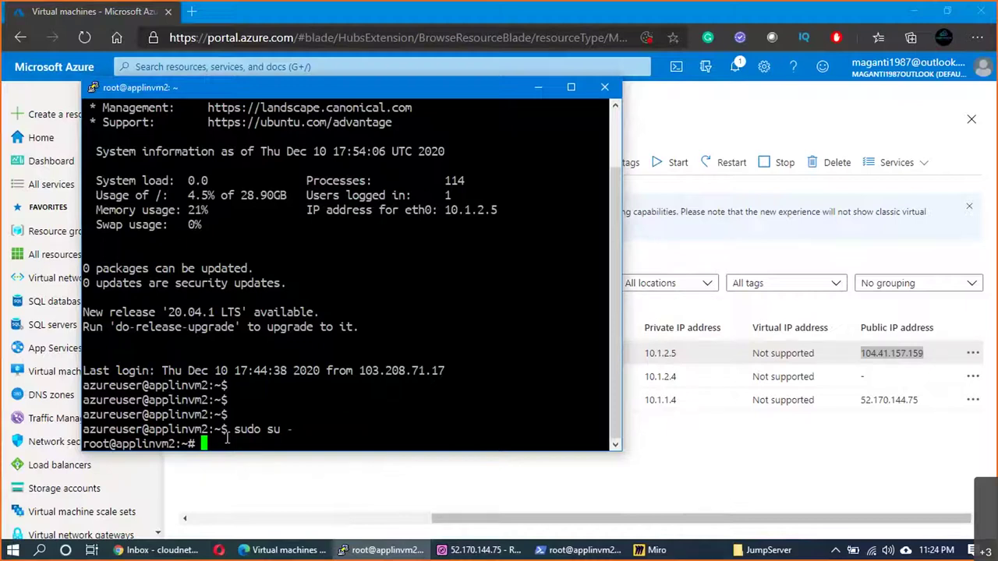
- Ping the web subnet VM at 10.1.1.4 from applinvm2 and stop after a few replies
type("ping 10.1.1.4")
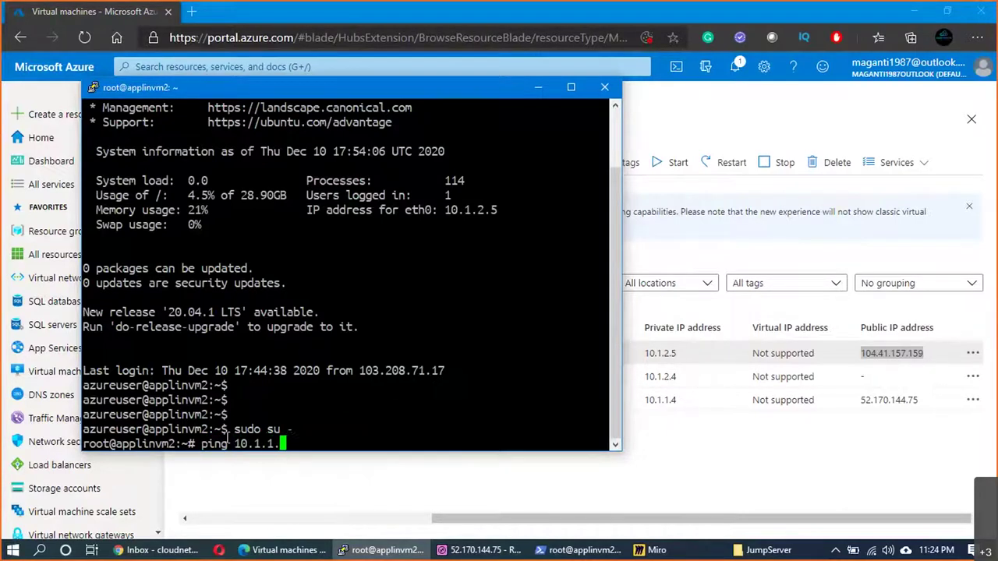
key("Return")
key("ctrl+c")
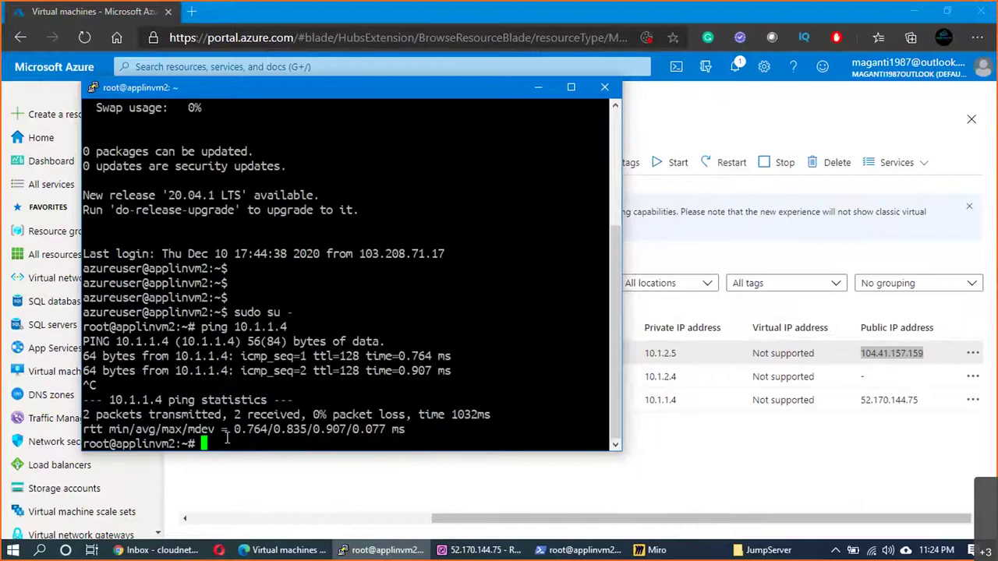
- Reuse the previous ping command to ping the app subnet VM at 10.1.2.4, and stop after a few replies
key("Up")
key("BackSpace")
key("BackSpace")
key("BackSpace")
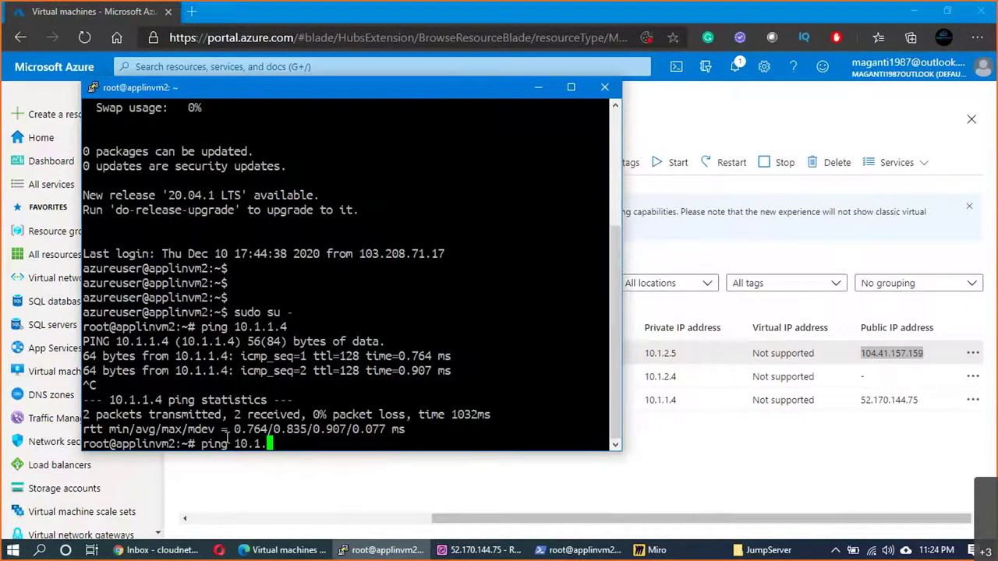
type("2.4")
key("Return")
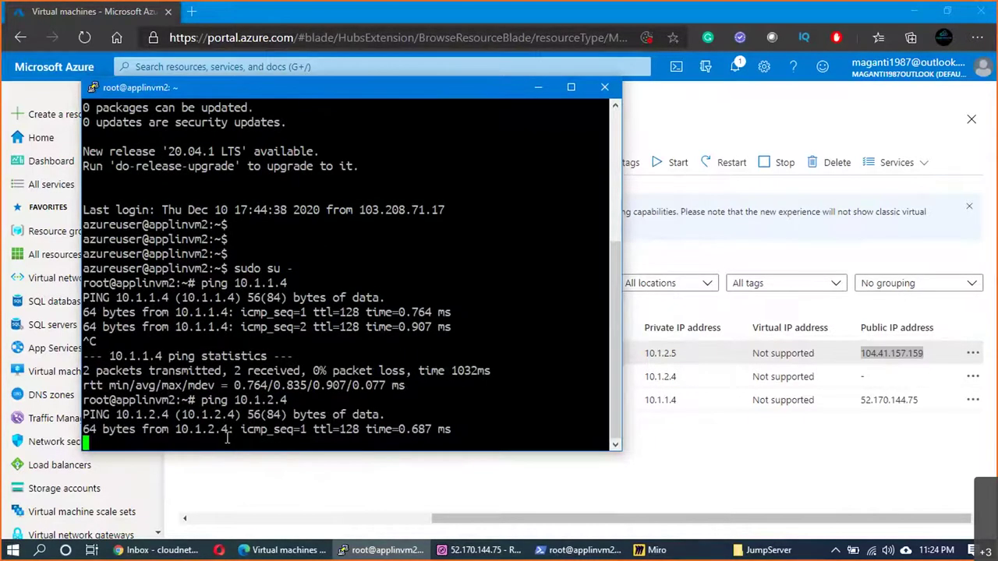
key("ctrl+c")
- Run ifconfig and review the eth0 address together with the earlier terminal output
type("ifconfig")
key("Return")
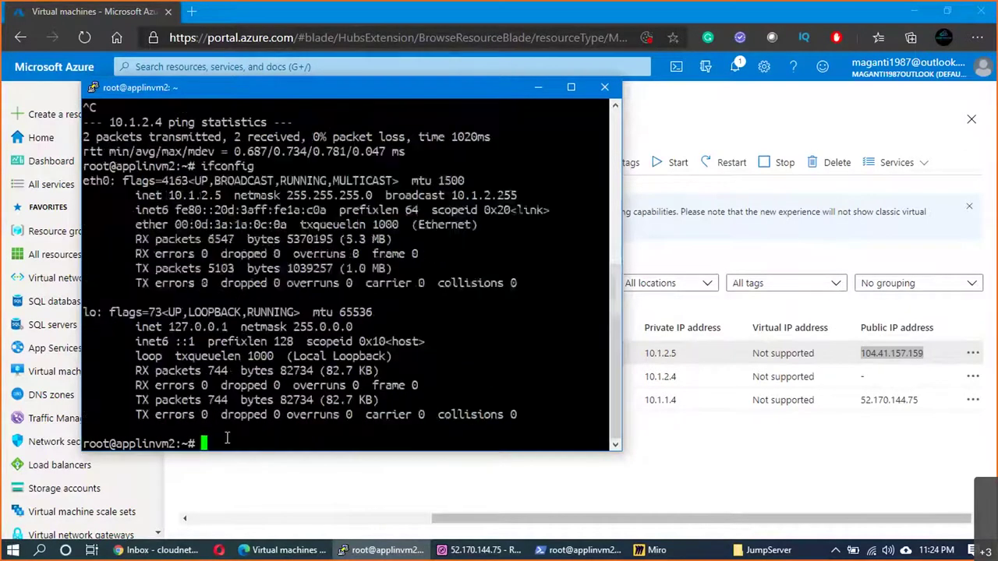
left_click_drag(195, 195, 227, 195)
scroll(226, 195, "up", 8)
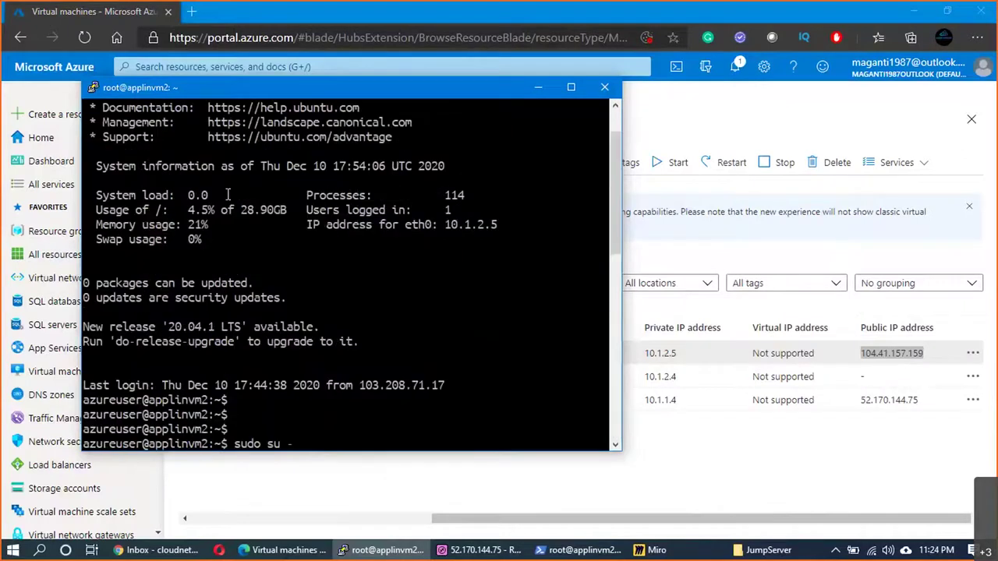
scroll(226, 194, "down", 8)
scroll(227, 194, "up", 9)
scroll(286, 430, "down", 12)
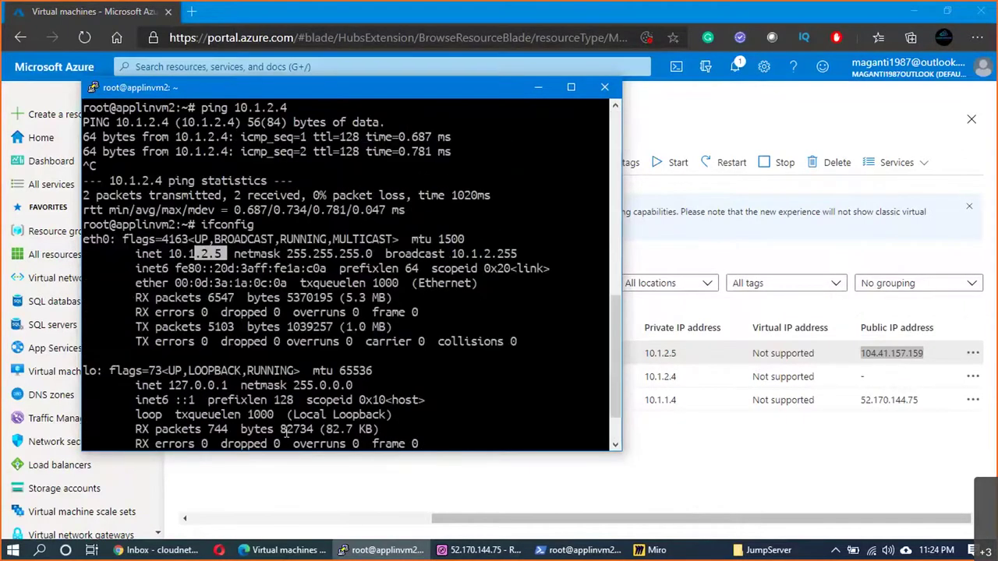
- Switch to the AWS board in Miro and examine the VNET1 connections and its DB subnet
key("alt+Tab")
key("alt+Tab")
key("alt+Tab")
key("alt+Tab")
key("alt+Tab")
key("alt+Tab")
key("alt+Tab")
key("alt+Tab")
key("alt+Tab")
key("alt+Tab")
key("alt+Tab")
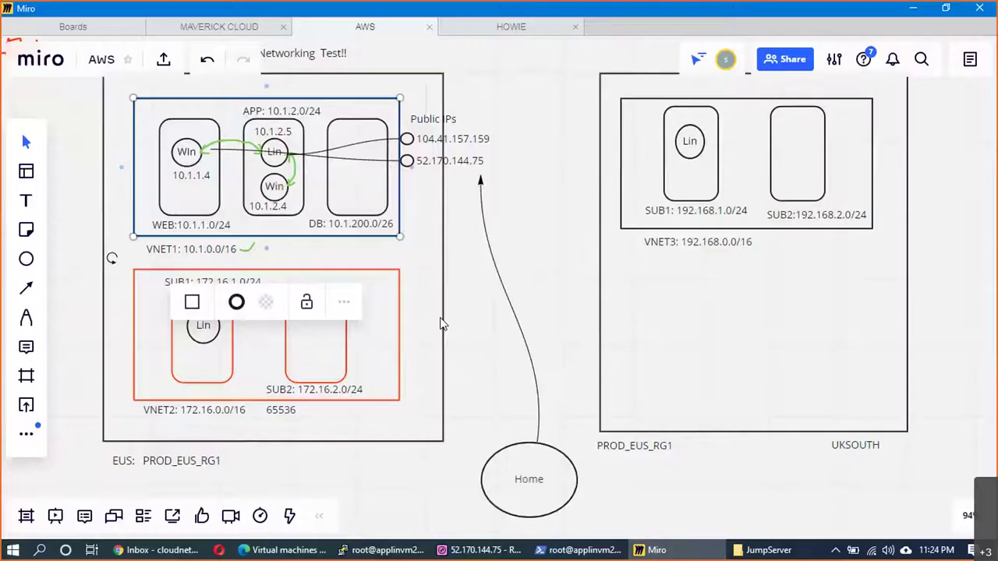
left_click(278, 162)
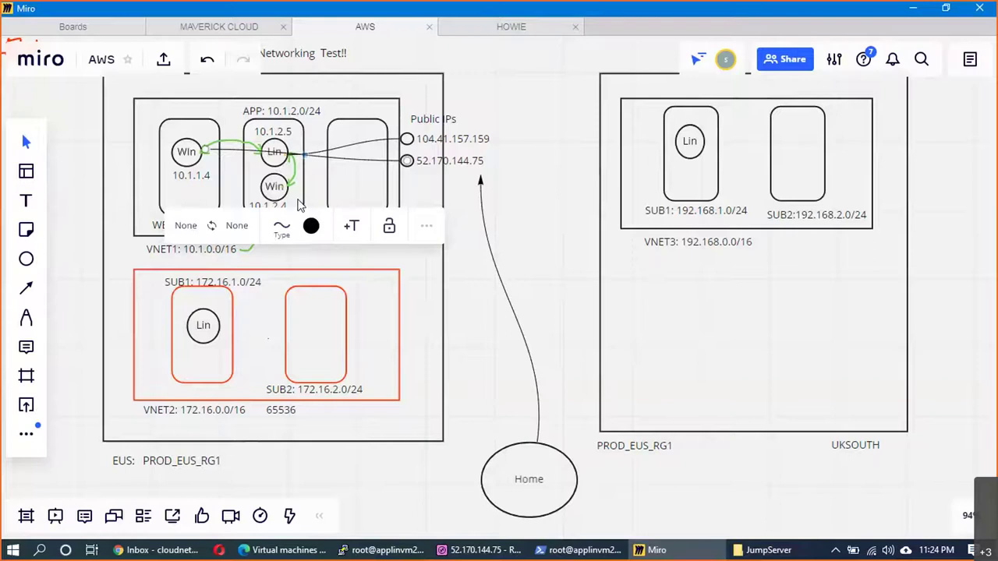
left_click(343, 125)
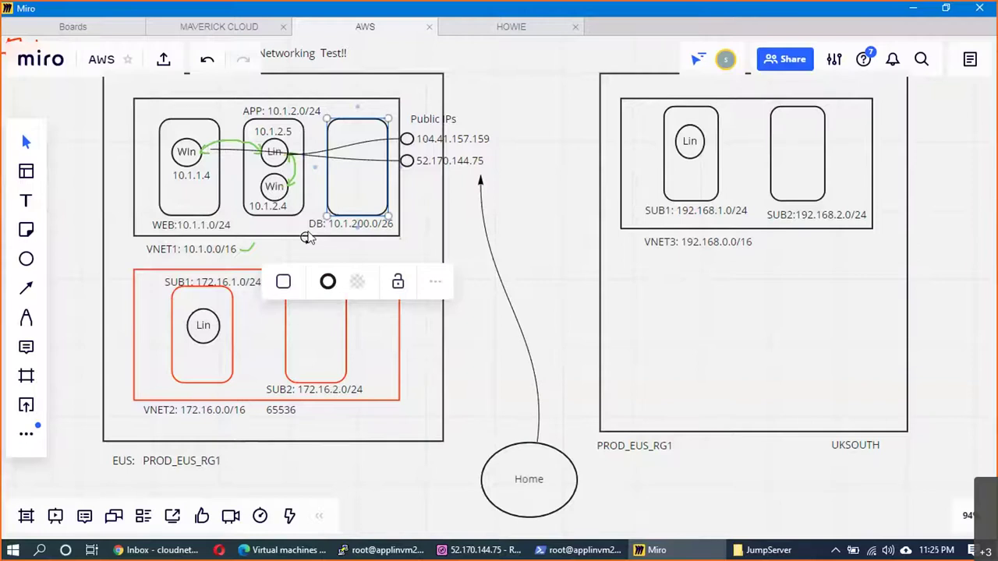
- With the red pen, draw a check mark beside the VNET1 box and underline VNET2 and its 172.16 address range
left_click(26, 318)
mouse_move(402, 201)
left_mouse_down()
mouse_move(413, 205)
mouse_move(425, 185)
left_mouse_up()
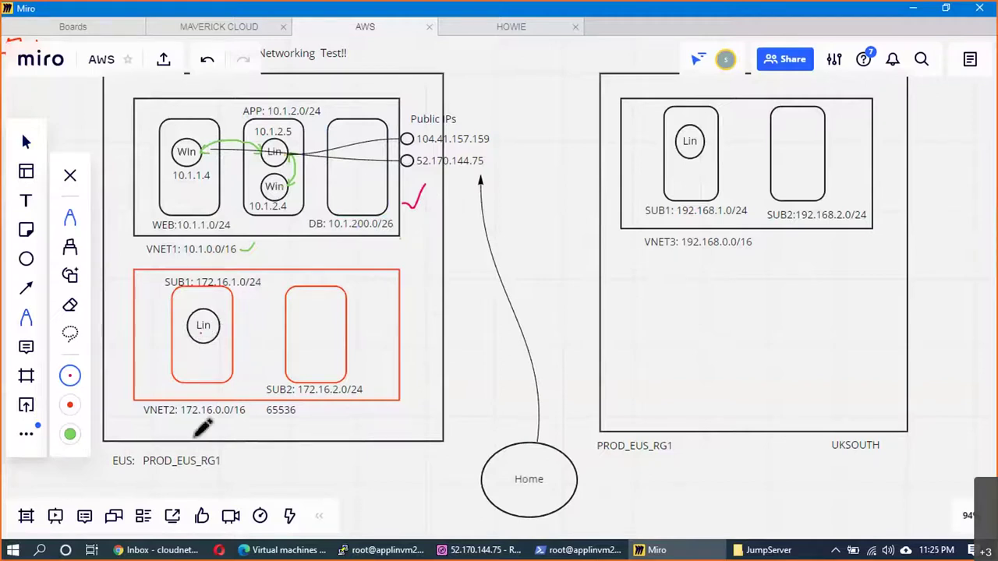
left_click_drag(203, 419, 145, 419)
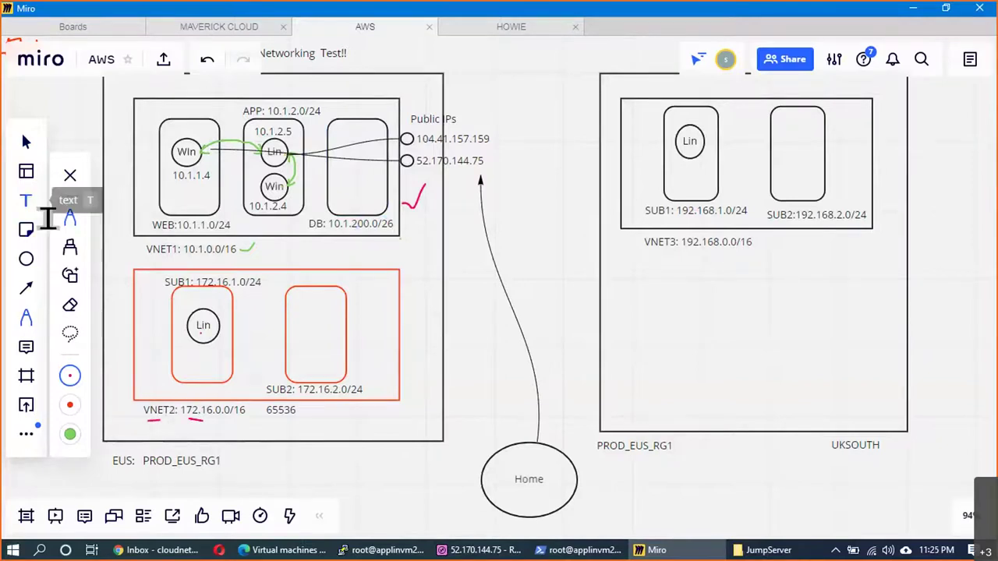
- Add the text label 172.16.1.4 below the Lin circle in SUB1 of VNET2
left_click(27, 200)
left_click(181, 371)
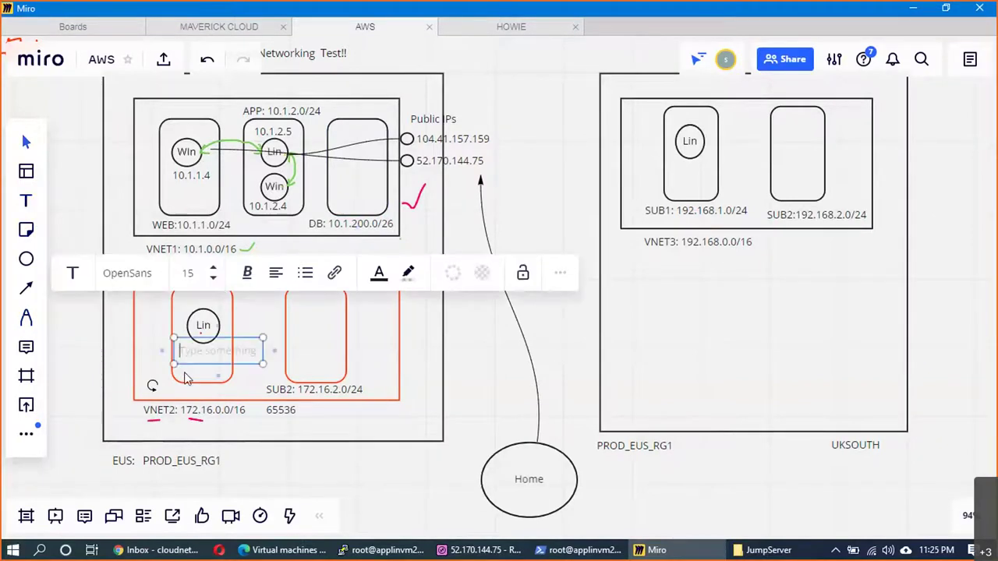
type("172")
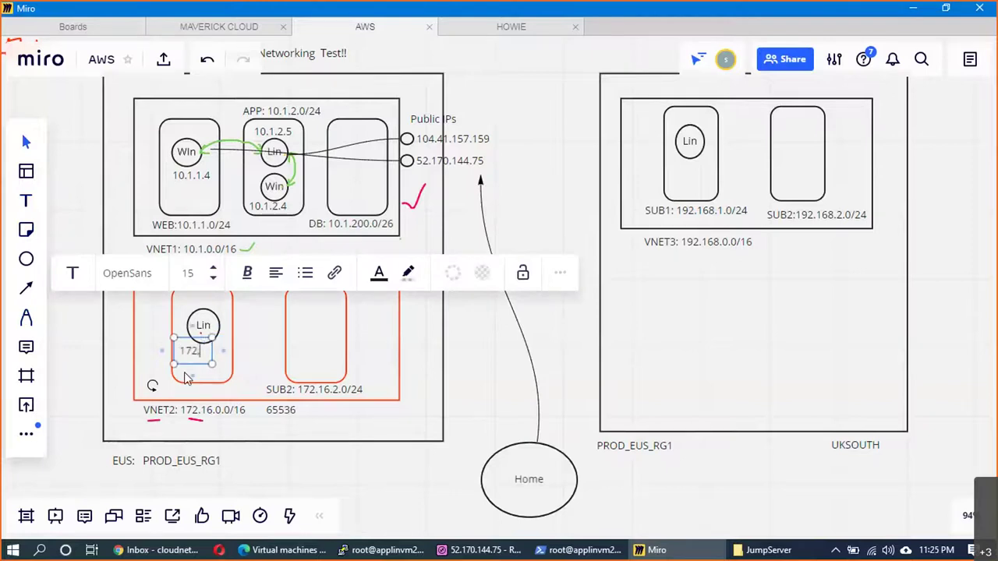
type(".16")
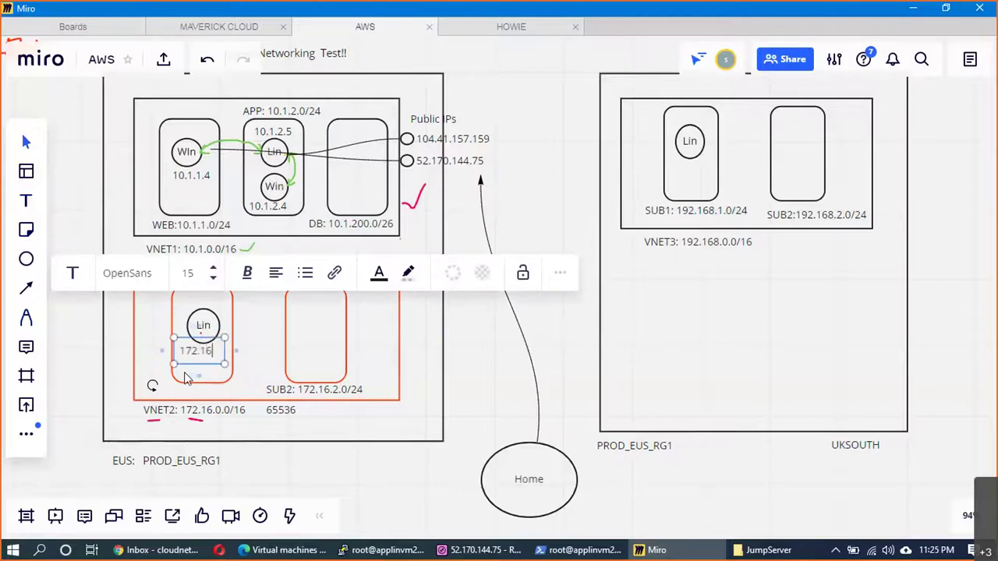
type(".1.4")
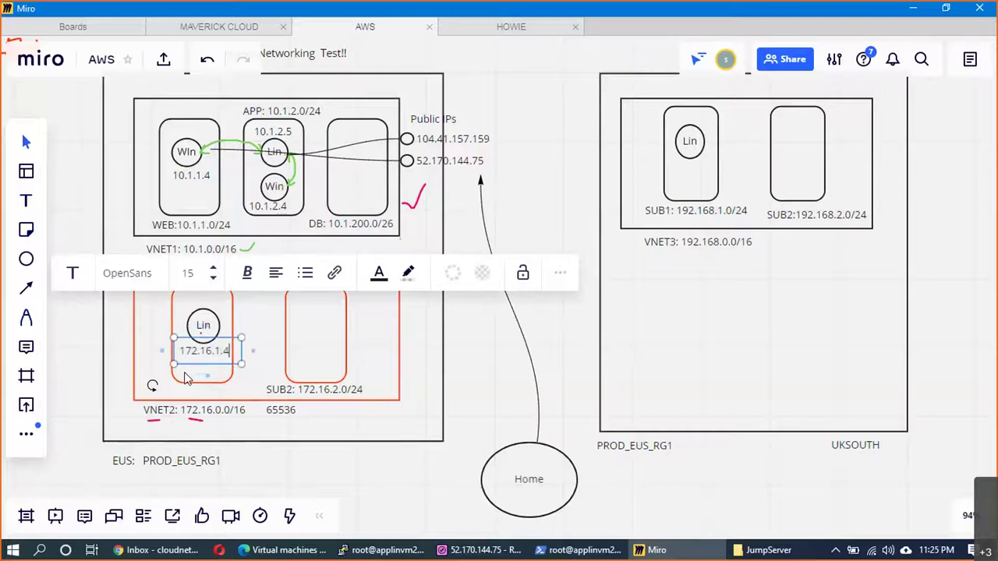
left_click(257, 303)
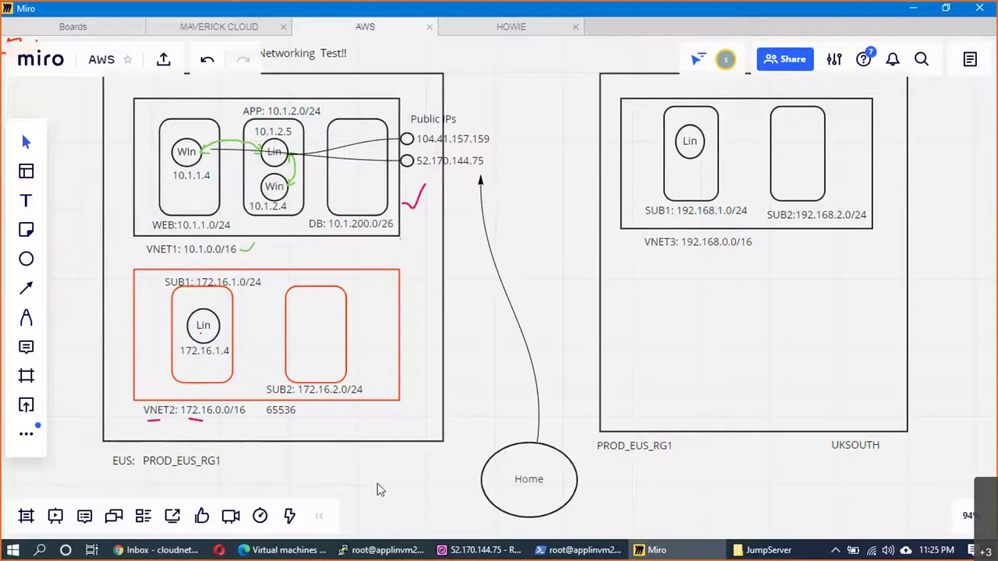
- Start a new virtual machine in the Azure portal with resource group Prod_EUS_RG1 and the name VNET2VM1
left_click(297, 552)
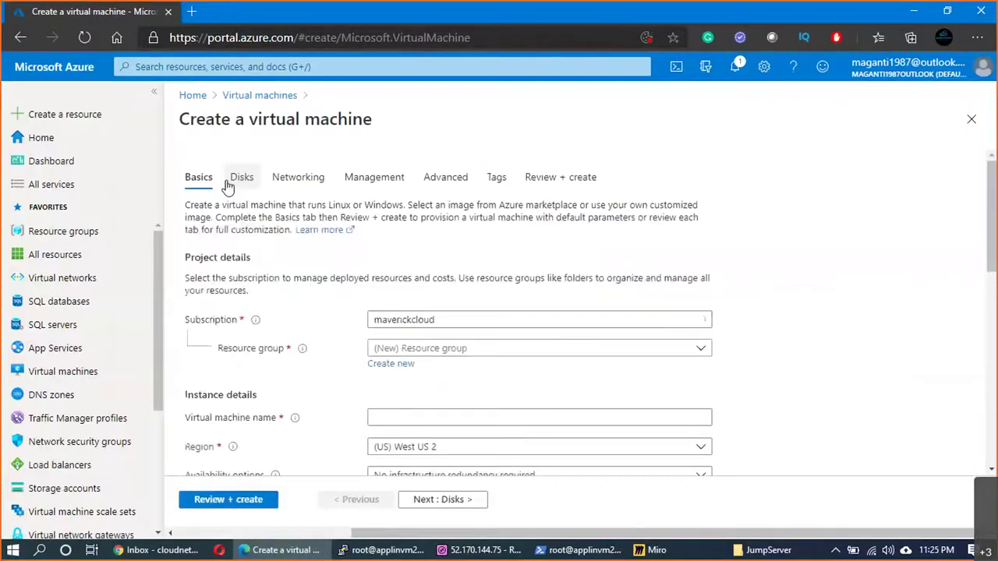
left_click(445, 351)
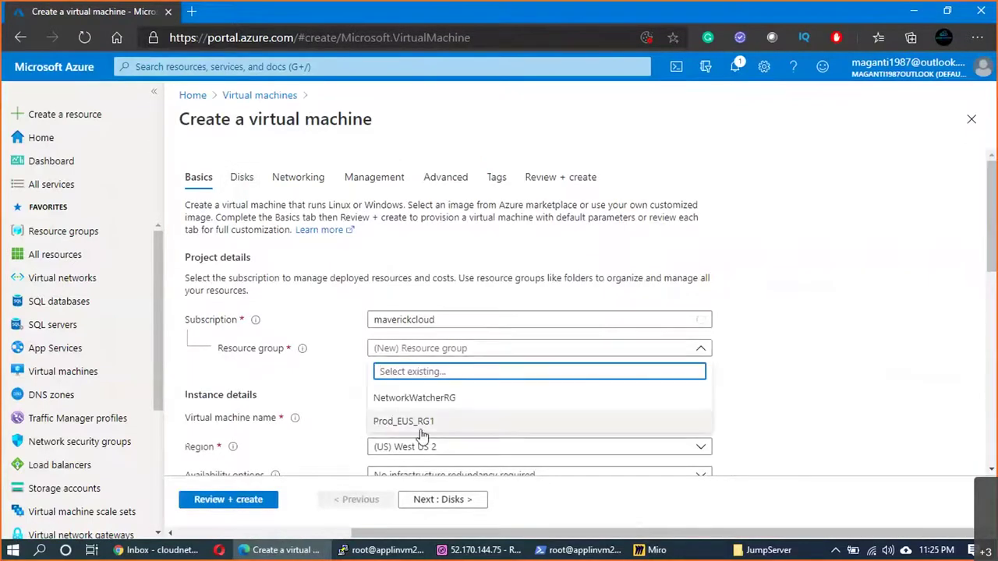
left_click(419, 421)
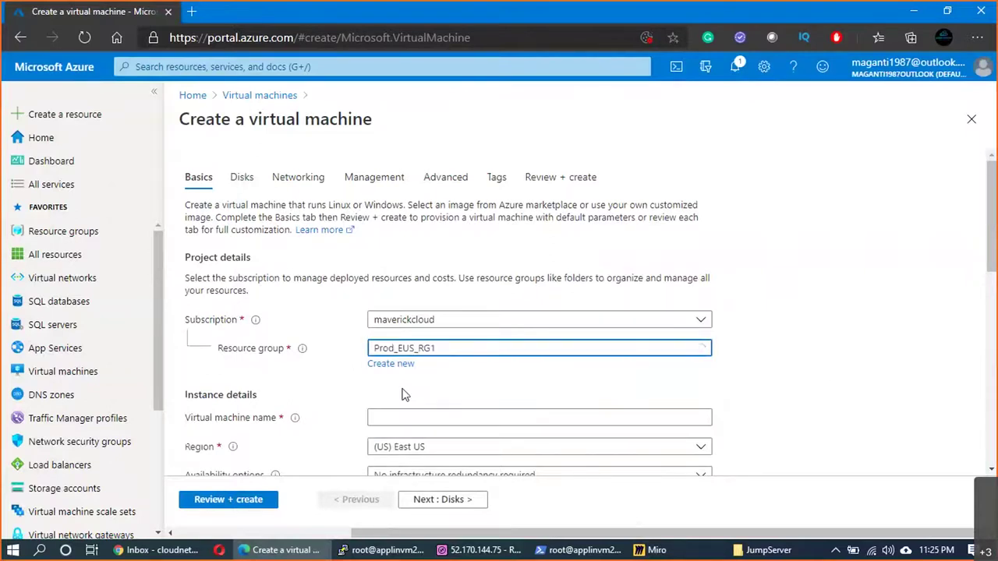
scroll(421, 406, "down", 2)
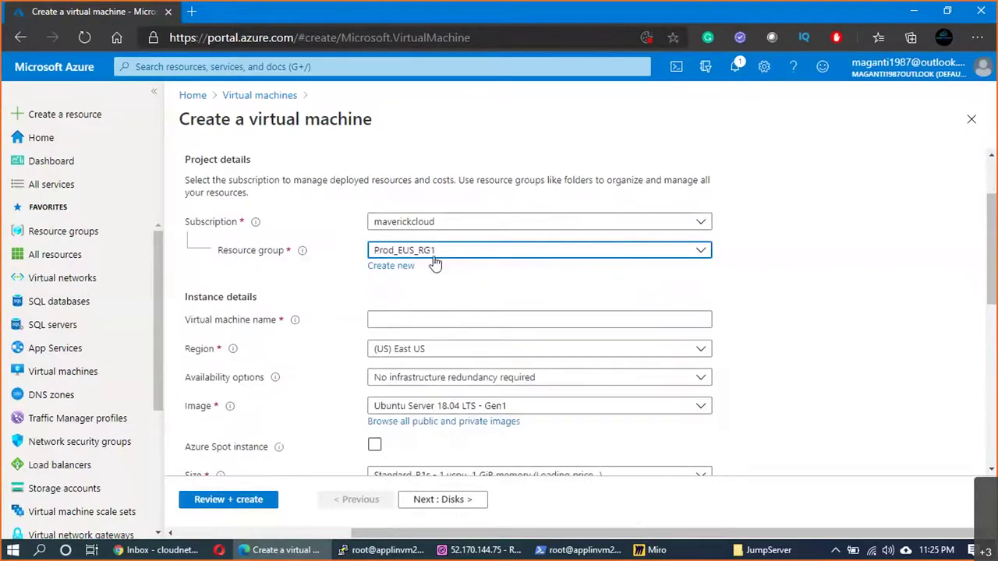
left_click(426, 316)
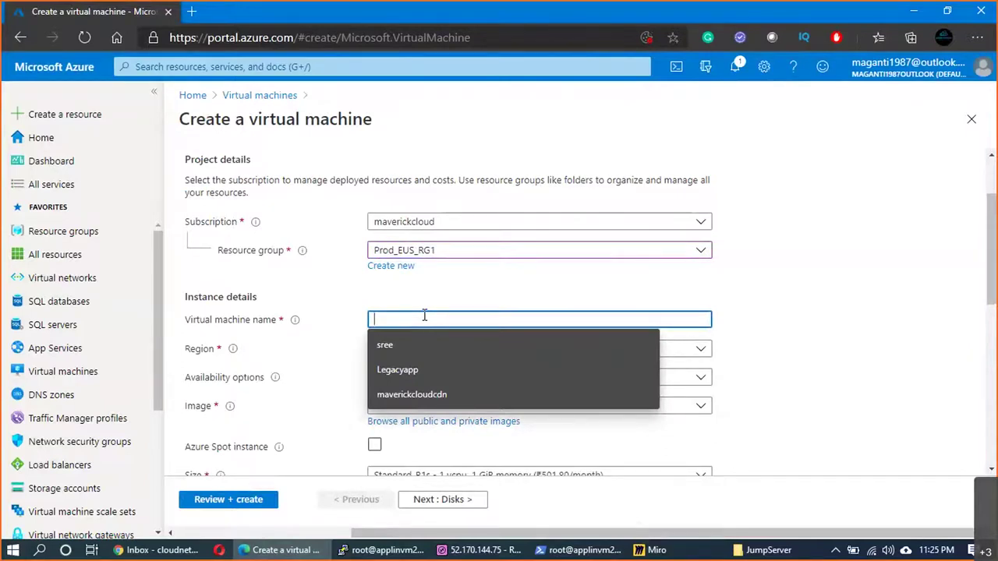
type("VNET2VM1")
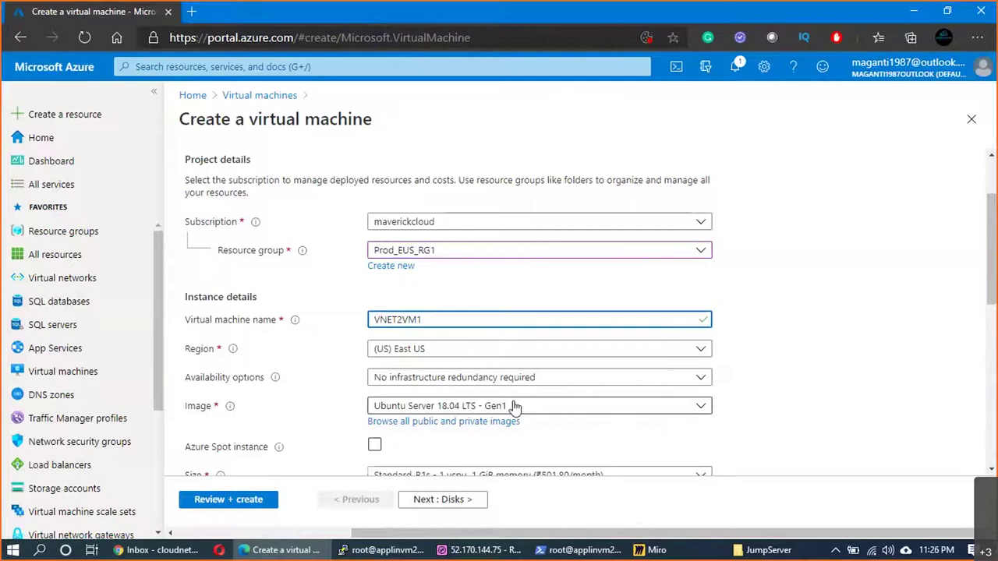
- Set the SSH public key source to Use existing key stored in Azure and choose the stored key eusprodkeys
scroll(517, 405, "down", 1)
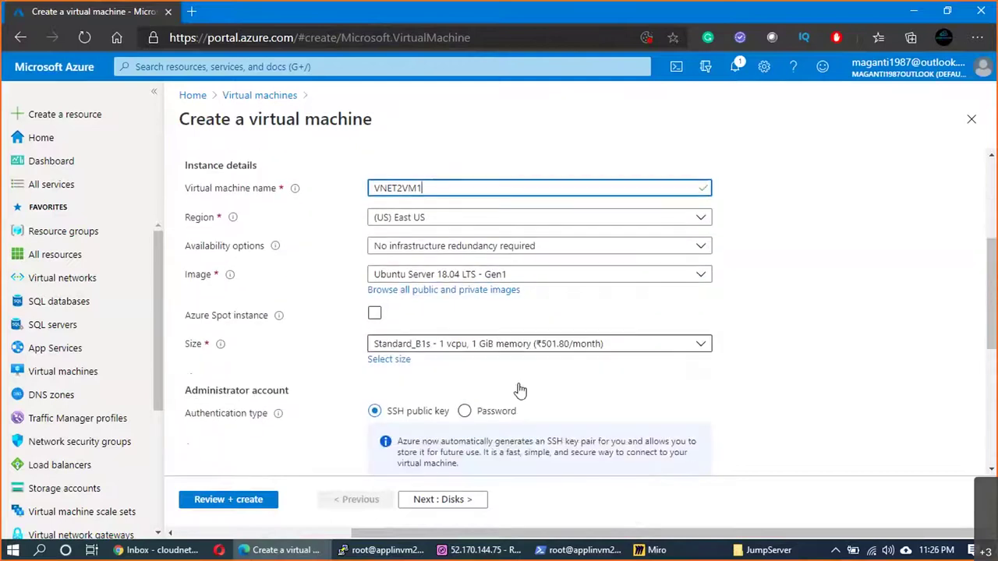
scroll(499, 390, "down", 2)
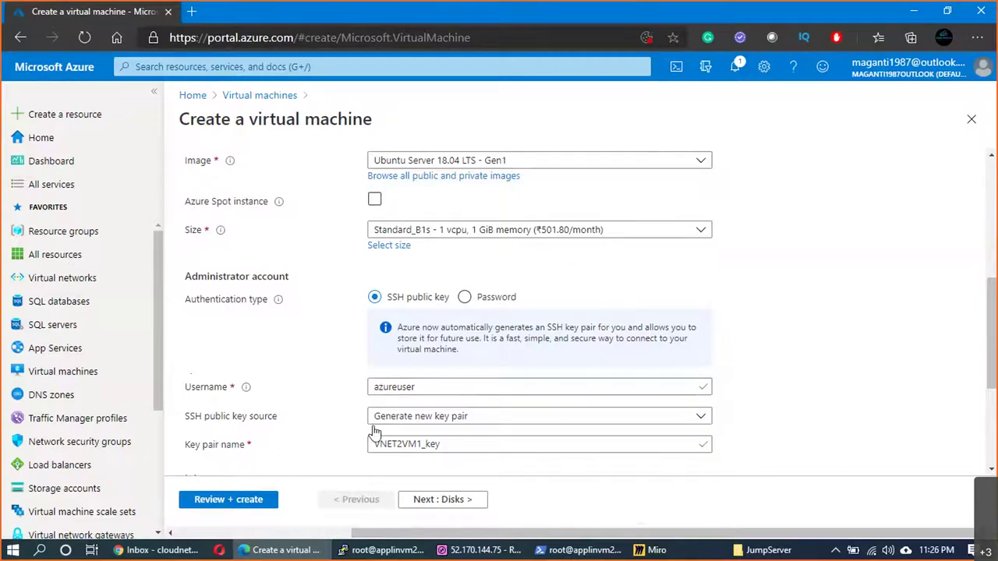
left_click(447, 422)
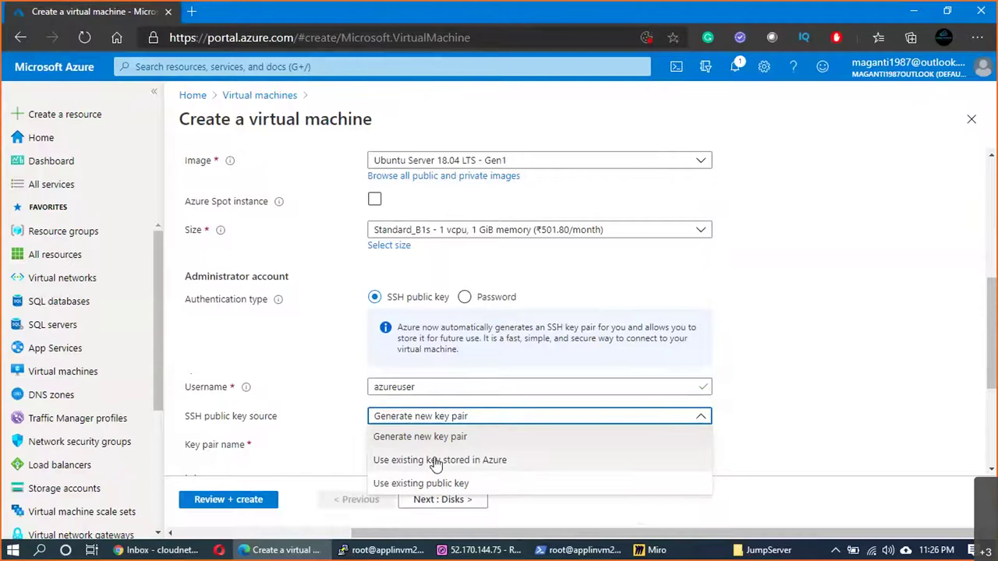
left_click(436, 461)
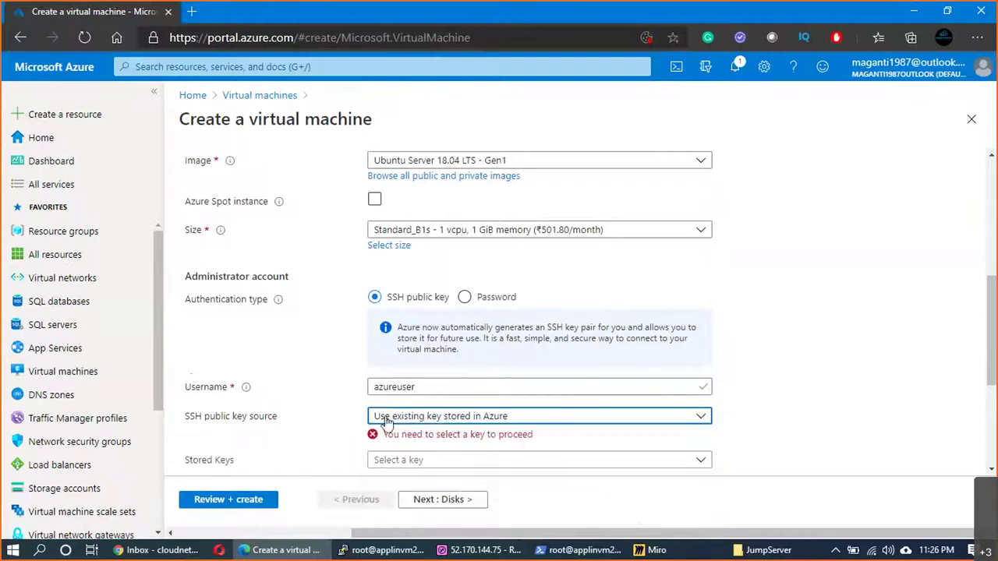
scroll(502, 432, "down", 2)
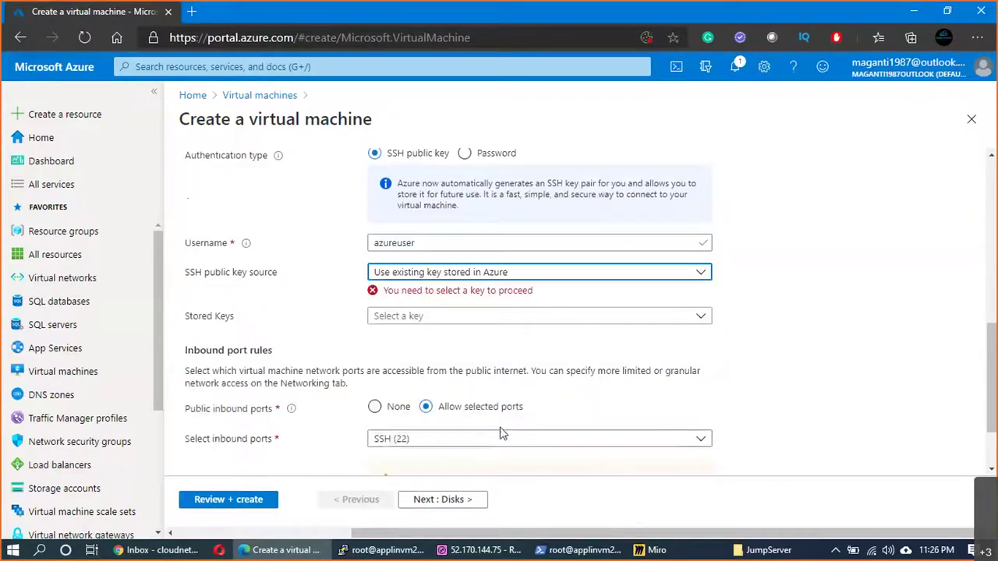
left_click(478, 317)
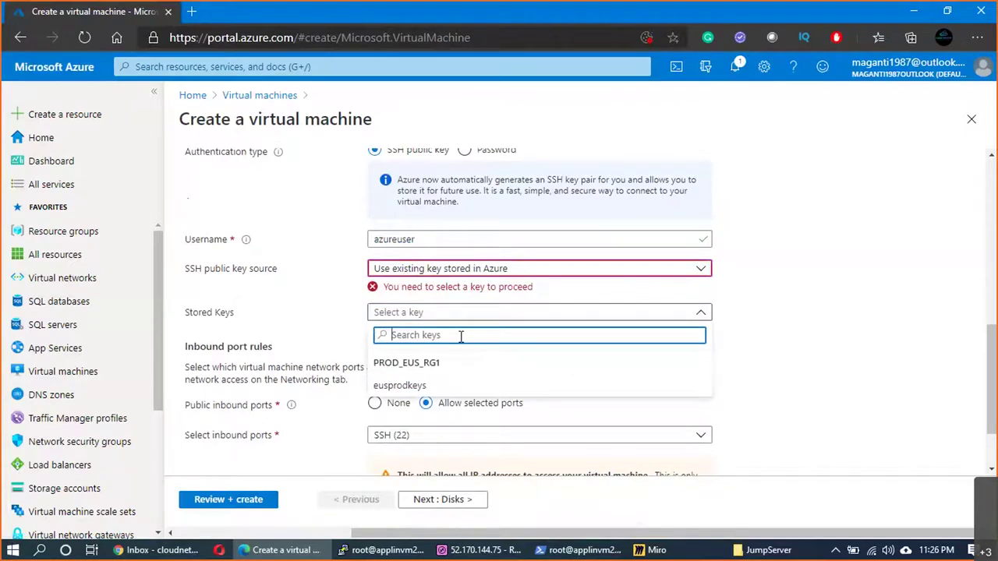
left_click(413, 391)
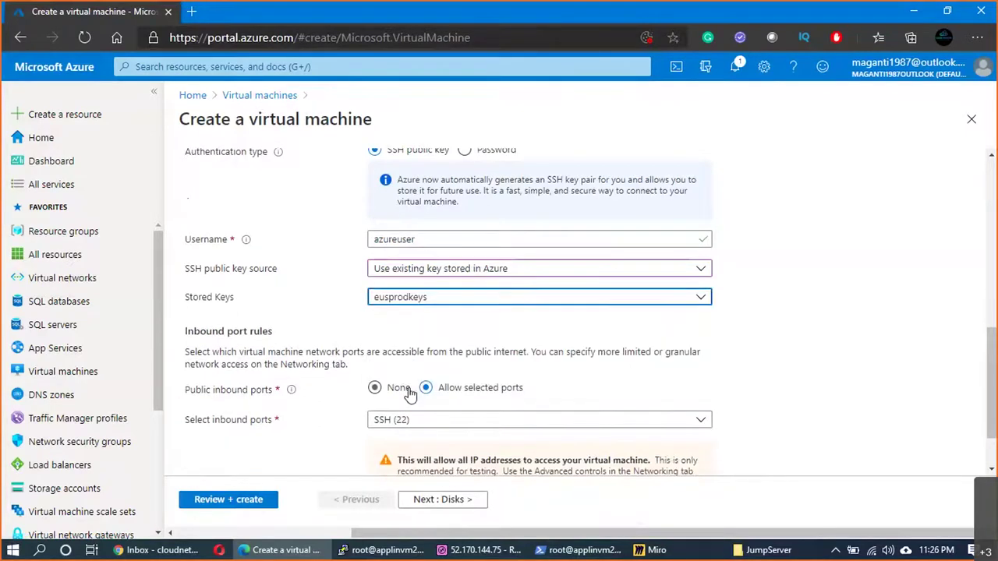
- Keep the default inbound port and disk settings, and place the VM's network interface in VNET2, subnet SUB1 (172.16.1.0/24)
scroll(515, 320, "down", 1)
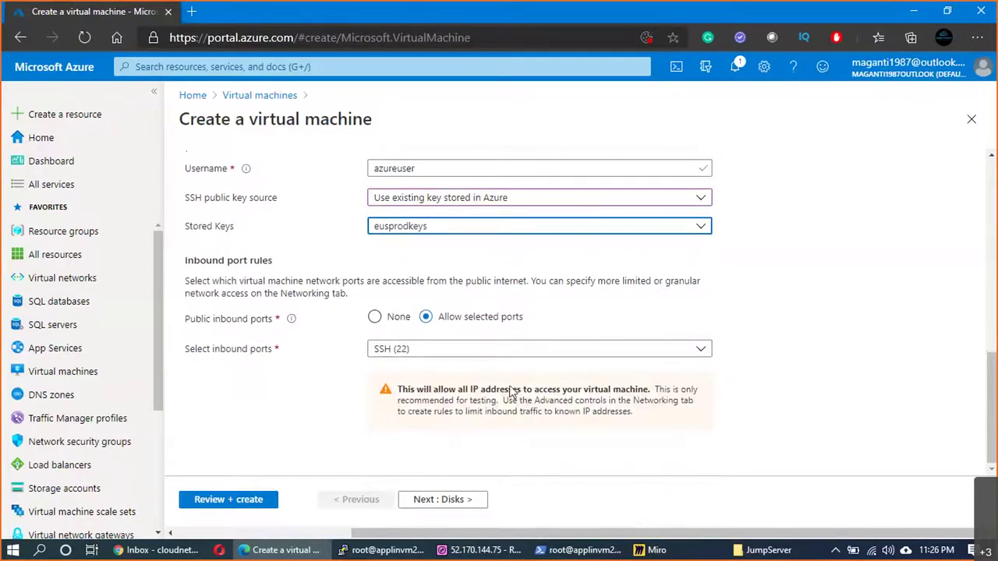
left_click(447, 503)
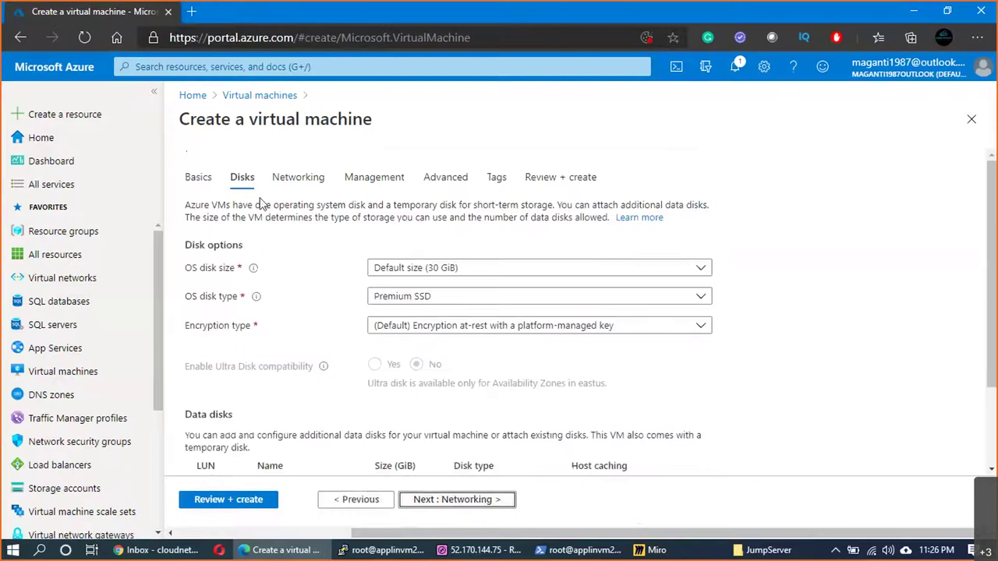
left_click(454, 499)
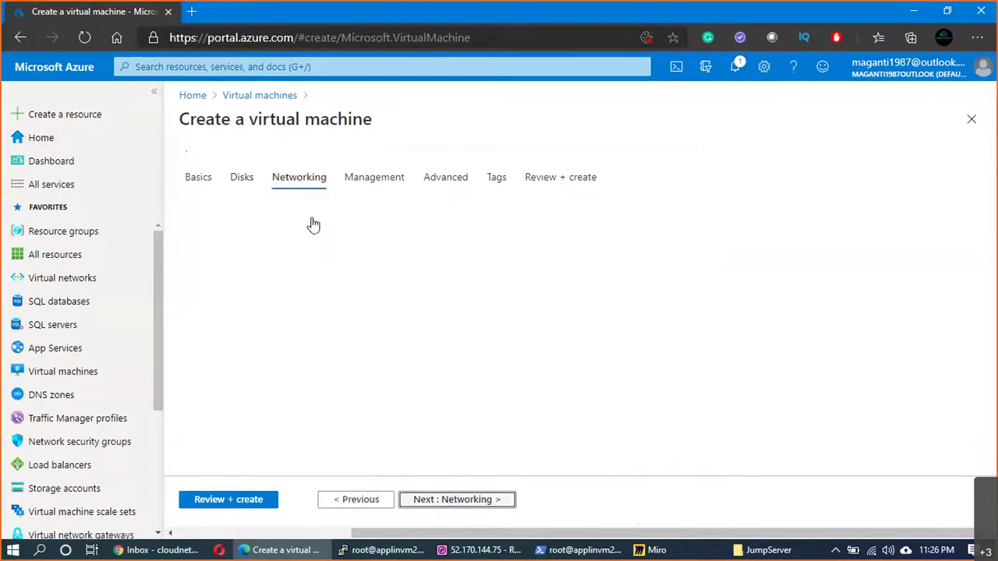
left_click(430, 311)
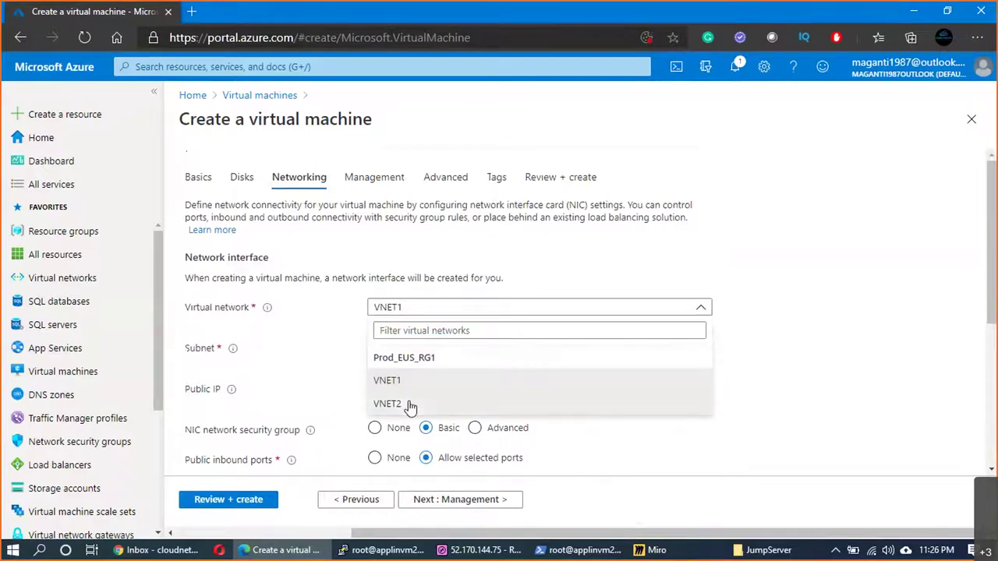
left_click(409, 405)
left_click(405, 348)
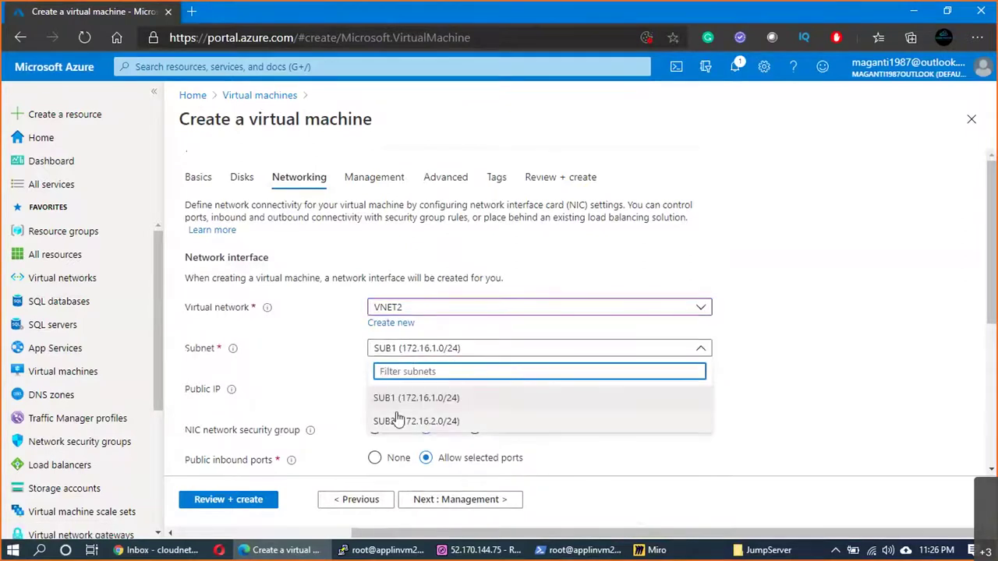
left_click(401, 399)
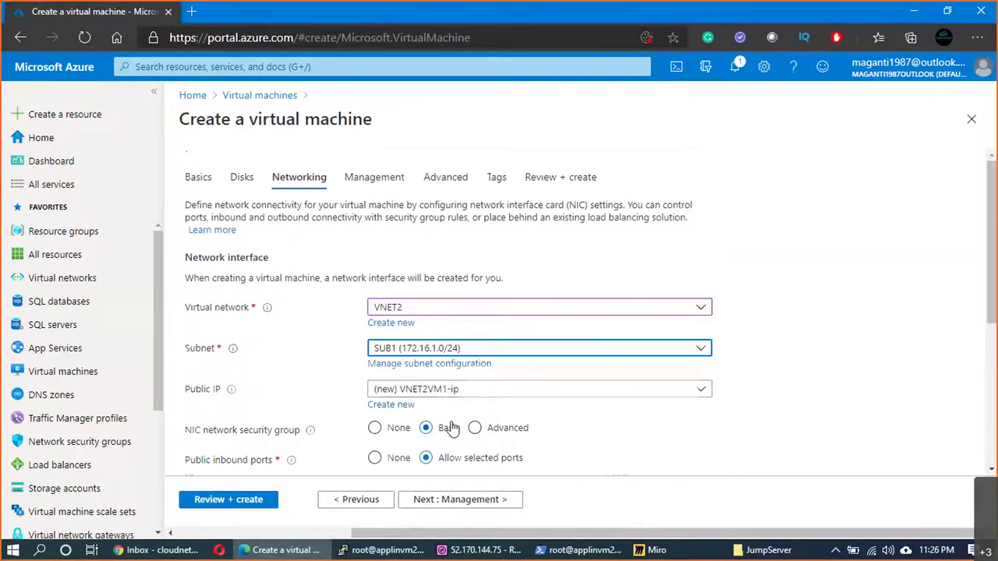
- Keep the remaining networking and management defaults, validate the VM configuration and start its deployment
scroll(457, 423, "down", 3)
left_click(472, 503)
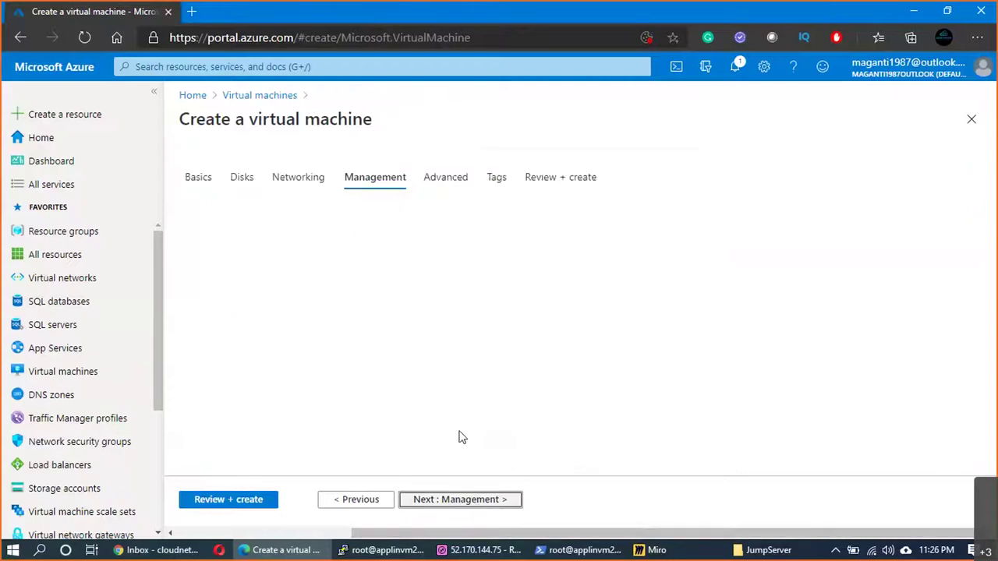
left_click(251, 502)
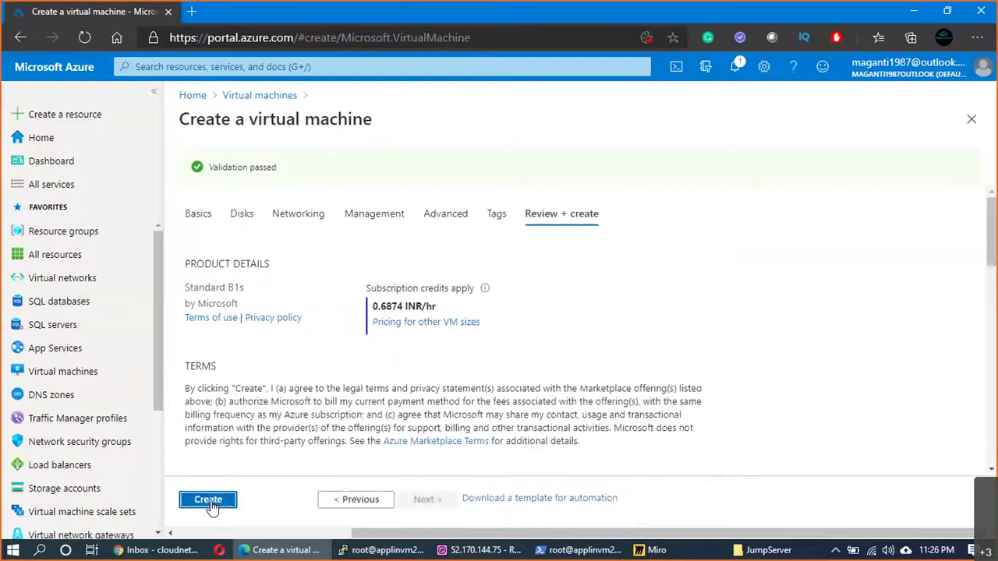
left_click(209, 500)
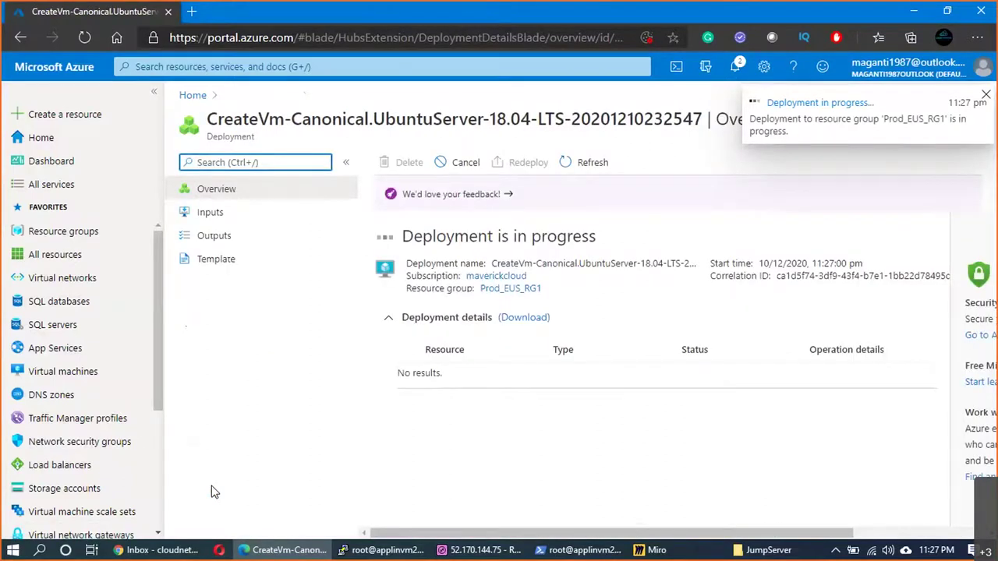
- On the Miro board, add a small circle on the VNET2 box's right edge and connect its Lin circle to it with an arrow
key("alt+Tab")
key("s")
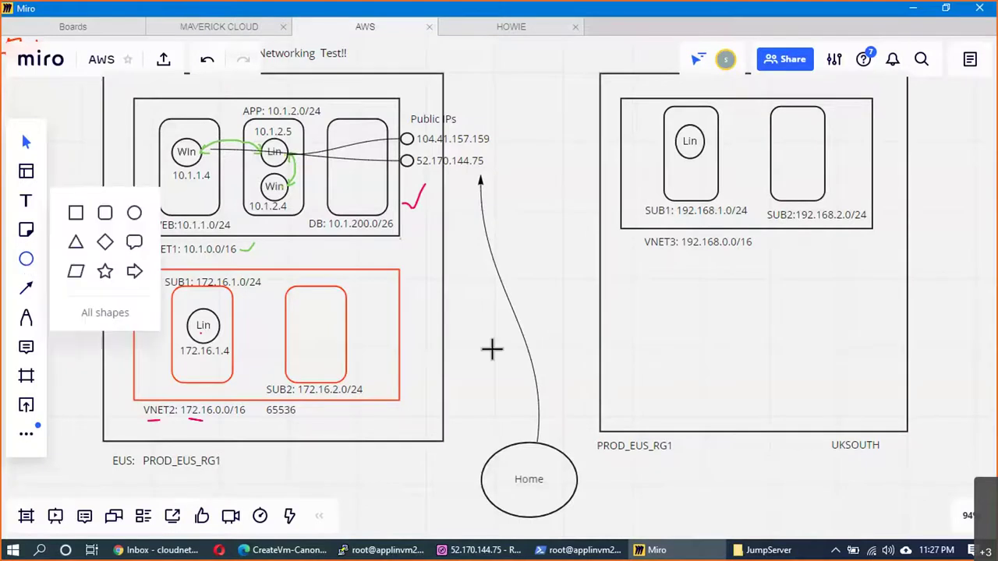
left_click_drag(406, 301, 418, 315)
key("Escape")
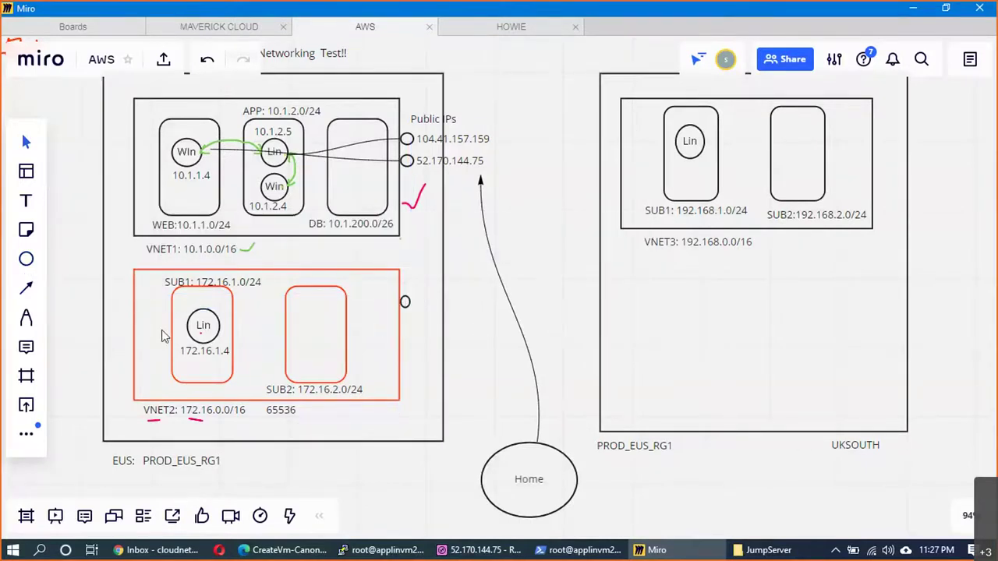
left_click(28, 290)
left_click_drag(227, 327, 405, 304)
left_click(491, 412)
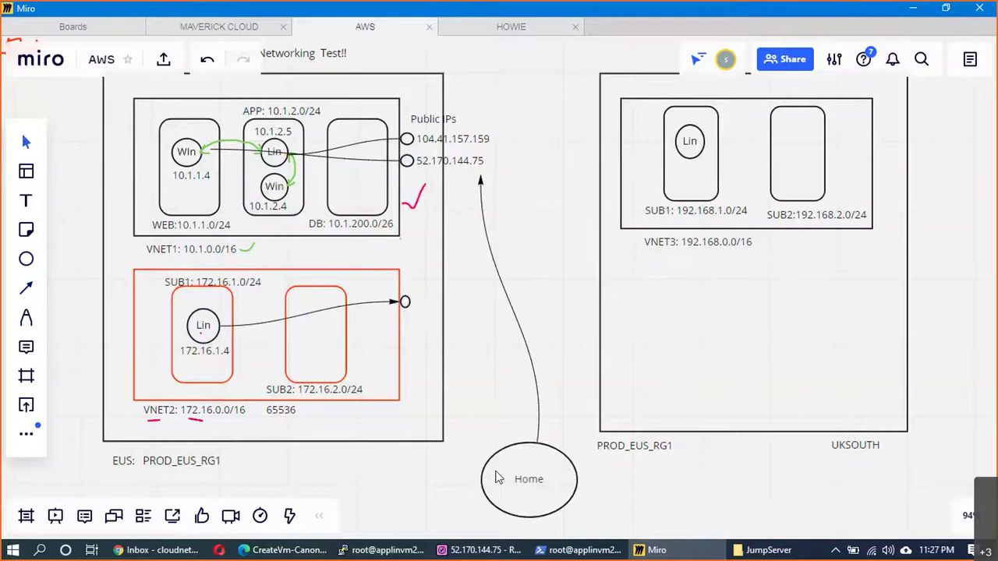
- Back in the Azure portal, open the running CreateVm deployment from the deployment history of resource group Prod_EUS_RG1
key("alt+Tab")
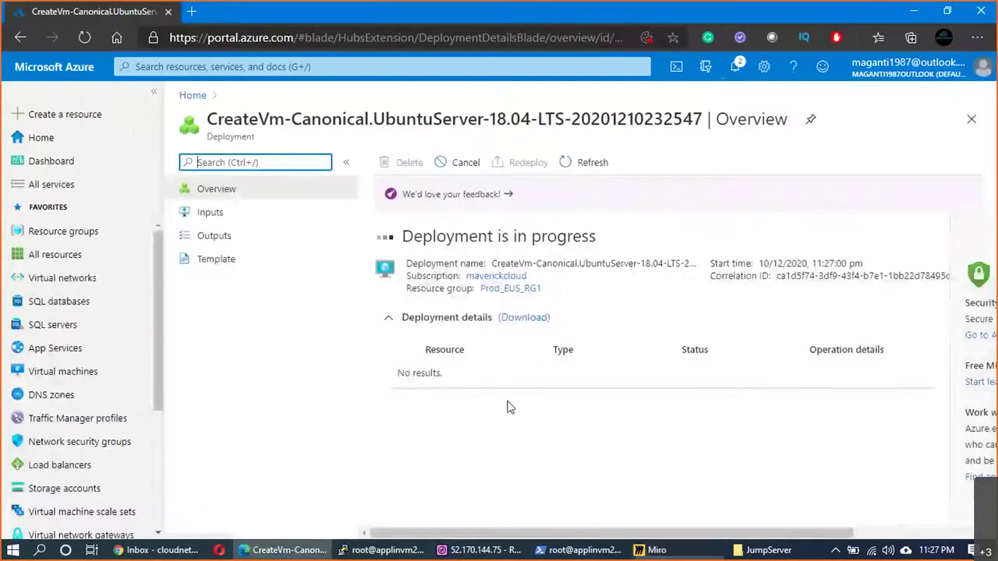
left_click(70, 371)
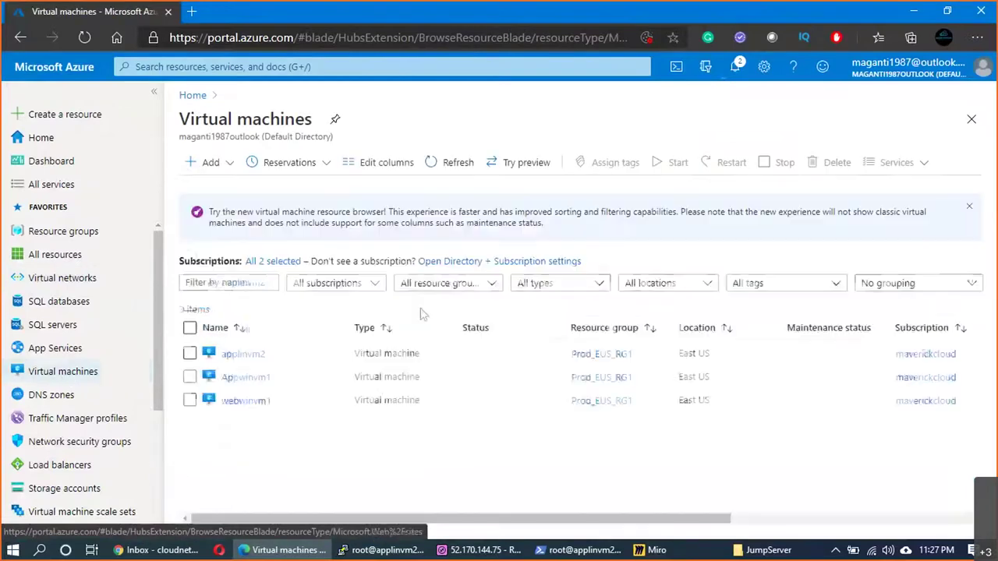
left_click(600, 355)
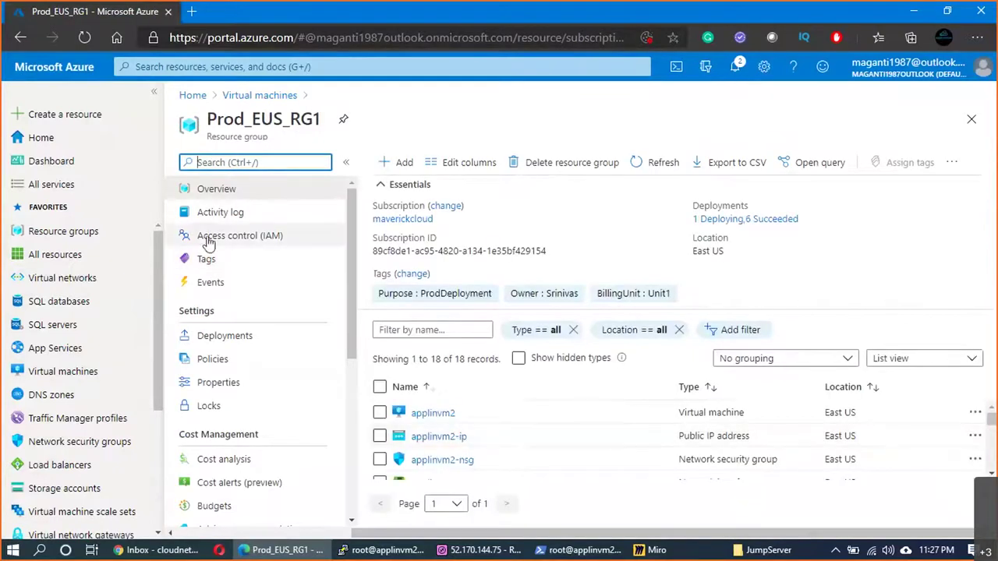
left_click(234, 337)
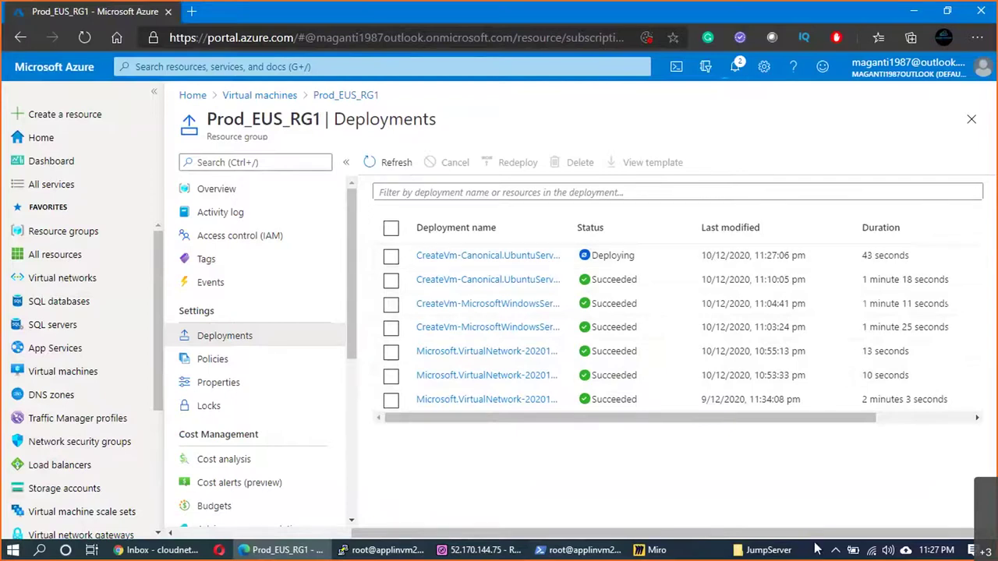
left_click(528, 260)
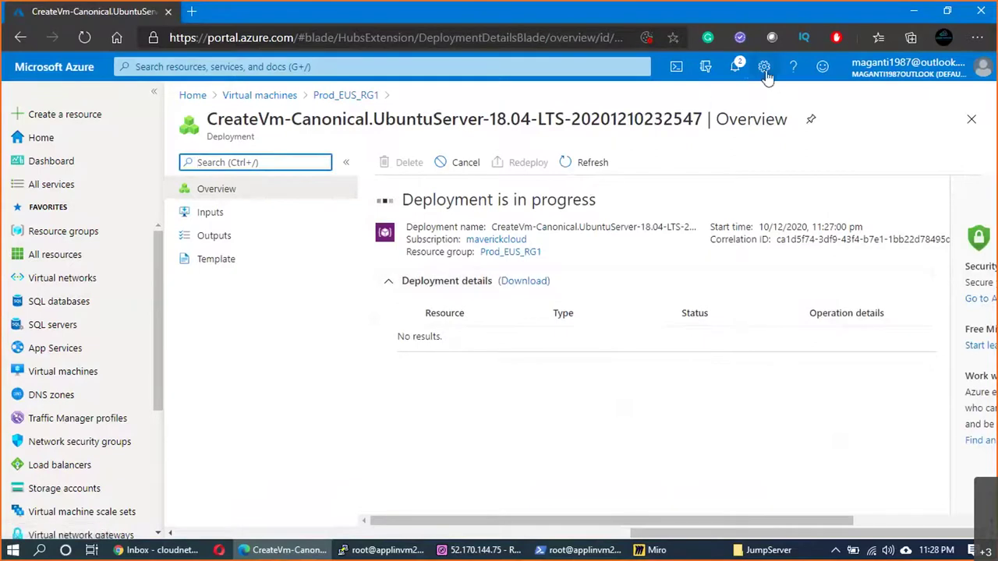
- Refresh the deployment's status and look through its outputs, template and inputs, ending on its overview
left_click(576, 170)
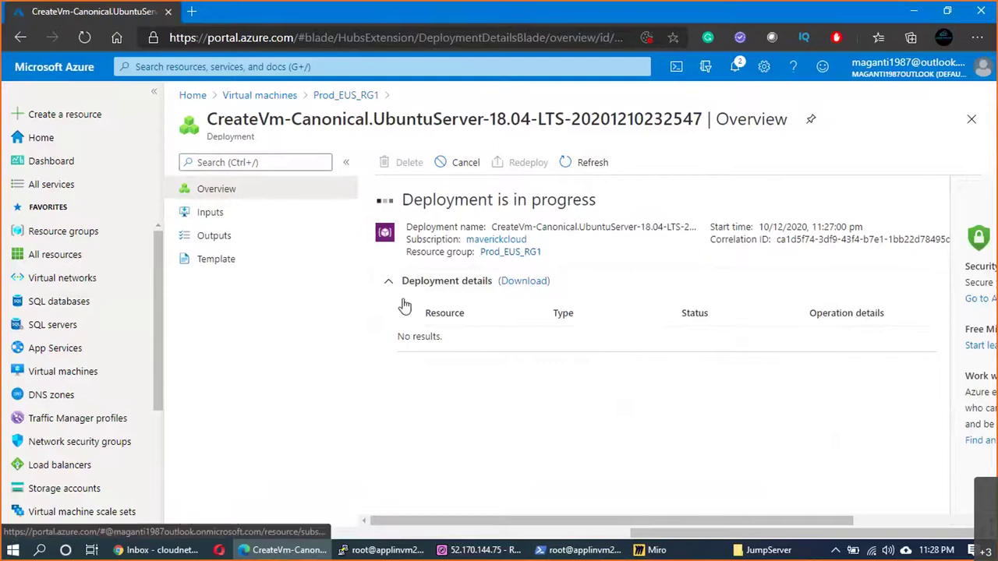
left_click(223, 236)
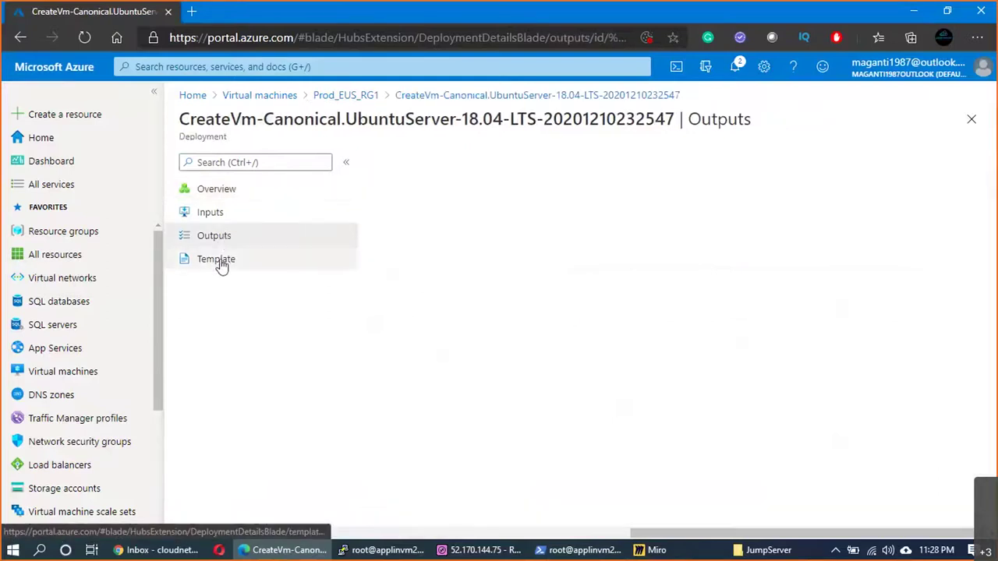
left_click(222, 263)
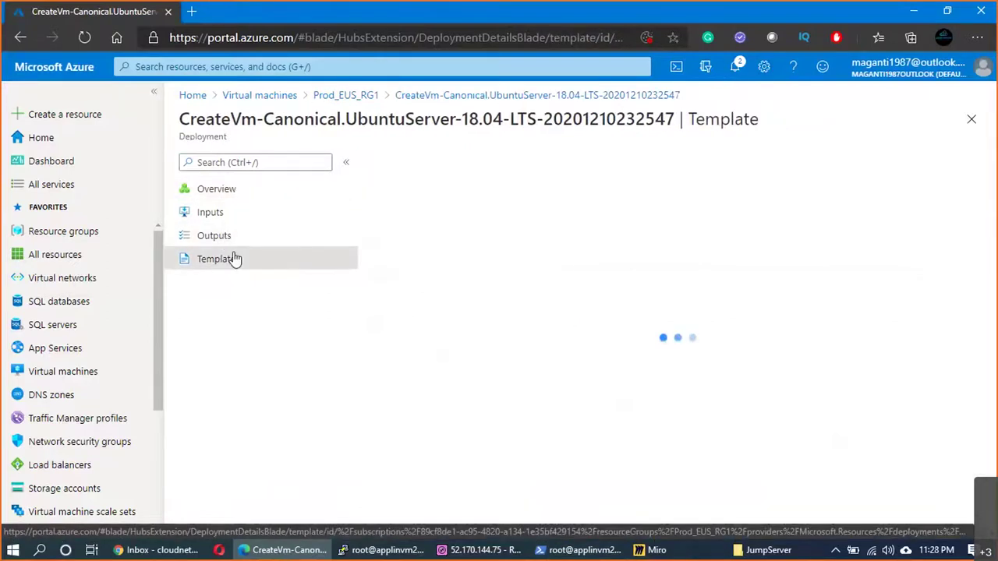
left_click(249, 213)
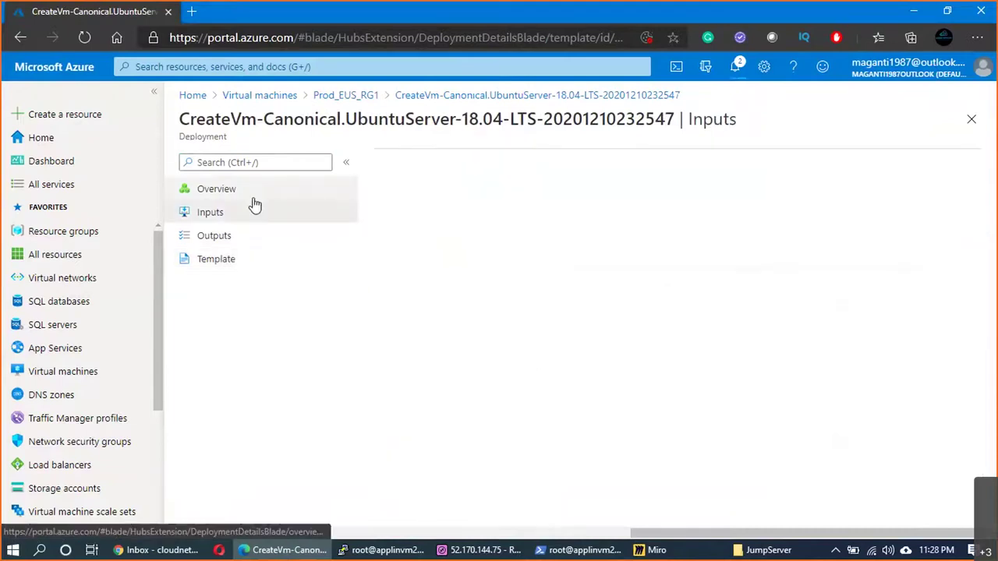
left_click(258, 197)
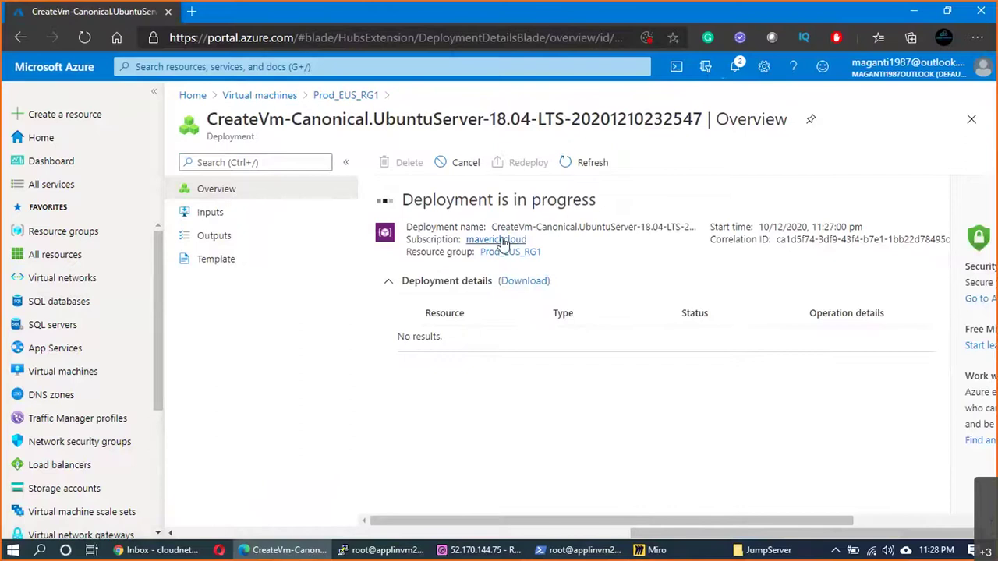
- Check the portal notifications, open the in-progress deployment from there and reload its page
left_click(733, 69)
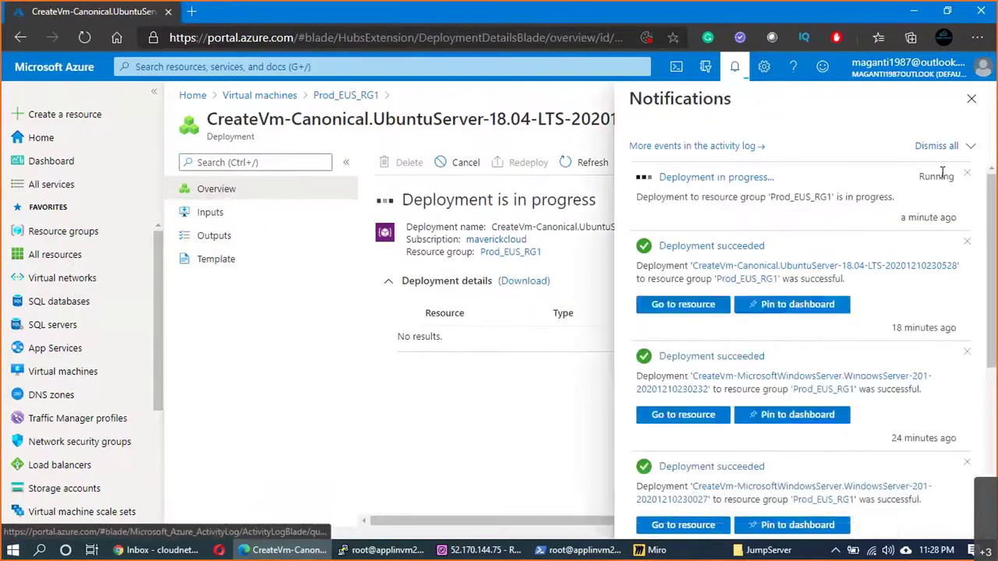
left_click(724, 178)
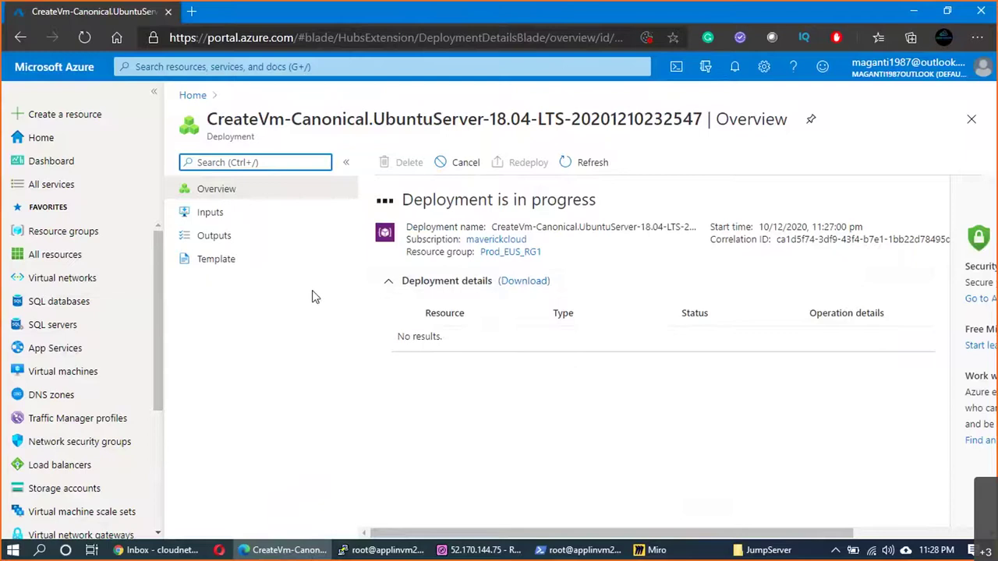
left_click(86, 37)
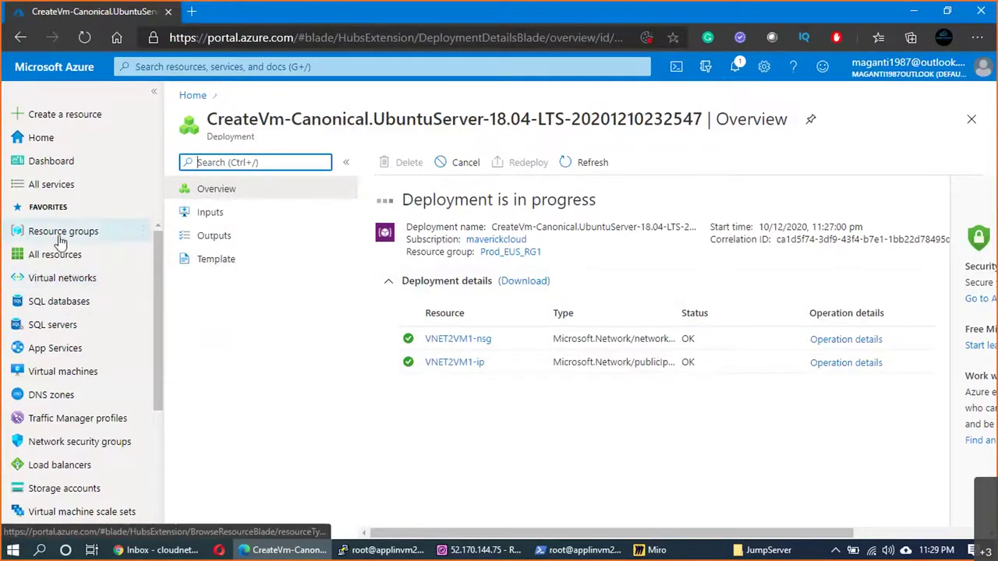
- Check the deployment's status in the Prod_EUS_RG1 deployments list and reopen its details
left_click(515, 252)
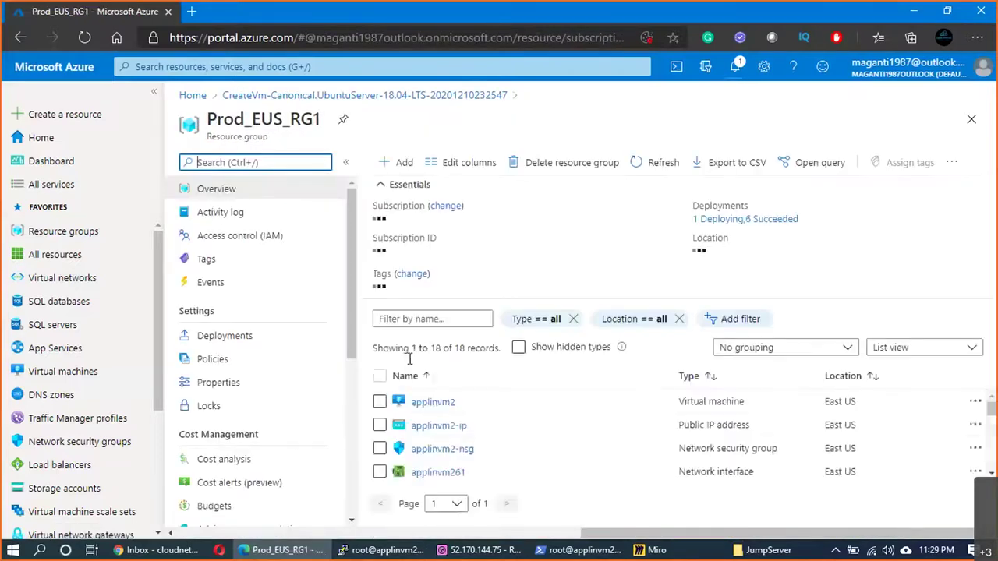
left_click(187, 336)
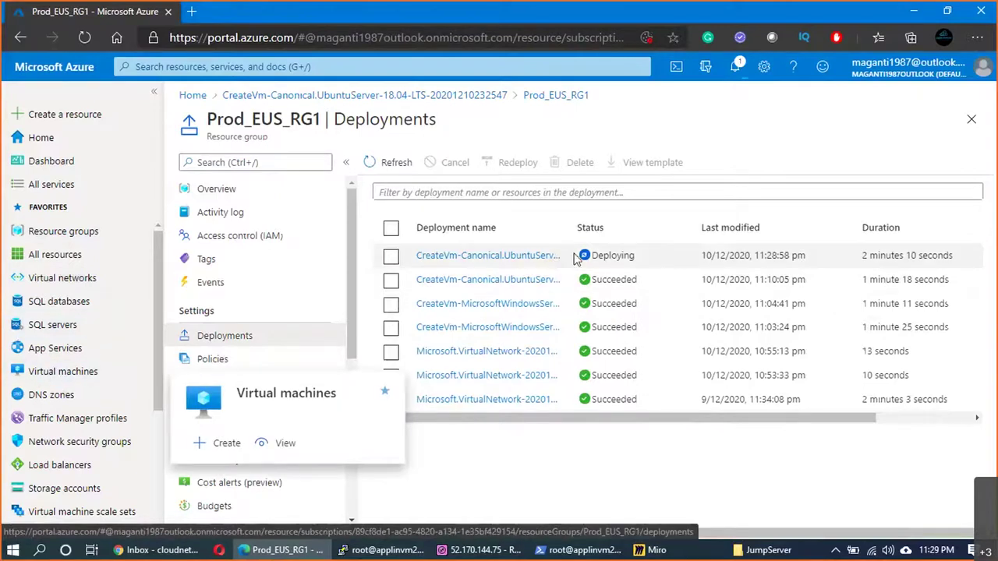
left_click(528, 260)
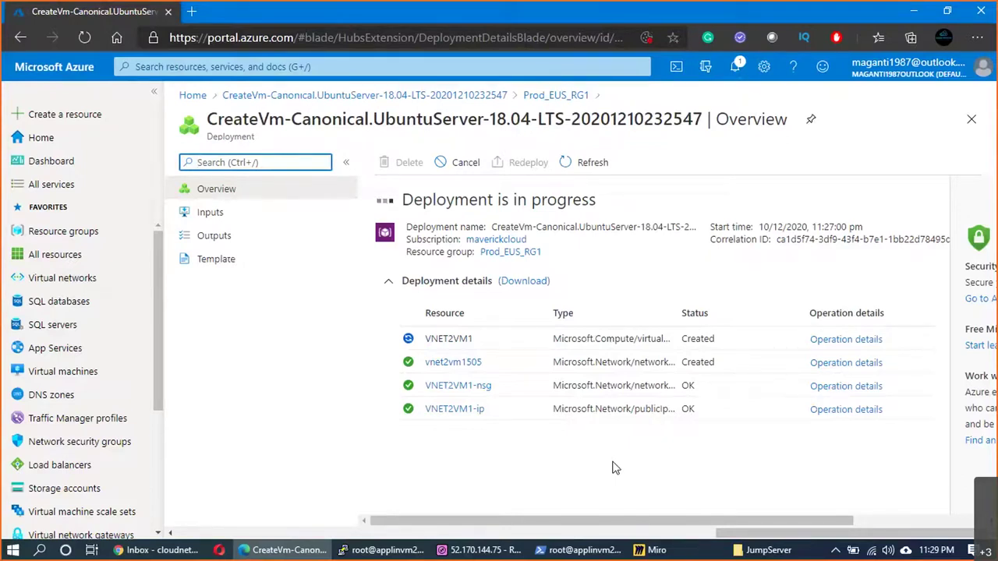
- Copy the public IP address of VNET2VM1 from the list of virtual machines
left_click(70, 377)
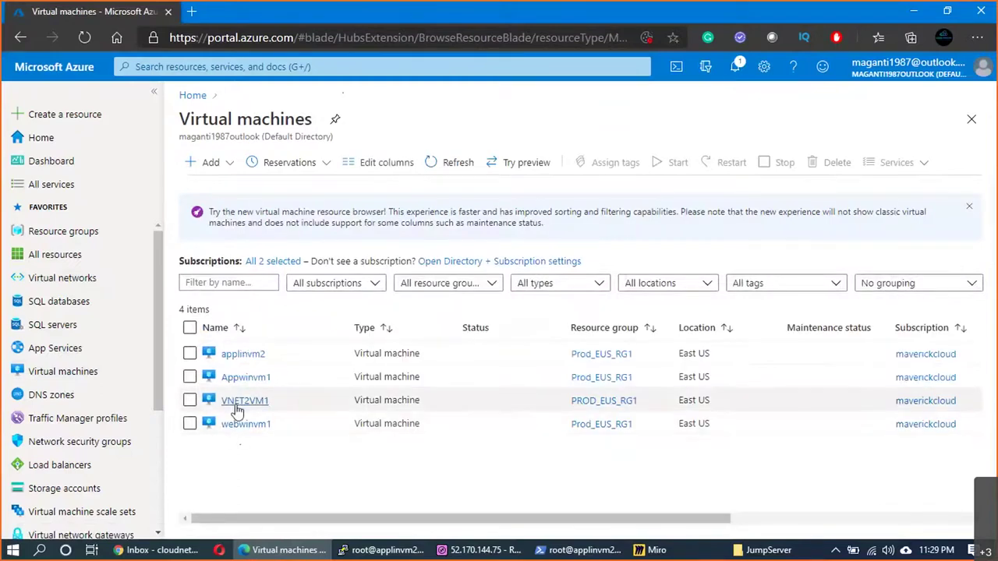
left_click_drag(564, 519, 845, 507)
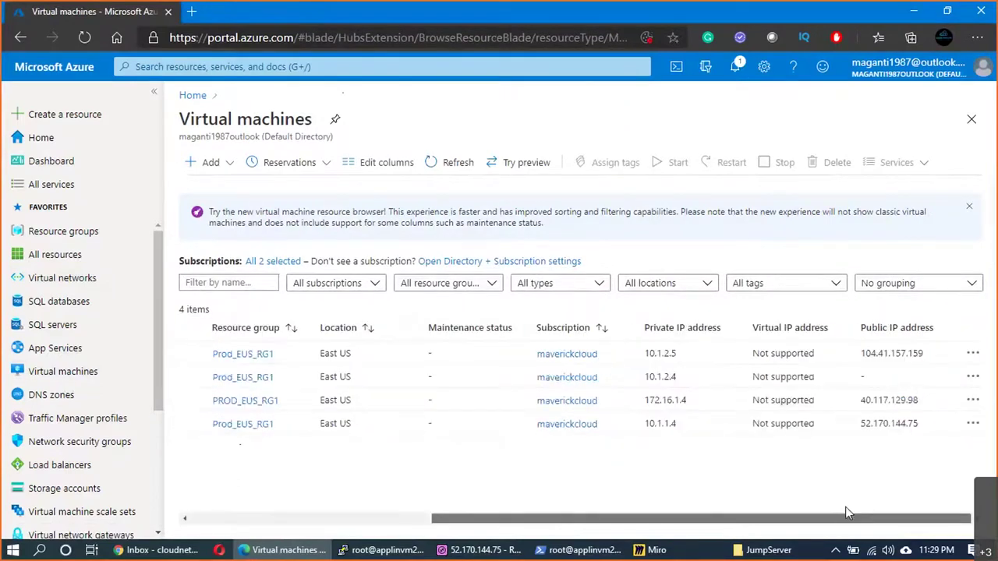
left_click_drag(920, 406, 863, 403)
key("ctrl+c")
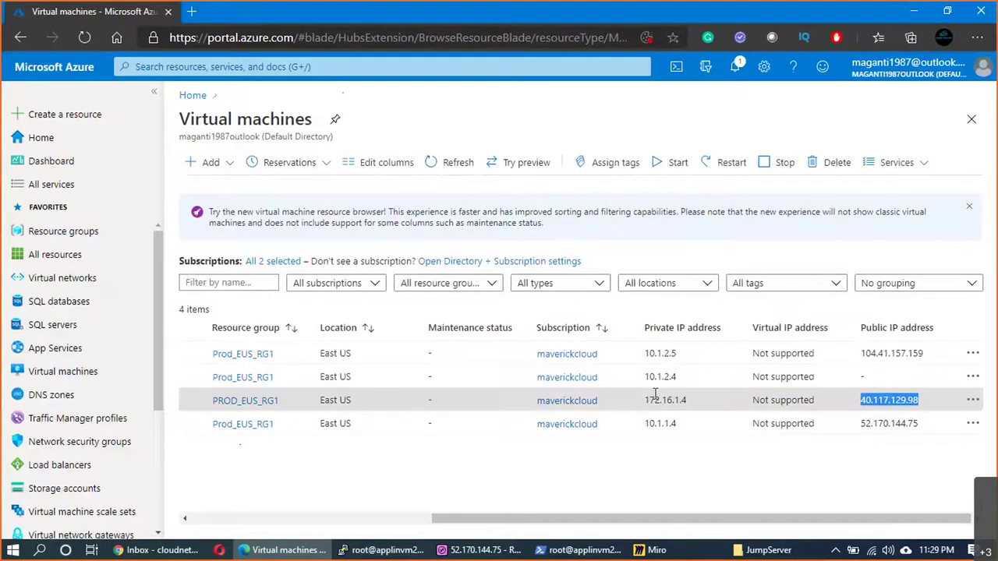
- On the Miro board, add the text label 40.117.129.98 beside the small circle on the VNET2 box's right edge
key("alt+Tab")
left_click(25, 200)
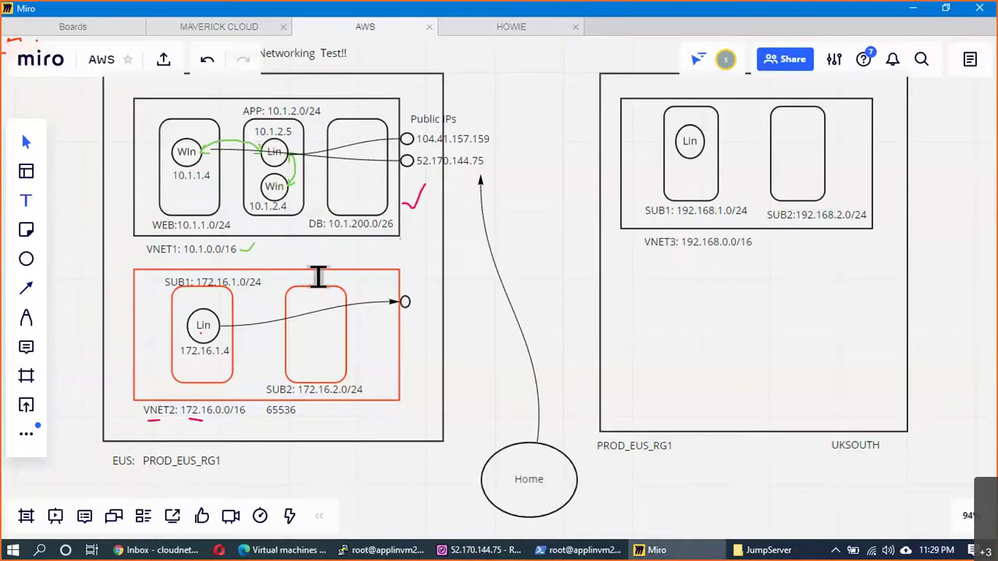
left_click(423, 301)
key("ctrl+v")
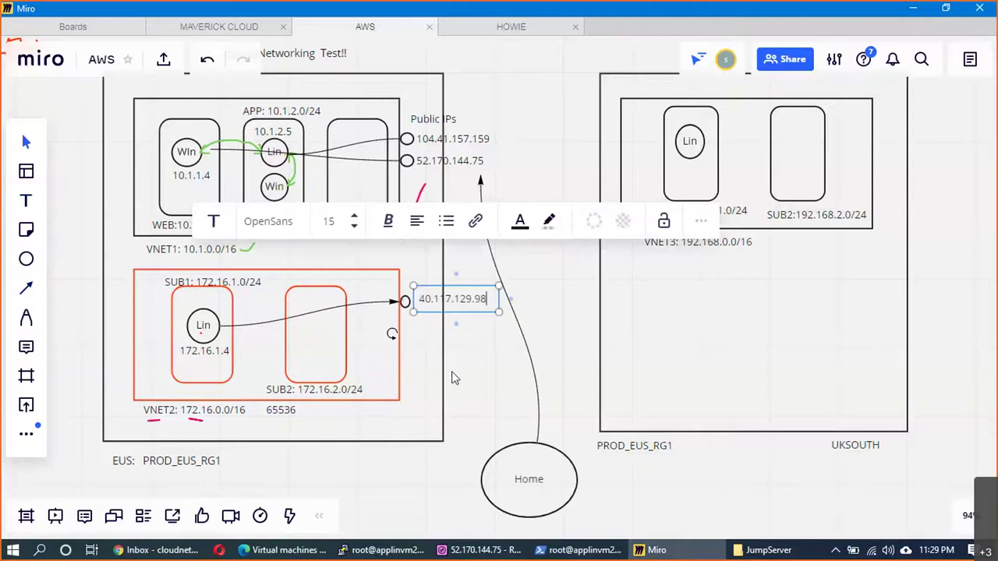
left_click(468, 373)
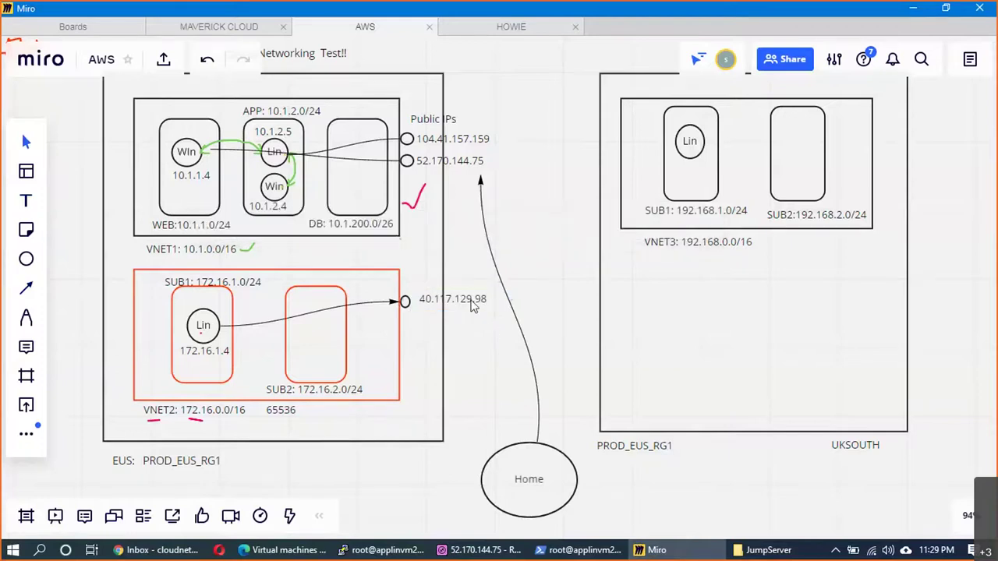
left_click(468, 315)
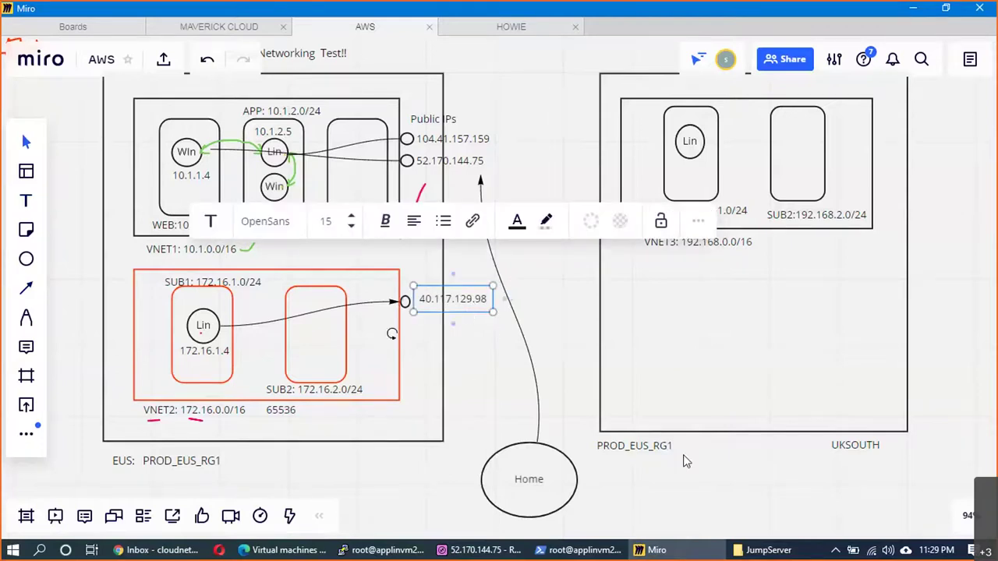
key("super+d")
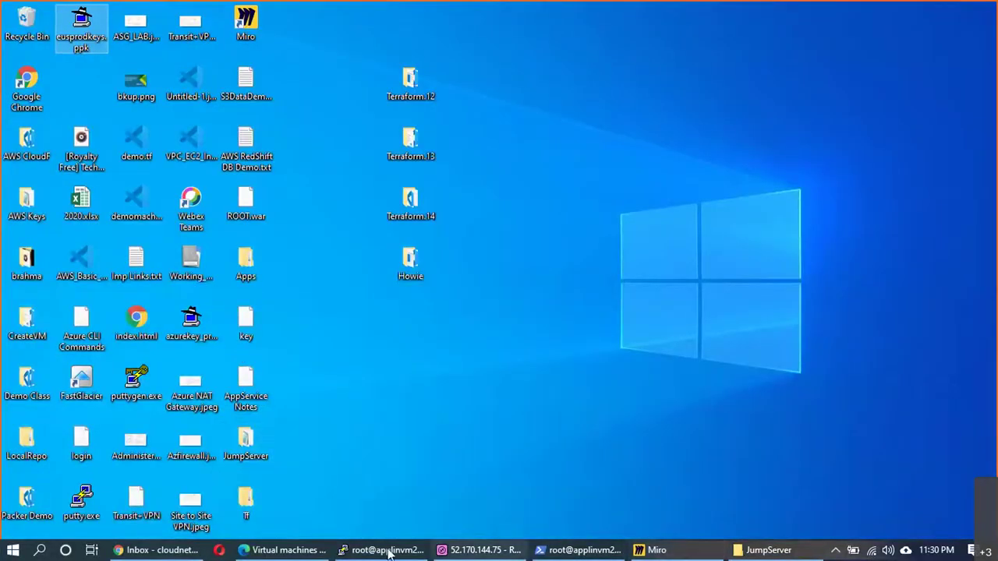
right_click(355, 550)
left_click(358, 552)
left_click_drag(359, 552, 378, 516)
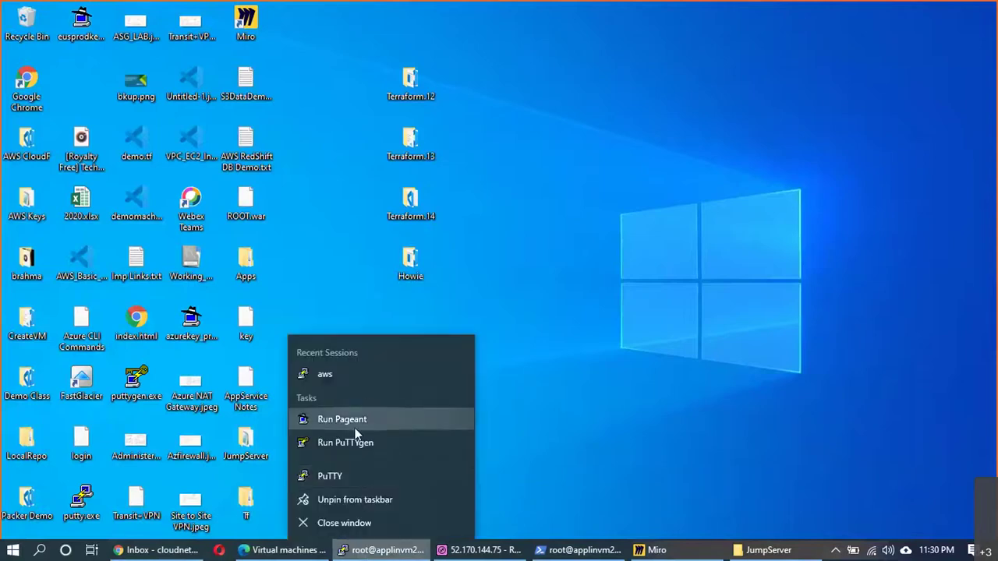
left_click(356, 472)
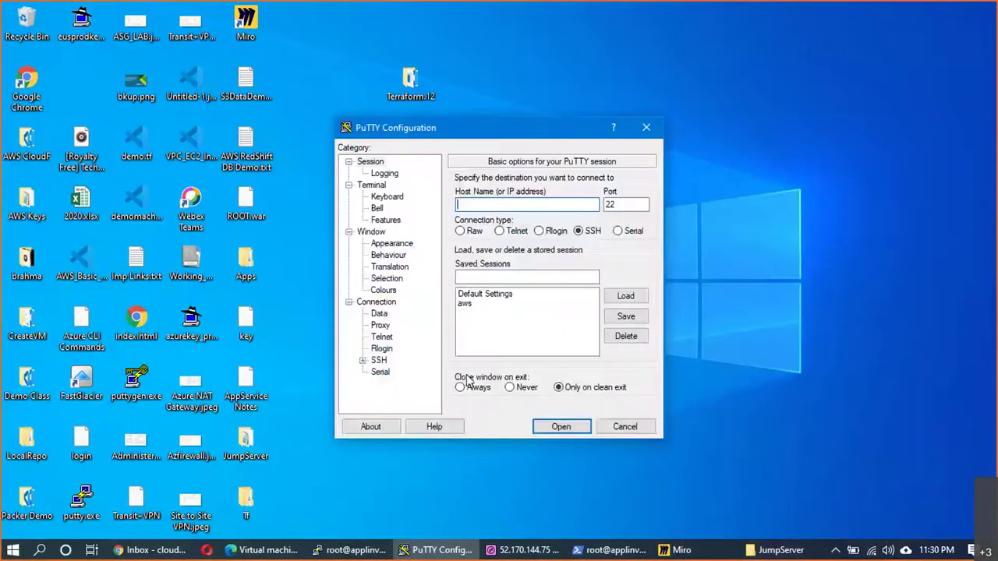
type("azureuser@40.117.129.98")
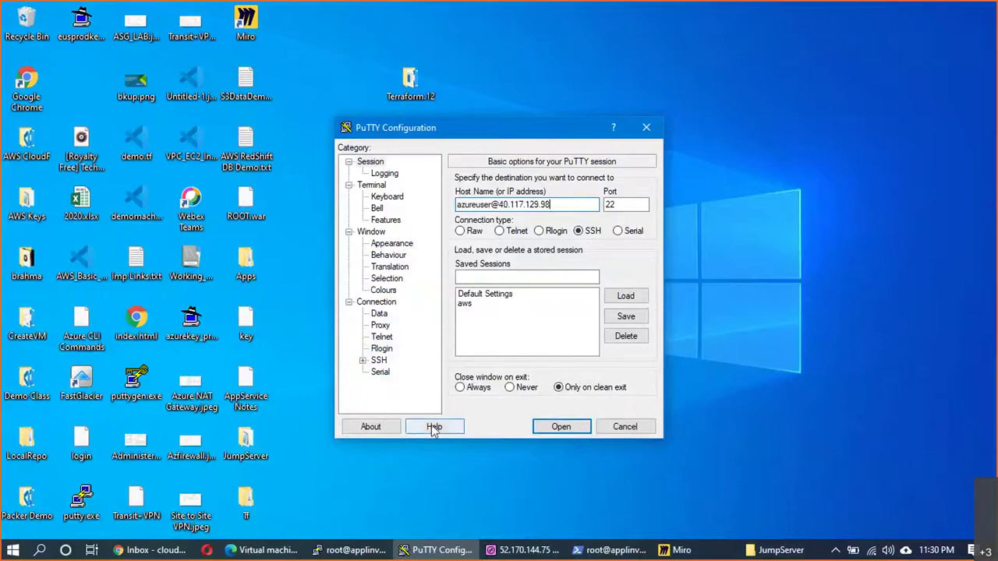
- Set eusprodkeys.ppk from the desktop as the SSH private key file and open the connection to the VM, accepting its host key
left_click(362, 361)
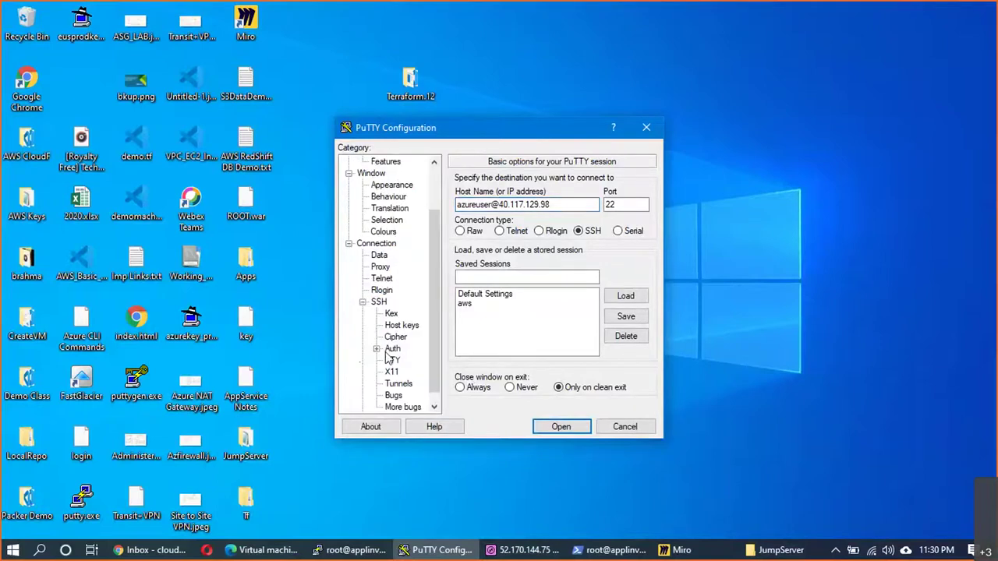
left_click(392, 349)
left_click(617, 331)
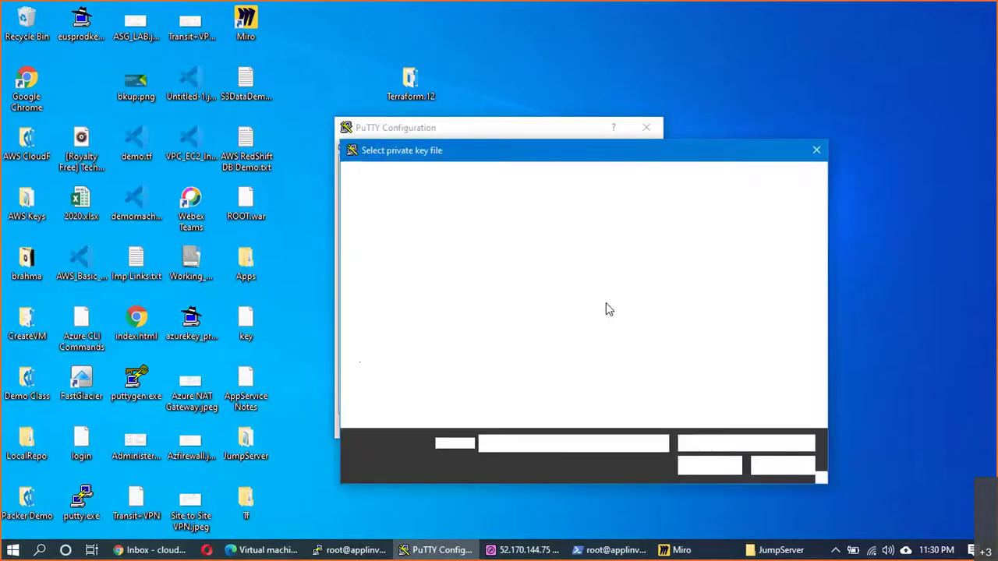
scroll(635, 343, "down", 5)
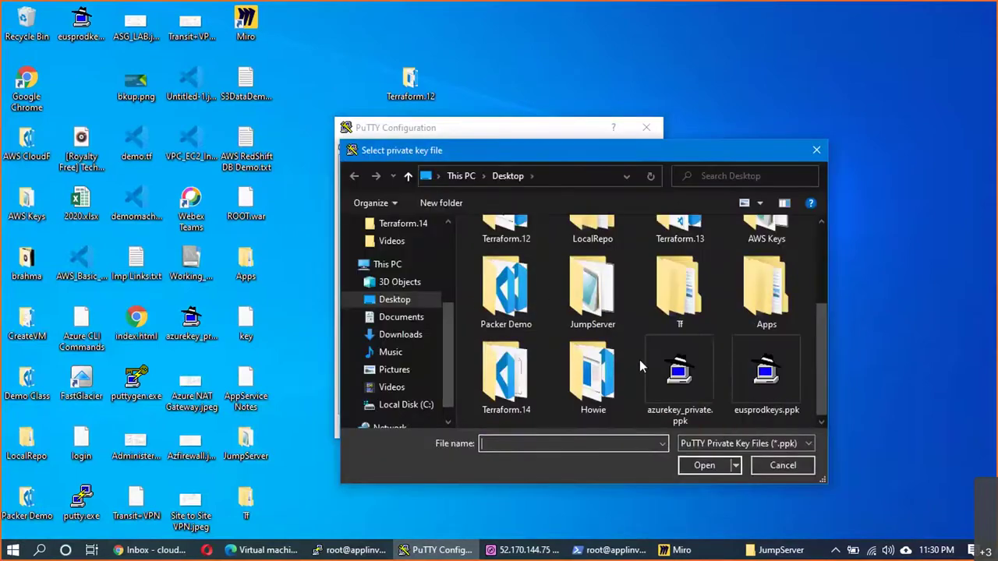
left_click(774, 379)
double_click(775, 378)
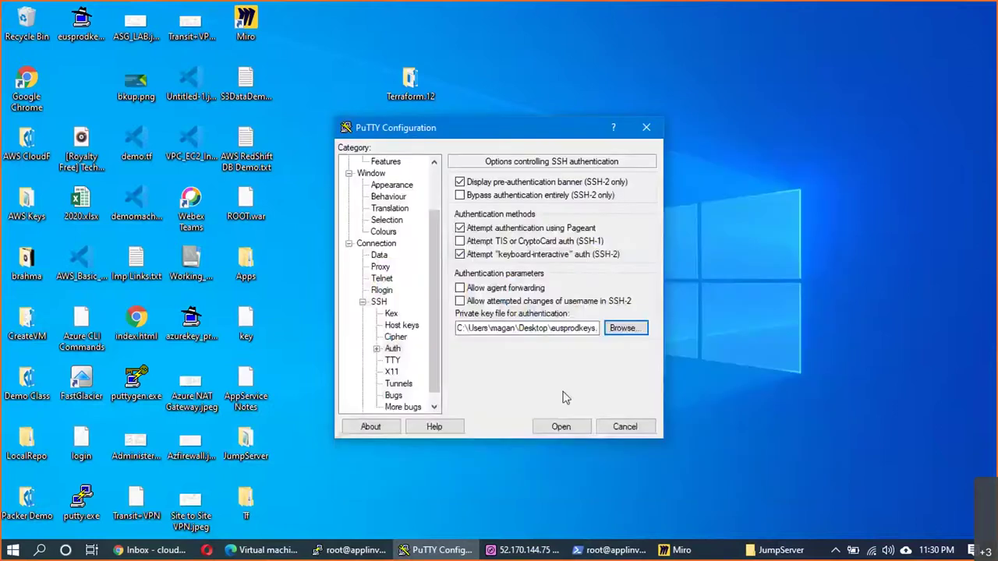
left_click(561, 426)
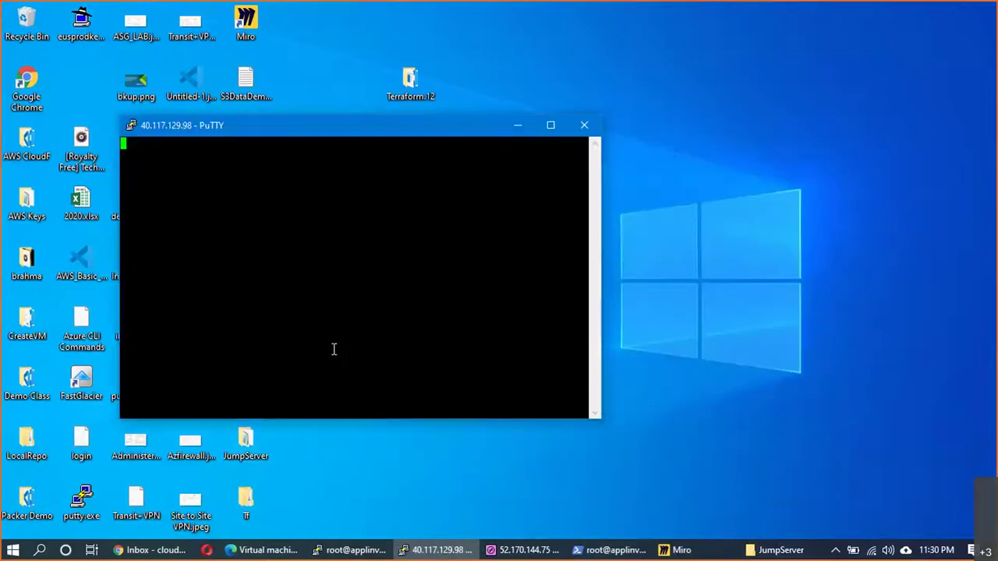
left_click(431, 372)
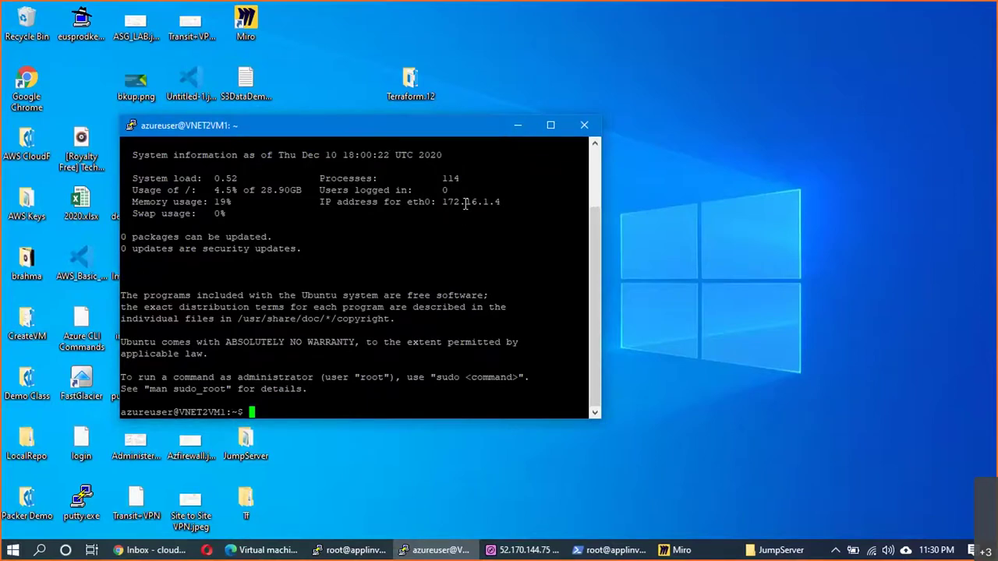
- Change the terminal font to Ubuntu Mono, 14-point, and maximize the session window
right_click(439, 127)
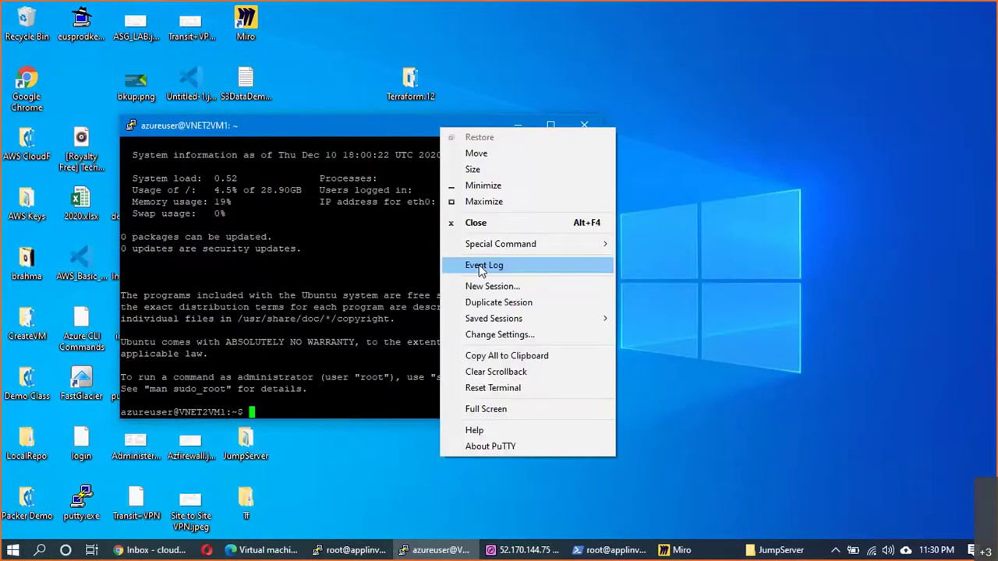
left_click(500, 334)
left_click(391, 245)
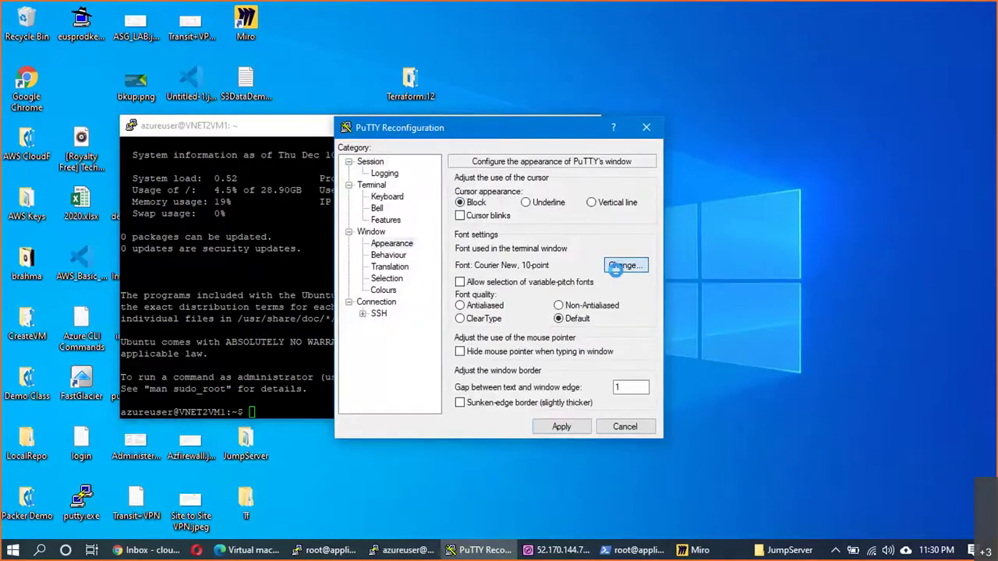
left_click(615, 266)
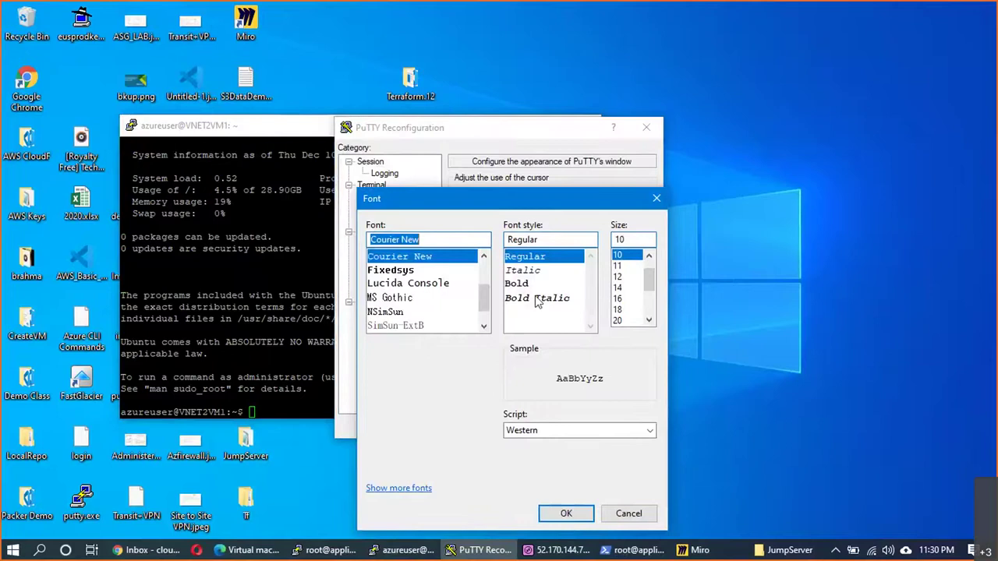
scroll(427, 318, "down", 1)
left_click(421, 327)
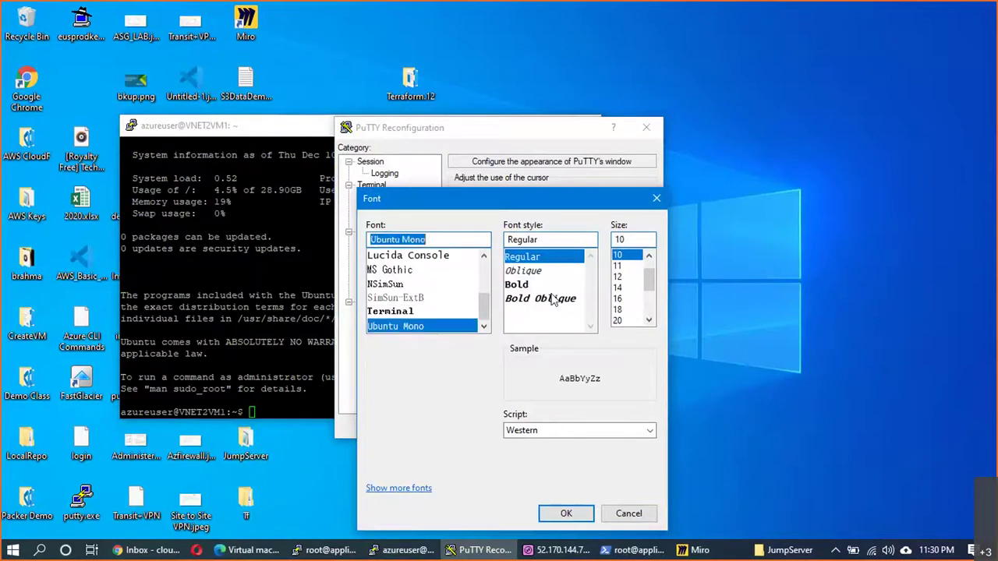
left_click(618, 288)
left_click(565, 513)
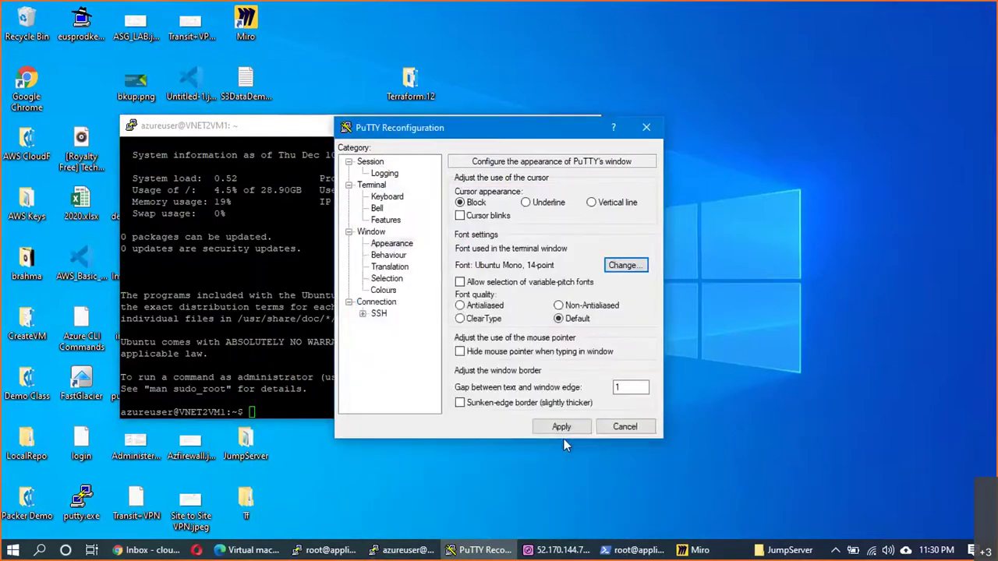
left_click(563, 431)
left_click(607, 124)
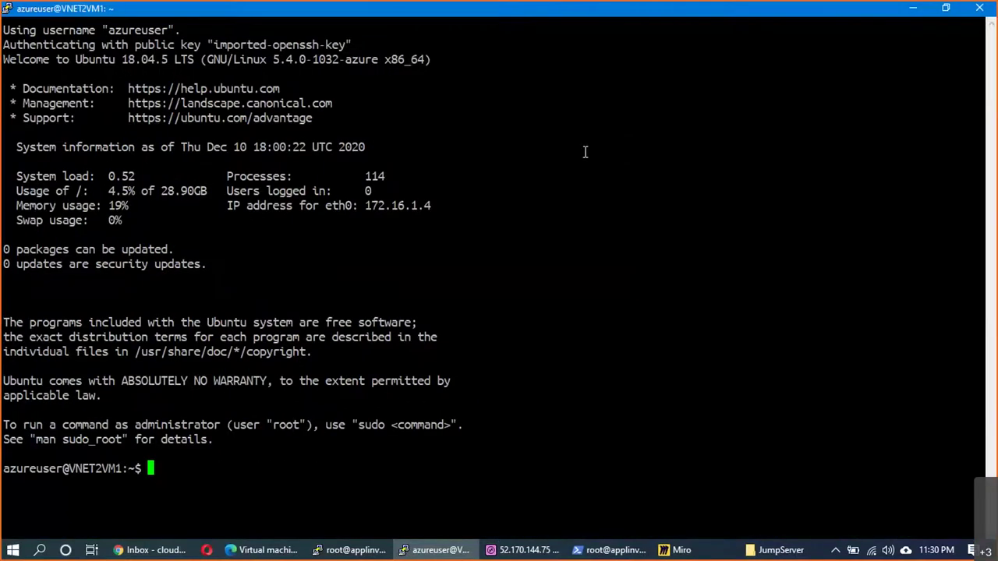
- Switch to the root user with sudo su -, then ping 10.1.1.4 and stop the ping
type("sudo su -")
key("Return")
type("p")
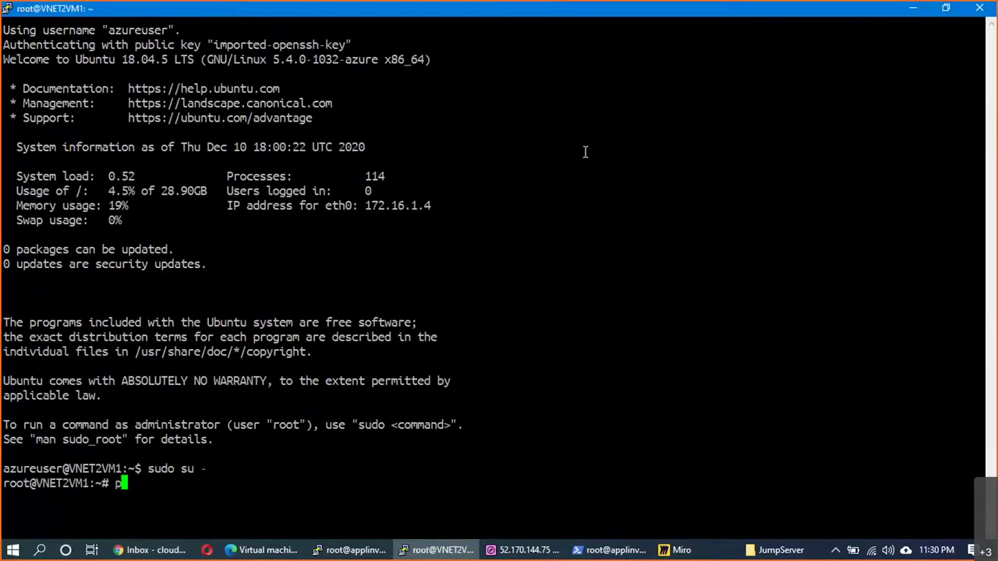
type("ing 10.1.1.4")
key("Return")
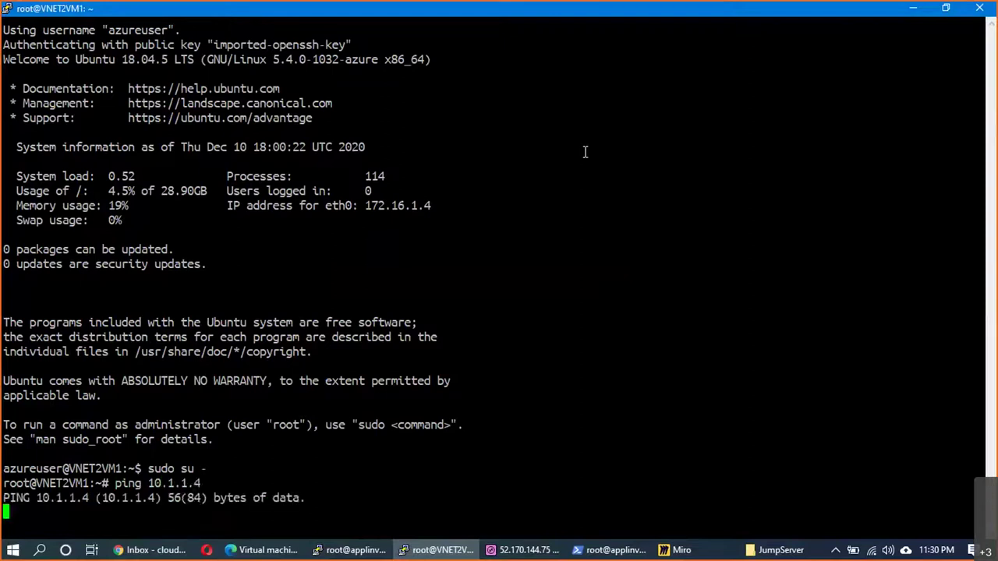
key("ctrl+c")
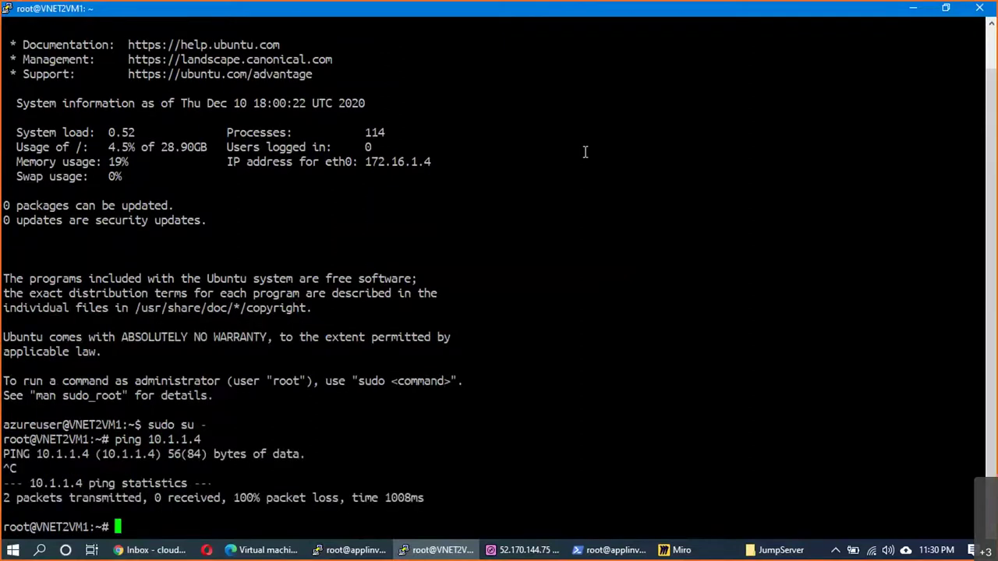
- Test connectivity from VNET2VM1 to 10.1.2.4 with a ping and stop it
type("ping 10.1")
key("BackSpace")
type("1.2.4")
key("Return")
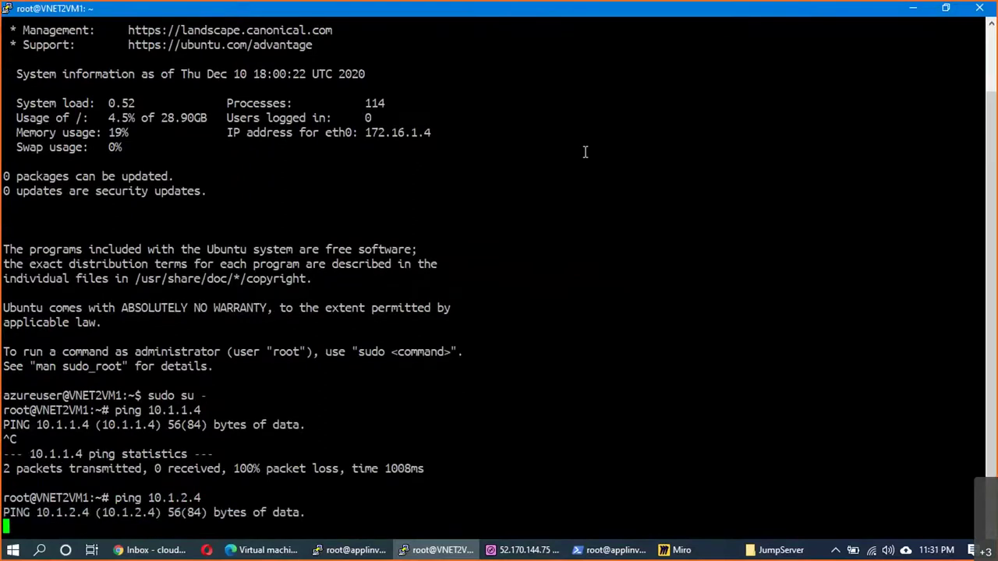
key("ctrl+c")
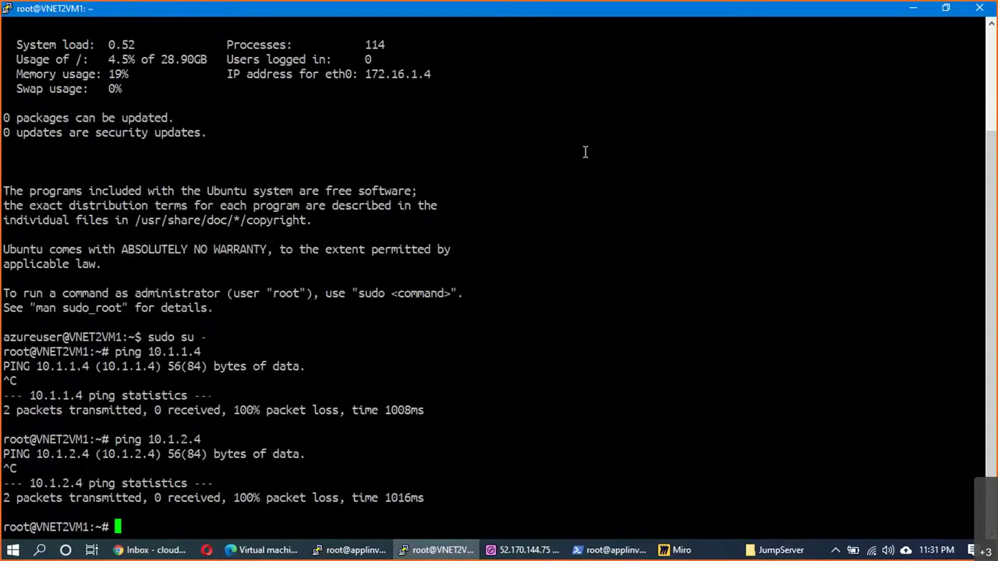
- Test connectivity from VNET2VM1 to 10.1.2.5 with a ping and stop it
key("Up")
key("BackSpace")
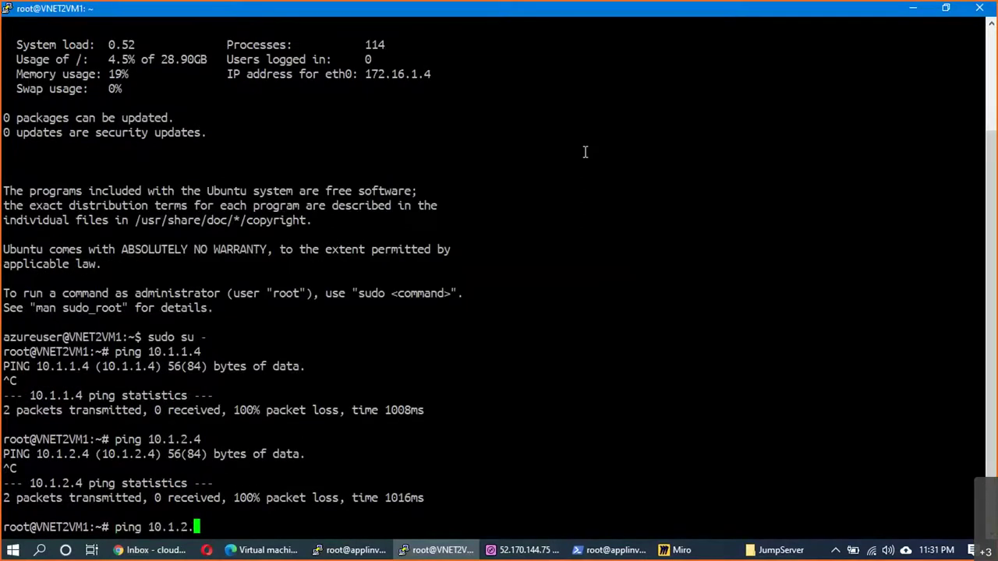
type("5")
key("Return")
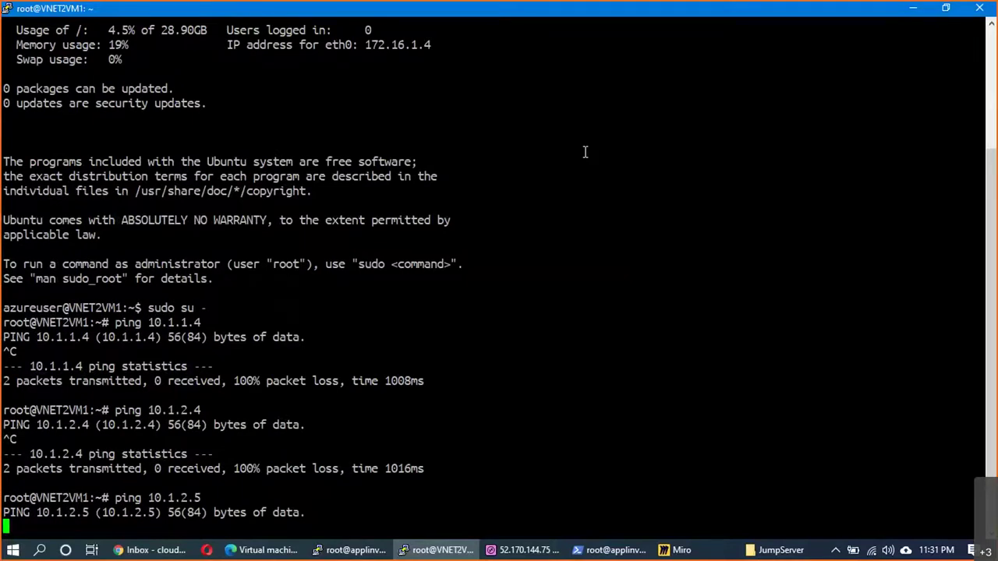
key("ctrl+c")
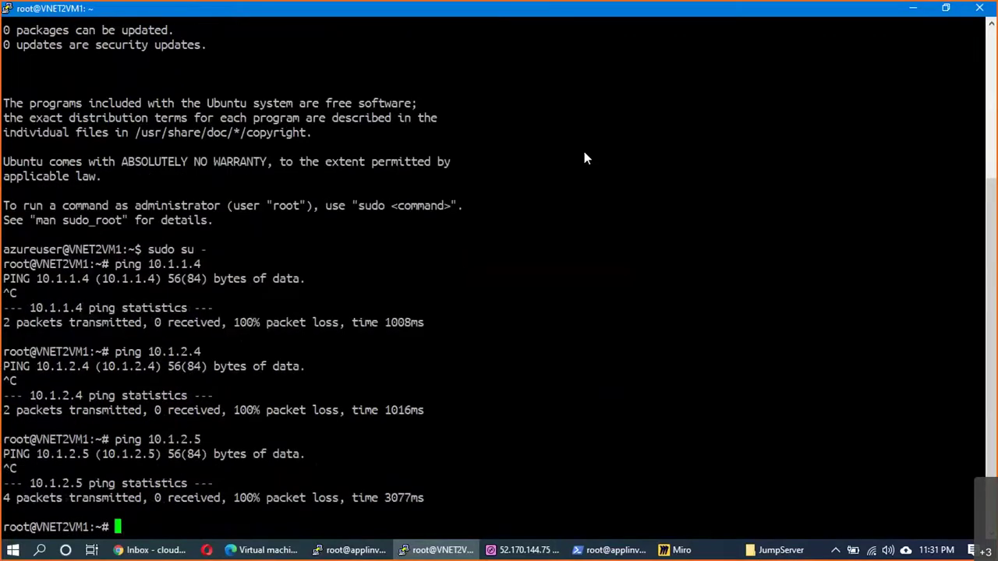
- On the Miro board, draw a red freehand path from VNET1's 10.1.1.4 Win VM through 52.170.144.75 and 40.117.129.98 to VNET2's Lin VM
key("alt+Tab")
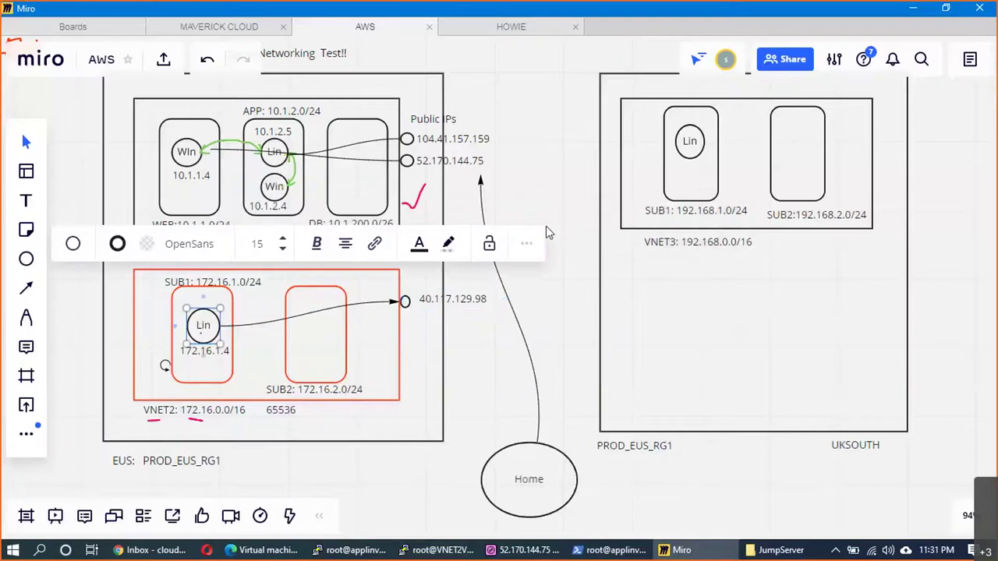
left_click(185, 164)
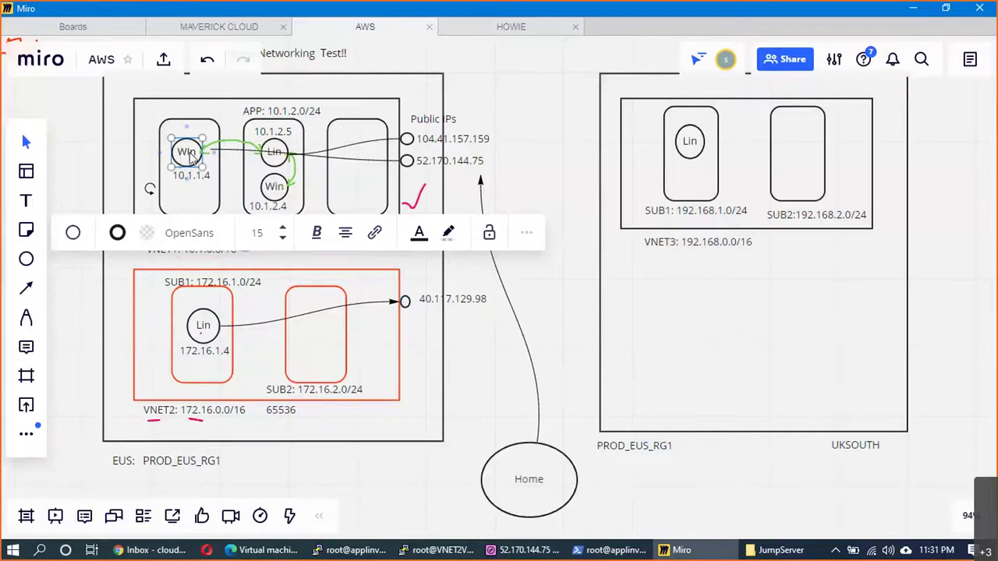
left_click(202, 337)
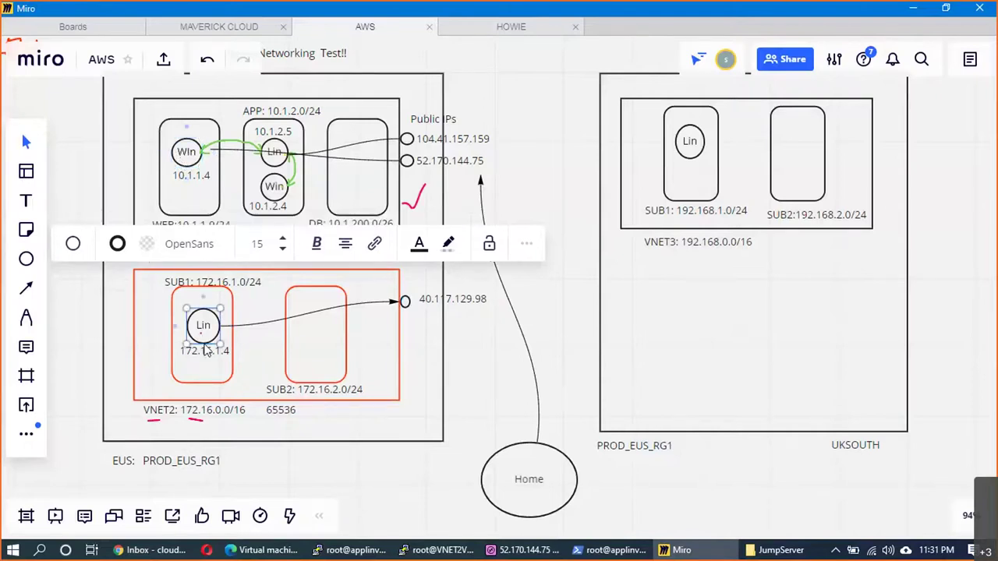
left_click(26, 318)
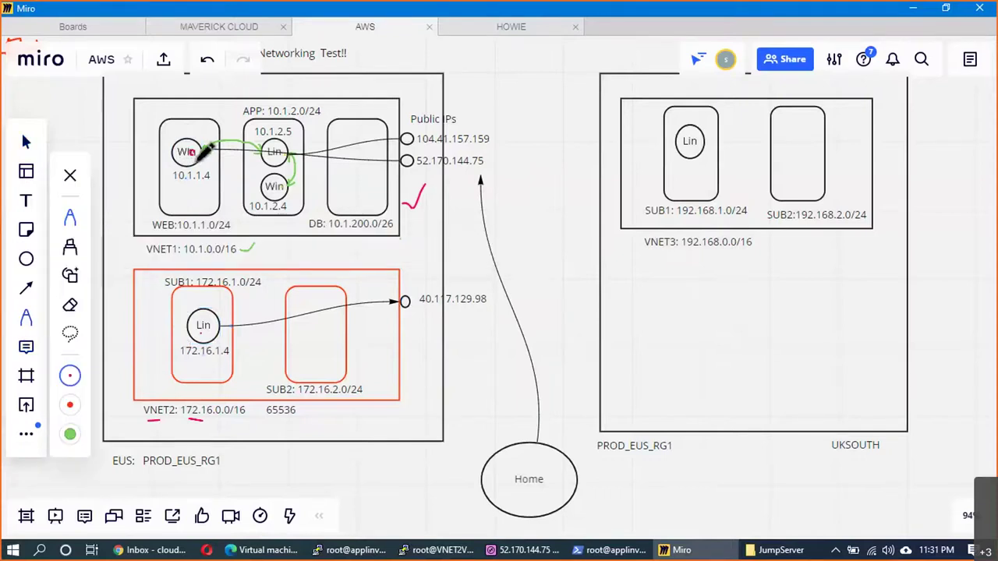
left_click_drag(191, 152, 271, 132)
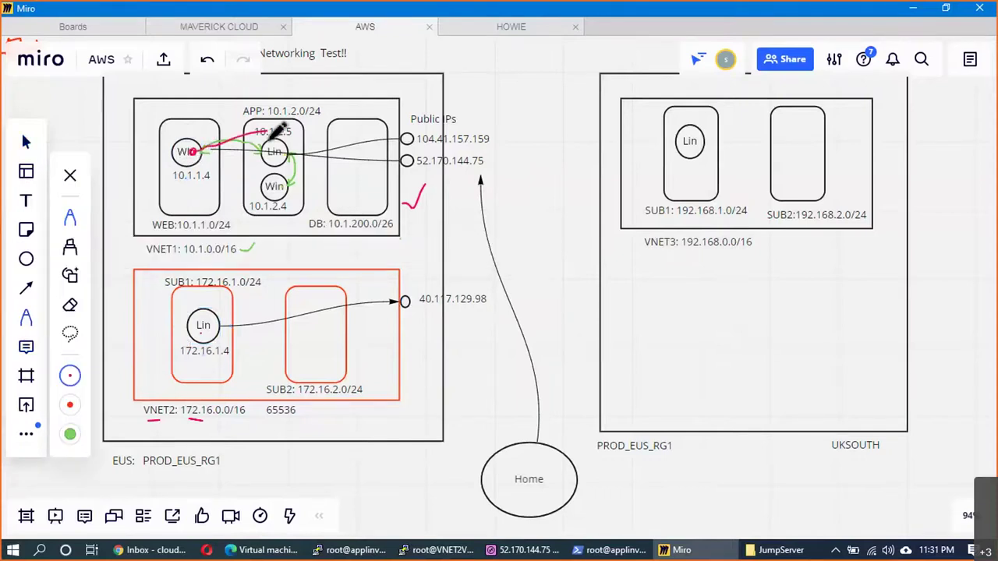
key("ctrl+z")
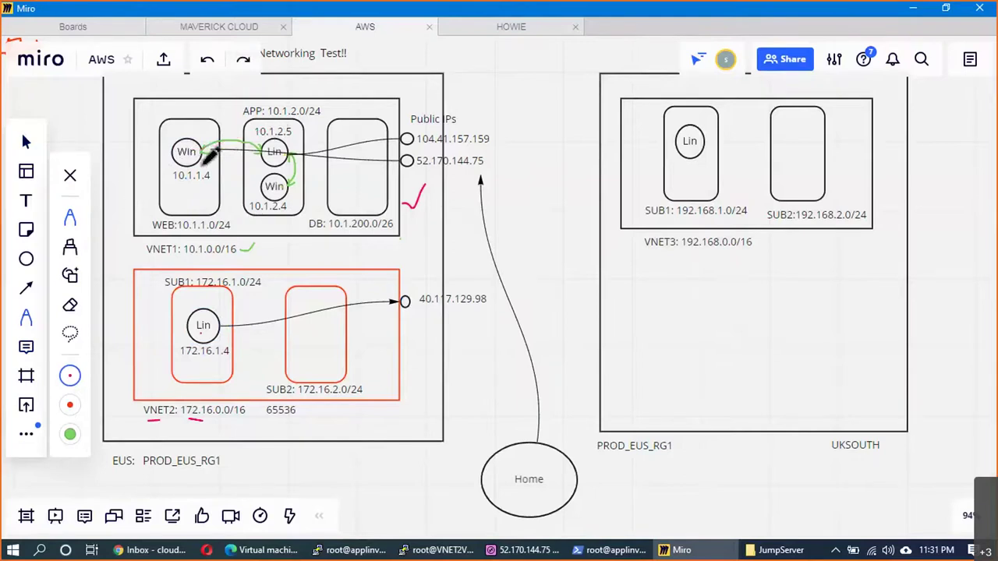
mouse_move(203, 160)
left_mouse_down()
mouse_move(234, 150)
mouse_move(515, 165)
mouse_move(548, 187)
mouse_move(556, 227)
mouse_move(549, 274)
mouse_move(524, 297)
mouse_move(227, 322)
left_mouse_up()
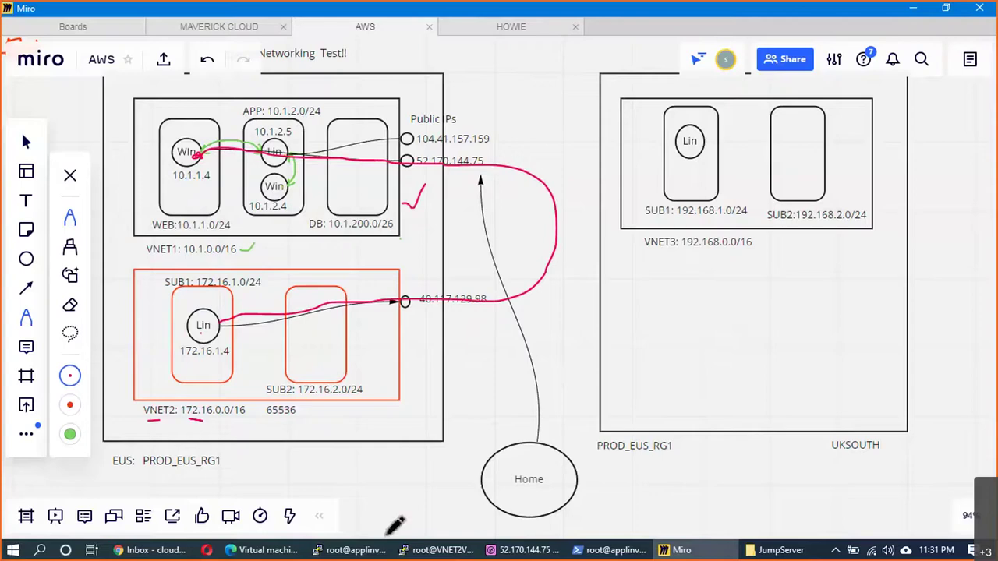
- Switch to the 52.170.144.75 remote desktop session and stop the continuous ping to 10.1.2.4 in PowerShell
left_click(524, 550)
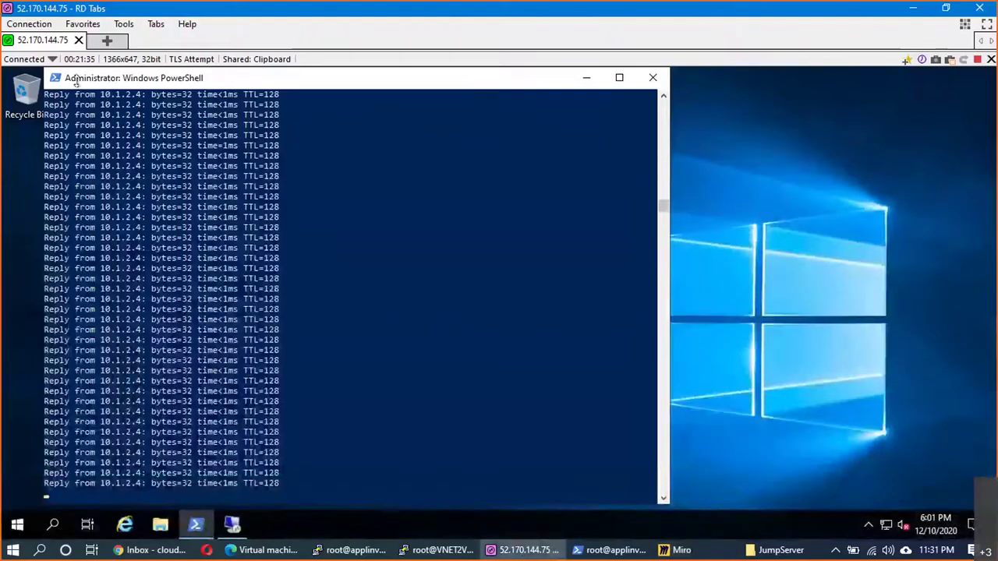
left_click(502, 352)
key("ctrl+c")
key("ctrl+c")
key("ctrl+c")
key("ctrl+c")
key("ctrl+c")
key("ctrl+c")
key("ctrl+c")
key("ctrl+c")
key("ctrl+c")
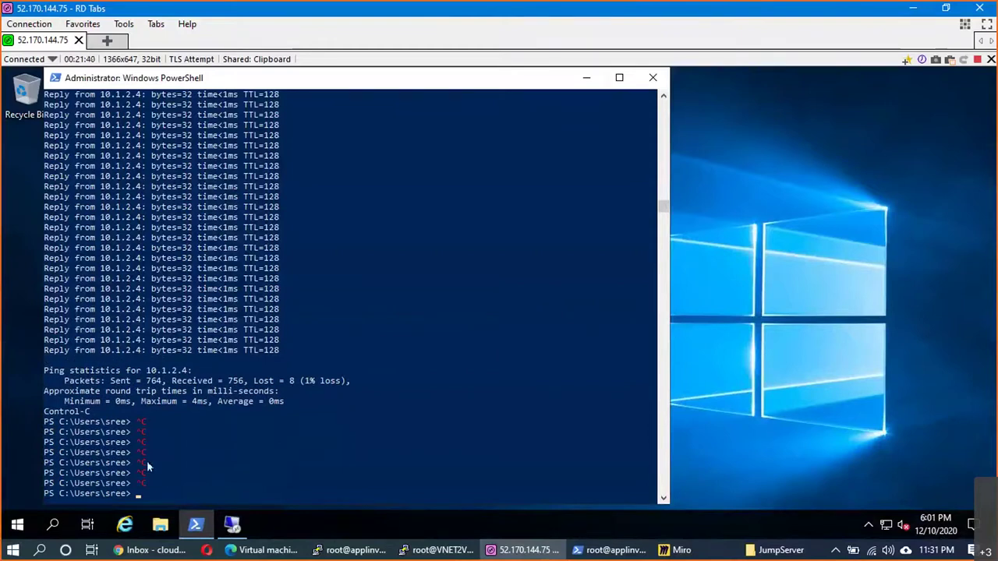
- Copy eusprodkeys.pem from the local Downloads folder and paste it onto the desktop of the 52.170.144.75 remote session
key("super+d")
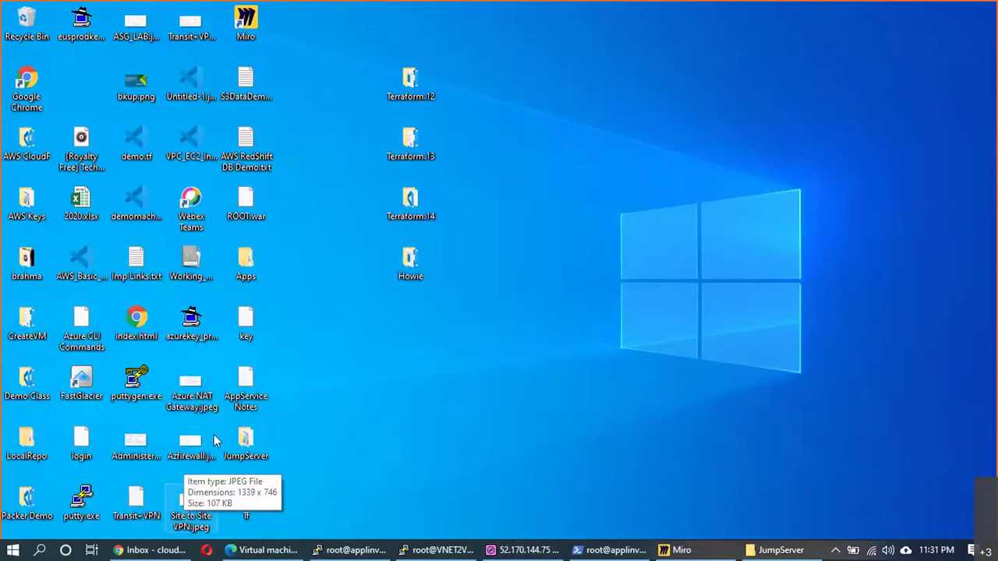
key("super+e")
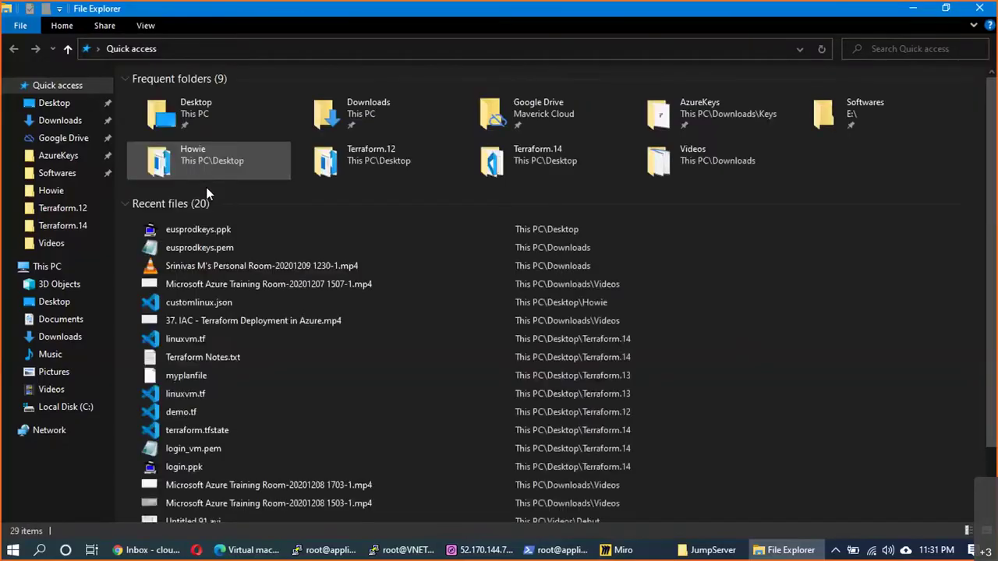
left_click(56, 123)
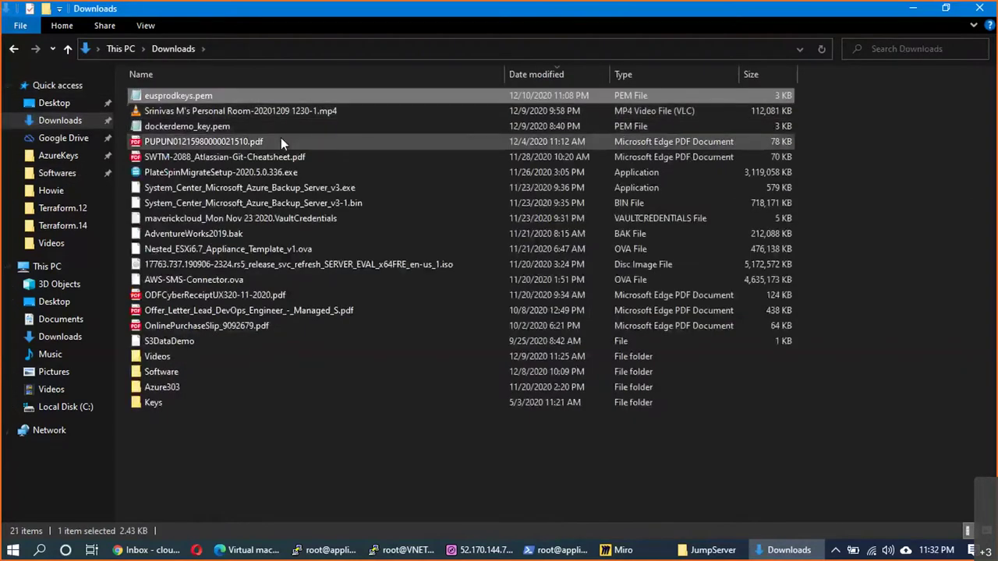
key("super+d")
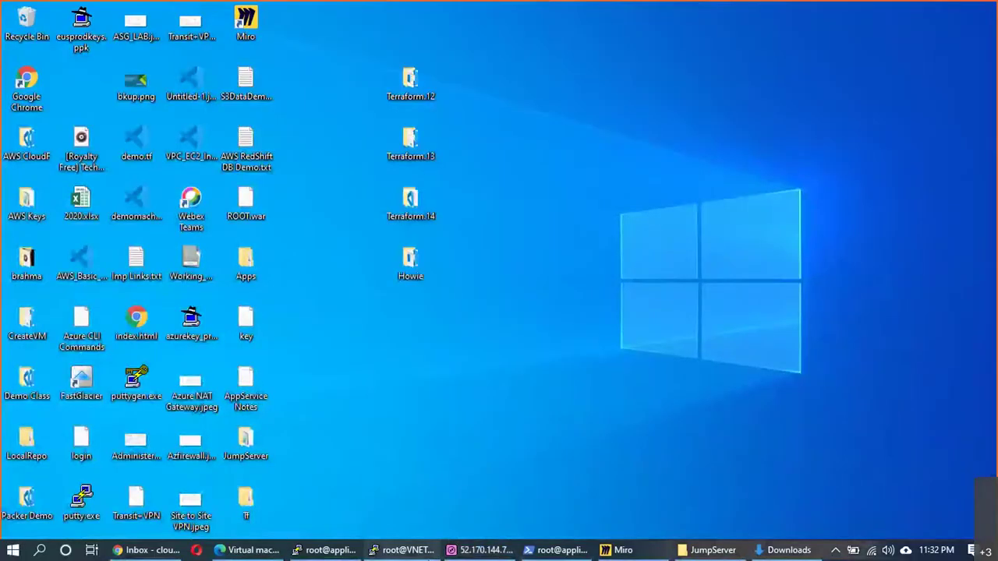
left_click(403, 550)
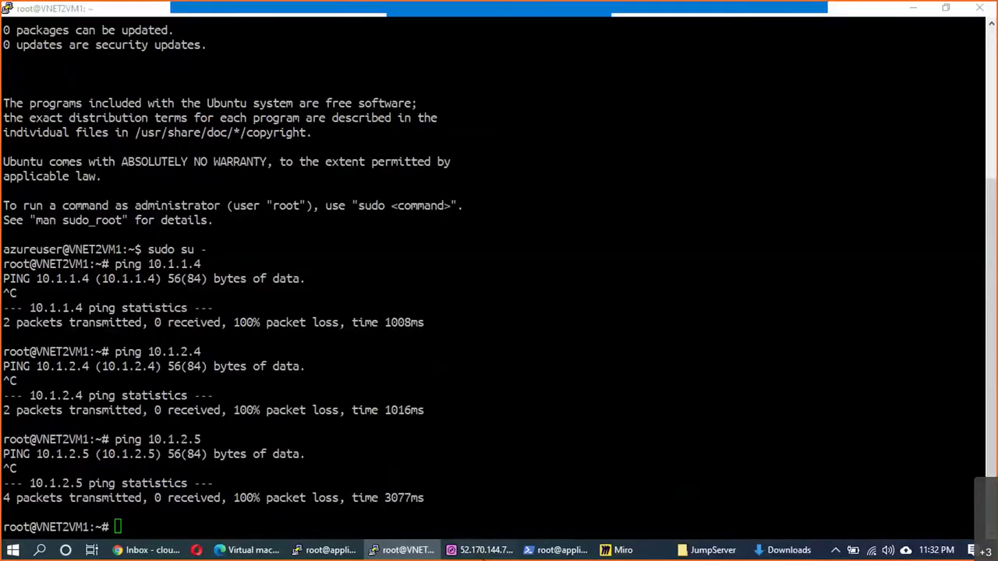
left_click(480, 550)
left_click(585, 78)
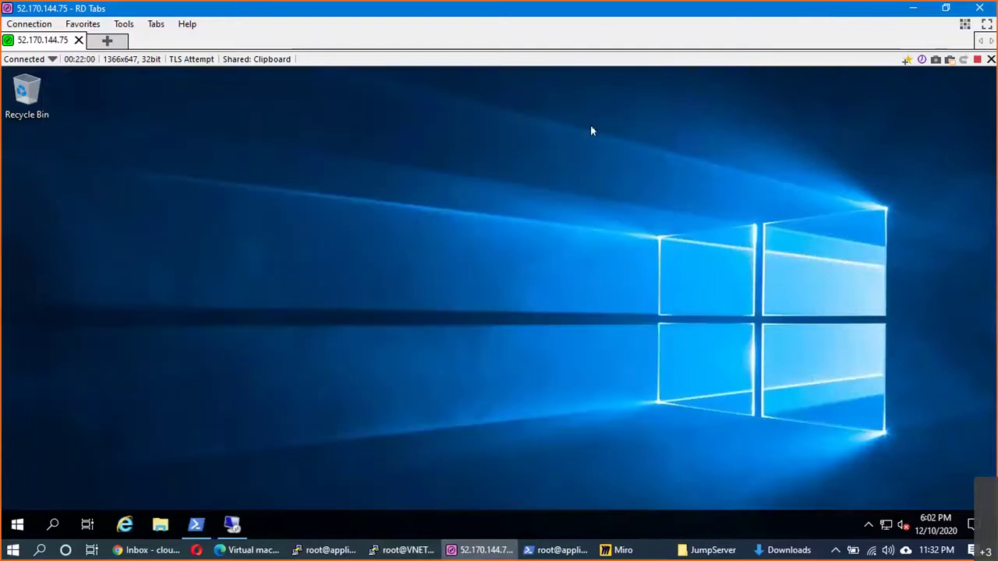
right_click(118, 173)
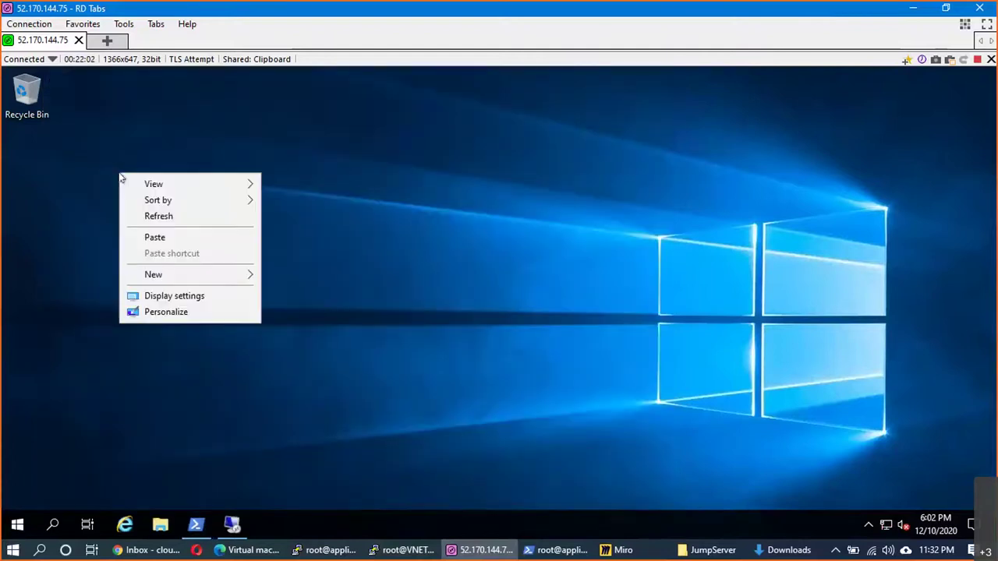
left_click(156, 238)
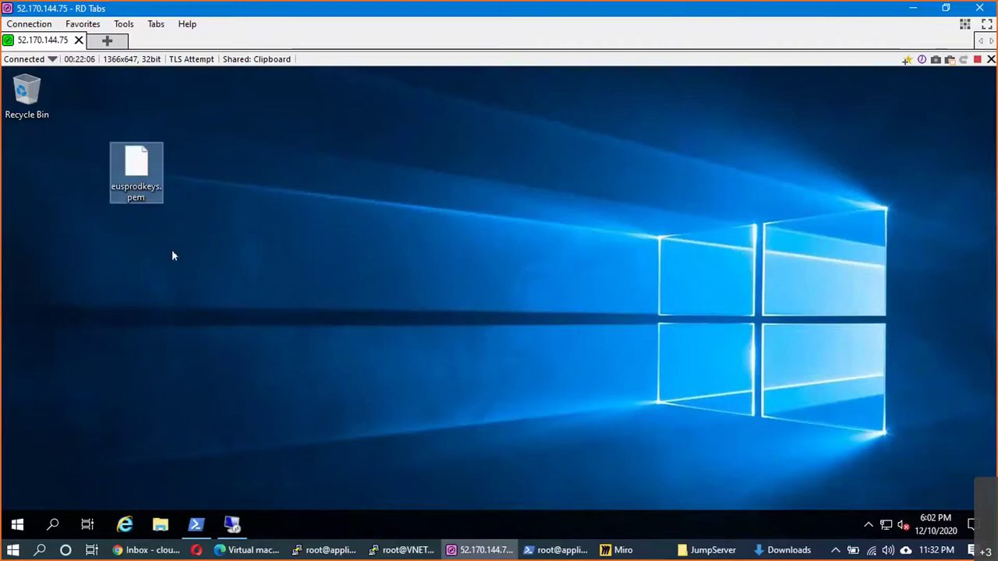
- In the remote session's PowerShell, move the window clear of the key file, change to the desktop folder and clear the console
left_click(195, 526)
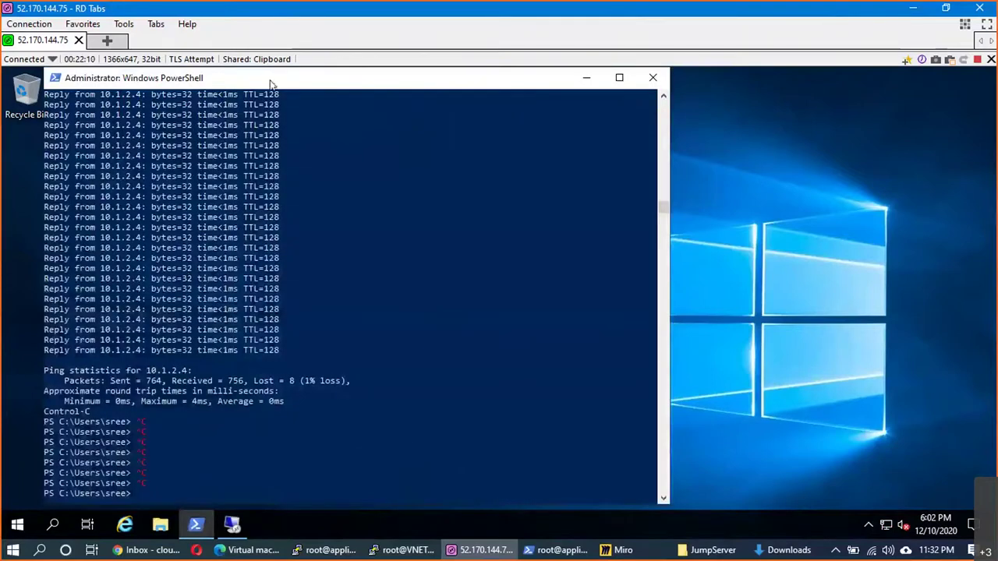
left_click_drag(267, 83, 324, 82)
left_click_drag(559, 78, 791, 95)
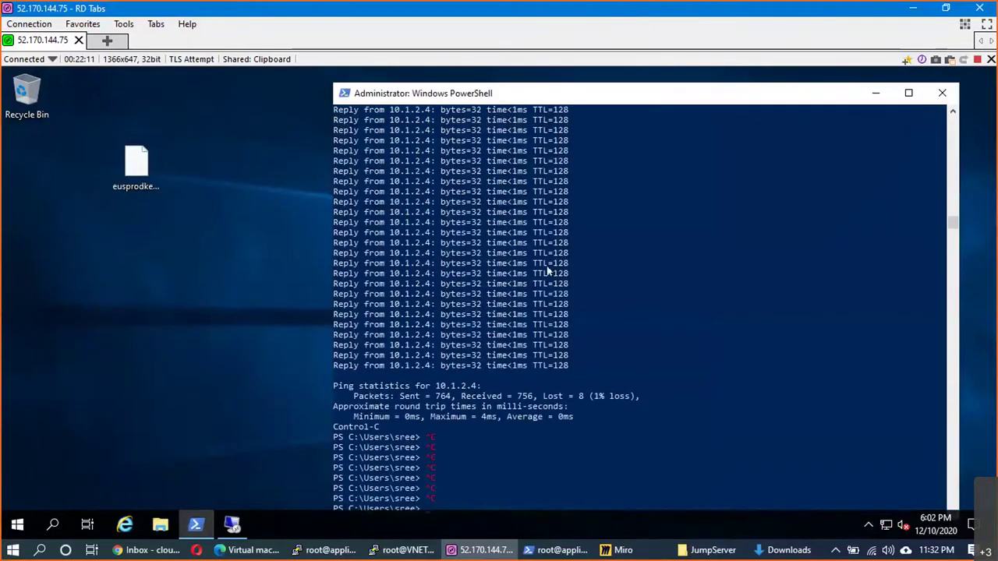
type("cd desktop")
key("Return")
type("cls")
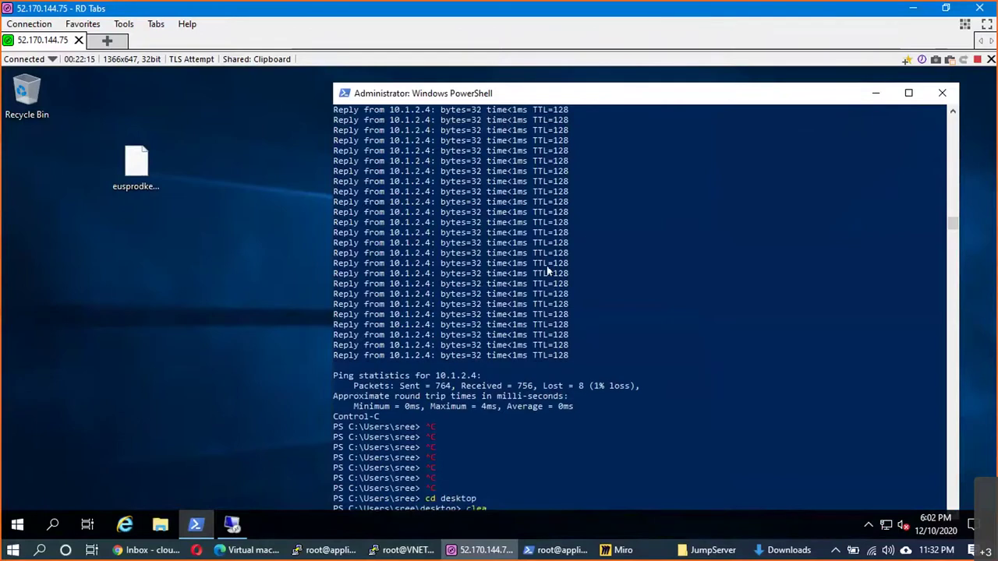
key("Return")
key("Return")
key("Return")
key("Return")
key("Return")
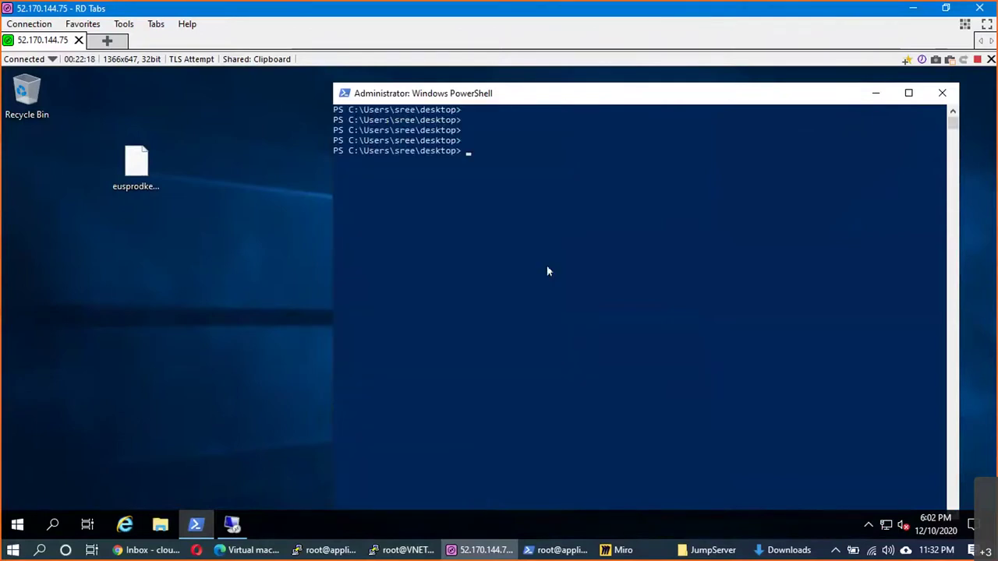
type("ssh ")
type("-i")
type(" .\\e")
key("Tab")
type("azureuser")
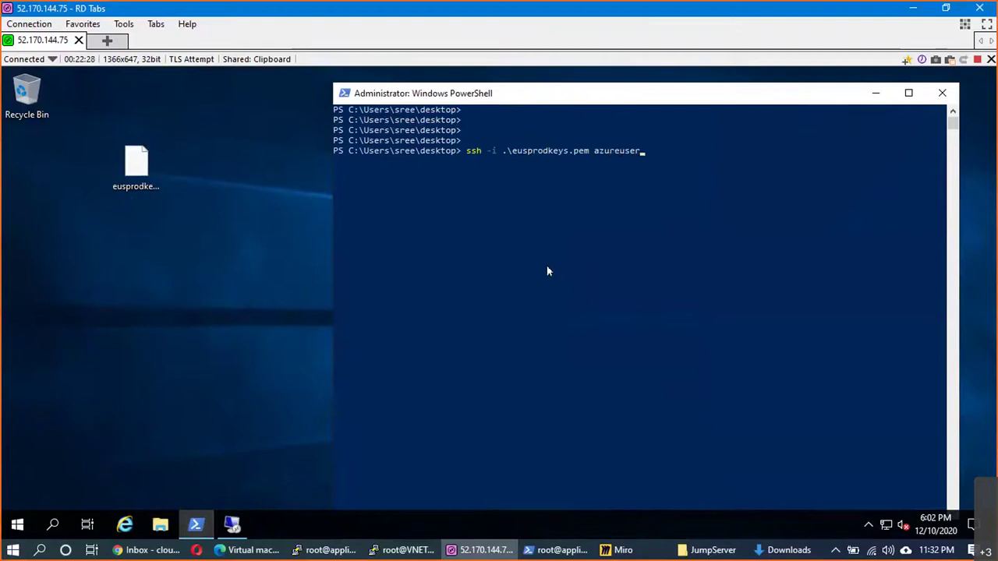
type("@")
left_click(250, 551)
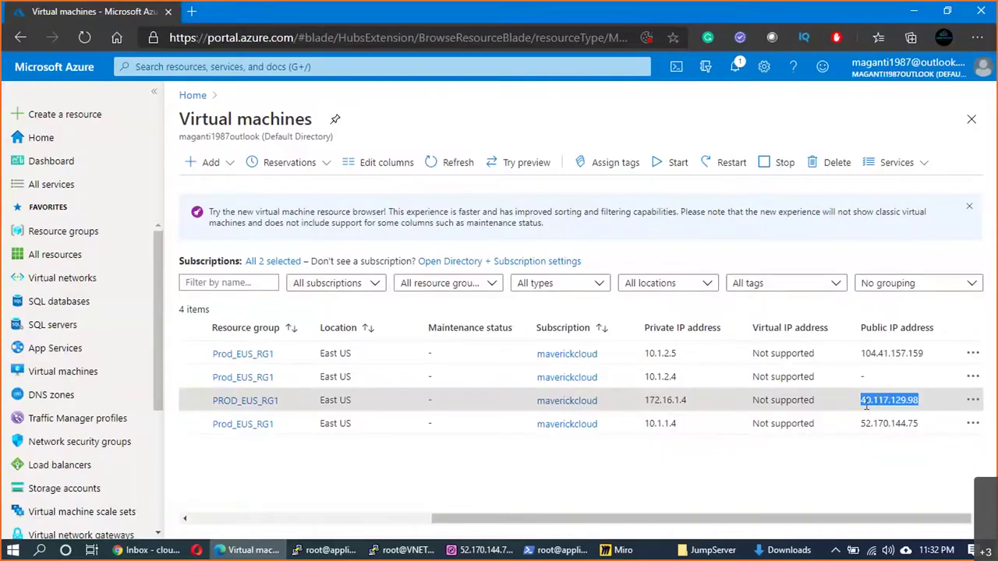
key("alt+Tab")
type("40.117.129.98")
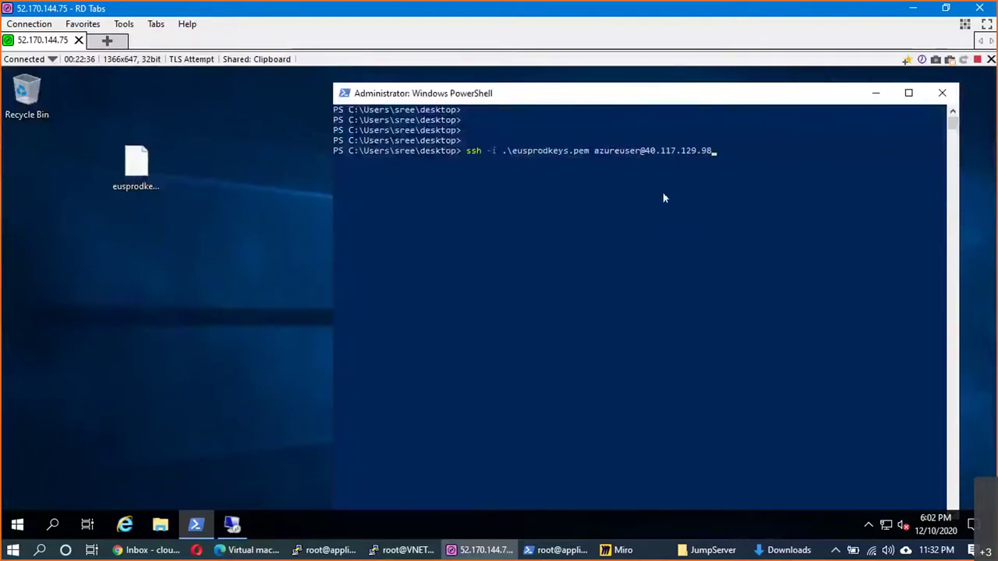
key("Return")
type("yes")
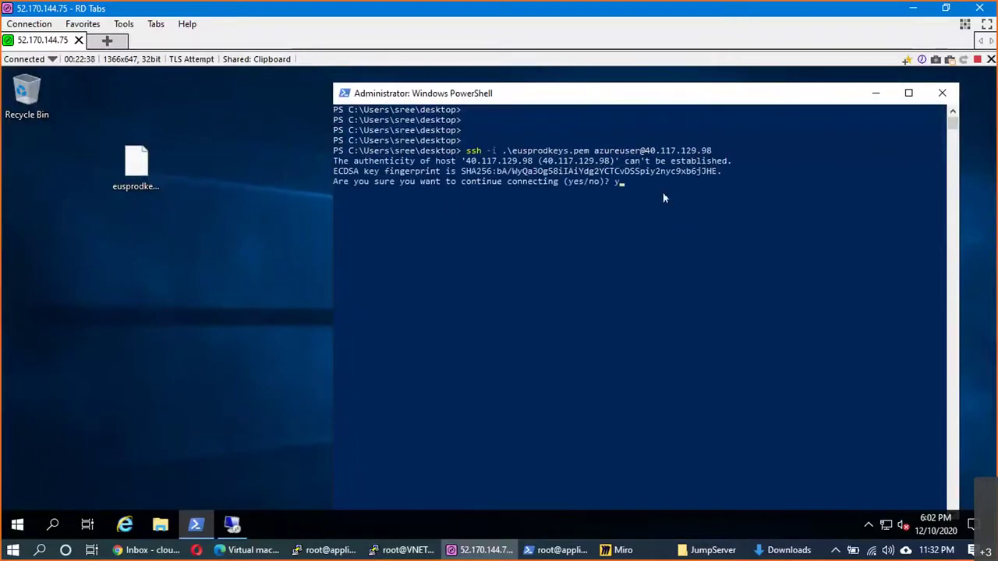
key("Return")
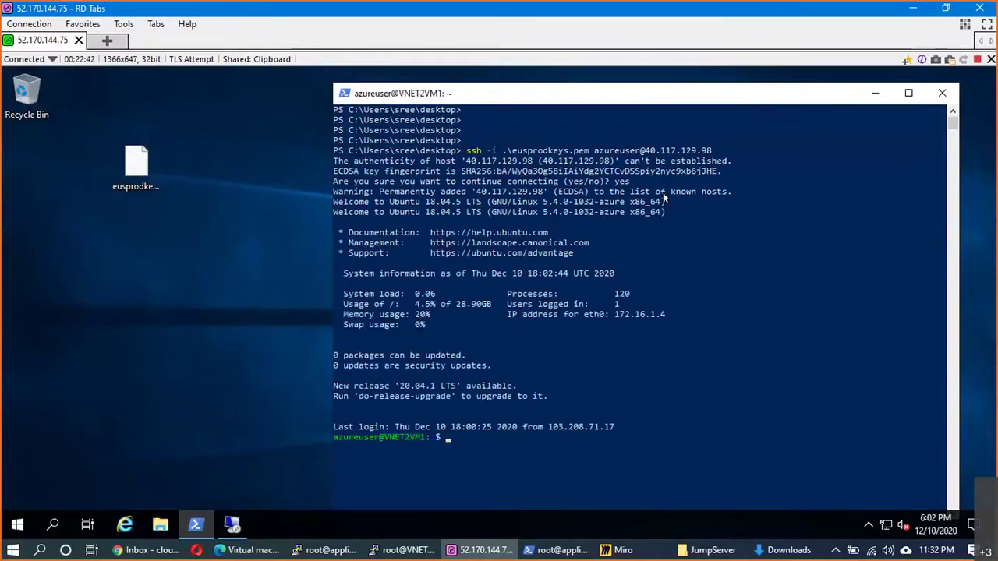
- Switch from the remote desktop session to the Miro board
key("alt+Tab")
key("alt+Tab")
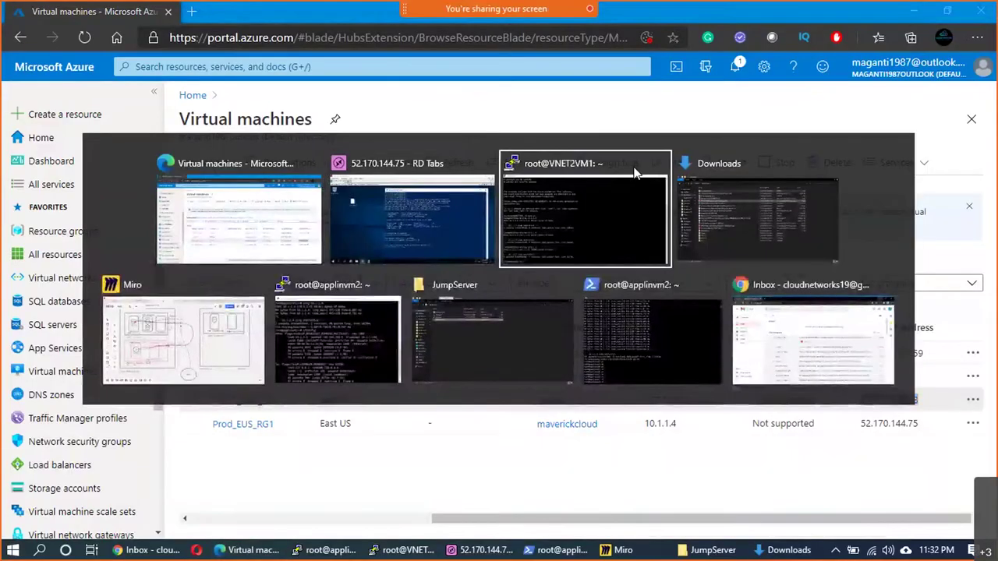
key("alt+Tab")
key("alt+Tab")
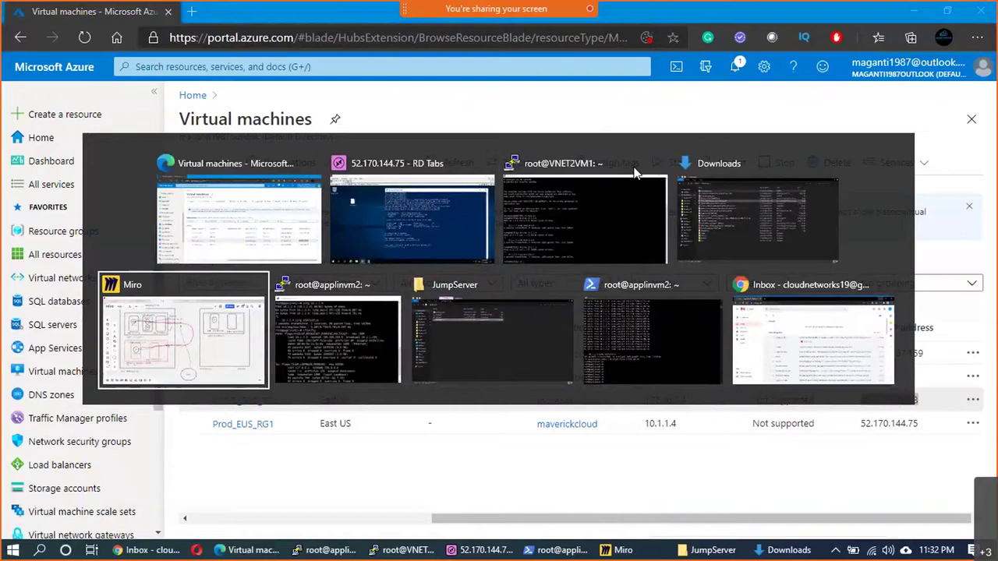